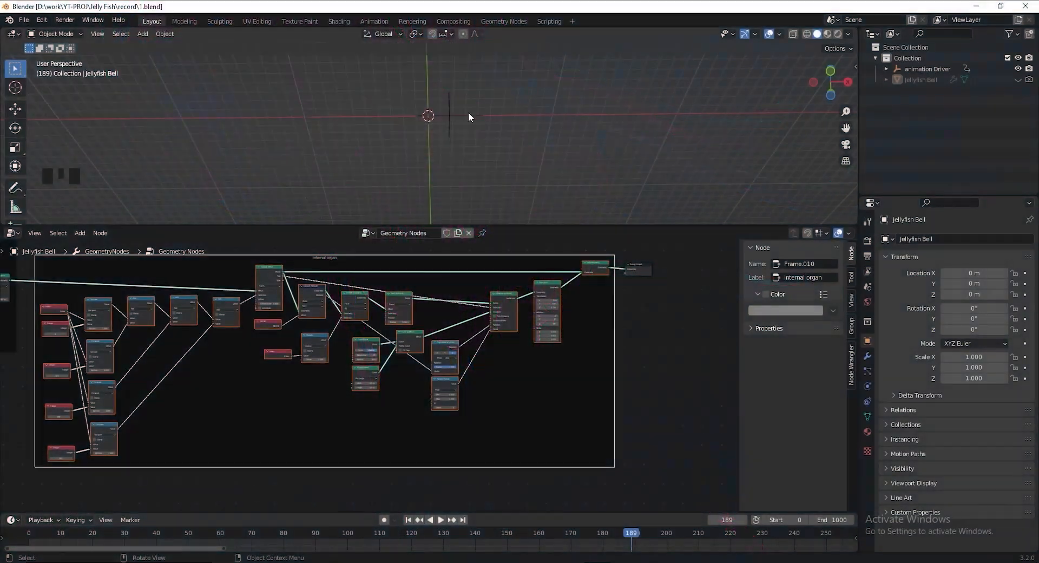
Add a cube mesh to the scene and rename it Arm Mesh Line
middle_click_drag(466, 115, 432, 129)
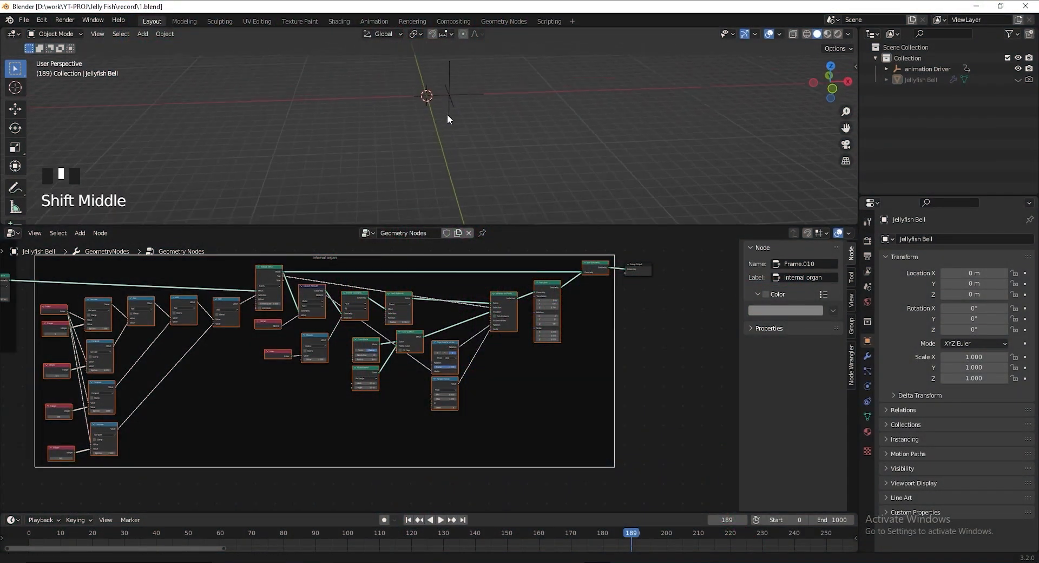
key("shift+a")
mouse_move(389, 86)
left_click(459, 97)
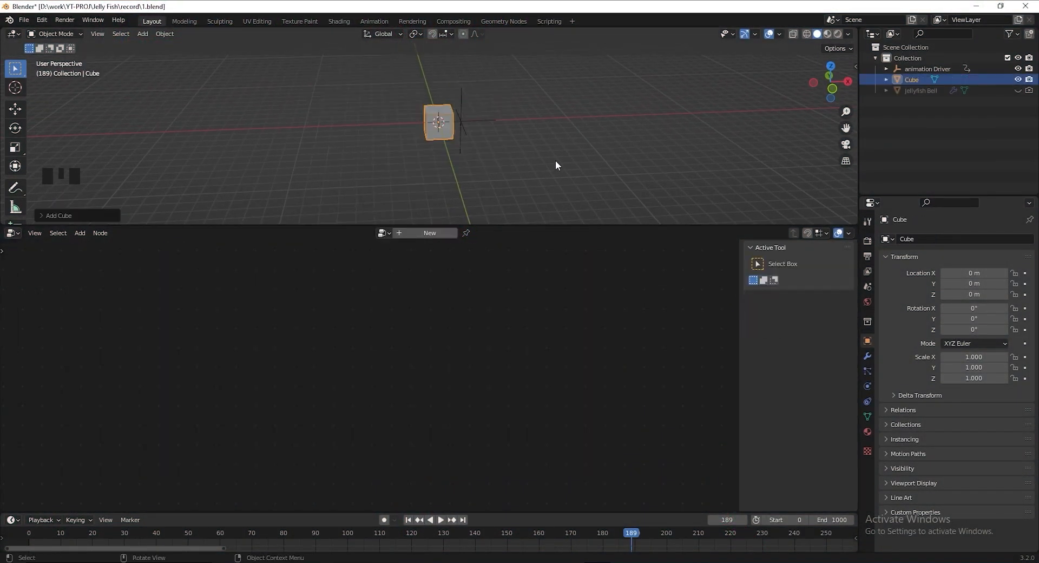
double_click(915, 80)
type("Arm Mesh Lin")
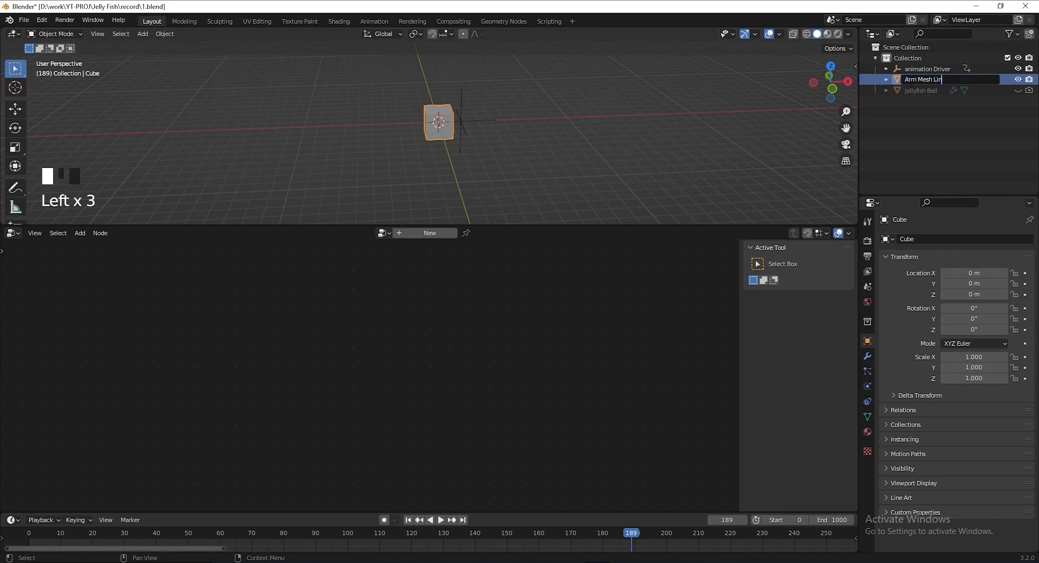
type("e")
key("Return")
Enter Edit Mode on Arm Mesh Line and merge all the cube's vertices at the center
key("Tab")
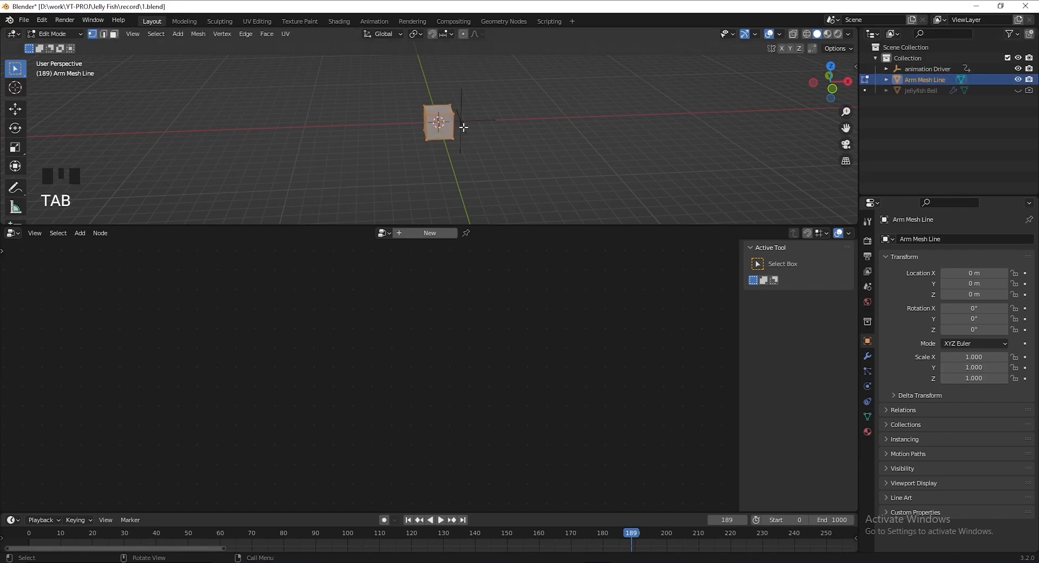
key("m")
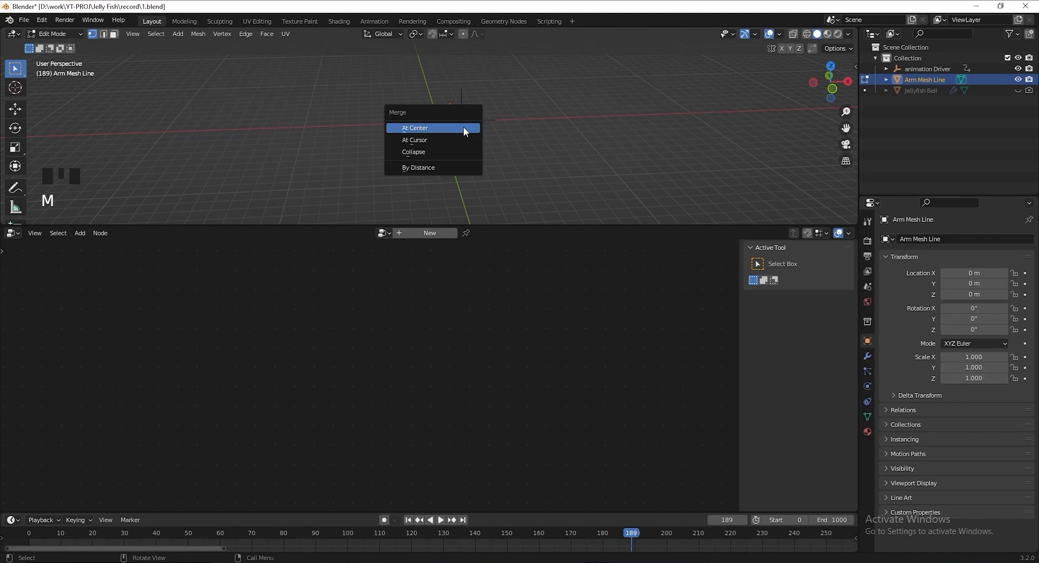
left_click(464, 129)
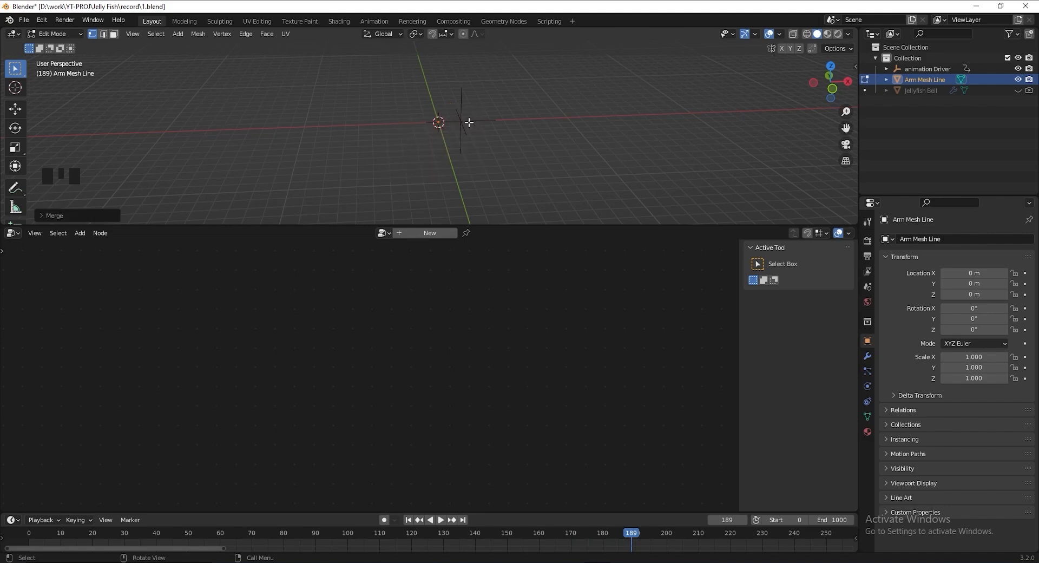
Extrude the merged vertex straight down along Z and set its Z coordinate so the line's median Z is -15 m
key("e")
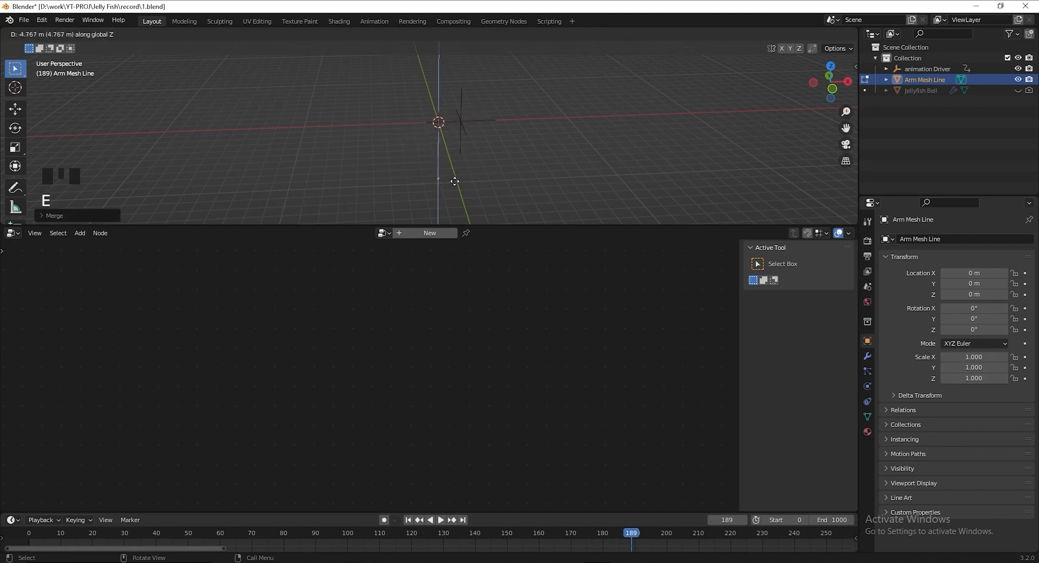
left_click(455, 190)
key("n")
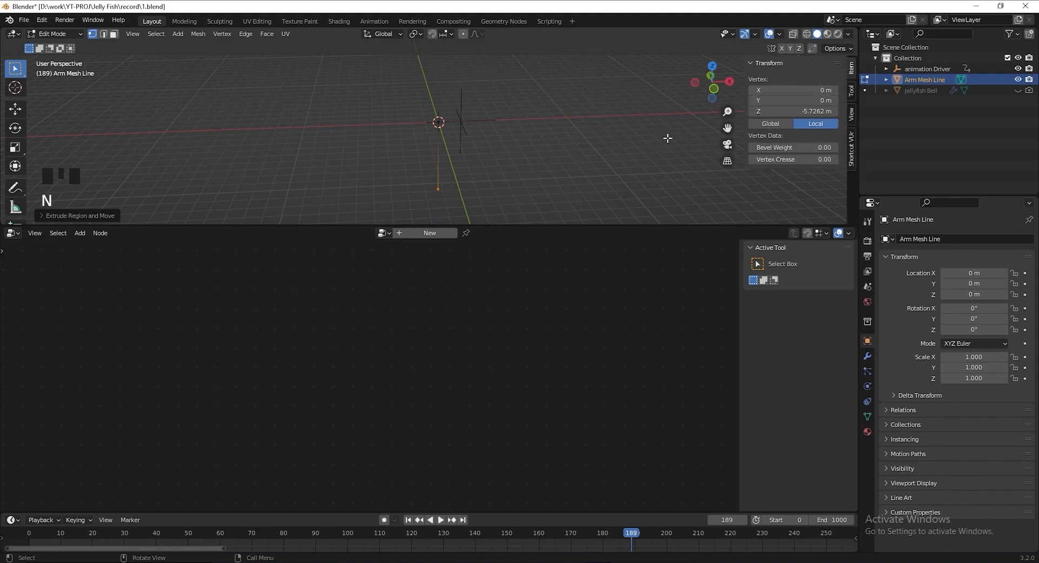
left_click(803, 112)
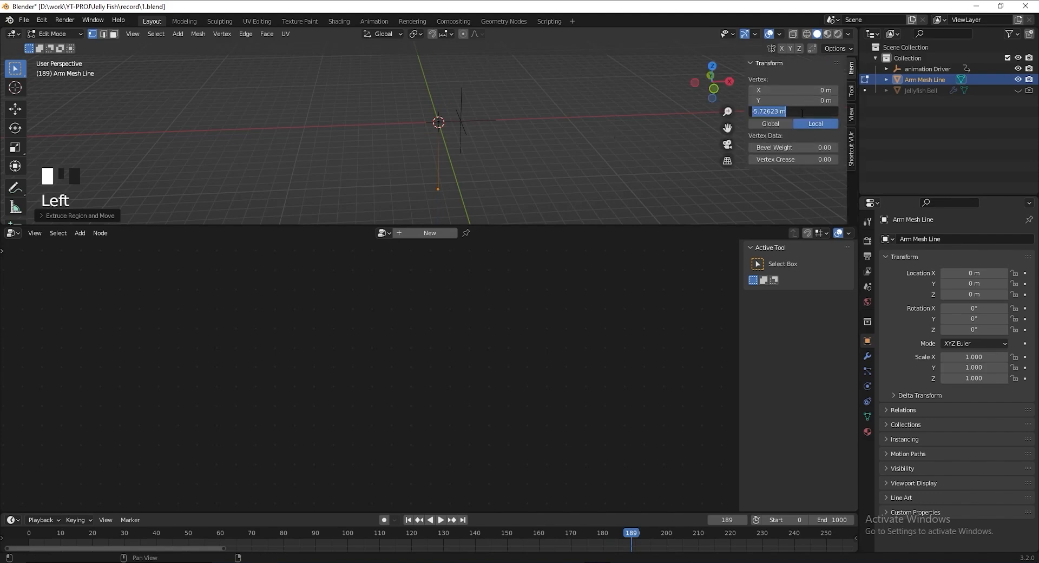
key("BackSpace")
key("Return")
scroll(446, 151, "down", 4)
middle_click_drag(446, 150, 495, 122, "shift")
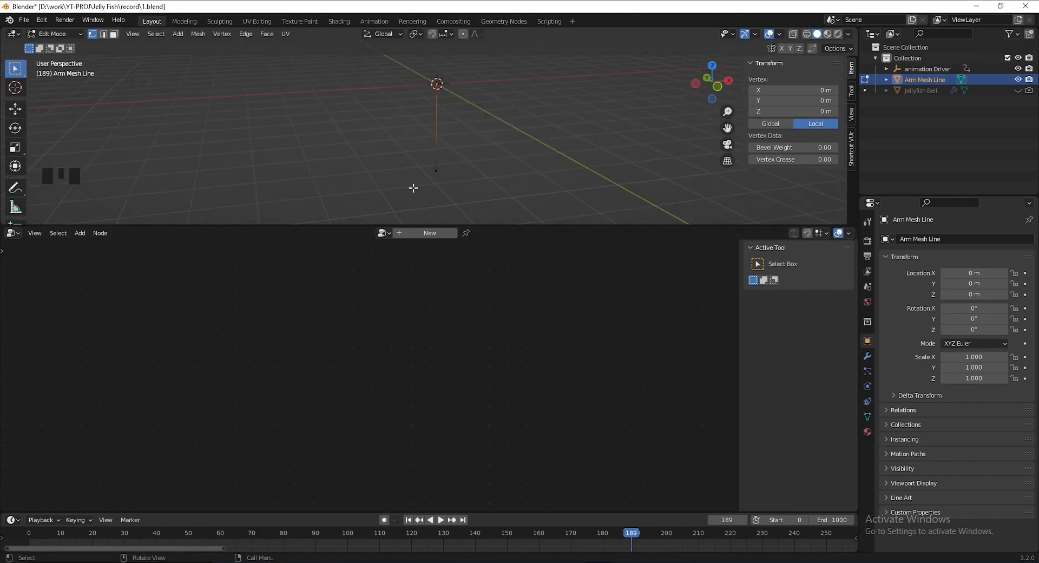
Select the whole vertical line and subdivide it with 15 cuts
key("a")
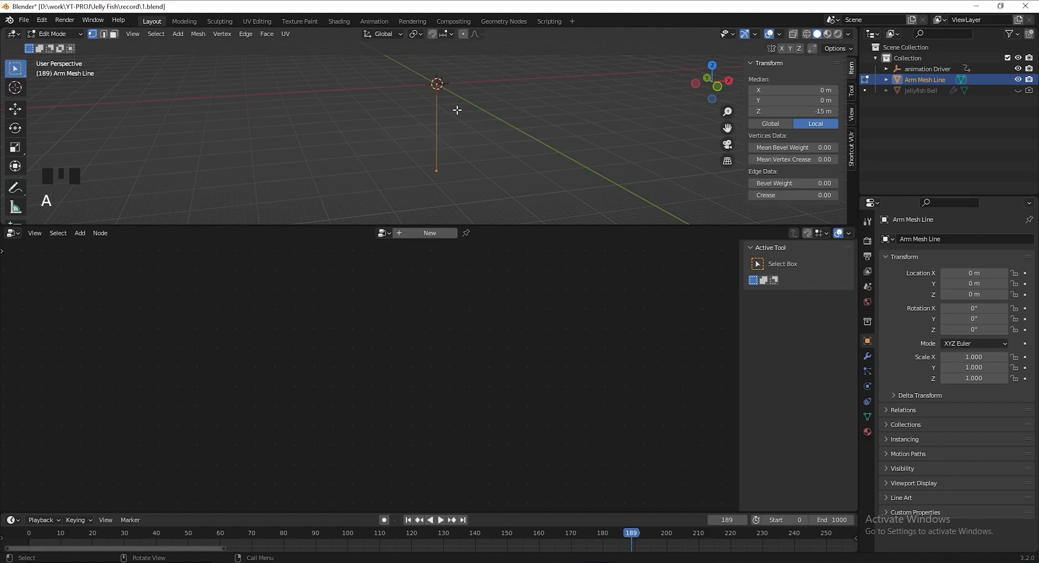
right_click(457, 110)
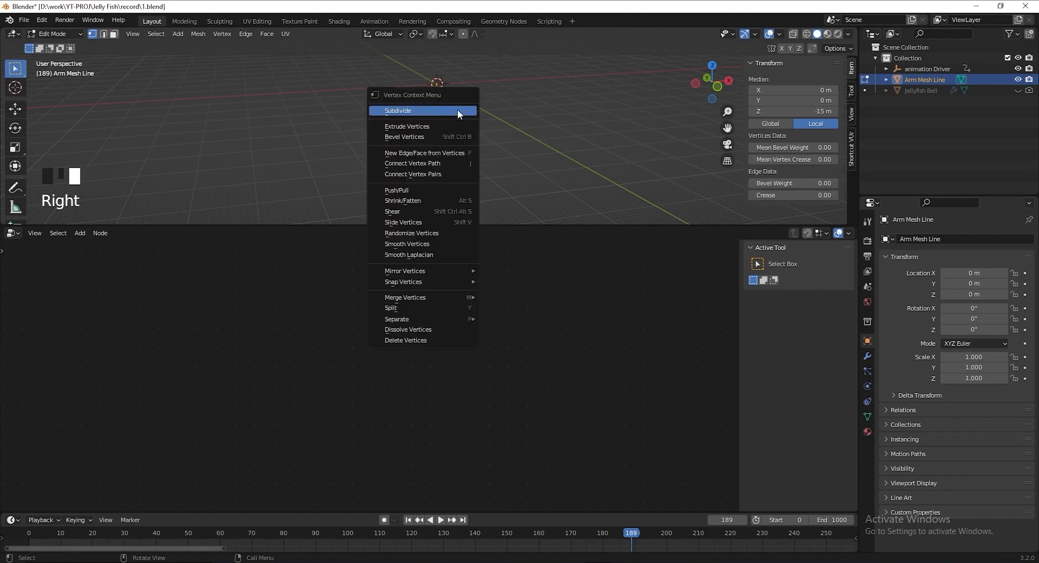
left_click(457, 109)
left_click(47, 215)
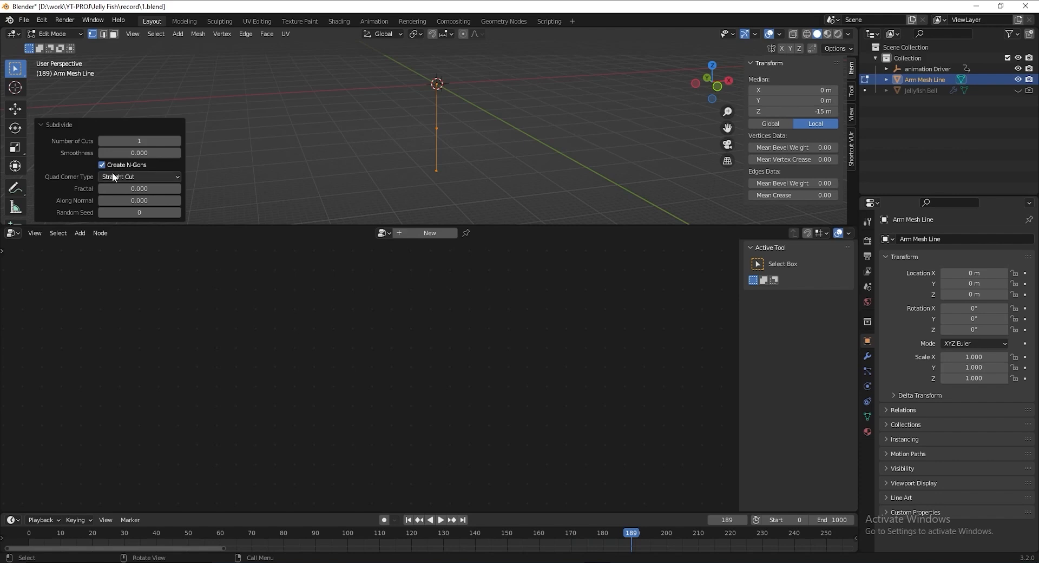
left_click(148, 141)
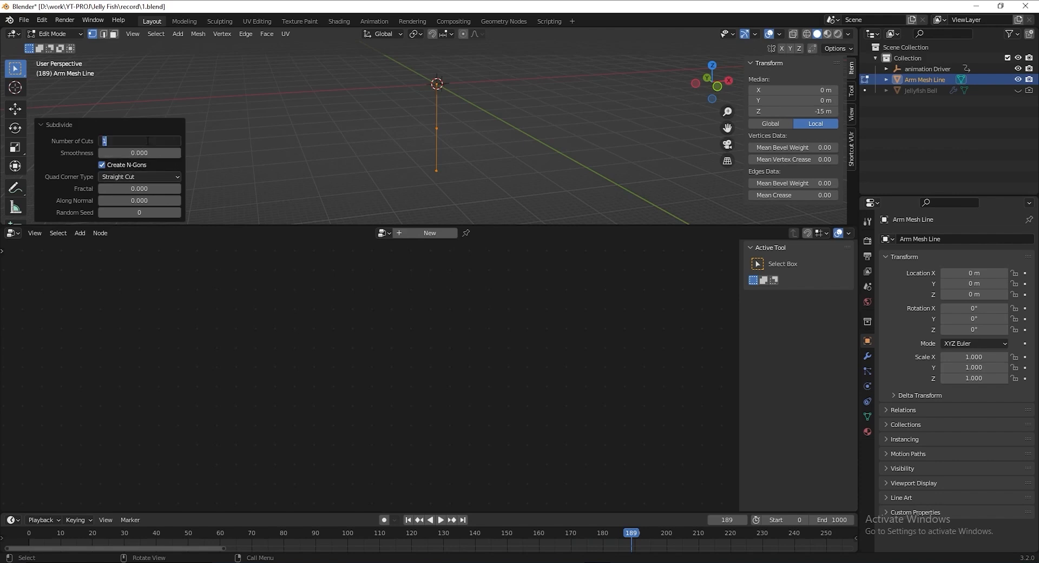
type("15")
key("Return")
Create a vertex group named pin for the line's top vertex, check its assignment, and return to Object Mode
middle_click_drag(345, 165, 324, 159)
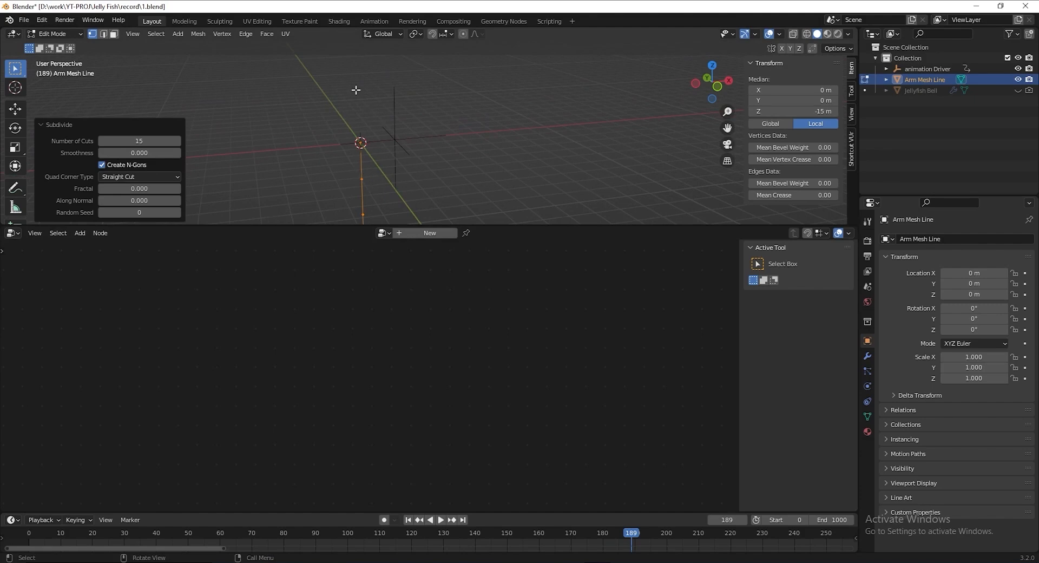
left_click_drag(374, 122, 325, 160)
left_click(867, 415)
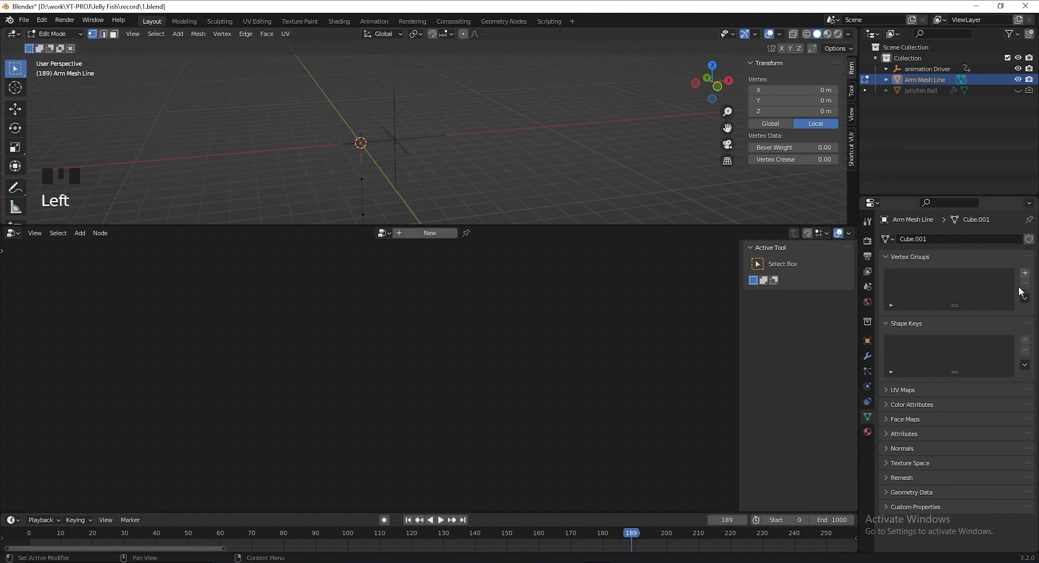
left_click(1025, 274)
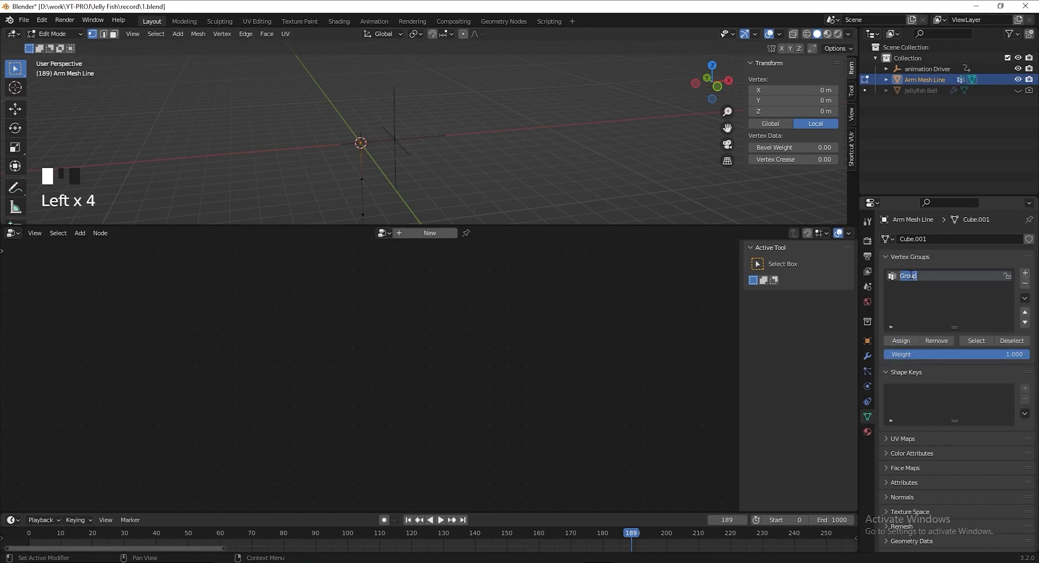
left_click(1010, 340)
left_click(980, 341)
scroll(349, 137, "down", 4)
middle_click_drag(359, 137, 428, 167)
key("Tab")
scroll(435, 151, "down", 3)
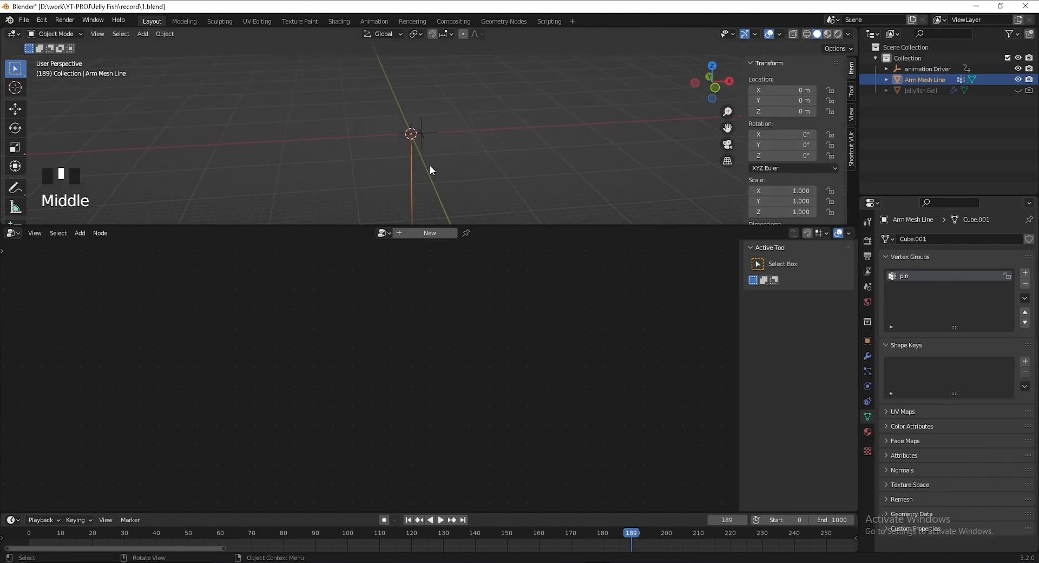
Create a new geometry node tree for Arm Mesh Line and add the Jellyfish Bell object as an Object Info node
left_click(443, 234)
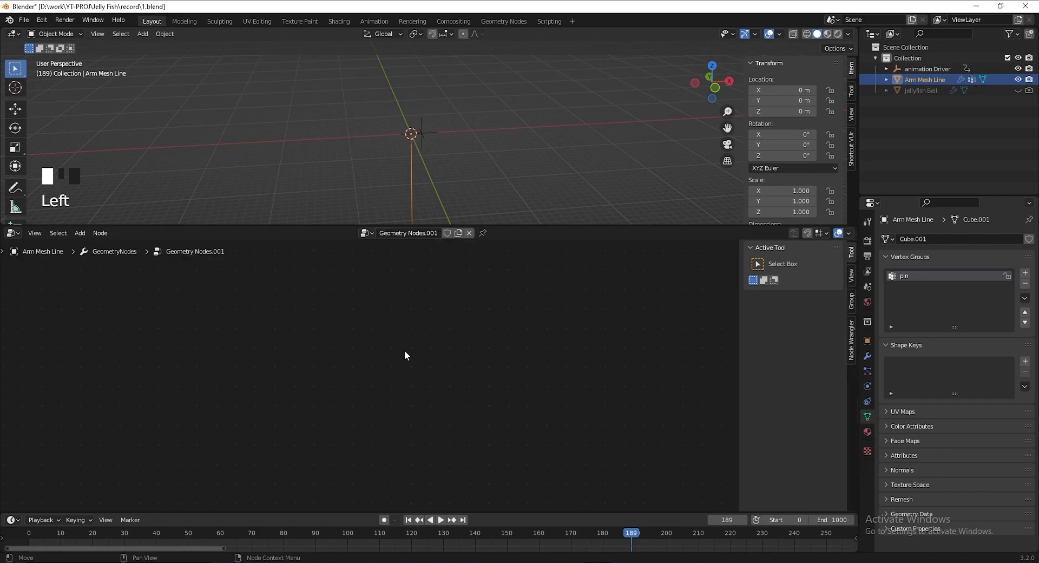
key("Home")
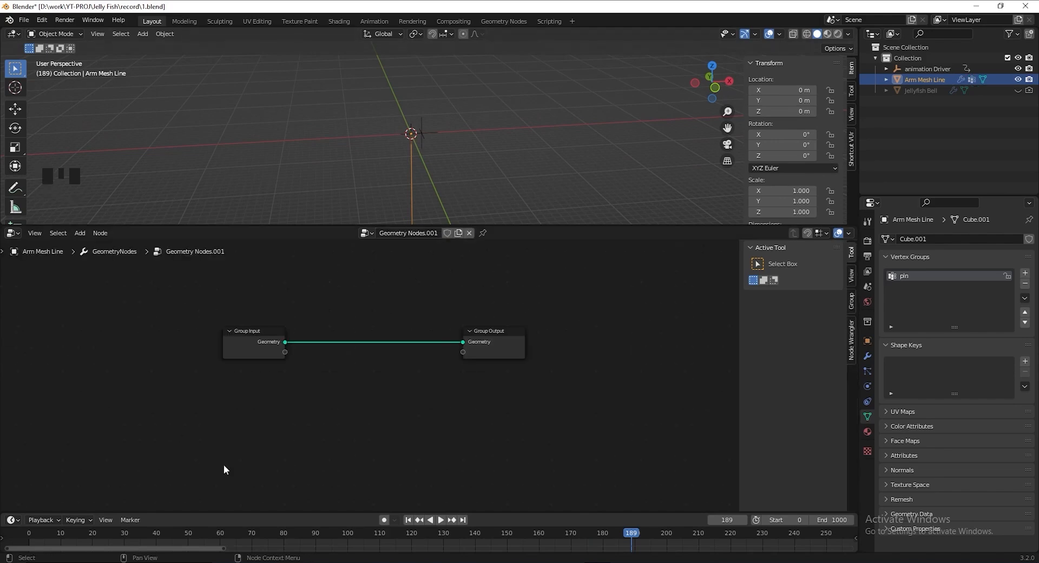
left_click_drag(925, 91, 257, 409)
Insert a Join Geometry node between Group Input and Group Output and connect the Object Info's Geometry output to it
key("shift+a")
type("join")
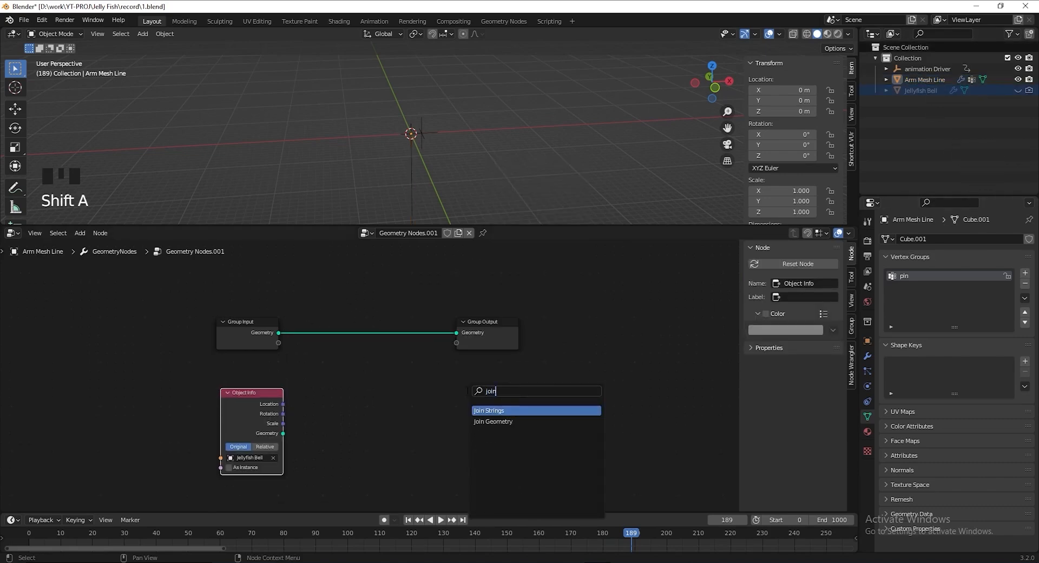
key("Down")
key("Return")
left_click(388, 346)
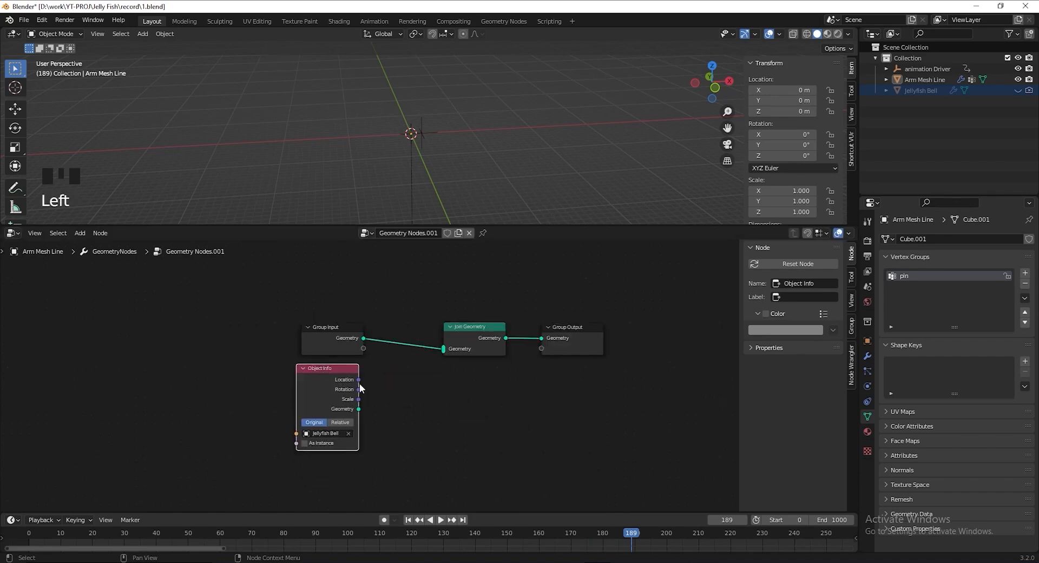
scroll(358, 384, "up", 4)
left_click_drag(354, 421, 470, 340)
scroll(476, 174, "down", 1)
middle_click_drag(476, 174, 465, 152)
scroll(468, 167, "down", 4)
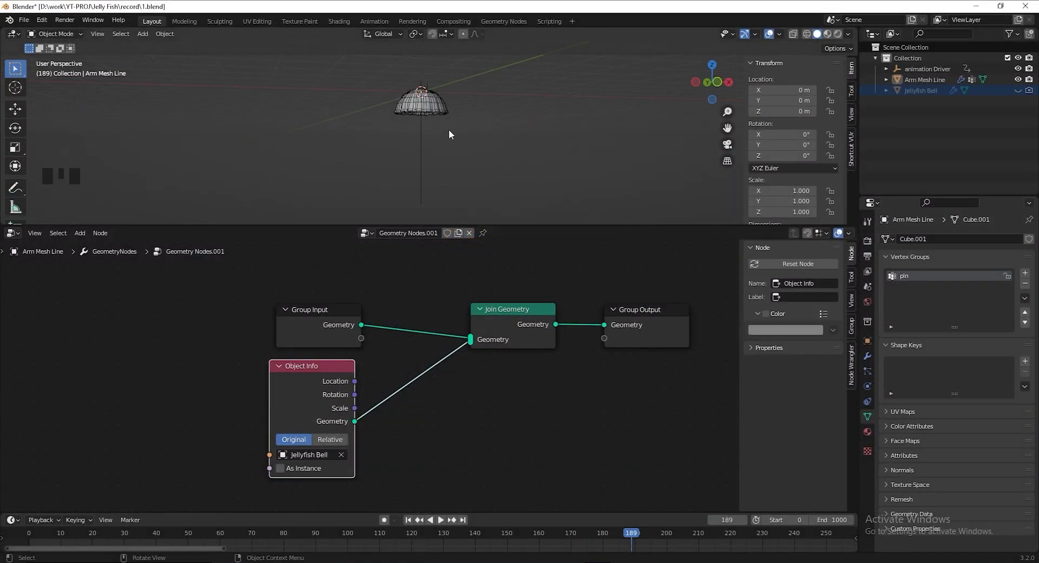
middle_click_drag(446, 135, 446, 152)
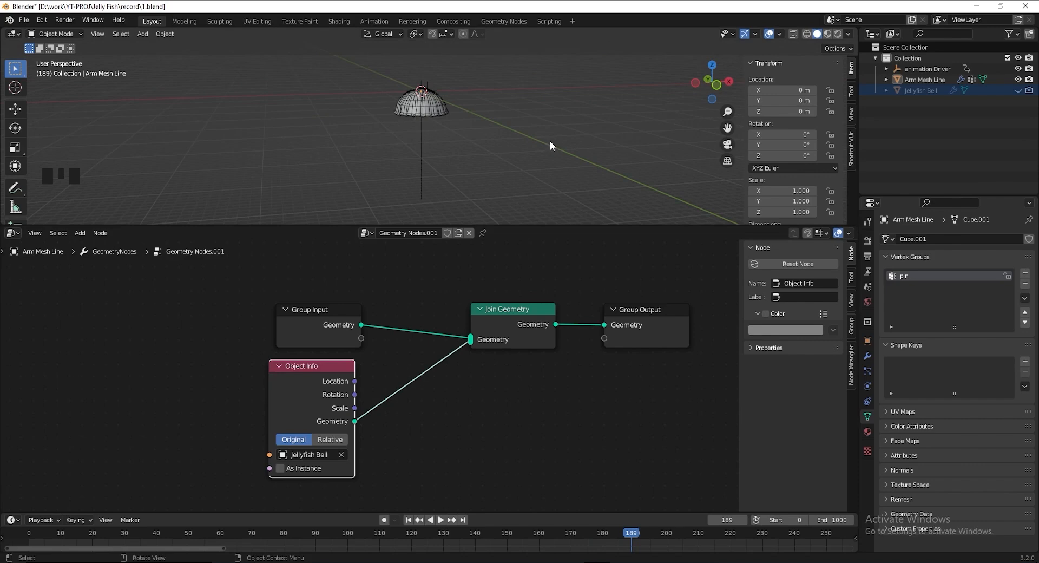
Copy the Animation Driver frame with its nodes from the Jellyfish Bell node tree
left_click(925, 90)
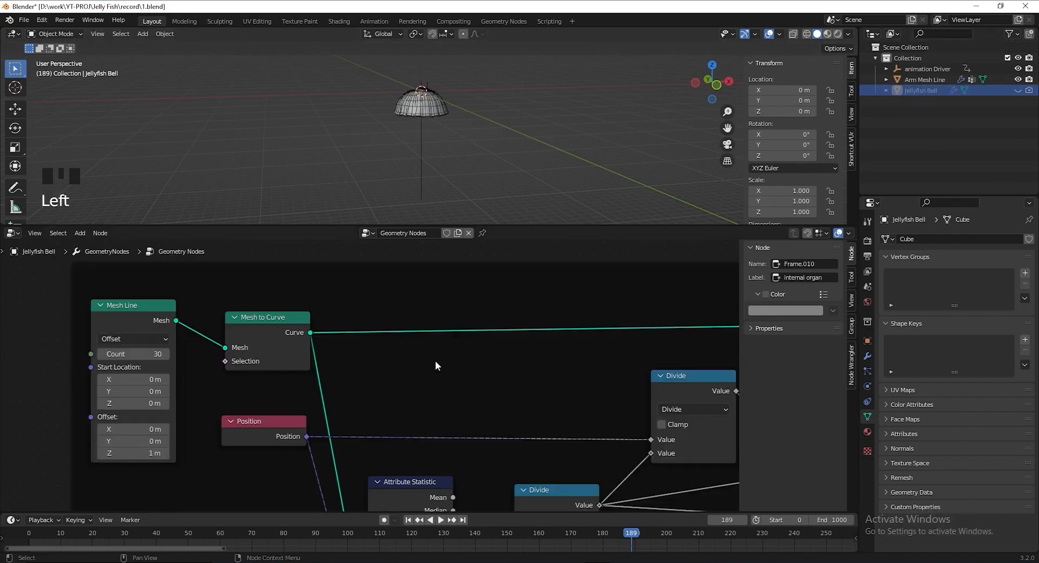
scroll(412, 306, "down", 8)
scroll(433, 374, "down", 16)
scroll(429, 371, "up", 3)
middle_click_drag(429, 372, 480, 331)
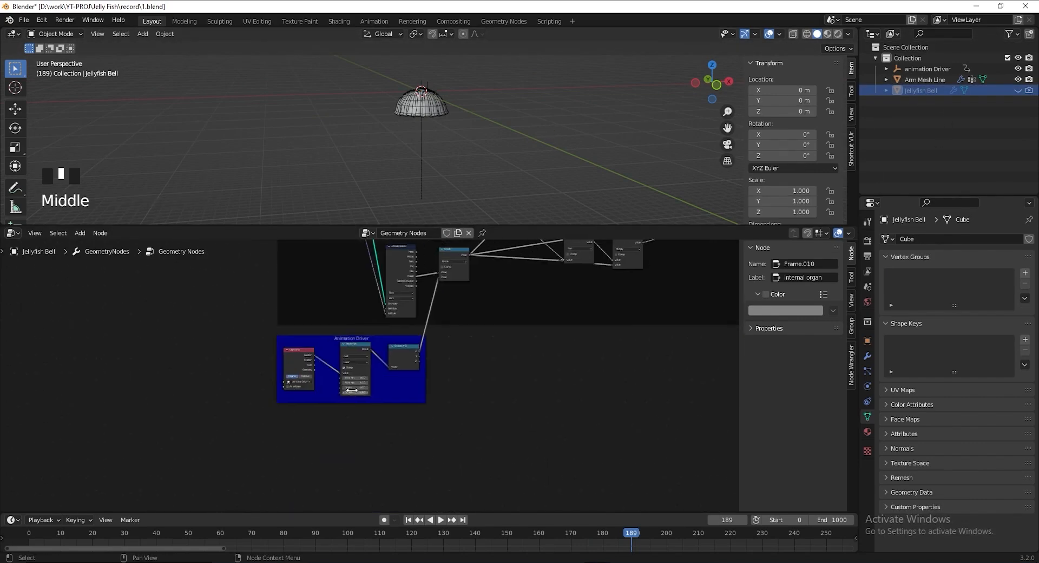
scroll(480, 331, "up", 4)
left_click_drag(480, 332, 229, 417)
key("ctrl+c")
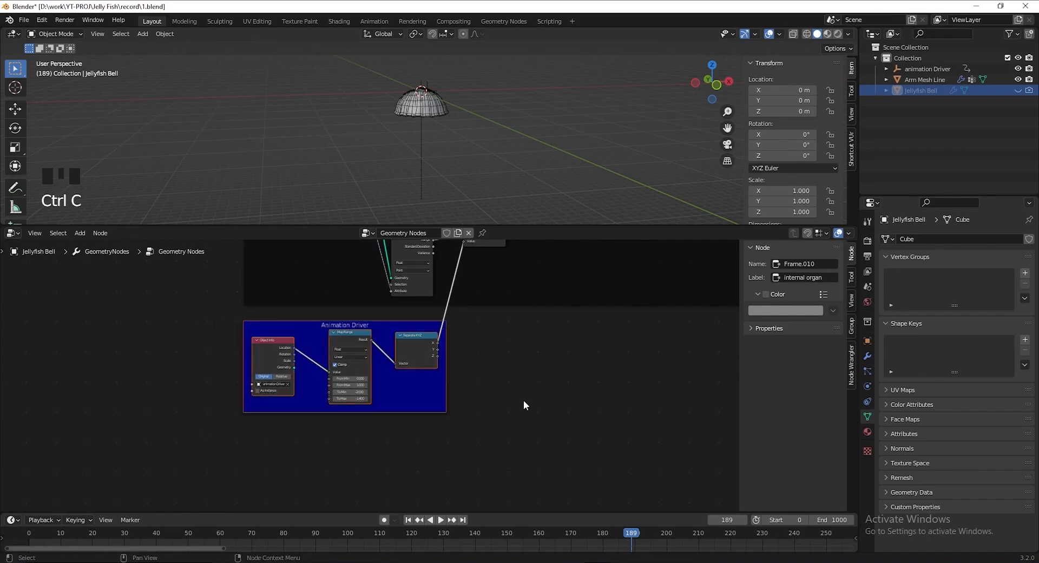
Paste the copied Animation Driver frame into the Arm Mesh Line node tree below the existing nodes
left_click(911, 77)
scroll(517, 357, "down", 12)
middle_click_drag(473, 317, 429, 357)
scroll(358, 338, "up", 8)
scroll(355, 324, "up", 2)
middle_click_drag(384, 317, 376, 357)
key("ctrl+v")
scroll(411, 349, "up", 3)
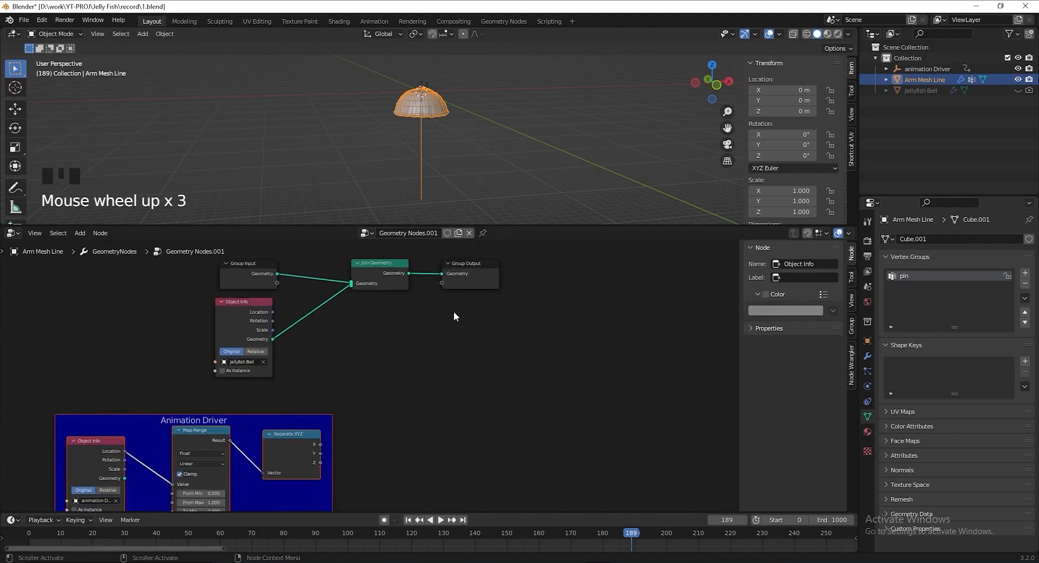
Move Group Output farther from Join Geometry and insert a Set Position node on the link between them
left_click_drag(433, 271, 571, 275)
key("shift+a")
type("set po")
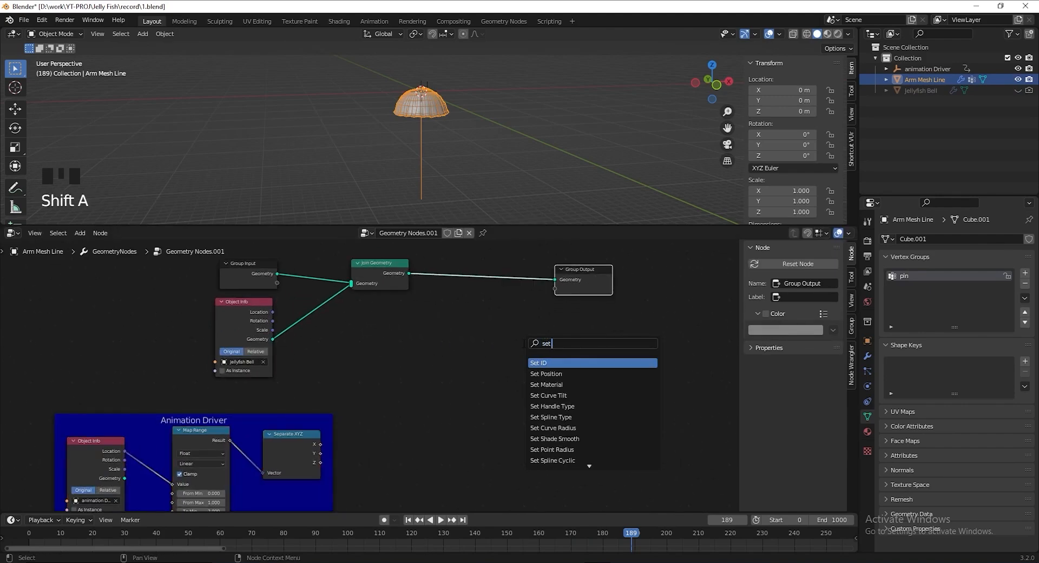
left_click(542, 362)
left_click(441, 327)
scroll(441, 388, "up", 2)
middle_click_drag(406, 150, 390, 156, "shift")
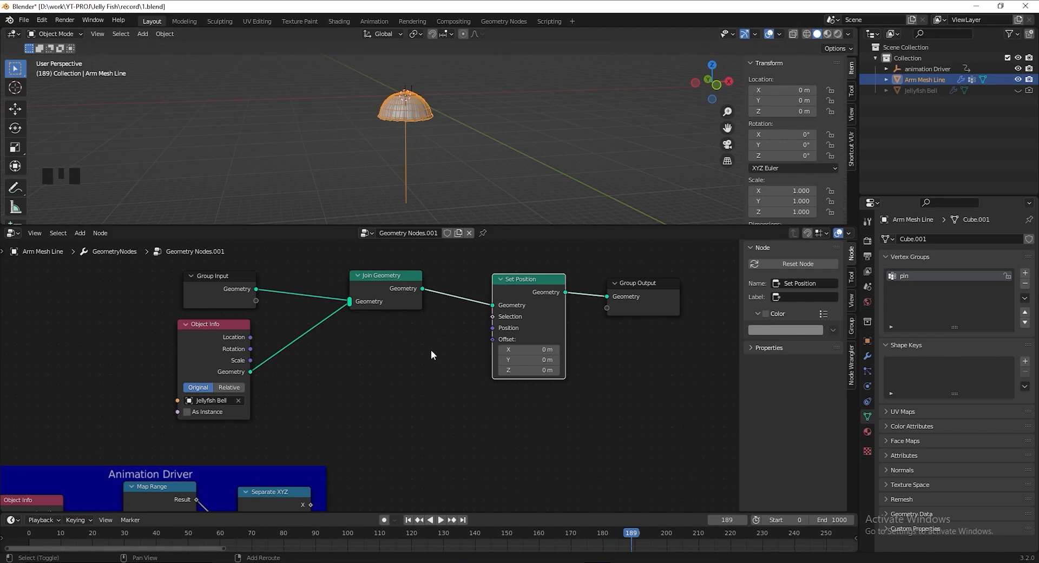
Add a Combine XYZ node and connect its Vector output to the Offset input of Set Position
key("shift+a")
type("combine")
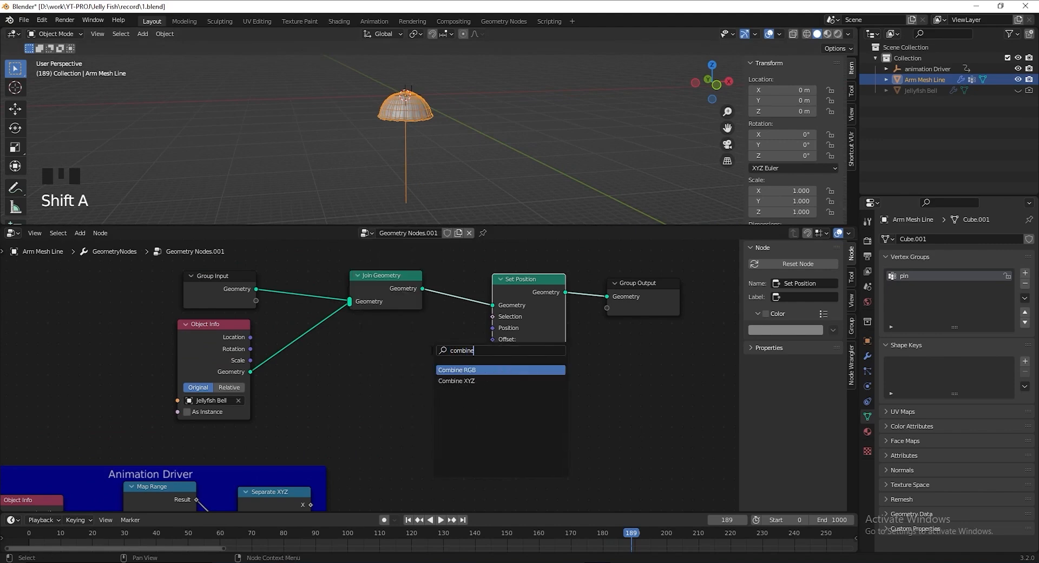
left_click(456, 381)
left_click(464, 356)
left_click_drag(467, 357, 493, 340)
Connect the X output of the Animation Driver's Separate XYZ node to the Z input of Combine XYZ
middle_click_drag(451, 433, 481, 401)
left_click_drag(340, 435, 357, 402)
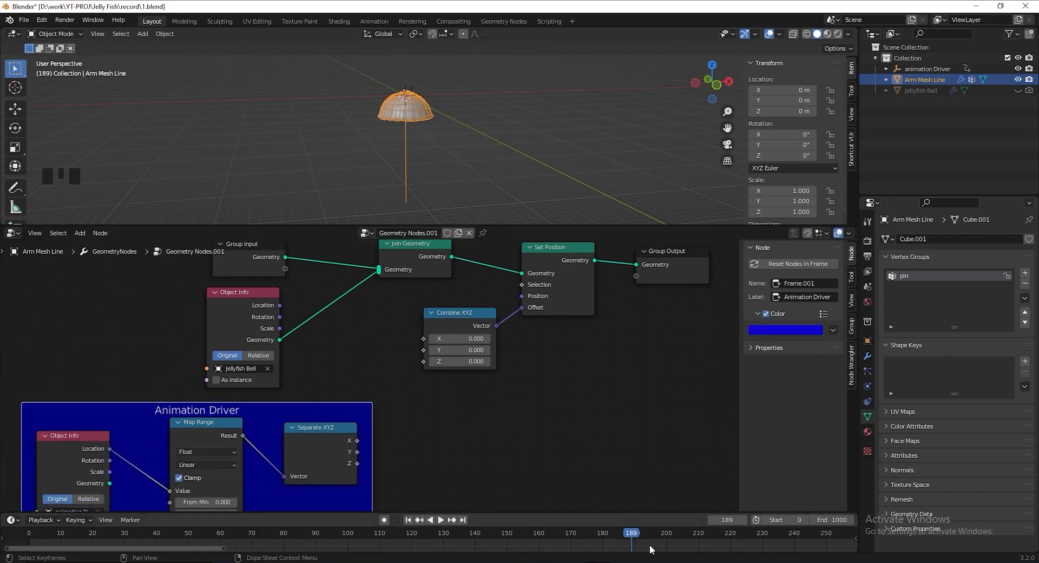
left_click_drag(356, 440, 424, 370)
Set the Animation Driver's Map Range node to To Min 14 and To Max 7
middle_click_drag(417, 431, 413, 434)
scroll(393, 411, "up", 1)
scroll(391, 408, "up", 2)
middle_click_drag(385, 403, 450, 348)
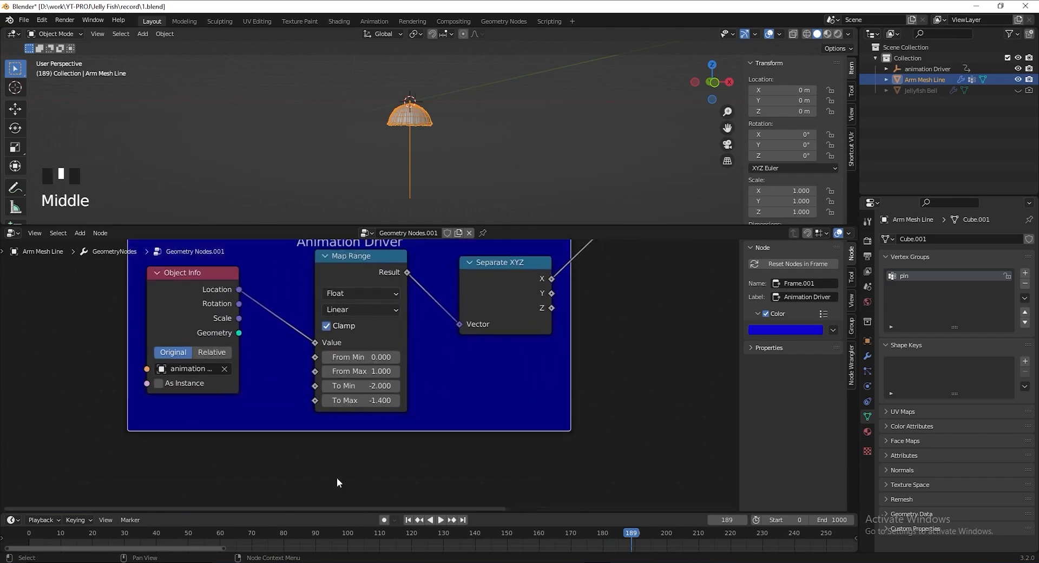
scroll(360, 383, "up", 1)
left_click(360, 383)
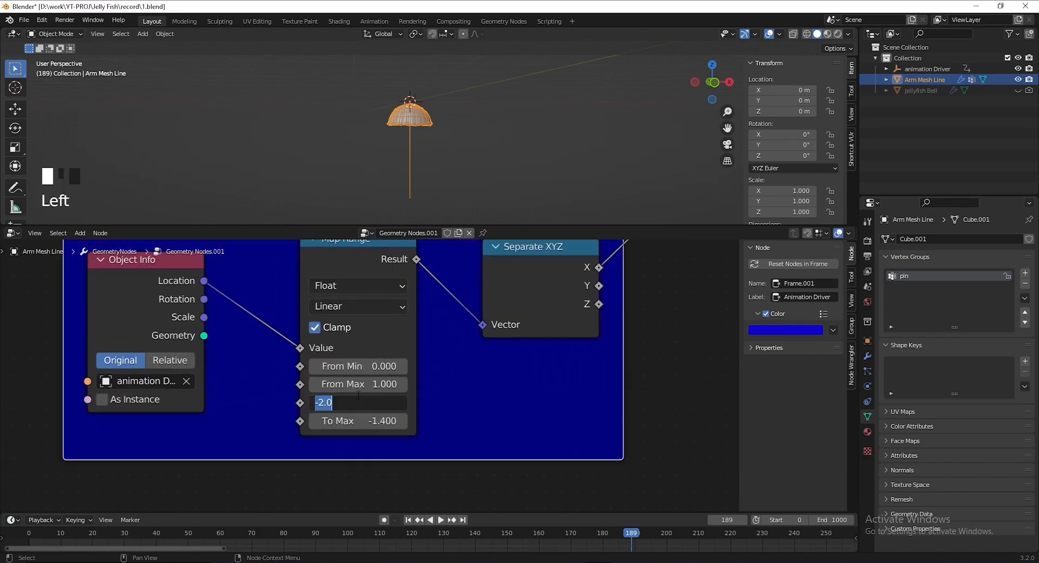
type("14")
key("Tab")
type("7")
key("Return")
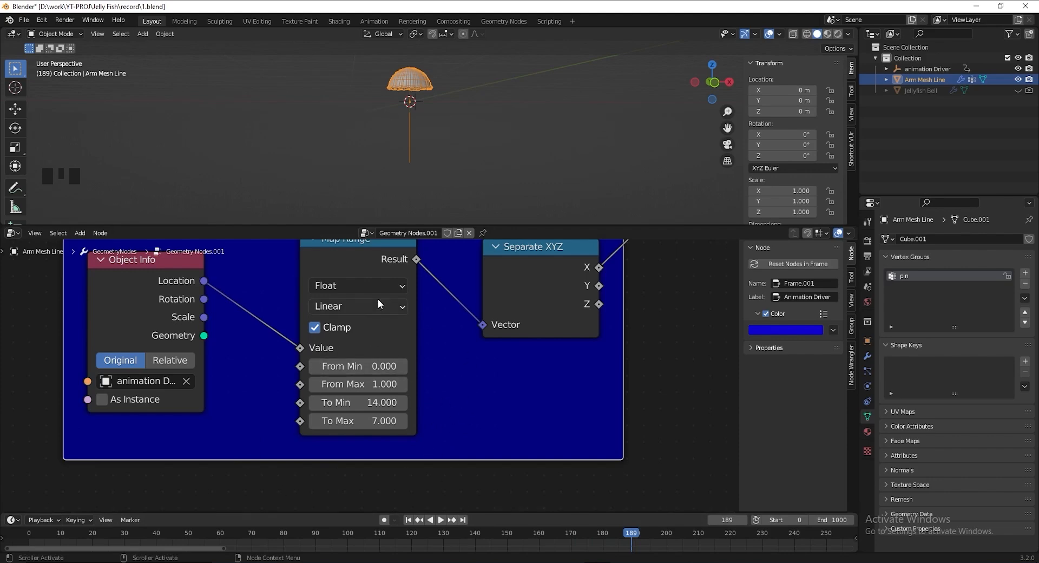
Play the animation to check the vertical movement of the bell and arm line, and stop playback
scroll(306, 414, "down", 5)
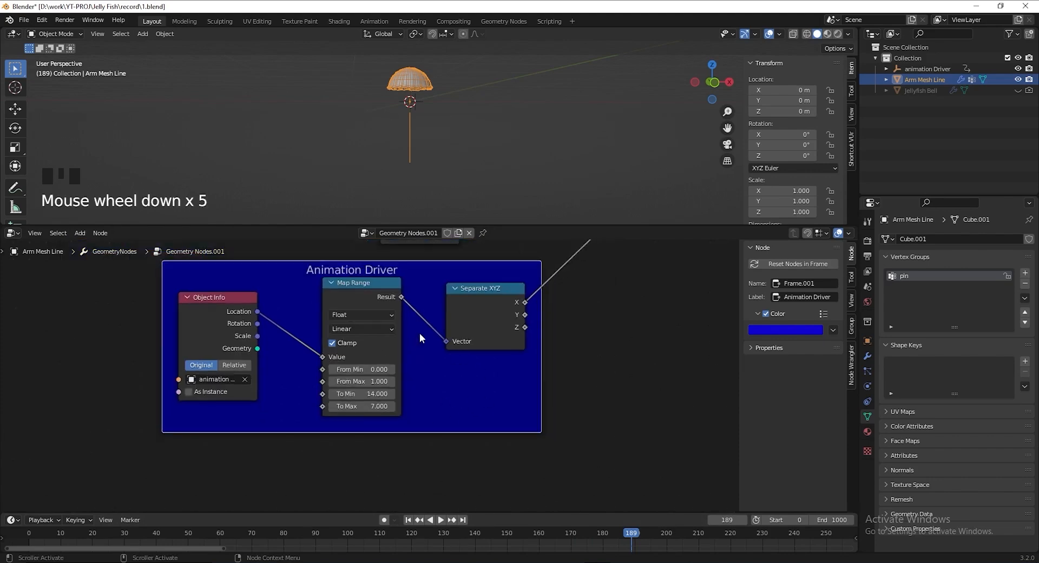
middle_click_drag(417, 336, 343, 432)
key("space")
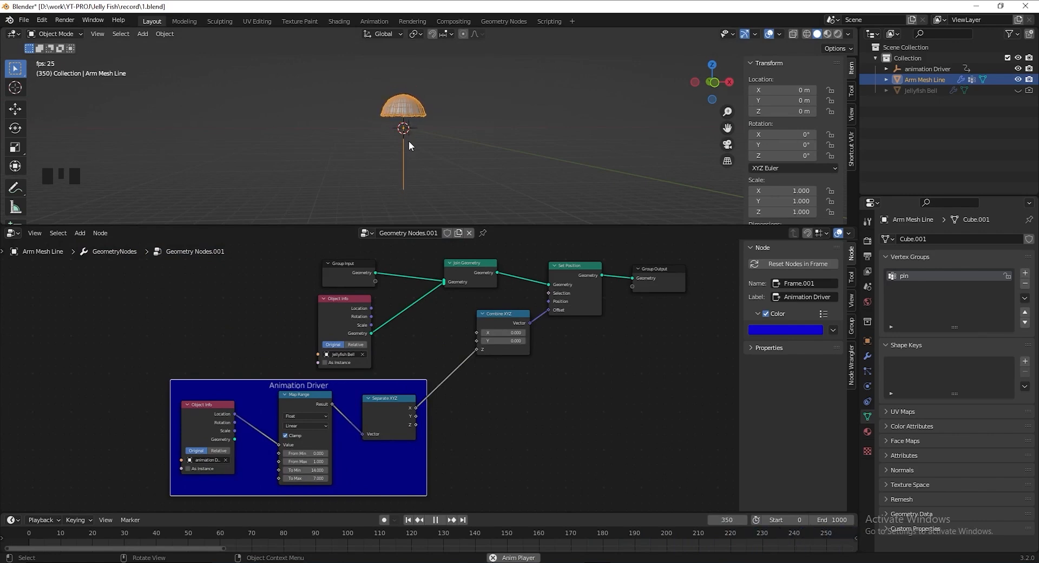
key("space")
Group Set Position, Combine XYZ and the Animation Driver frame into one node group placed between Join Geometry and Group Output
left_click(491, 422)
scroll(590, 377, "down", 1)
middle_click_drag(594, 378, 560, 367)
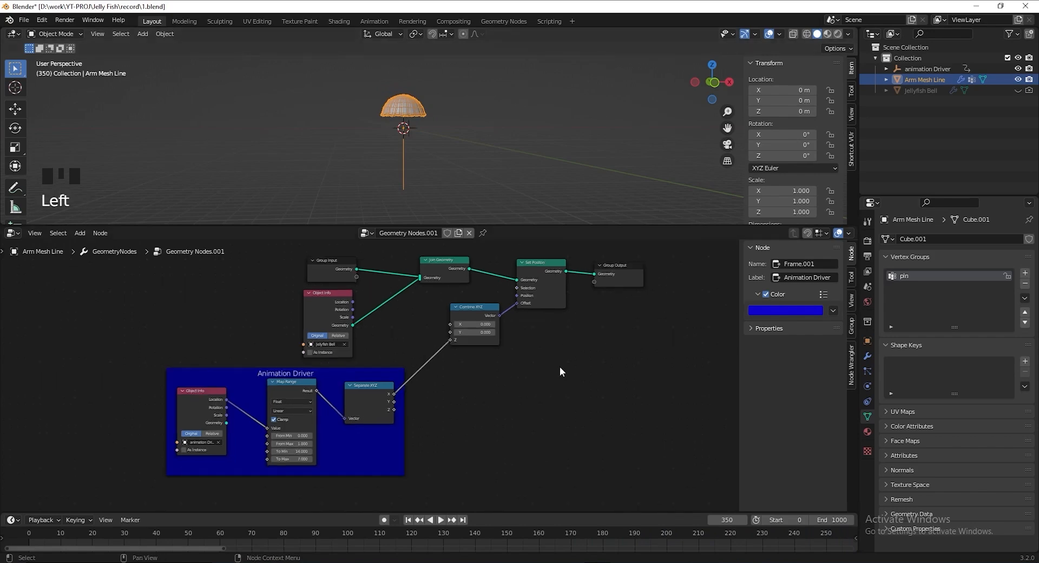
left_click(543, 262)
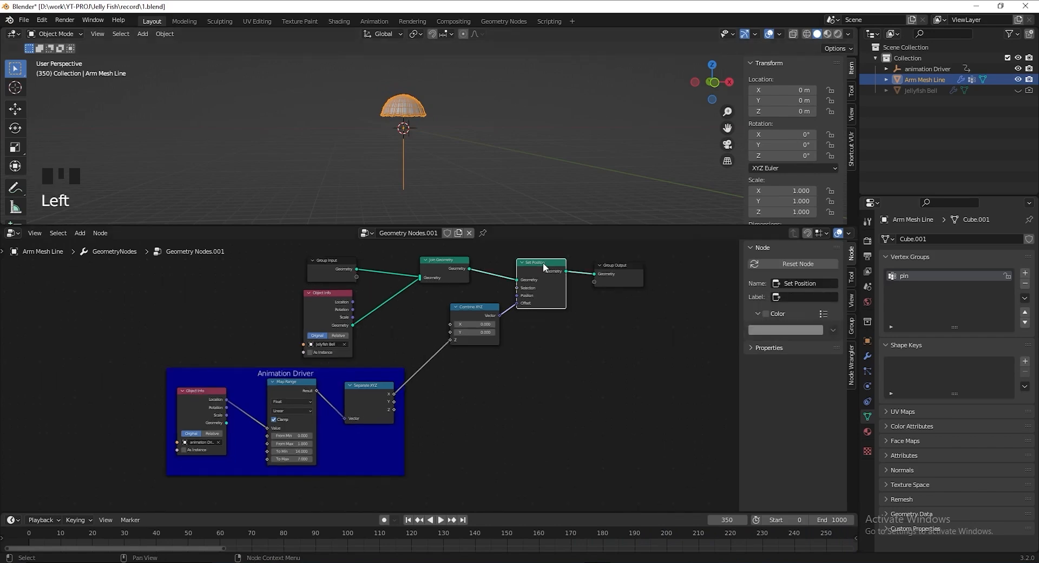
left_click(483, 314, "shift")
left_click_drag(442, 393, 146, 449, "shift")
key("ctrl+g")
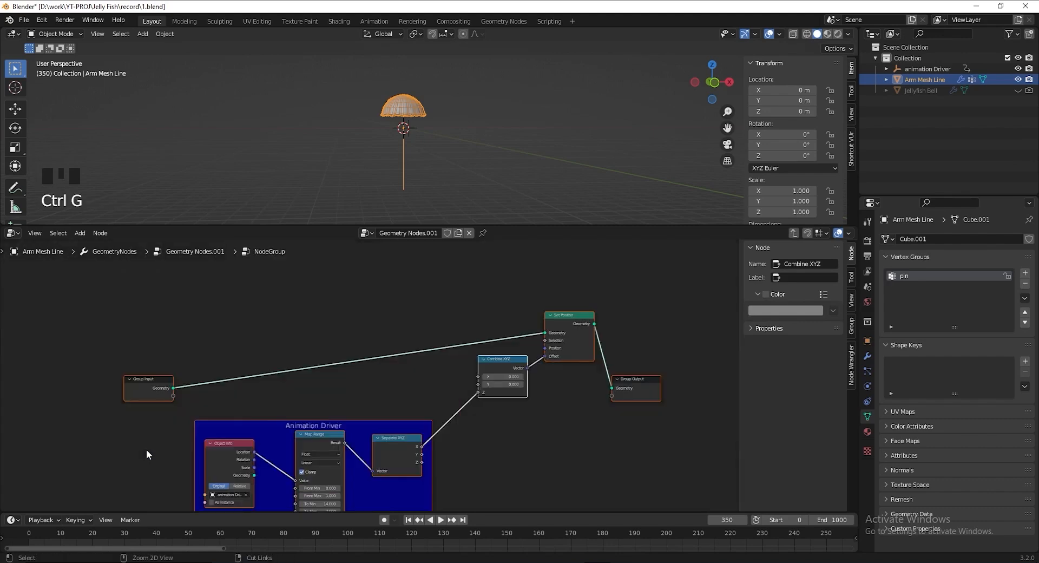
middle_click_drag(149, 448, 142, 404)
key("Tab")
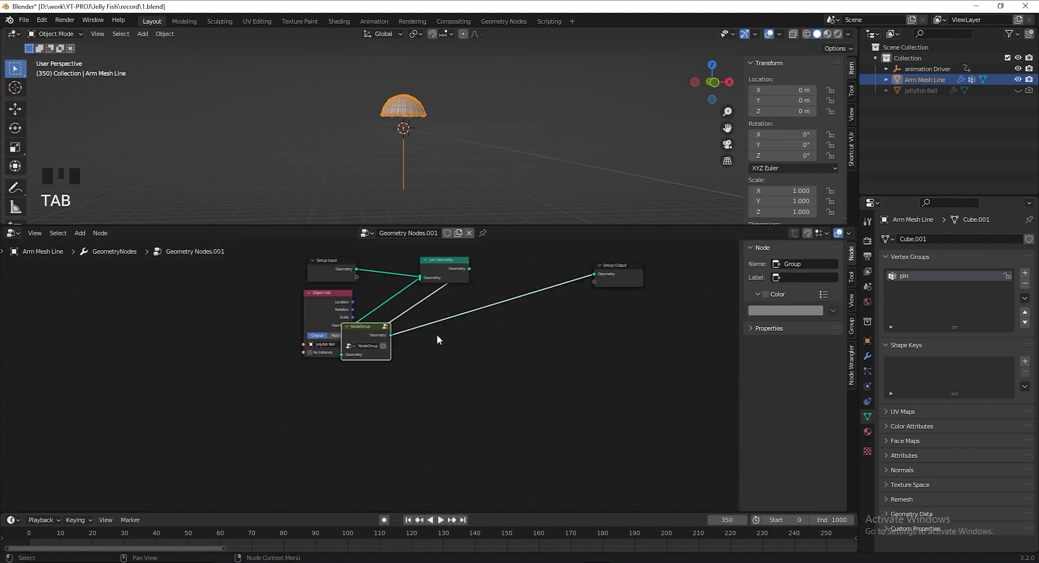
middle_click_drag(450, 320, 383, 389)
left_click_drag(295, 425, 452, 345)
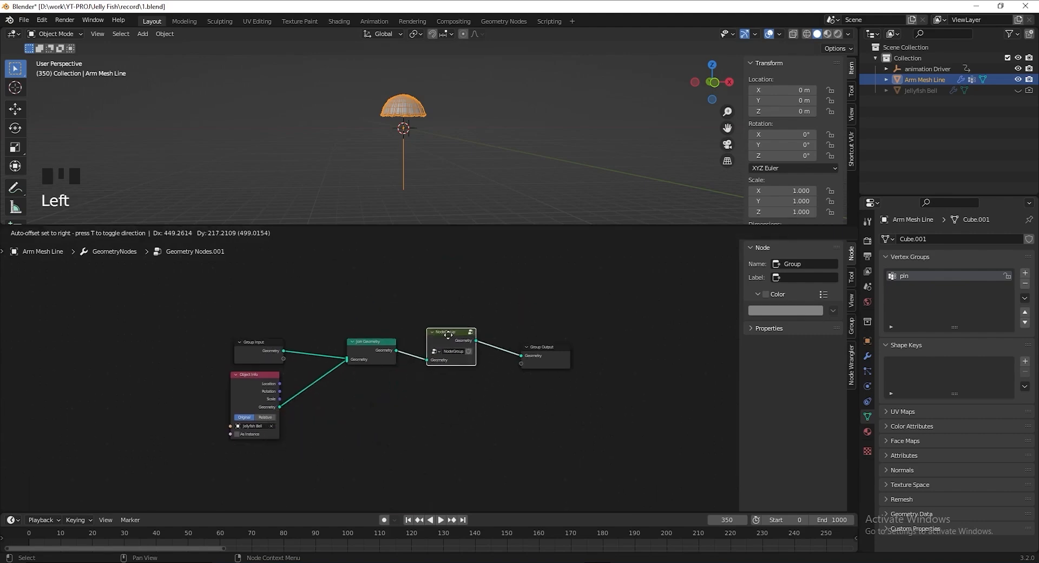
Set both the label and the group name of the new node group to Swimming and save the file
scroll(394, 423, "up", 2)
key("F2")
type("Swimming")
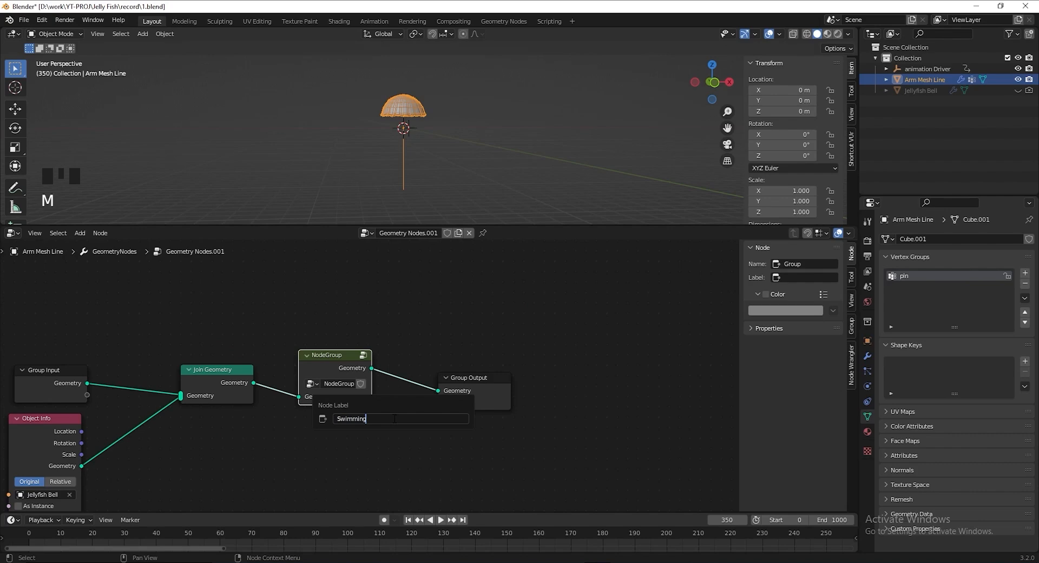
key("Return")
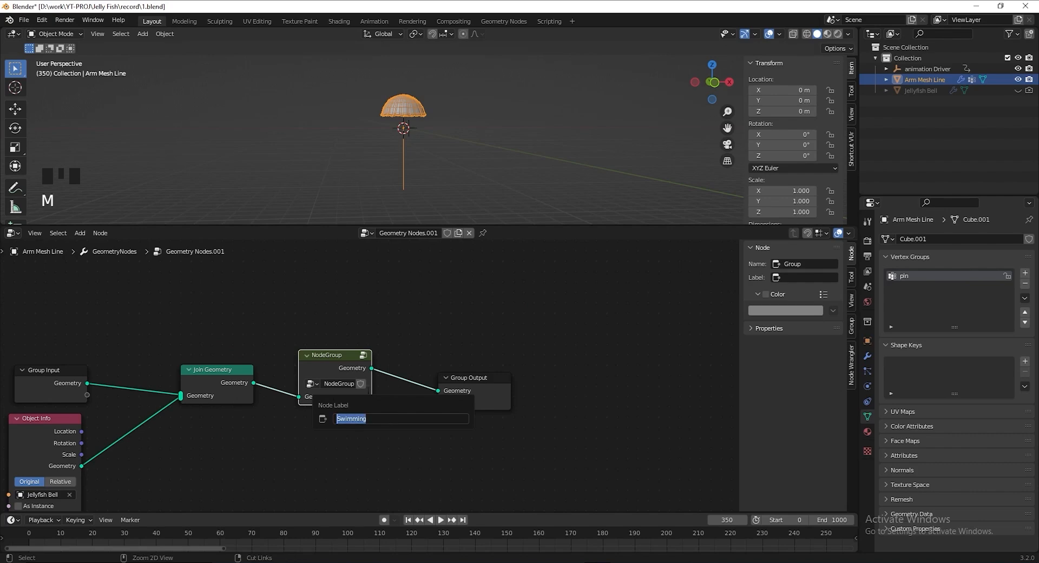
type("Swimming")
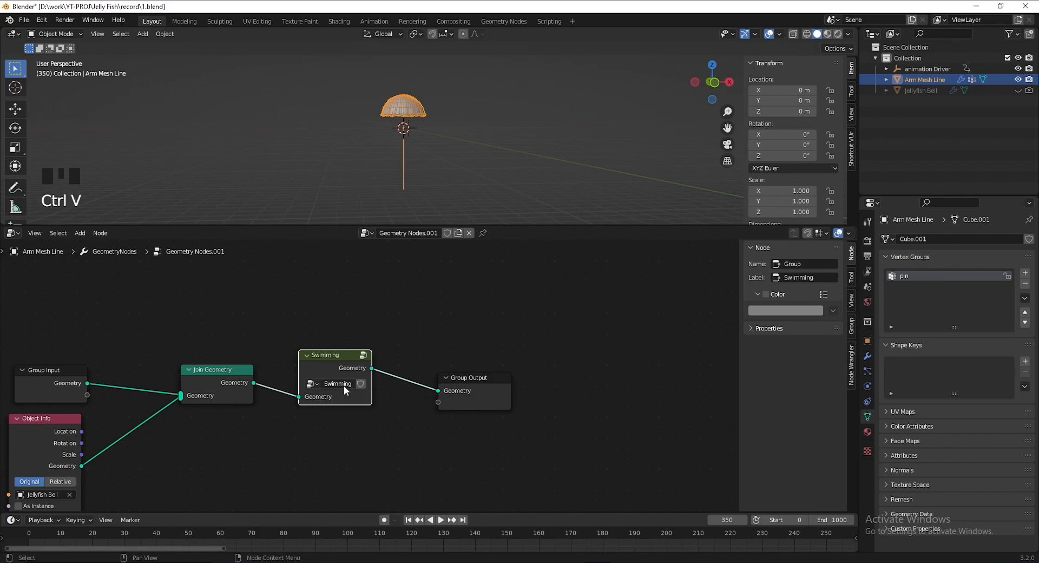
left_click_drag(372, 399, 385, 423)
key("ctrl+s")
Move Group Input away from Join Geometry and insert a Transform node on the link between them
middle_click_drag(414, 152, 392, 179, "shift")
scroll(432, 185, "up", 7)
scroll(402, 183, "up", 2)
scroll(375, 382, "down", 2)
middle_click_drag(355, 400, 432, 420)
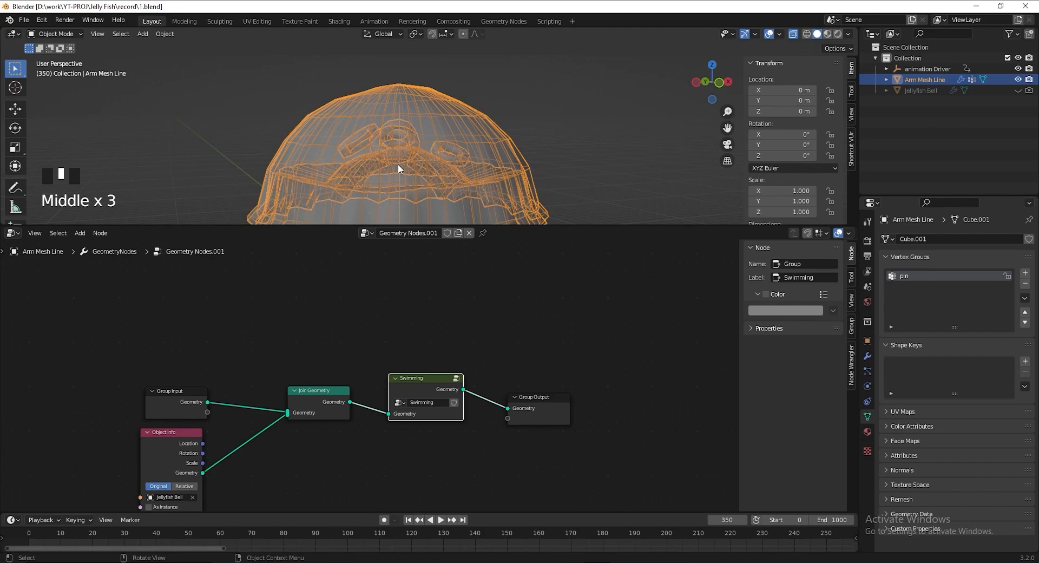
middle_click_drag(330, 350, 415, 344)
left_click_drag(263, 390, 210, 334)
key("shift+a")
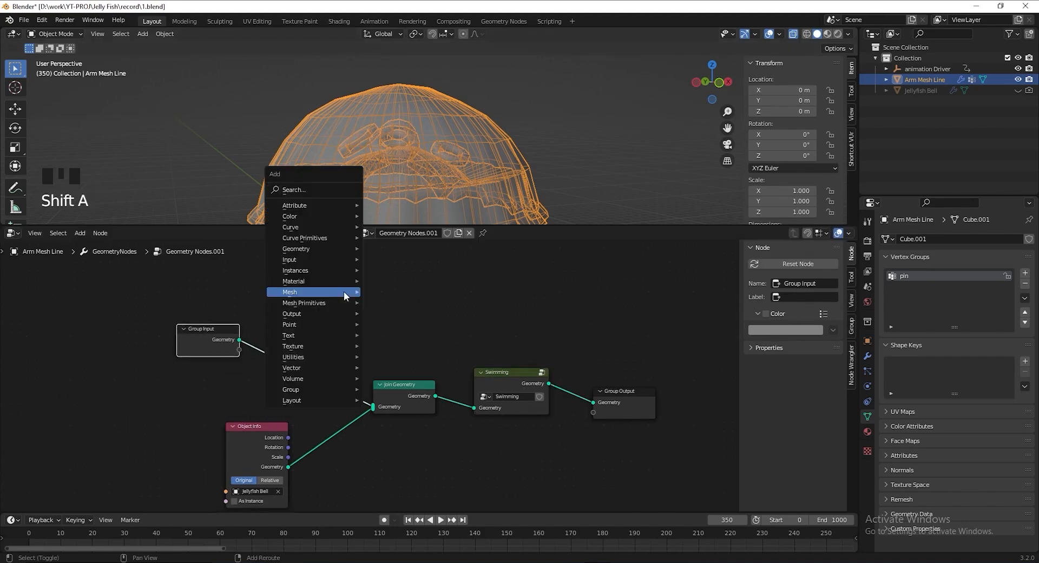
type("tra")
key("Return")
left_click(290, 284)
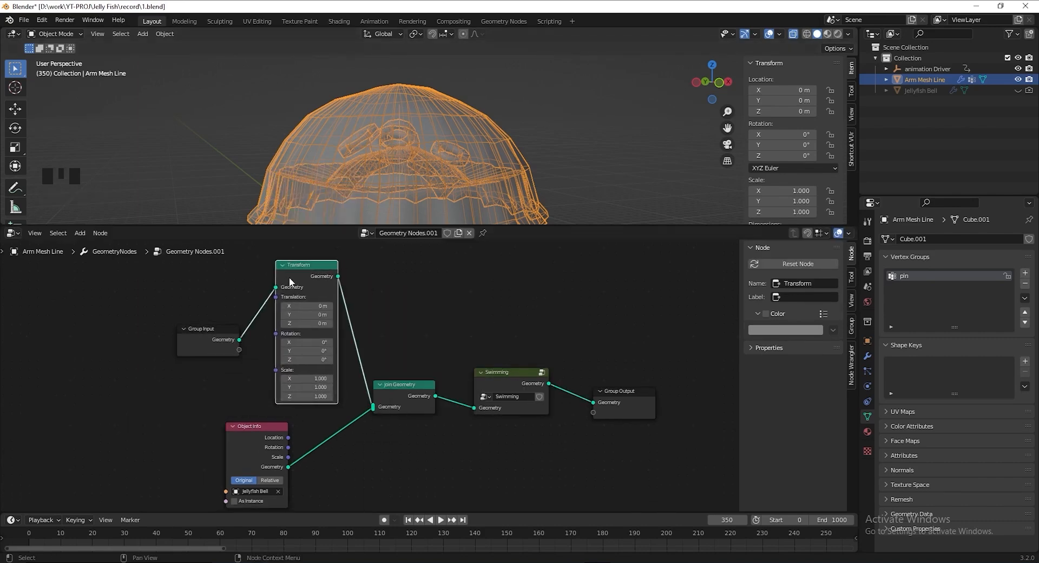
Set the Transform node's Z translation to -2.2 m and inspect the arm line inside the bell
middle_click_drag(363, 356, 429, 356)
scroll(429, 355, "up", 2)
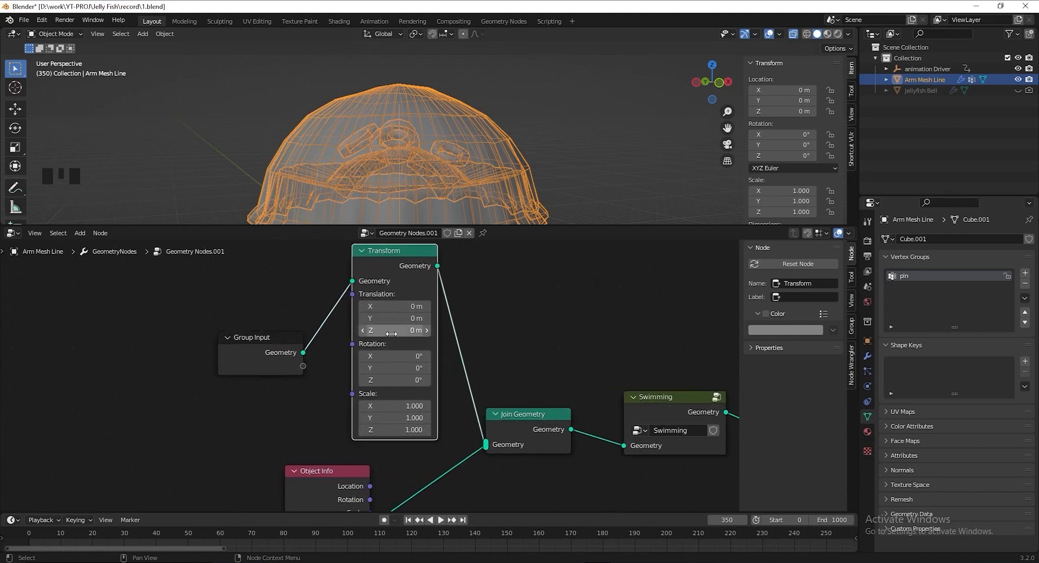
left_click(392, 332)
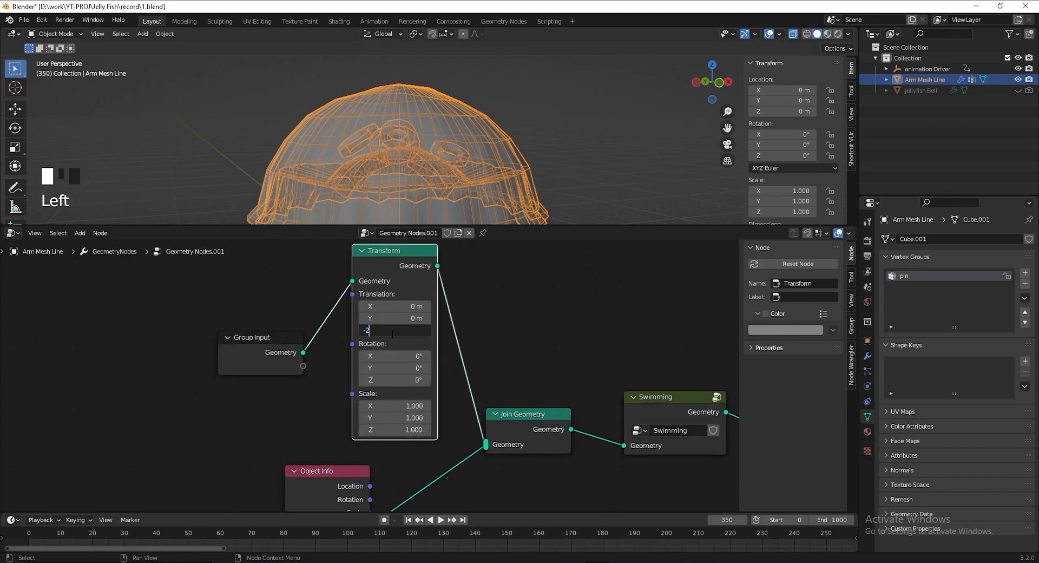
key("Return")
scroll(403, 145, "up", 5)
middle_click_drag(403, 145, 403, 180)
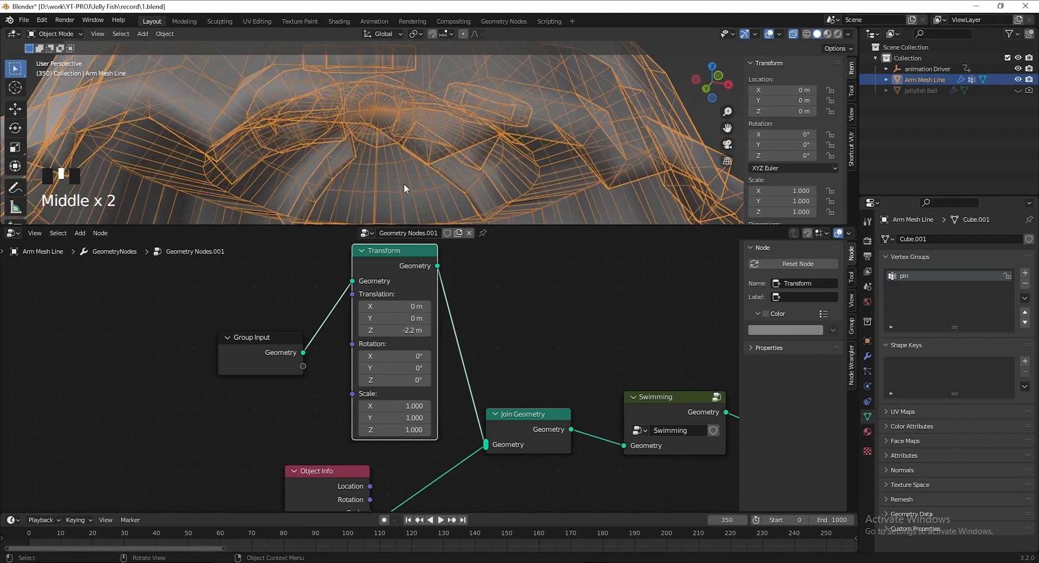
Set the Transform node's Z scale to 0.8 and check the whole jellyfish
left_click(414, 431)
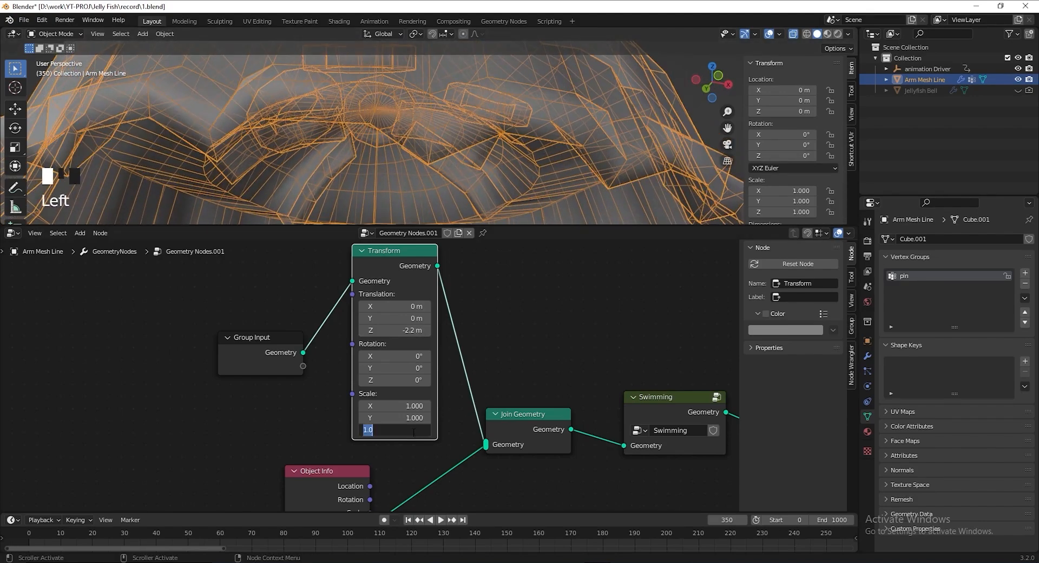
type(".8")
key("Return")
scroll(498, 216, "down", 11)
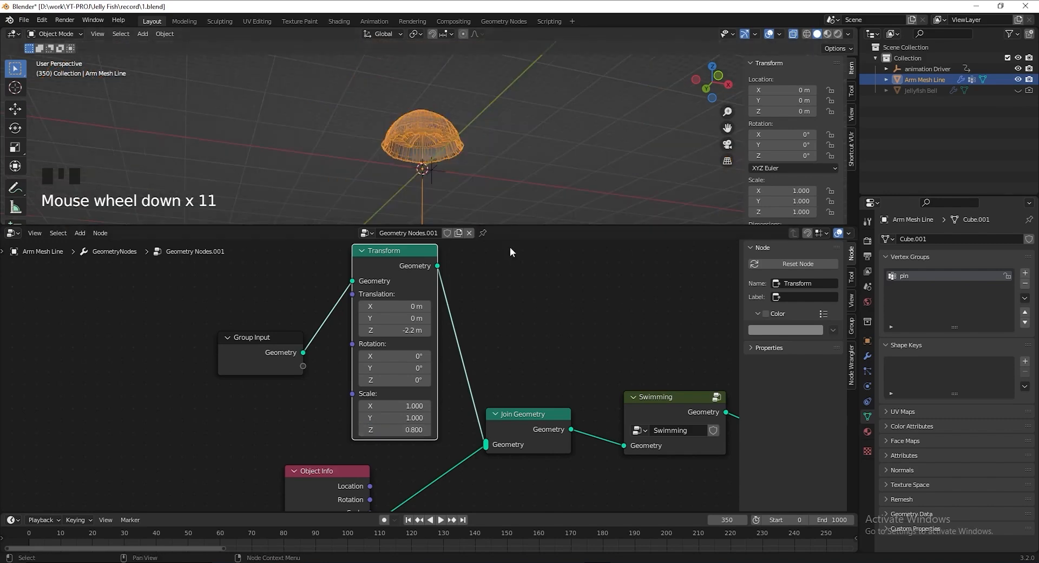
middle_click_drag(499, 216, 485, 130, "shift")
scroll(484, 128, "down", 2)
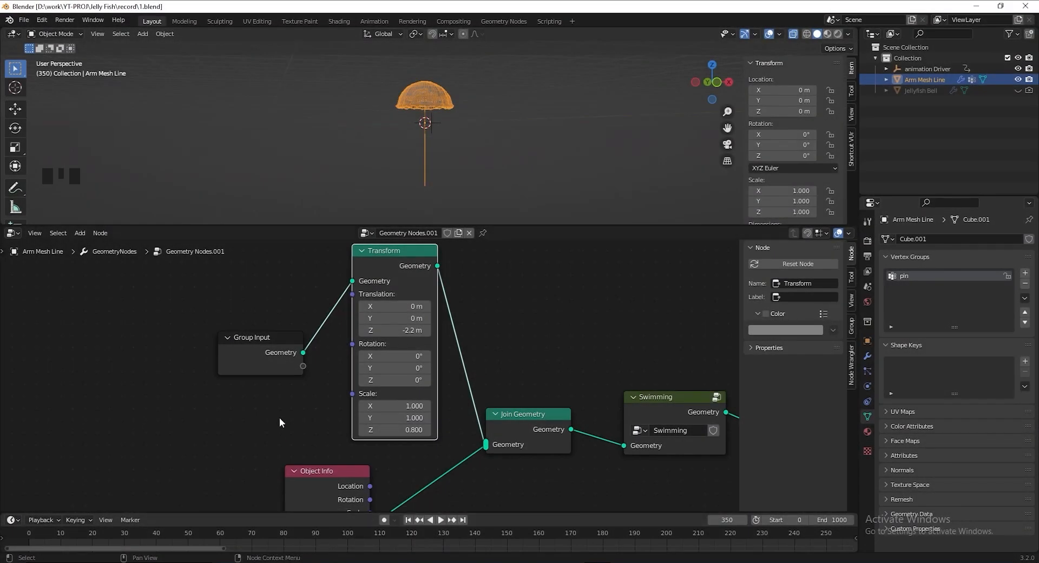
Move the Jellyfish Bell Object Info node away from Join Geometry and cut the Geometry link between them
middle_click_drag(280, 422, 256, 316)
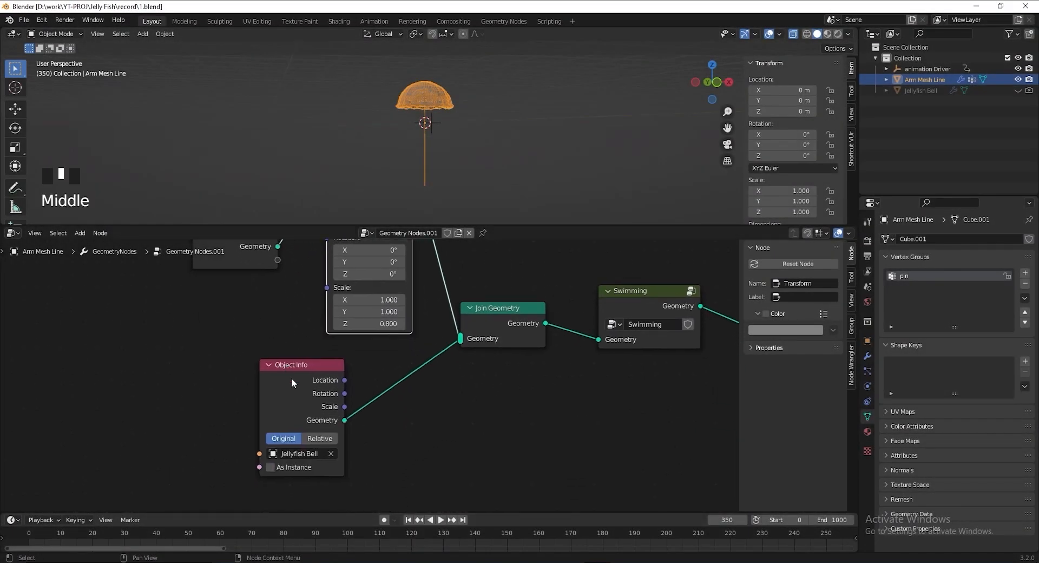
left_click_drag(292, 383, 181, 395)
mouse_move(302, 351)
right_mouse_down("ctrl")
mouse_move(352, 433)
mouse_move(345, 453)
right_mouse_up("ctrl")
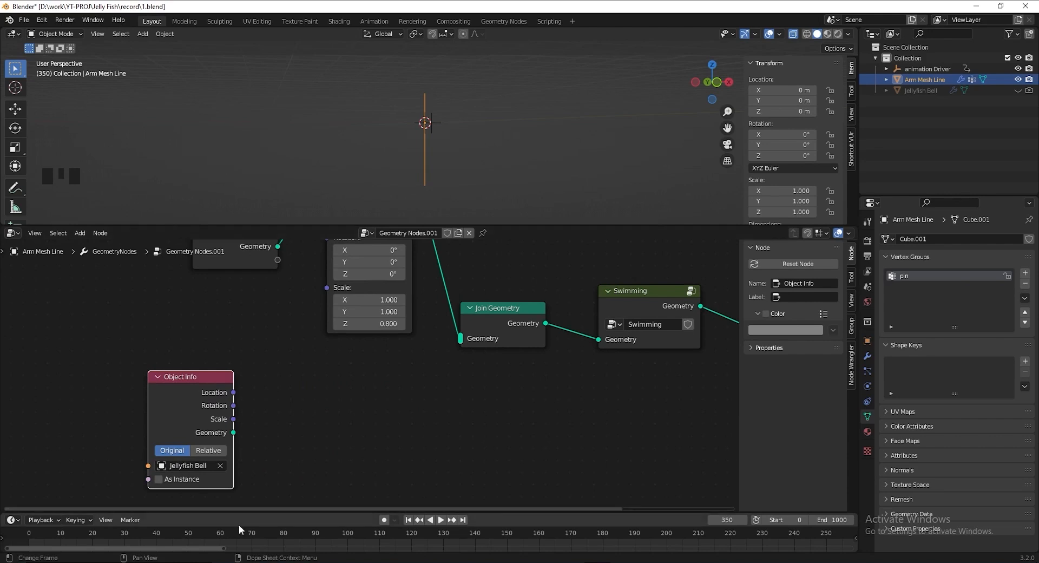
Return to frame 0 and add Cloth physics to Arm Mesh Line
left_click(117, 539)
left_click_drag(117, 539, 21, 542)
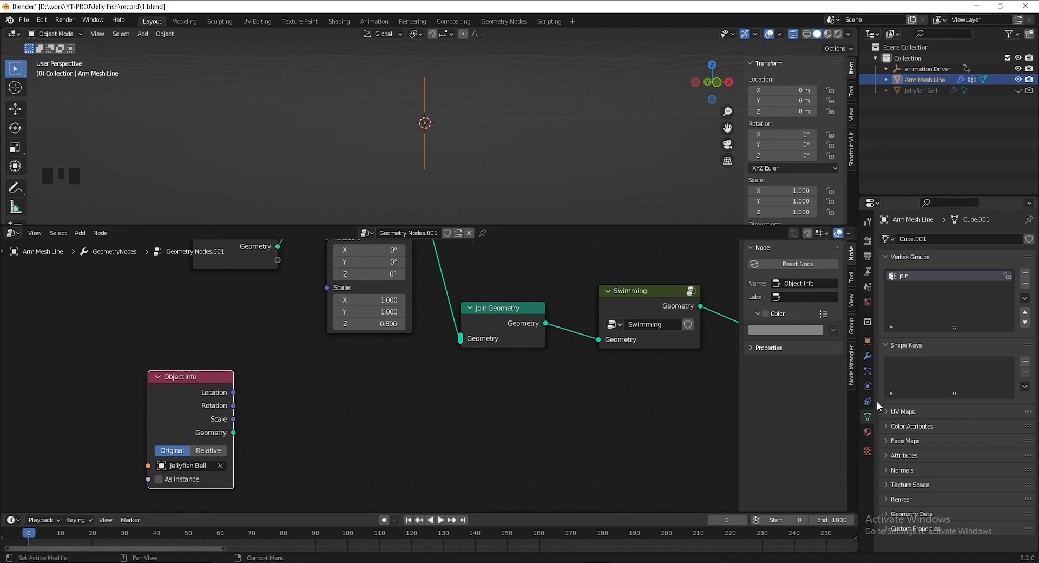
left_click(868, 386)
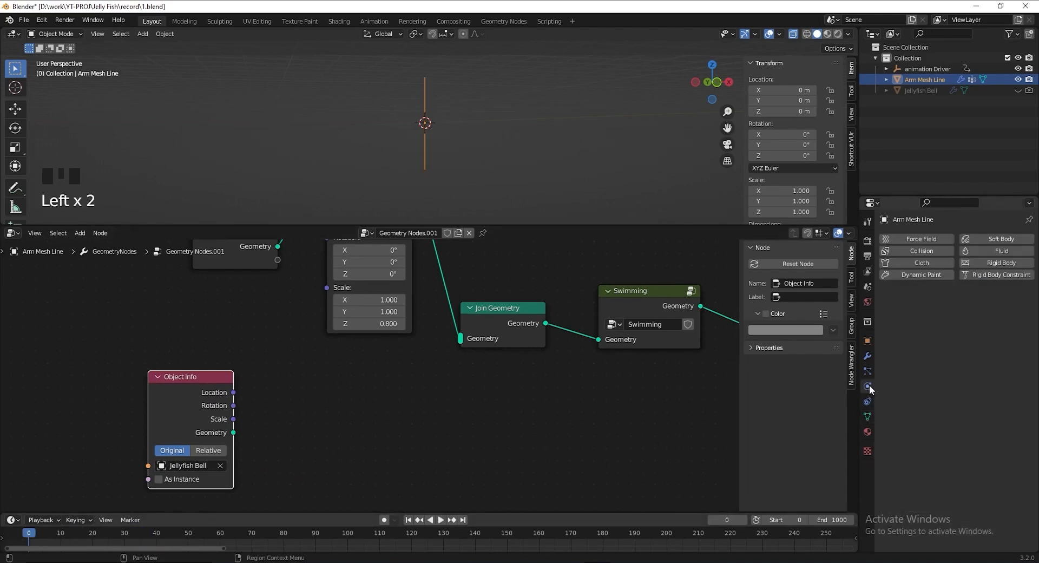
left_click(930, 261)
Assign the pin vertex group as the Pin Group in the cloth's Shape settings
scroll(916, 359, "down", 20)
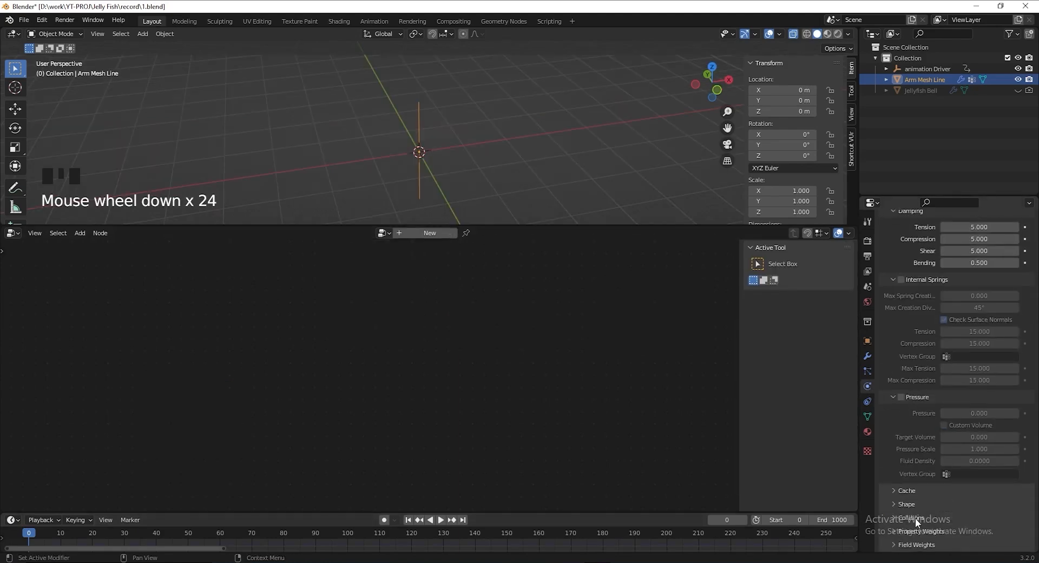
left_click(921, 505)
scroll(921, 506, "down", 6)
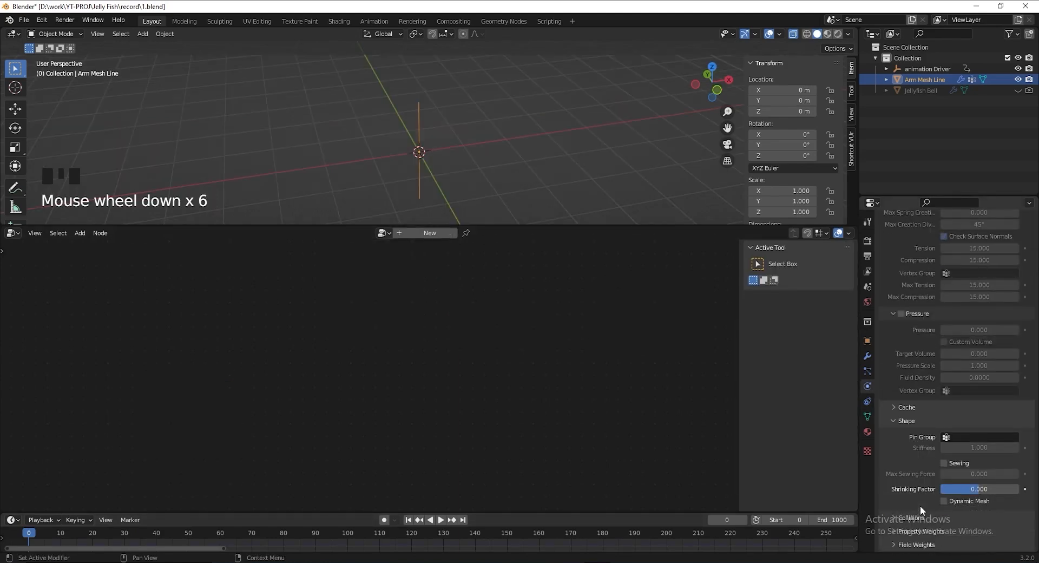
left_click(967, 437)
left_click(958, 455)
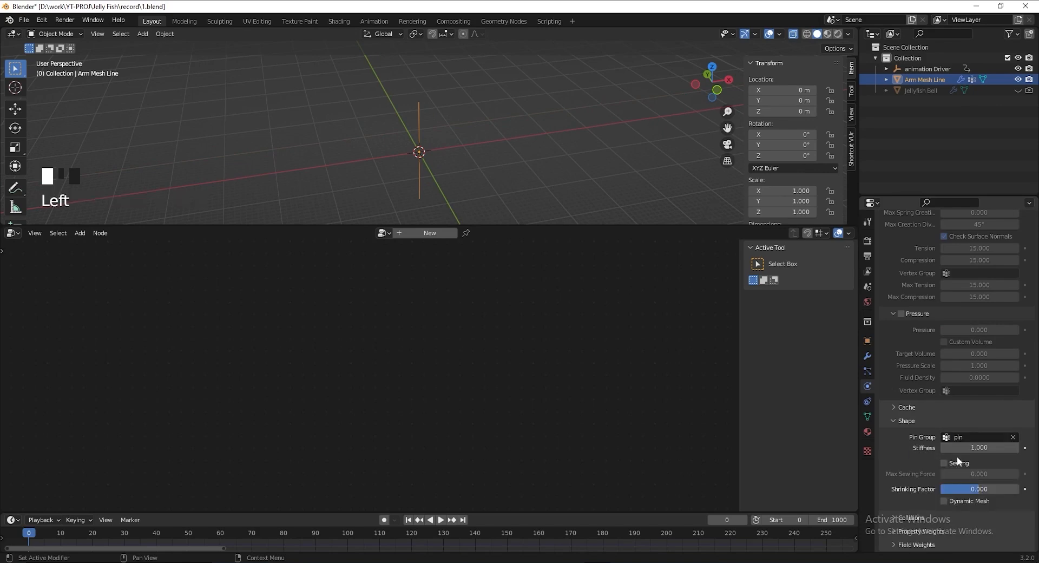
key("ctrl+z")
Set the cloth cache to Simulation Start 0 and End 1000
scroll(920, 407, "down", 4)
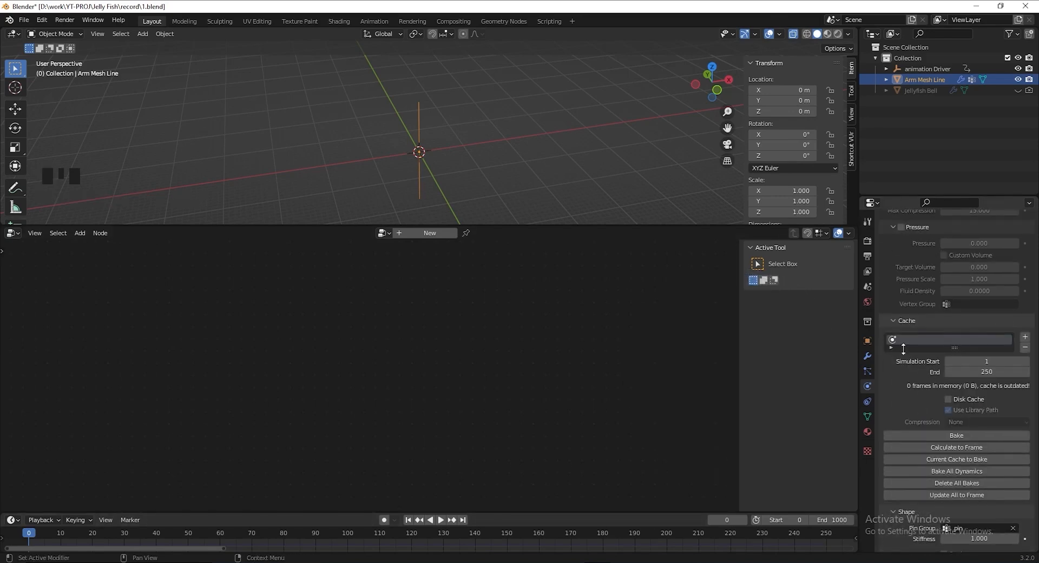
left_click(997, 362)
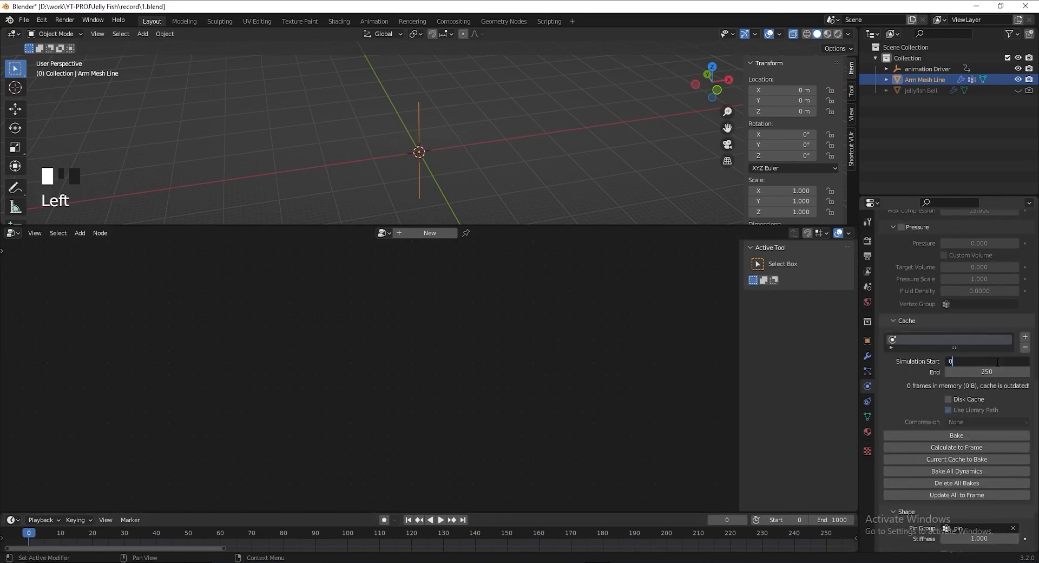
key("Tab")
type("1000")
key("Return")
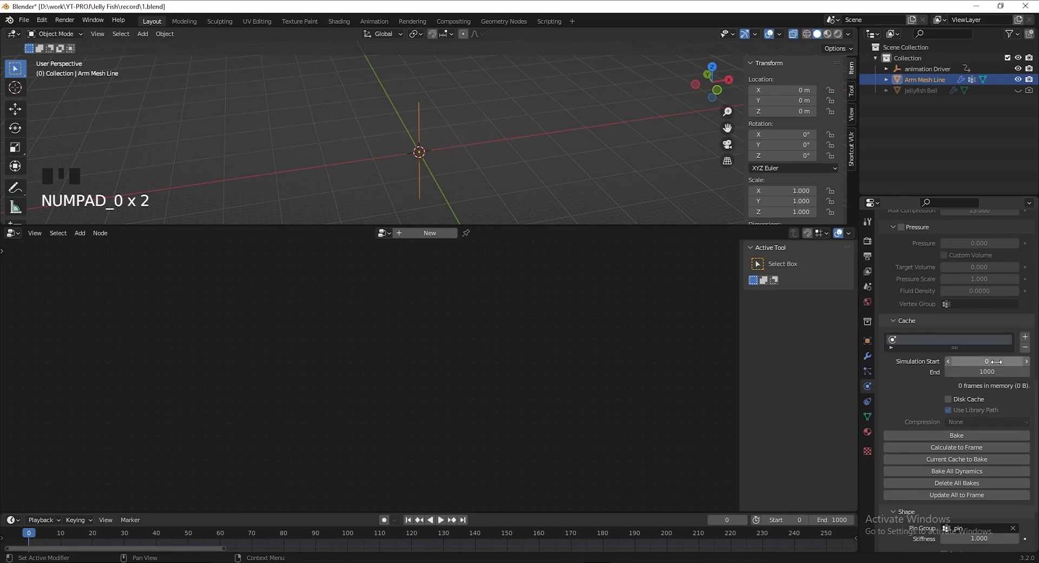
Set the cloth's Quality Steps to 14 and Speed Multiplier to 0.5
scroll(927, 398, "up", 12)
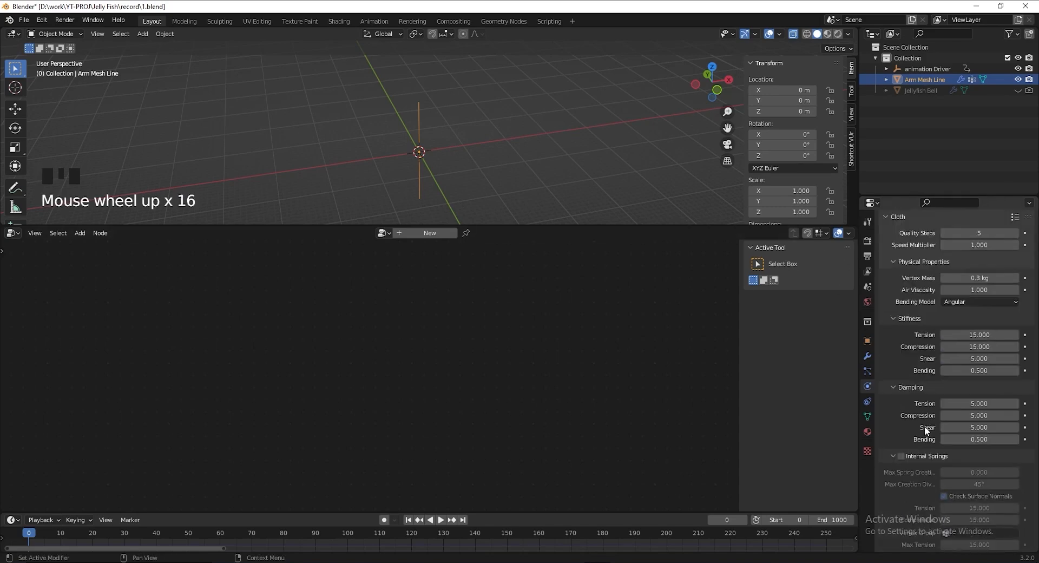
left_click(973, 309)
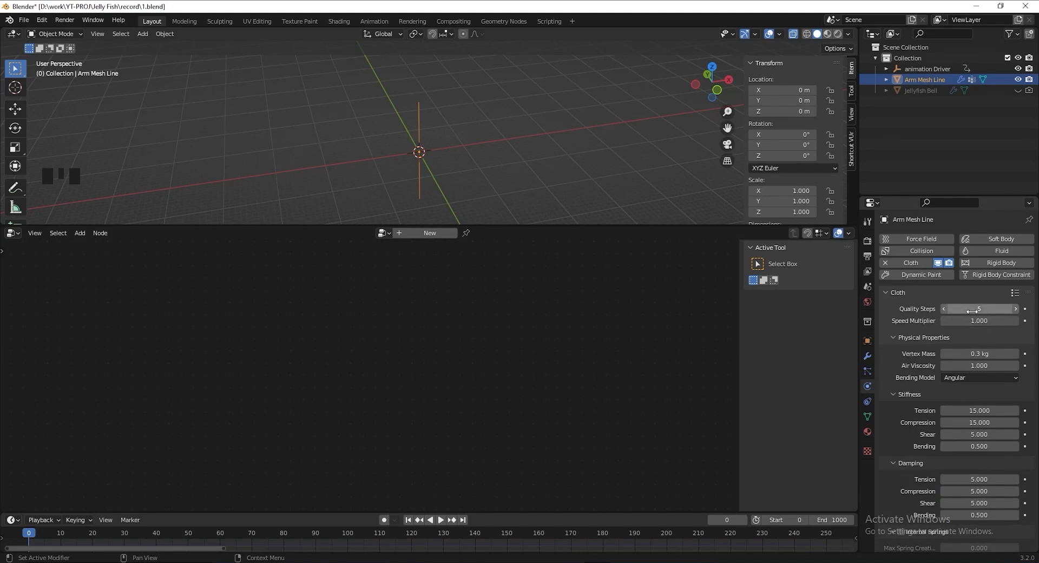
type("14")
key("Return")
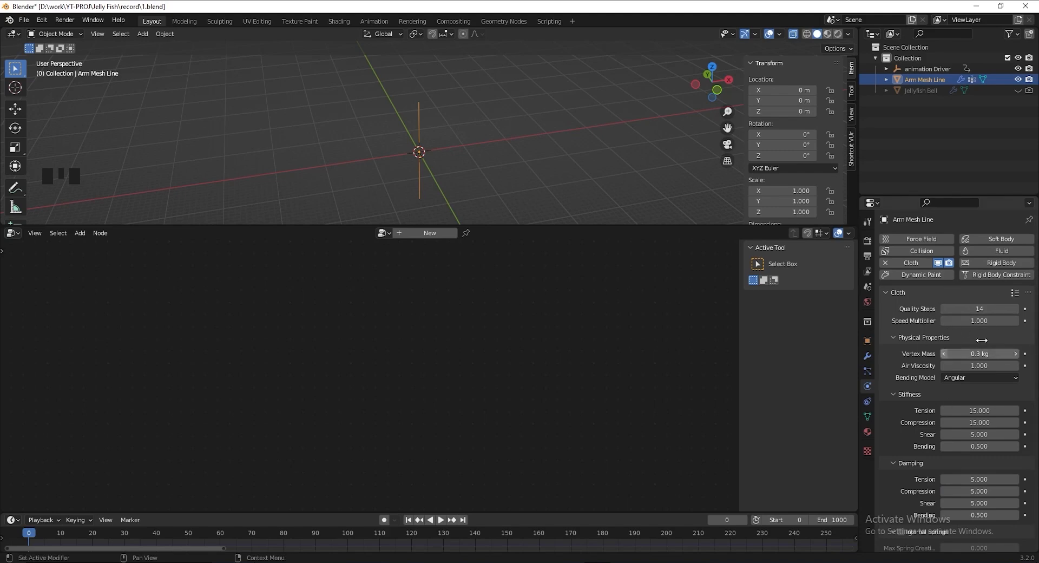
left_click(983, 319)
type("0.5")
key("Return")
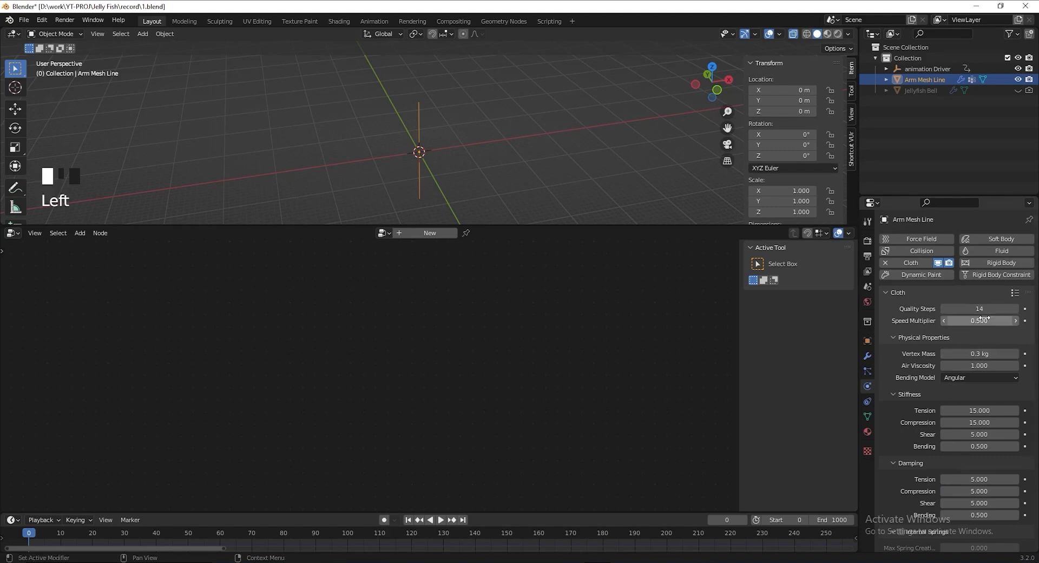
Play the animation to examine the cloth simulation of the arm line
middle_click_drag(467, 118, 472, 117)
key("space")
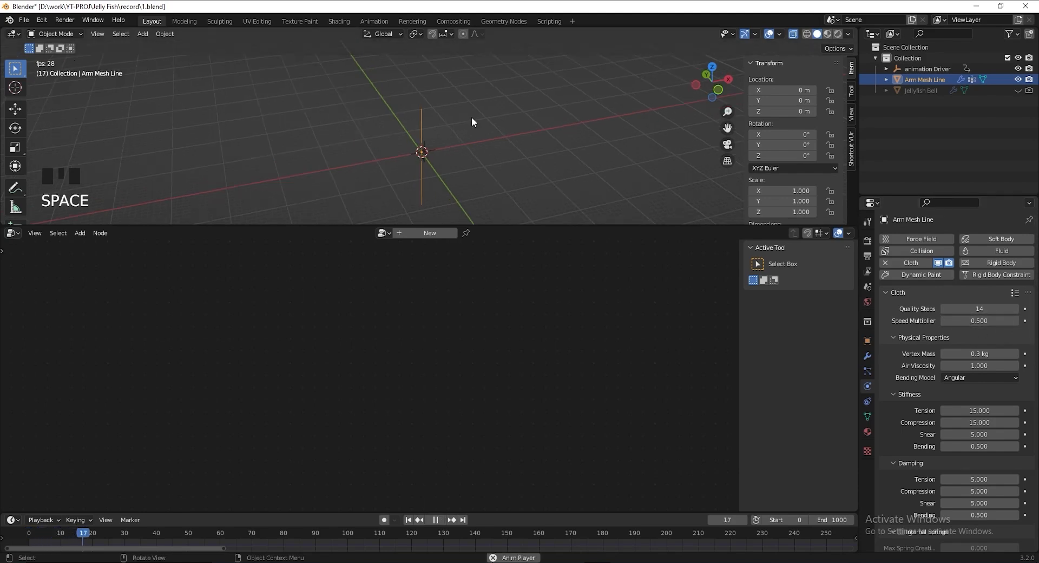
middle_click_drag(469, 147, 448, 138, "shift")
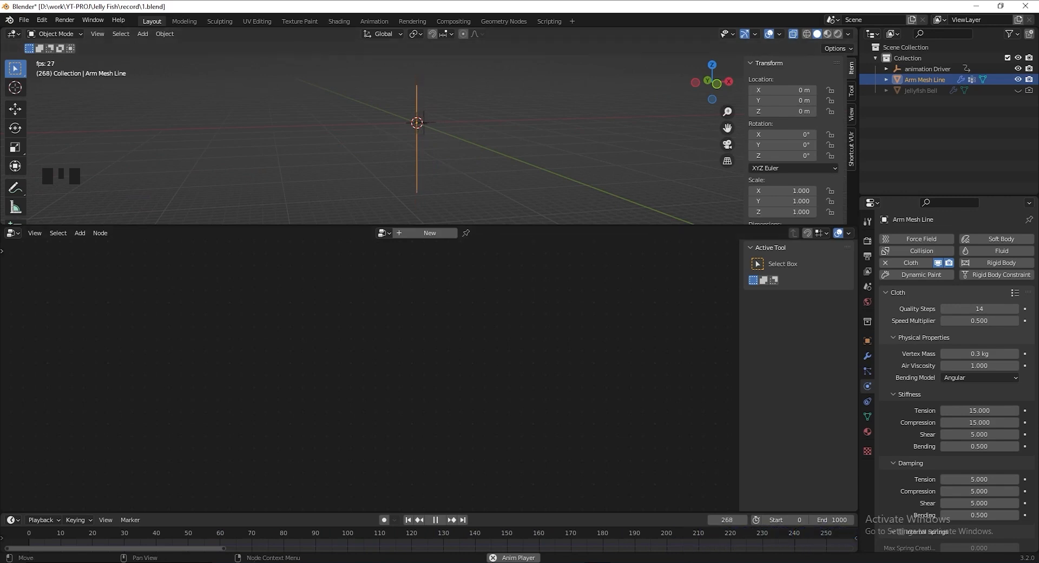
Return the animation to frame 0 with the cloth's Quality Steps kept at 14, and save the file
key("space")
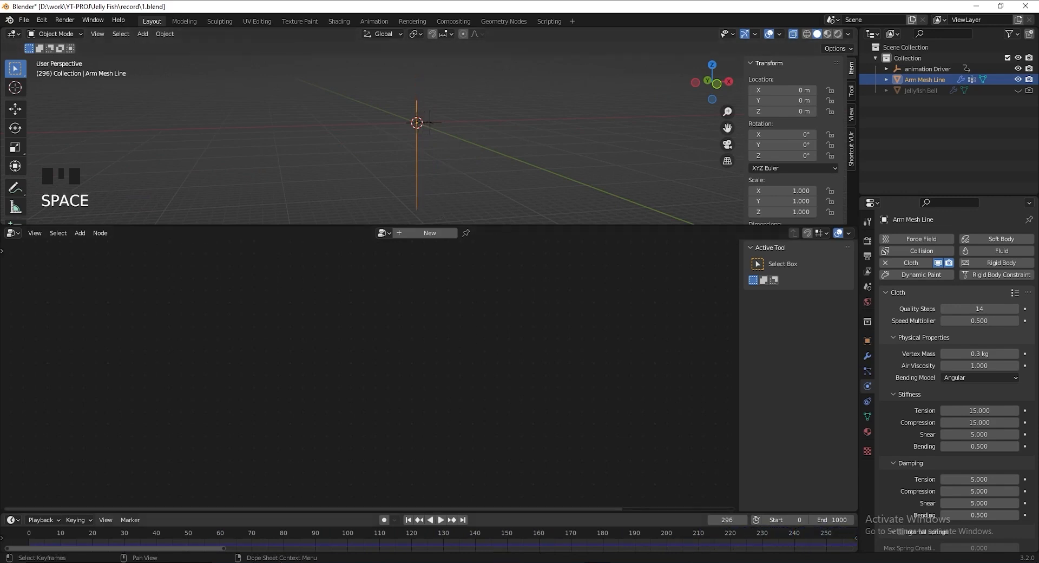
left_click(29, 536)
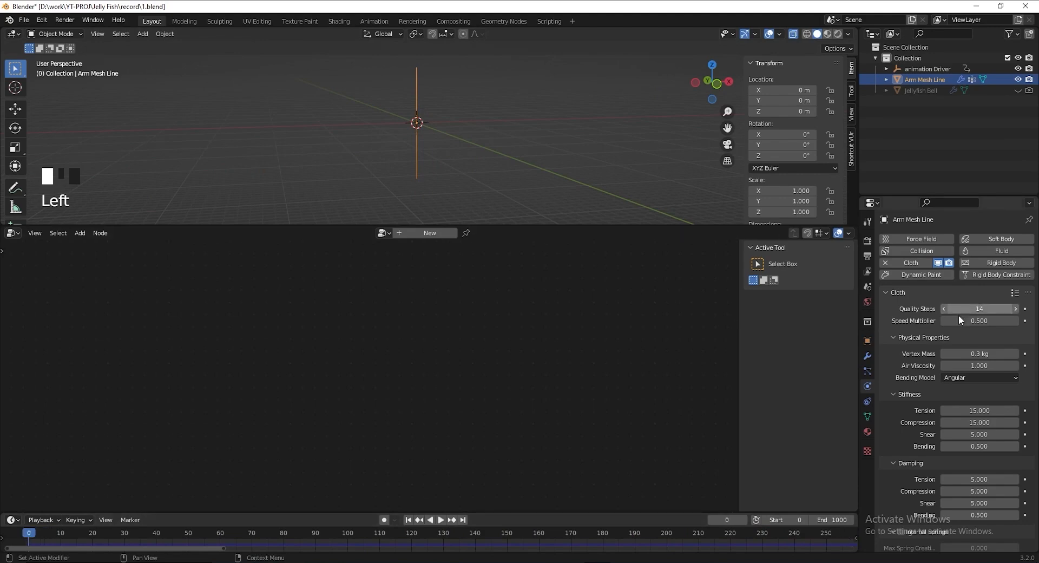
left_click(944, 311)
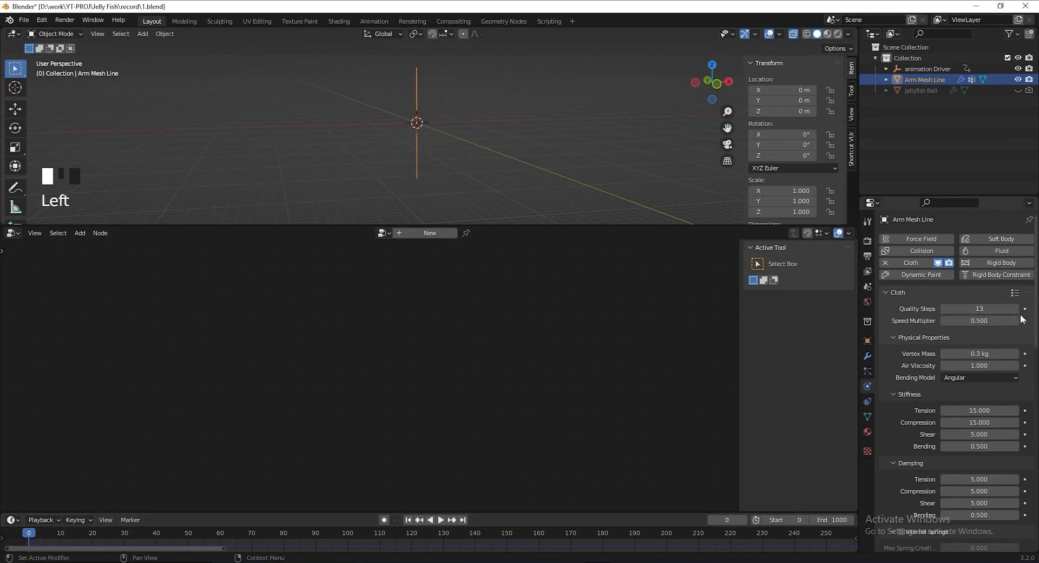
key("ctrl+s")
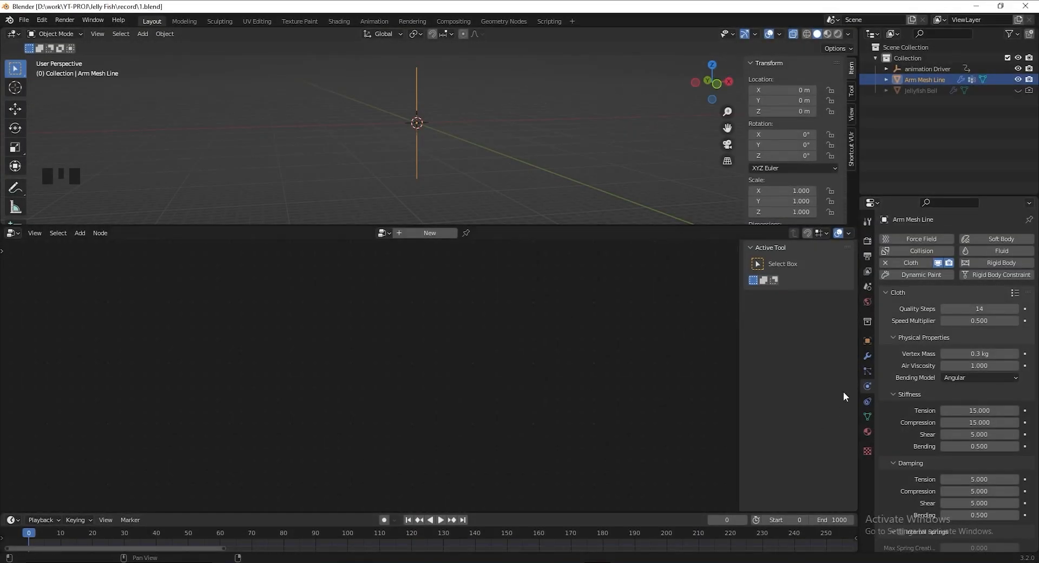
Add a Geometry Nodes modifier with a new node group after the Cloth modifier on the Arm Mesh Line
left_click(868, 355)
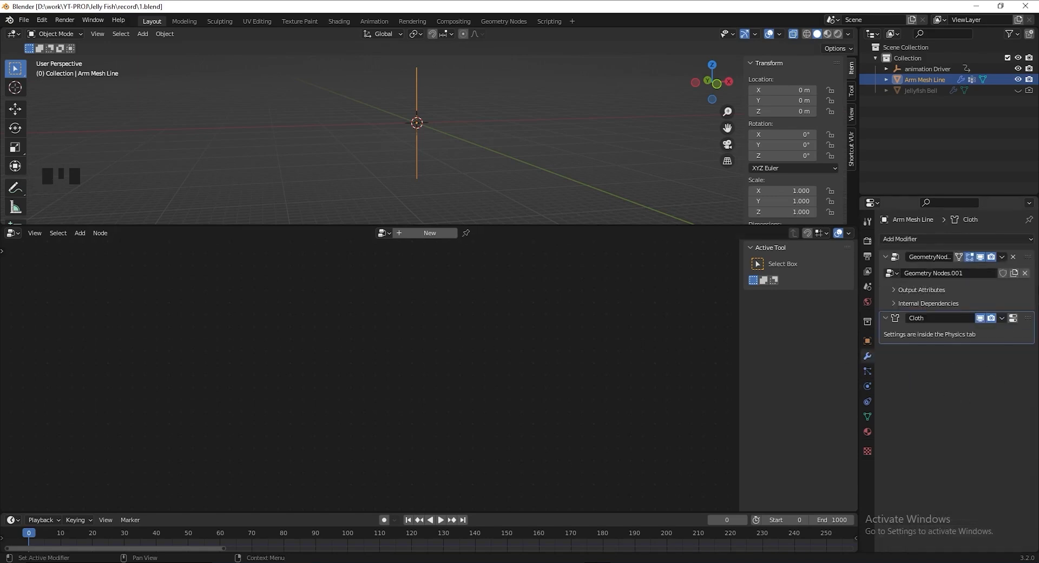
left_click(1029, 267)
left_click(915, 237)
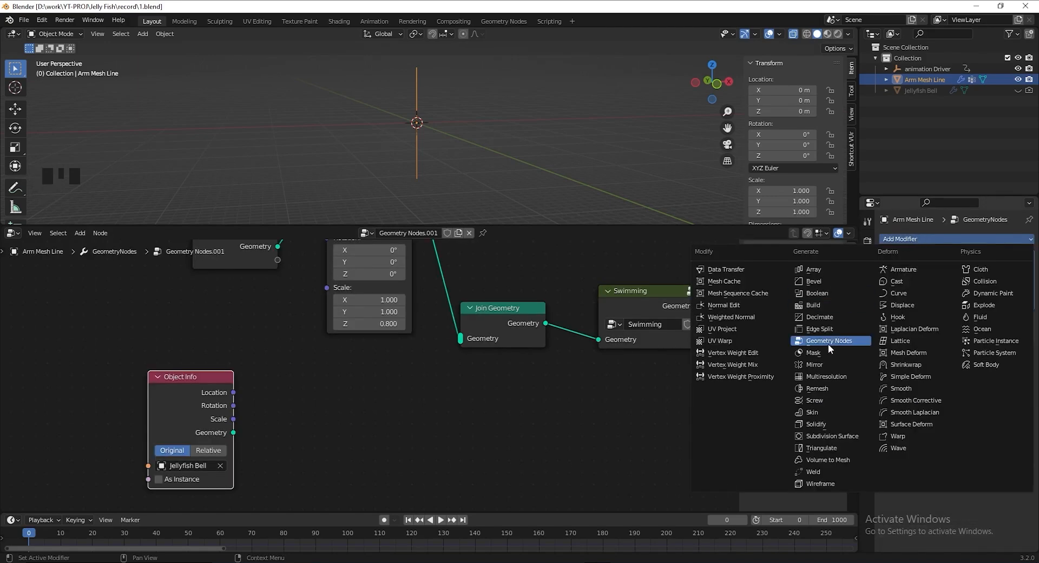
left_click(829, 343)
left_click(961, 367)
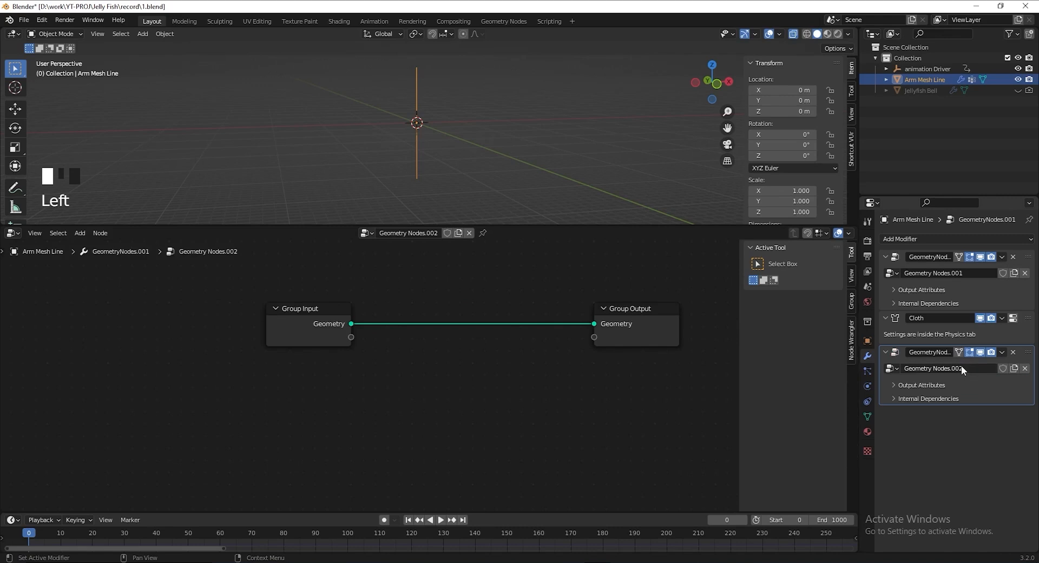
Rename the first geometry nodes modifier and its node group as Mesh Line
left_click(932, 258)
type("Mesh Line")
key("ctrl+c")
key("ctrl+v")
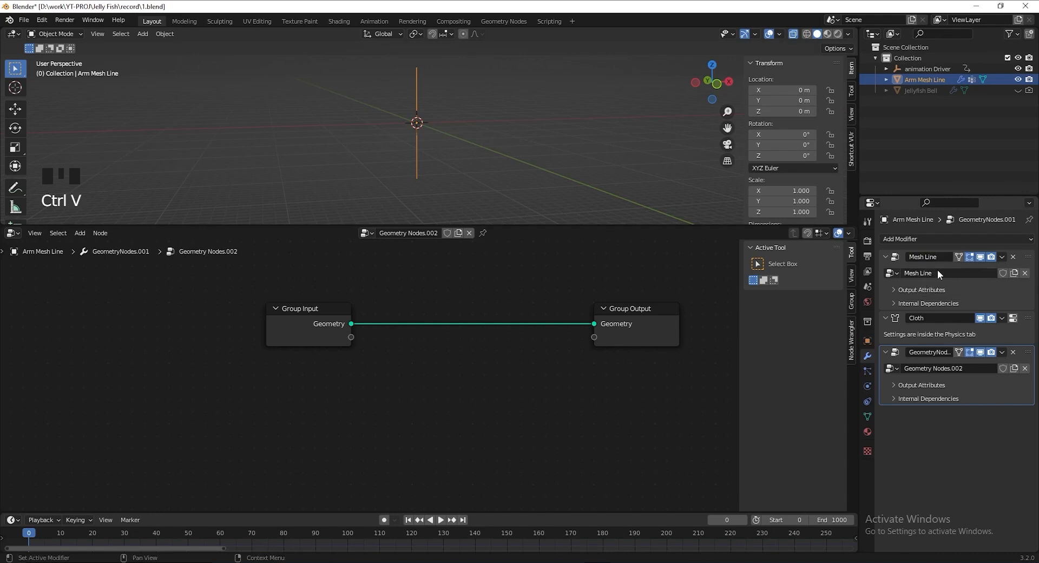
Rename the new geometry nodes modifier after Cloth and its node group as Line to mesh
left_click(924, 352)
type("Line")
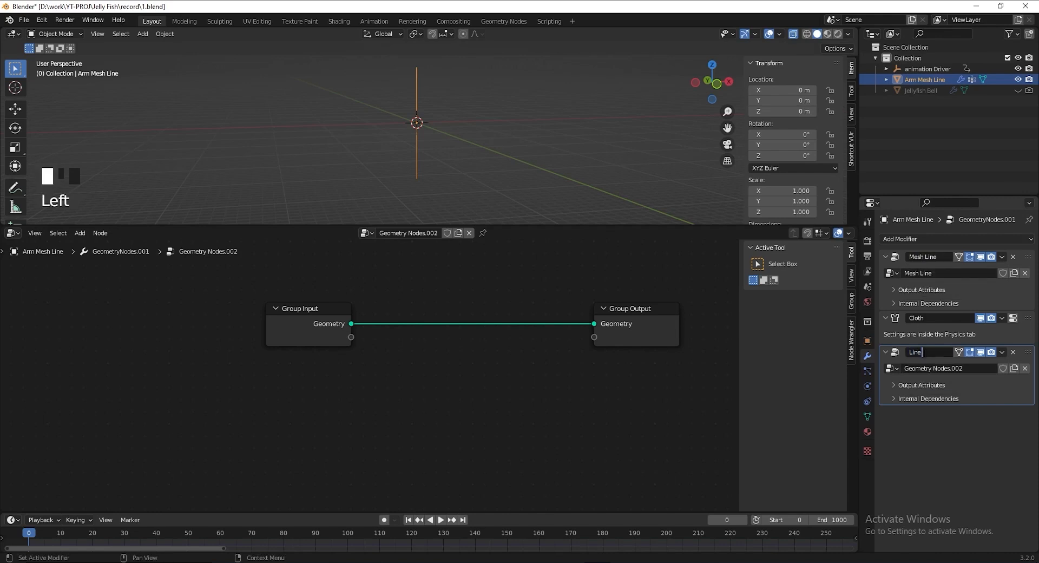
type(" to mesh")
key("Return")
key("ctrl+c")
key("ctrl+v")
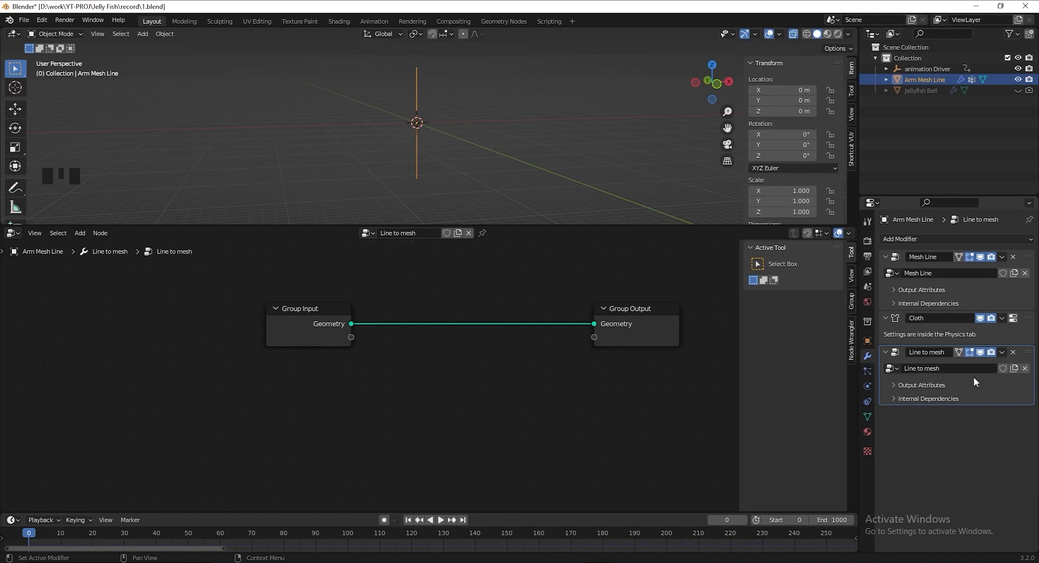
key("BackSpace")
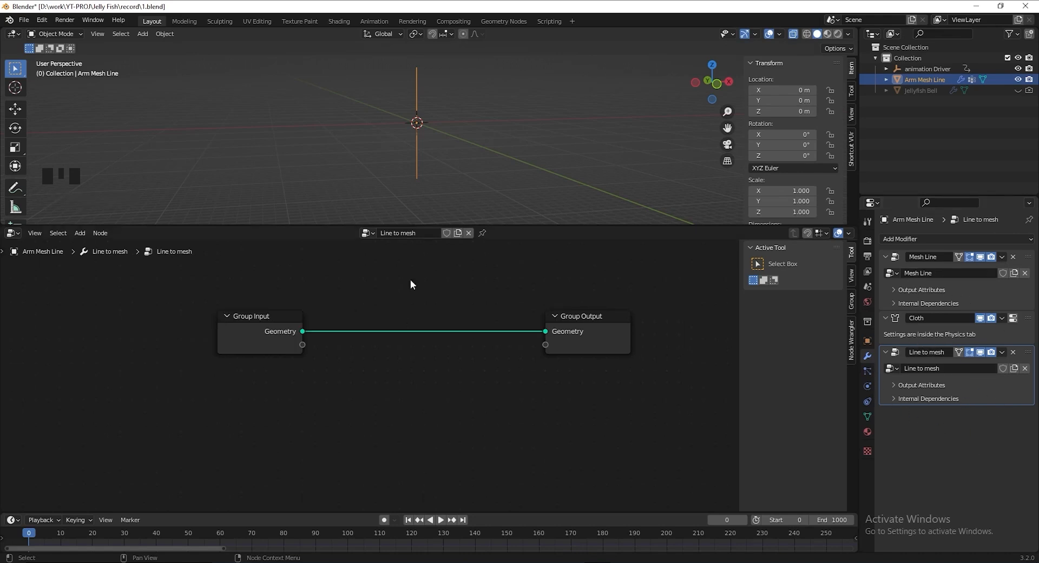
Insert a Mesh to Curve node followed by a Curve to Mesh node between Group Input and Group Output
key("shift+a")
type("mesh to curve")
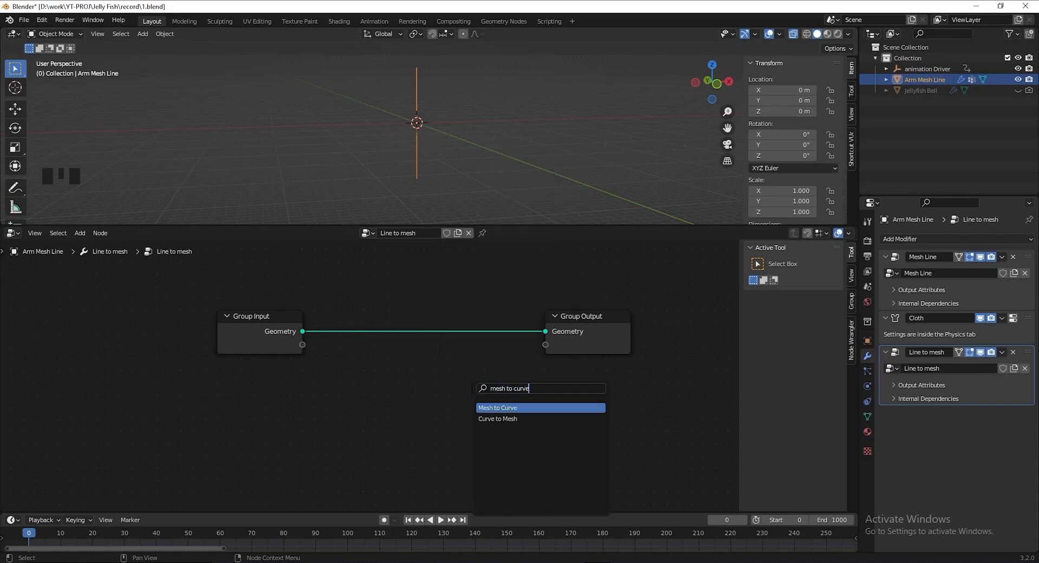
left_click(489, 407)
left_click(508, 423)
key("shift+a")
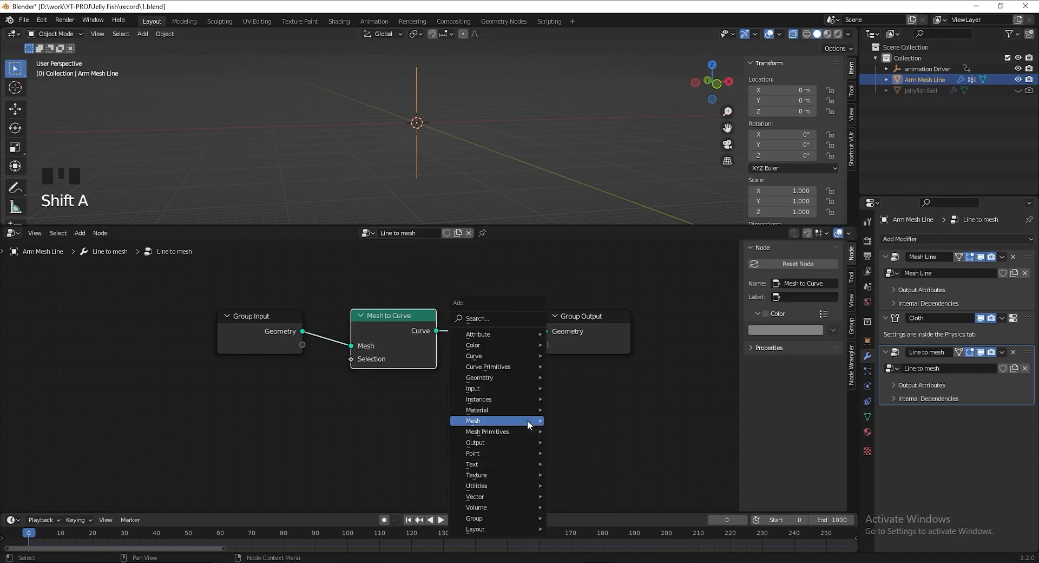
type("curve to mesh")
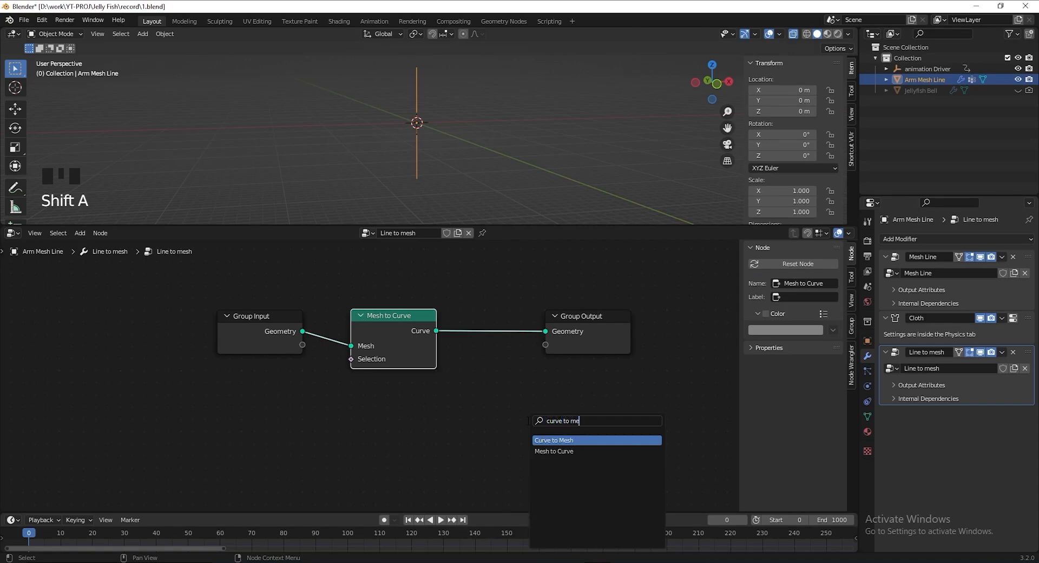
left_click(547, 440)
left_click(530, 407)
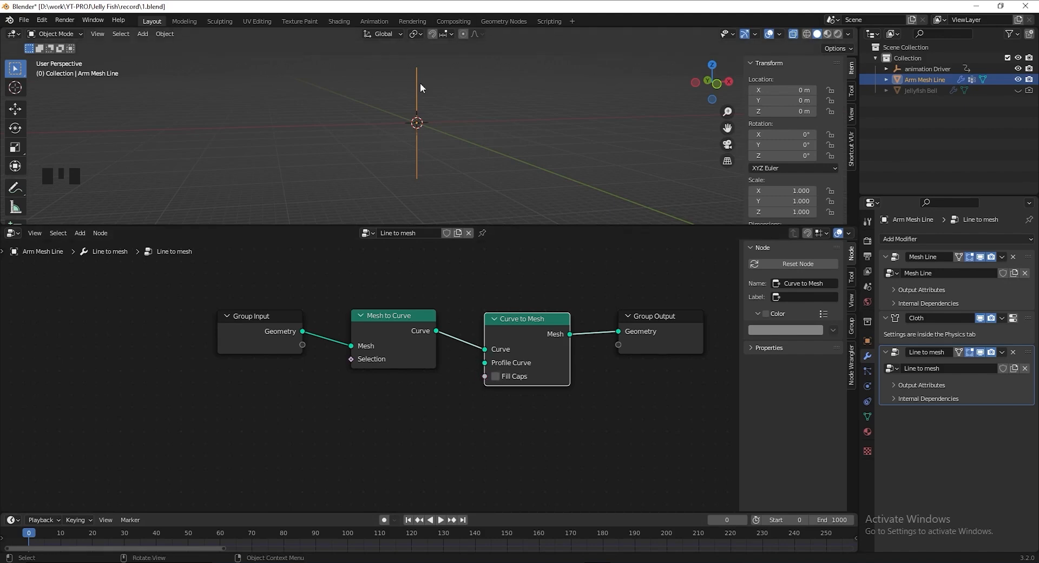
Add a cube in front view and merge all its vertices at center into a single vertex
middle_click_drag(408, 190, 396, 115)
key("KP_1")
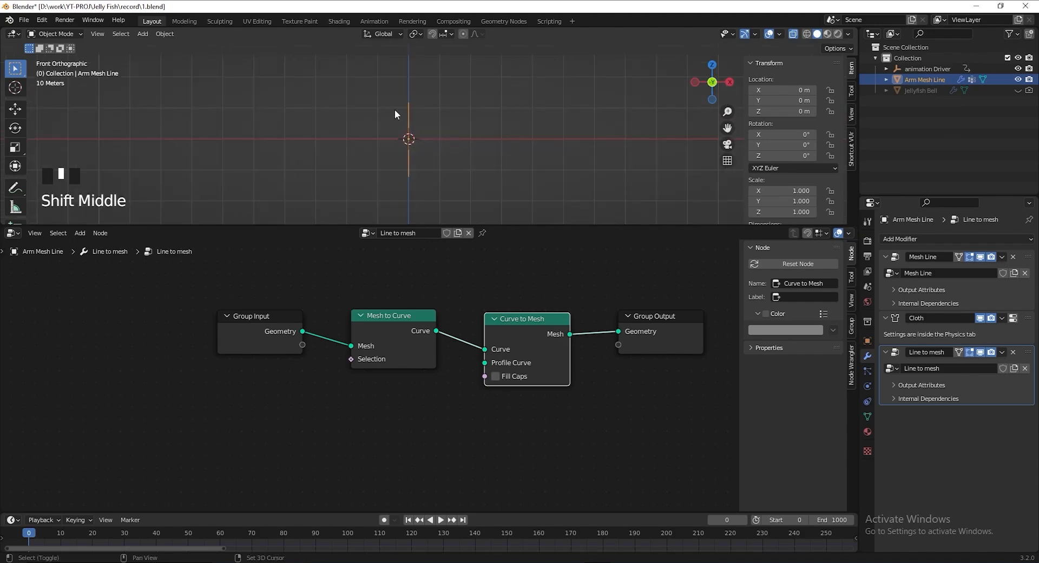
key("shift+a")
left_click(433, 124)
key("KP_Decimal")
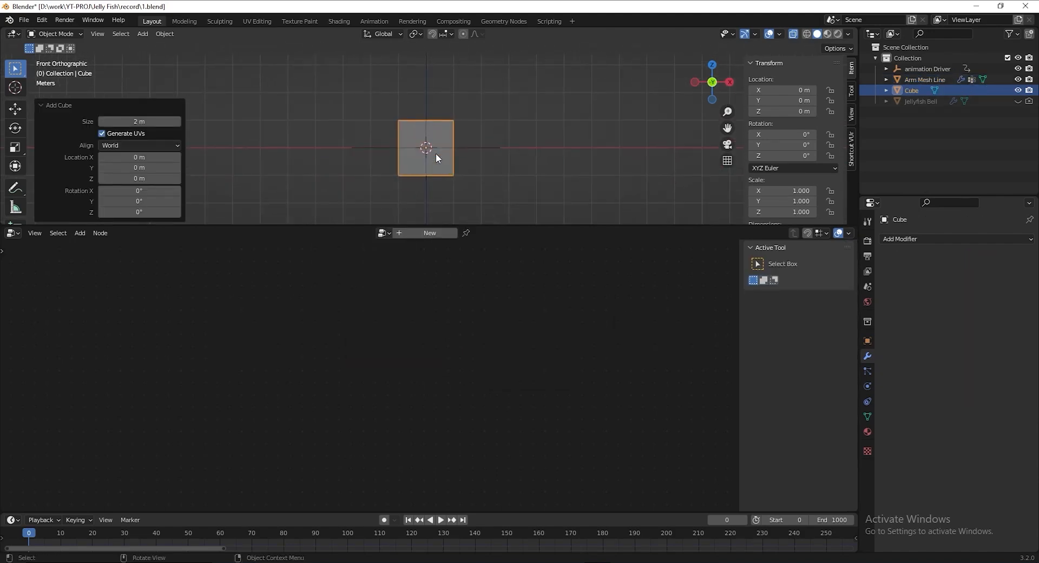
key("Tab")
key("m")
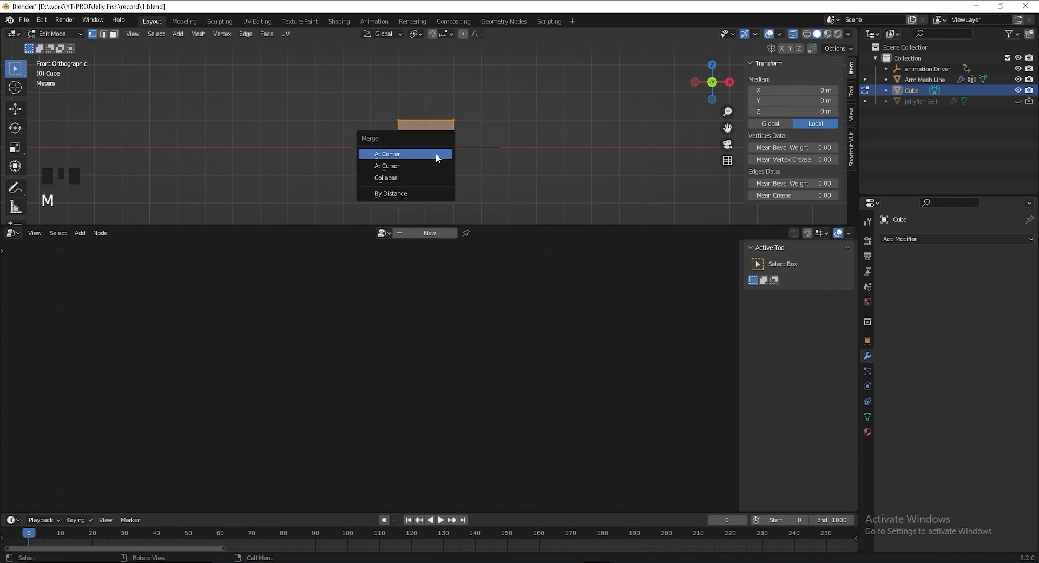
left_click(436, 156)
Extrude the vertex and move the new point to about X -2 m, Z 1 m
scroll(437, 154, "up", 3)
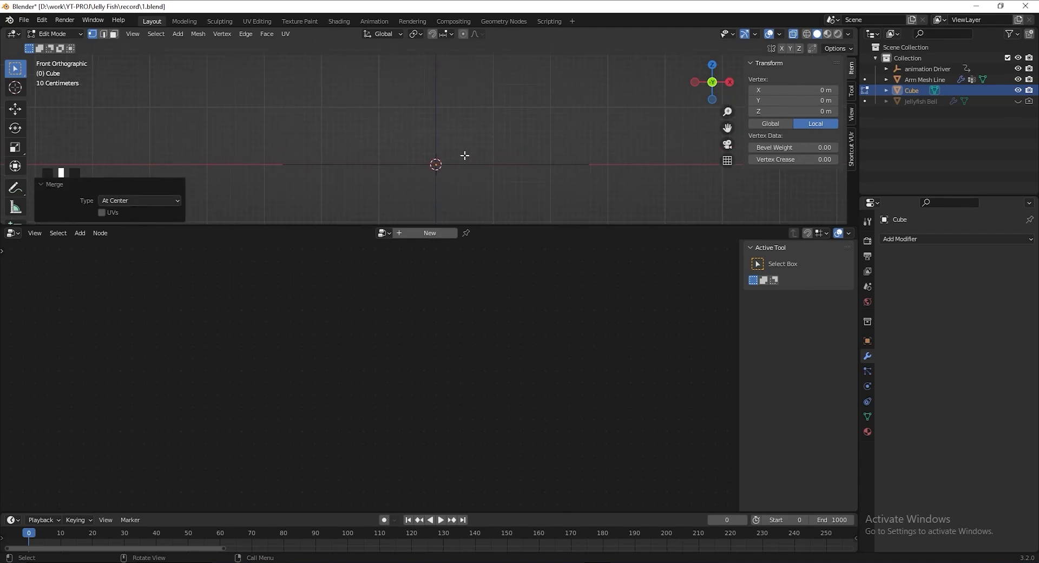
key("e")
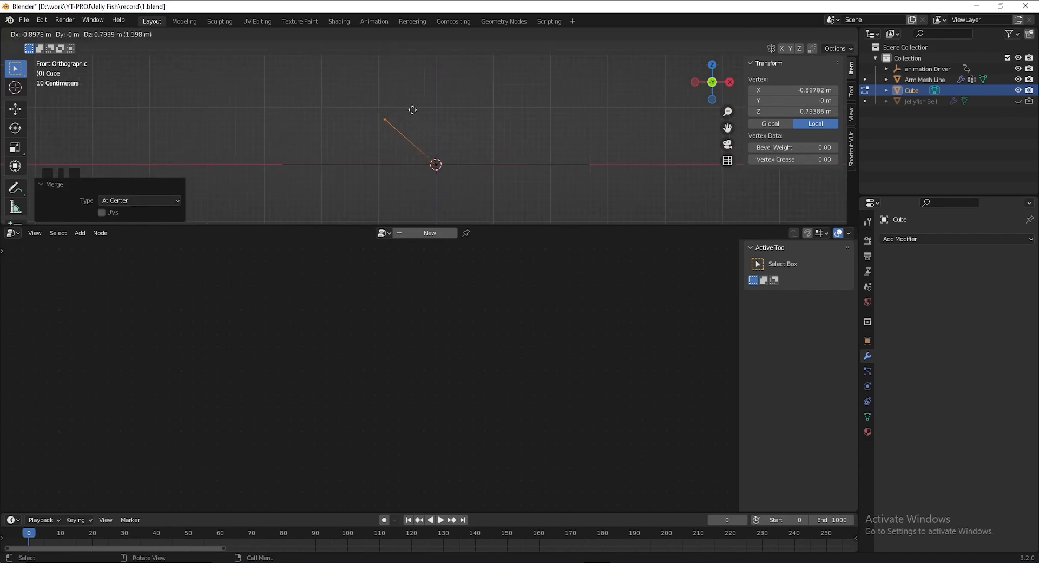
left_click(407, 95)
scroll(442, 137, "down", 4)
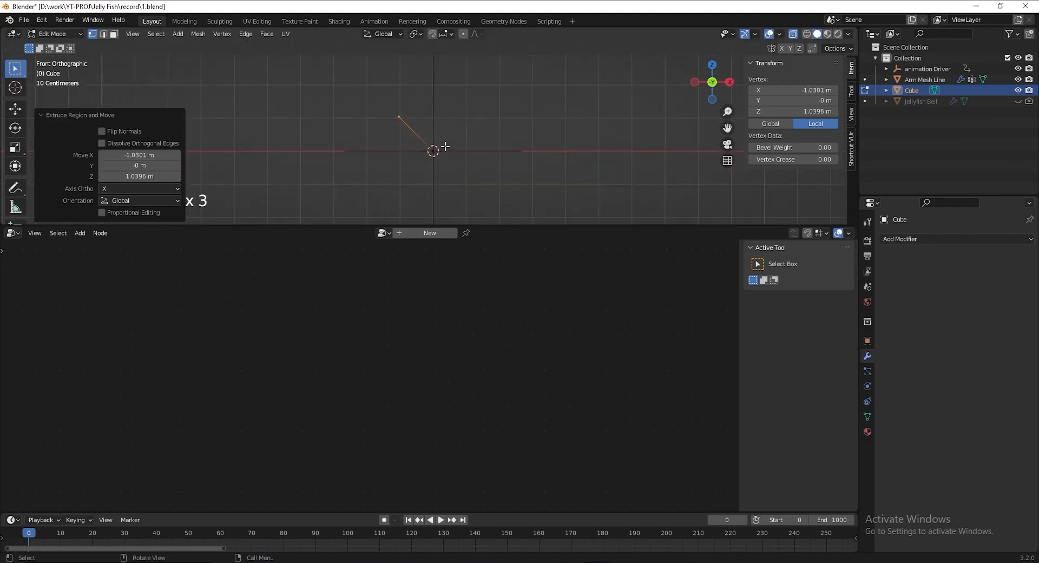
middle_click_drag(443, 137, 457, 137, "shift")
key("g")
left_click(431, 138)
Extrude six more jagged segments downward, ending at about X -5 m, Z -4.4 m, and return to Object Mode
key("e")
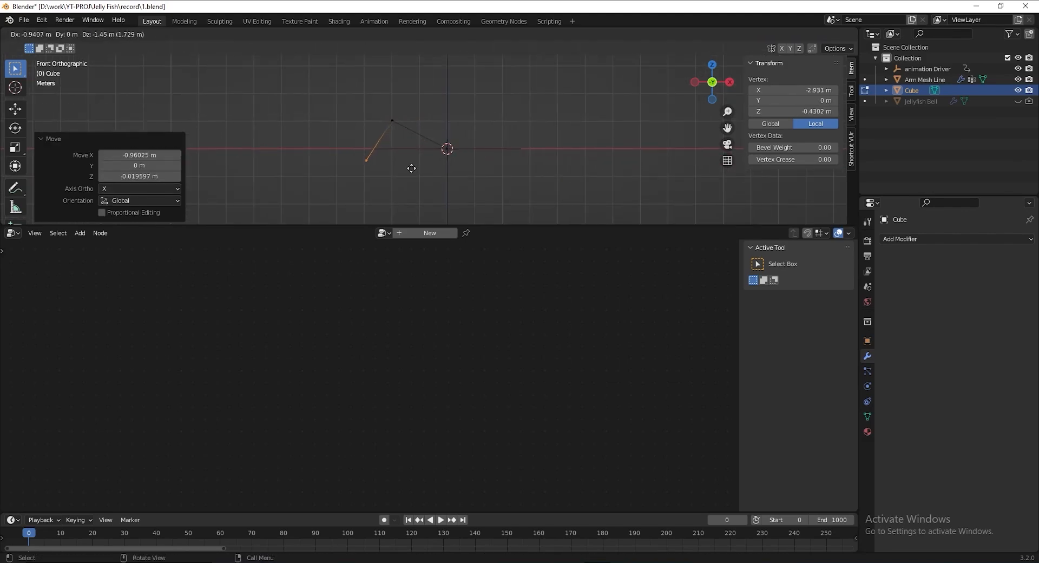
left_click(413, 169)
middle_click_drag(414, 174, 421, 134, "shift")
key("e")
left_click(430, 176)
middle_click_drag(428, 171, 447, 136, "shift")
key("e")
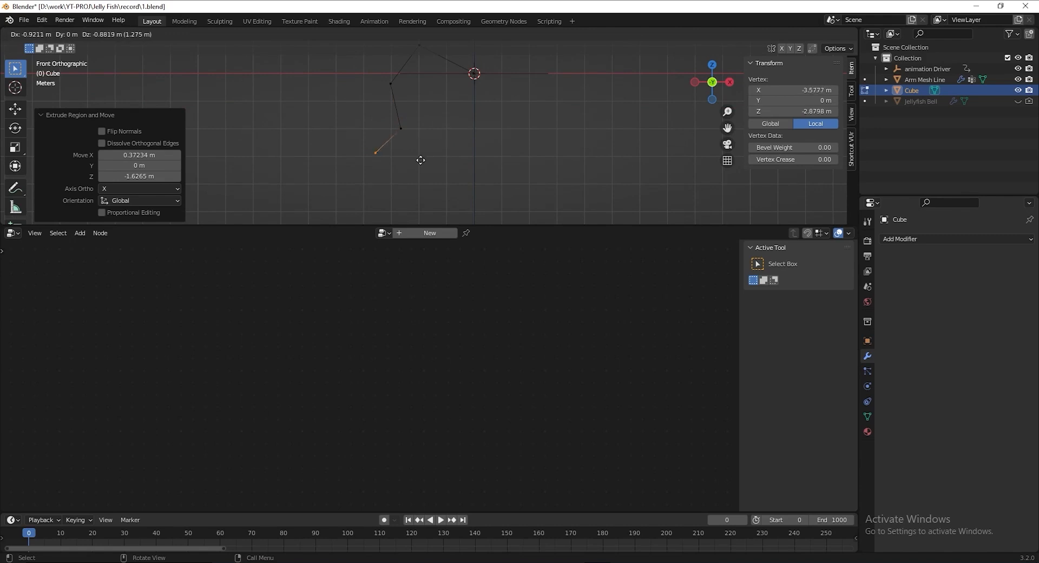
left_click(410, 163)
middle_click_drag(406, 163, 435, 136, "shift")
key("e")
left_click(392, 145)
key("e")
left_click(430, 175)
key("e")
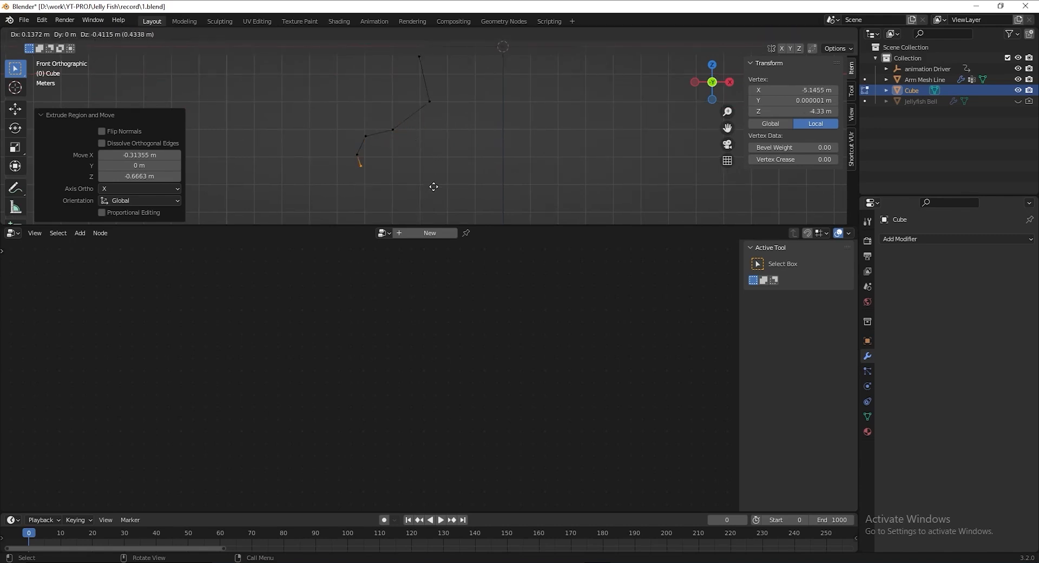
left_click(436, 188)
scroll(439, 183, "down", 3)
middle_click_drag(480, 119, 463, 147, "shift")
scroll(443, 120, "down", 1)
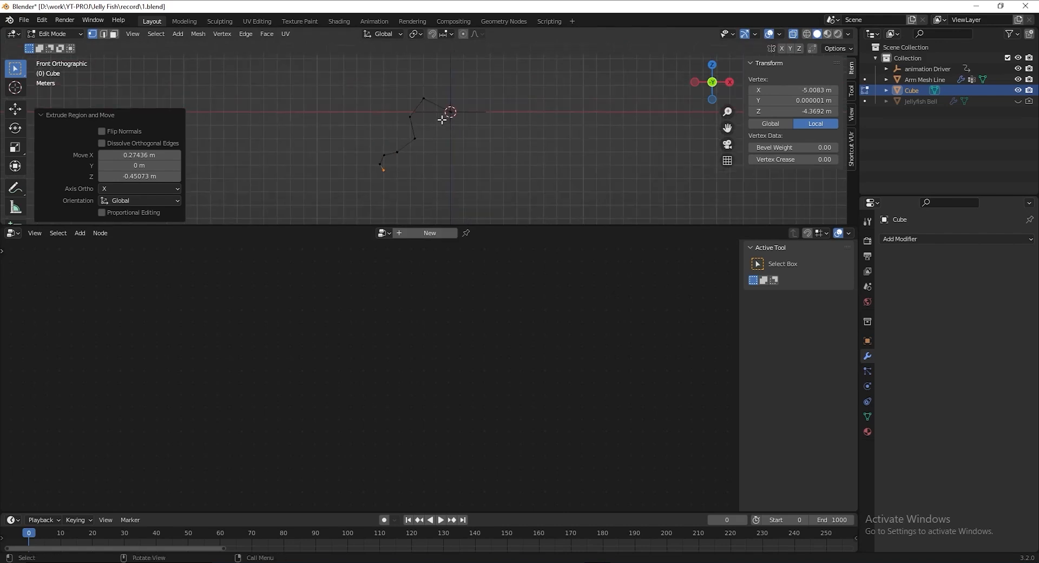
key("Tab")
Rename the cube object as Arm Profile curve and hide it in the viewport
double_click(912, 90)
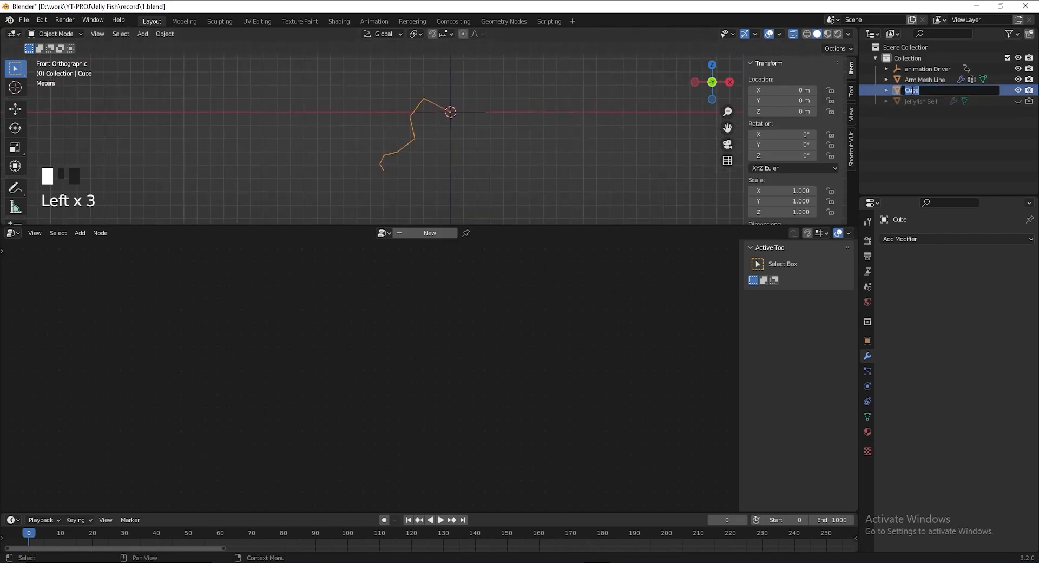
type("Arm Pi")
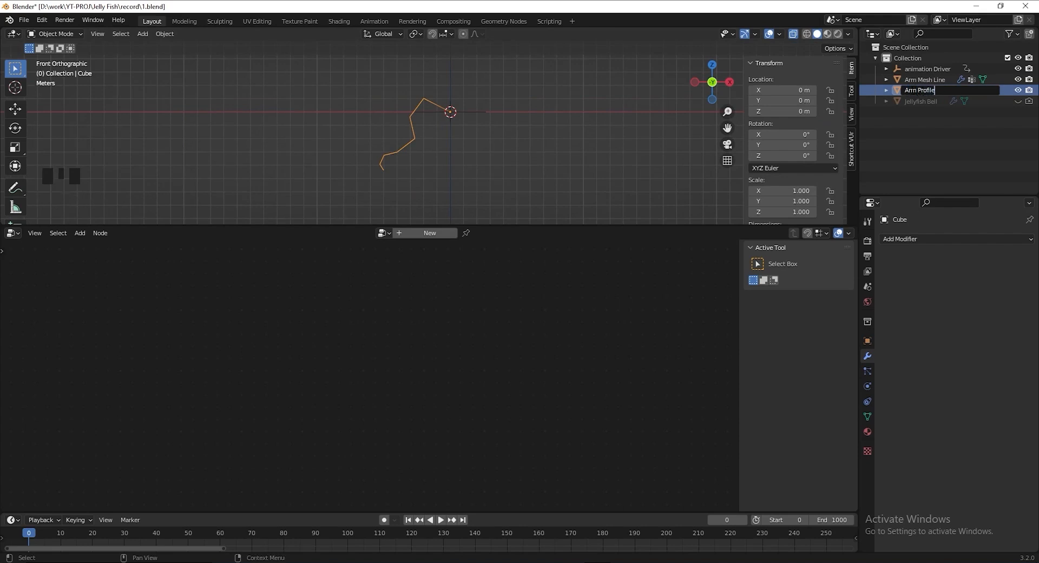
key("Return")
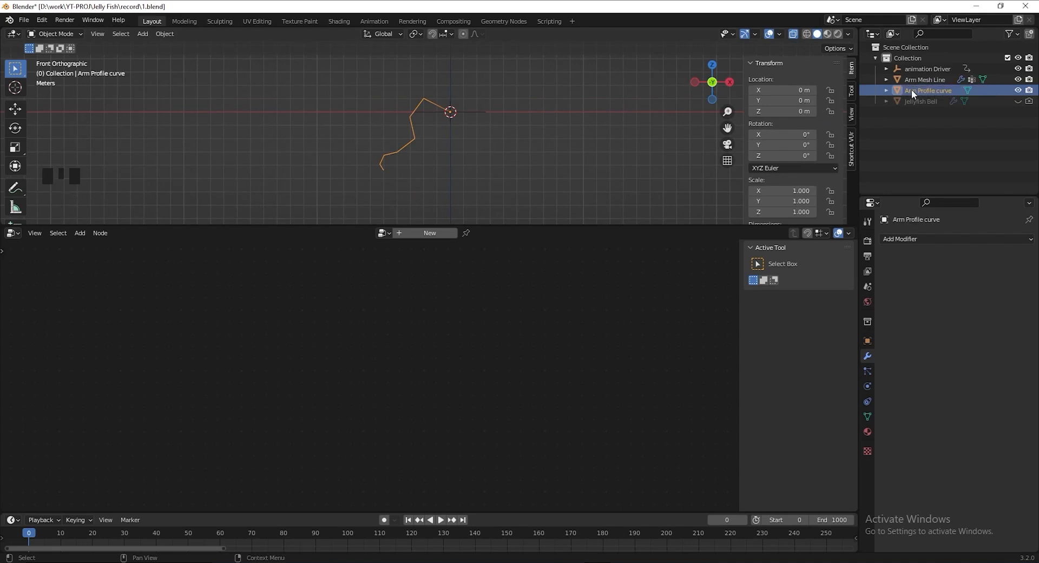
left_click(1019, 90)
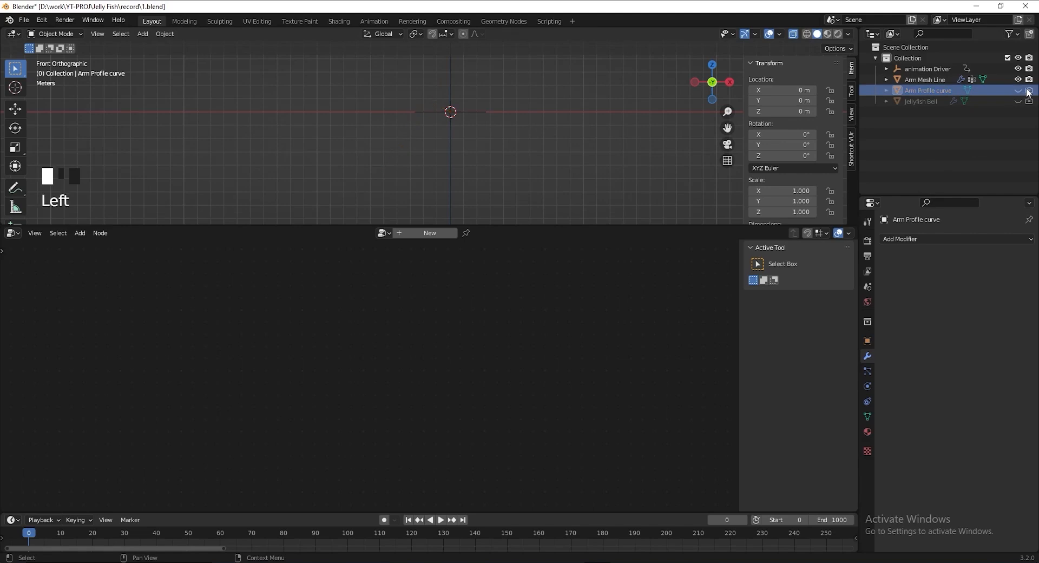
Bring the Arm Profile curve into the Arm Mesh Line's Line to mesh node tree as an Object Info node
left_click(938, 81)
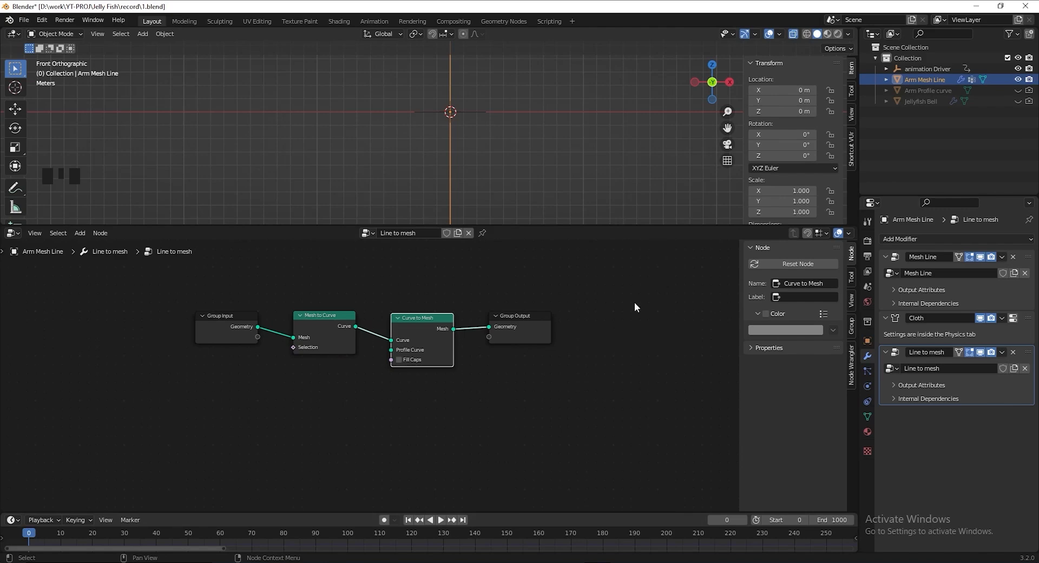
left_click_drag(931, 90, 310, 381)
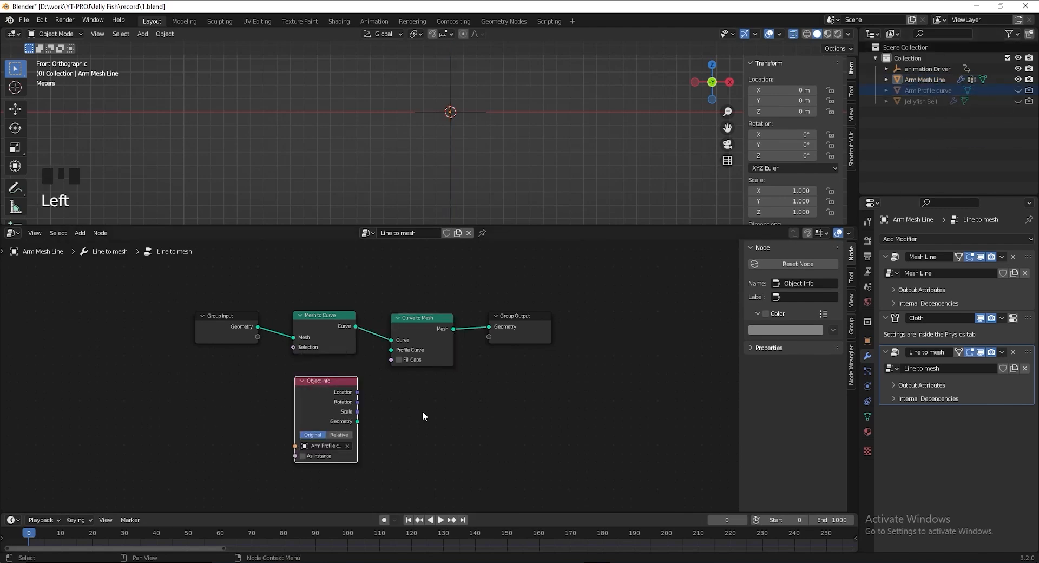
middle_click_drag(407, 406, 445, 366)
left_click_drag(355, 342, 247, 337)
Feed the Object Info geometry through a new Mesh to Curve node into the Profile Curve input of Curve to Mesh
left_click_drag(288, 375, 340, 355)
type("mesh to curv")
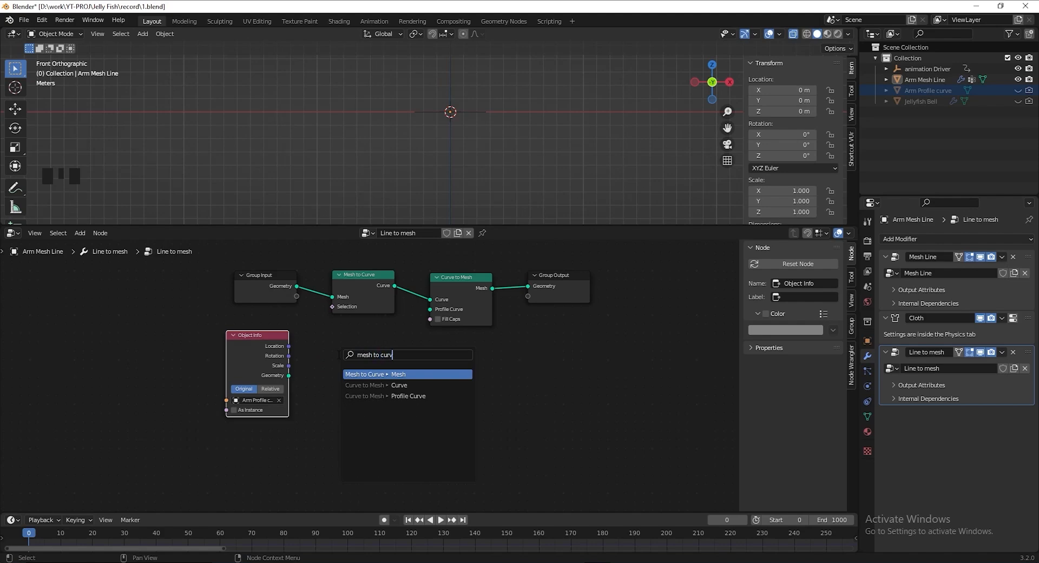
left_click(379, 374)
left_click(366, 377)
left_click_drag(388, 363, 431, 308)
scroll(437, 130, "down", 7)
middle_click_drag(436, 130, 463, 166)
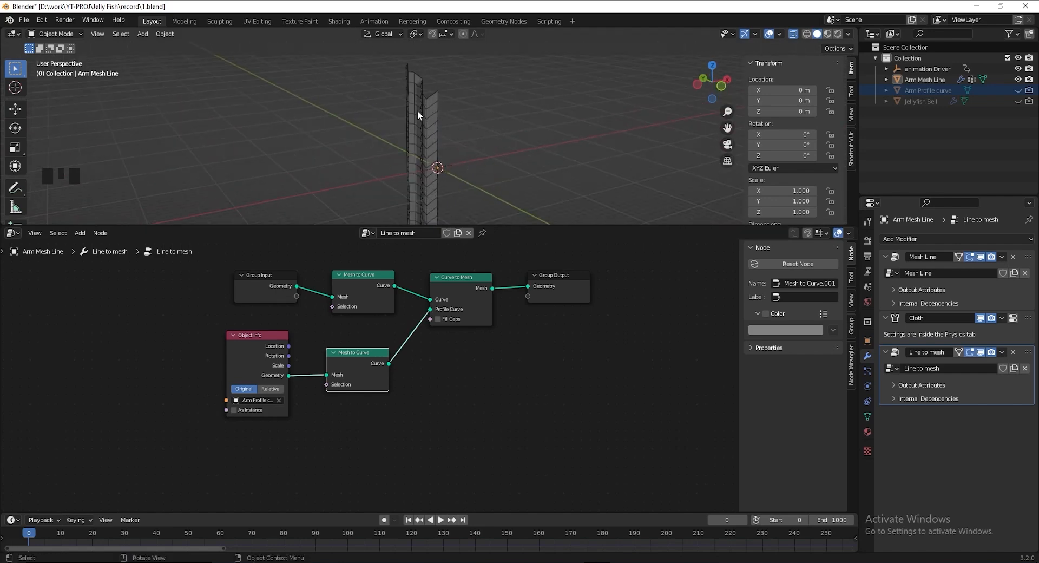
Insert a Set Curve Tilt node between the upper Mesh to Curve and Curve to Mesh, and rearrange the nodes to make room
key("shift+a")
type("set c")
left_click(516, 385)
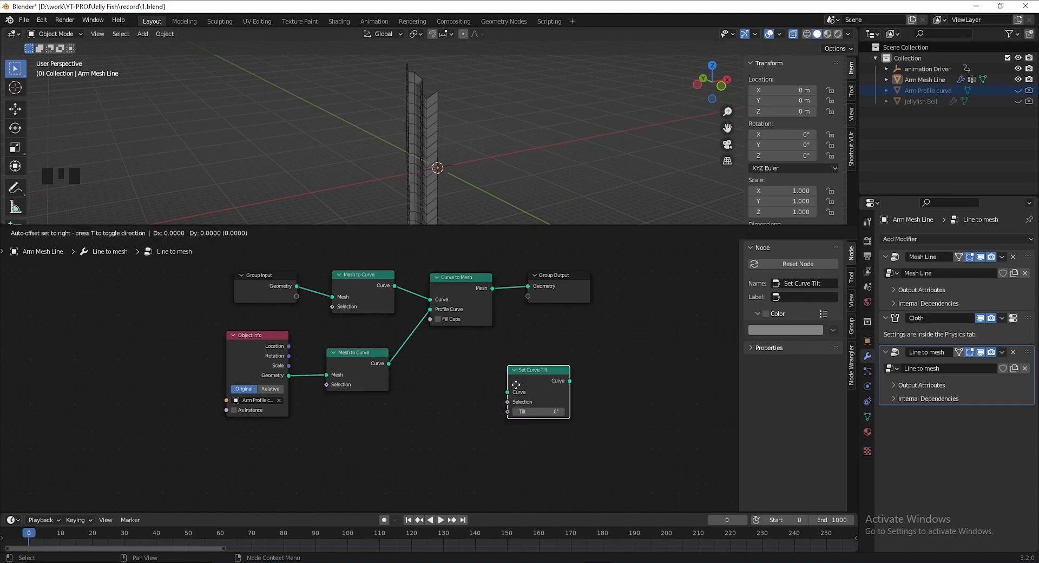
left_click(424, 282)
left_click_drag(474, 386, 274, 352)
left_click_drag(347, 365, 357, 416)
left_click_drag(373, 346, 272, 295)
left_click_drag(363, 293, 298, 282)
Add a Spline Parameter node and connect its Factor to the Tilt input of Set Curve Tilt
key("shift+a")
type("sspline para")
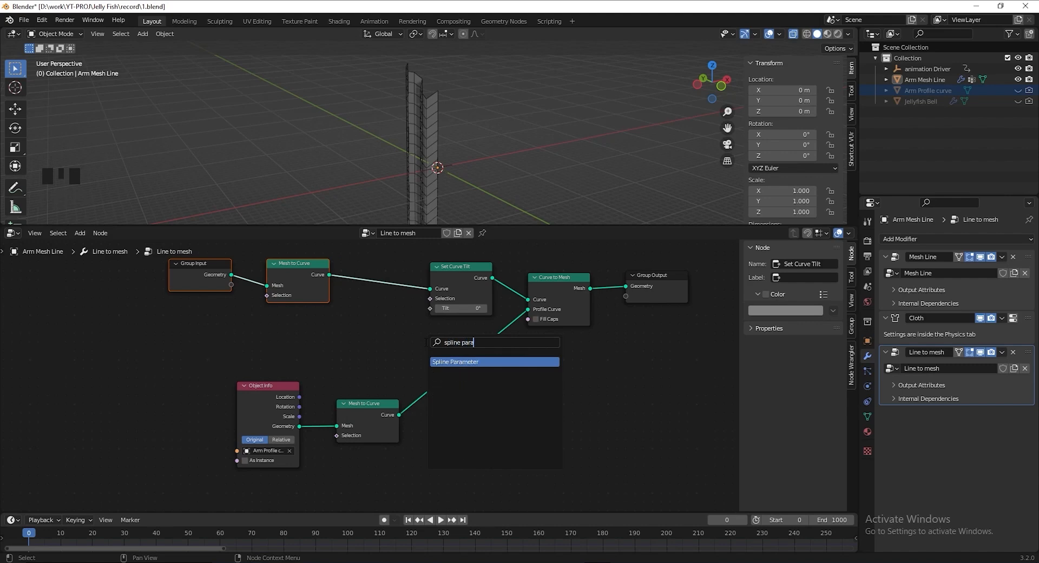
left_click(447, 362)
left_click(303, 317)
left_click_drag(332, 325, 430, 308)
scroll(446, 161, "down", 1)
middle_click_drag(446, 162, 467, 158)
Insert a Math node between the Spline Parameter Factor and Tilt, and set its operation to Multiply
key("shift+a")
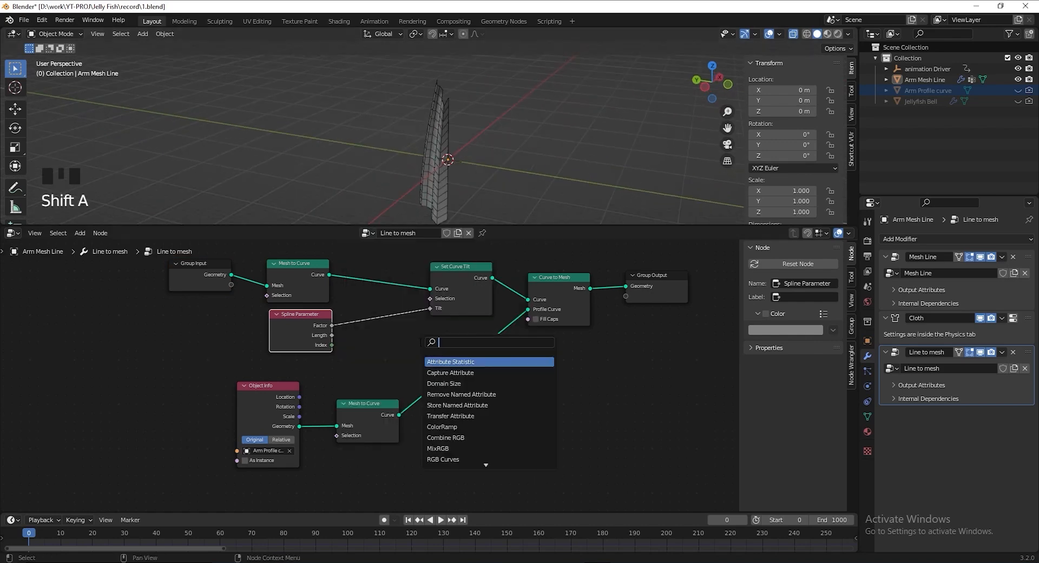
type("math")
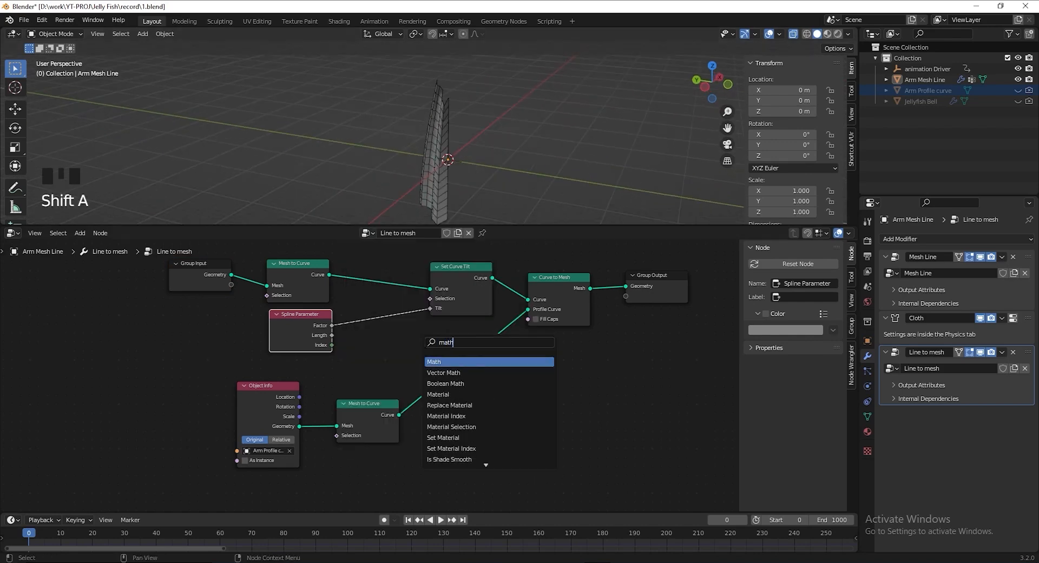
left_click(435, 362)
left_click(388, 322)
left_click(389, 323)
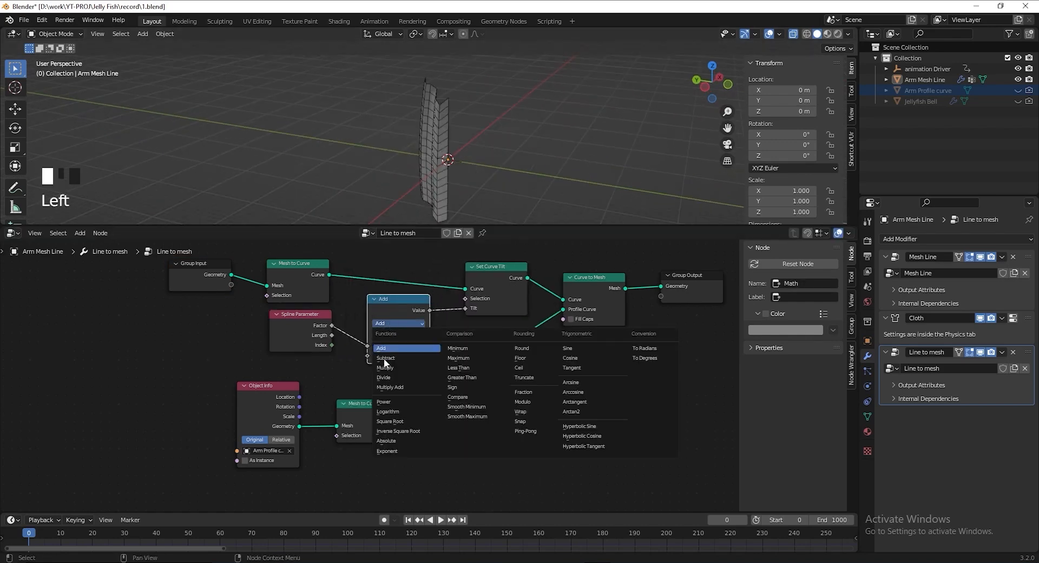
left_click(386, 367)
Set the Multiply node's value to 58 to twist the arm mesh
left_click_drag(400, 355, 387, 340)
middle_click_drag(428, 162, 403, 132)
left_click(394, 355)
left_click(388, 356)
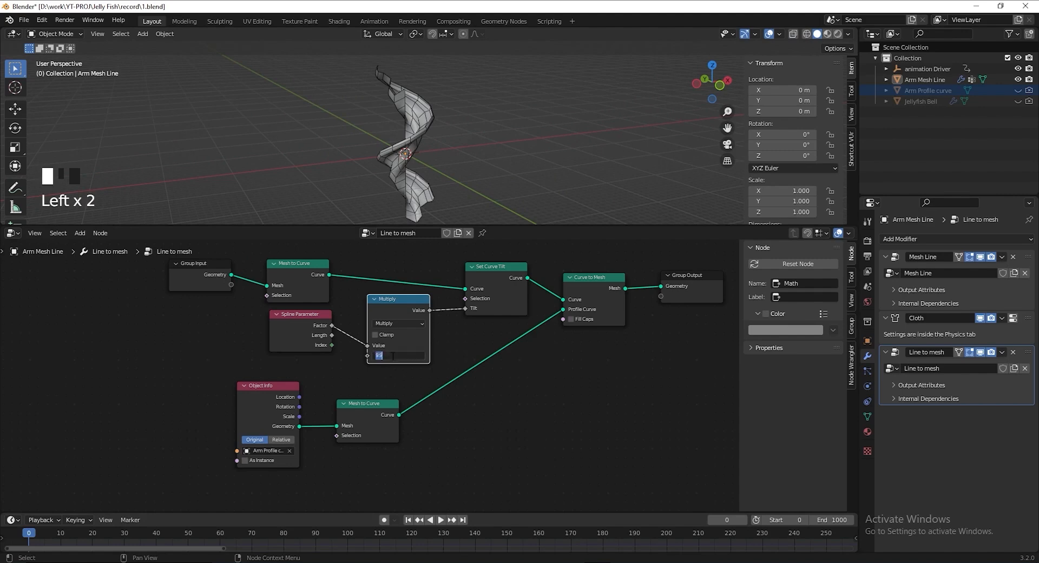
key("Return")
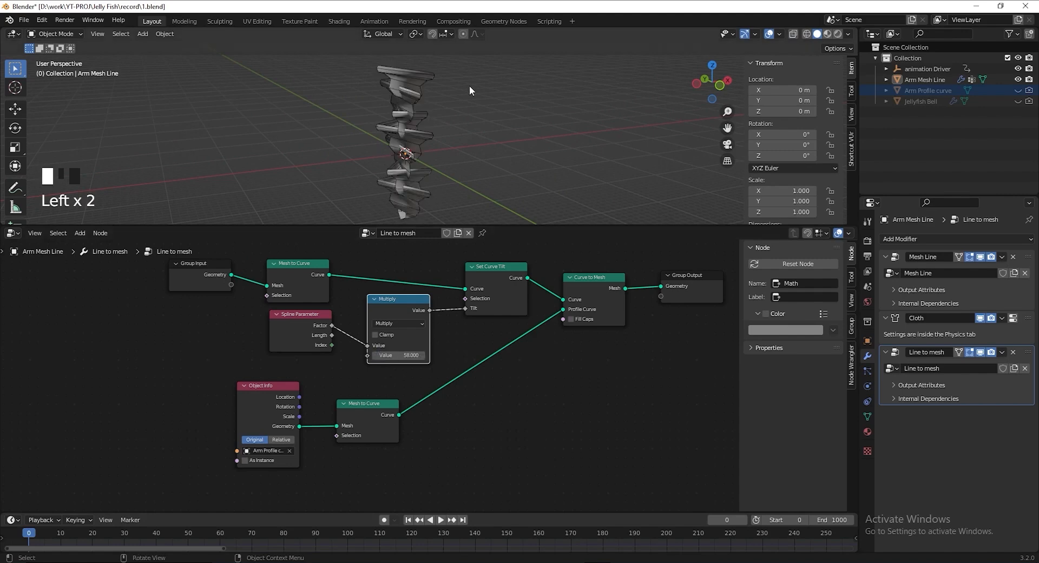
scroll(440, 110, "down", 3)
middle_click_drag(441, 110, 471, 85)
Insert a Resample Curve node between the upper Mesh to Curve and Set Curve Tilt, with a Count of 200
middle_click_drag(432, 264, 419, 312, "shift")
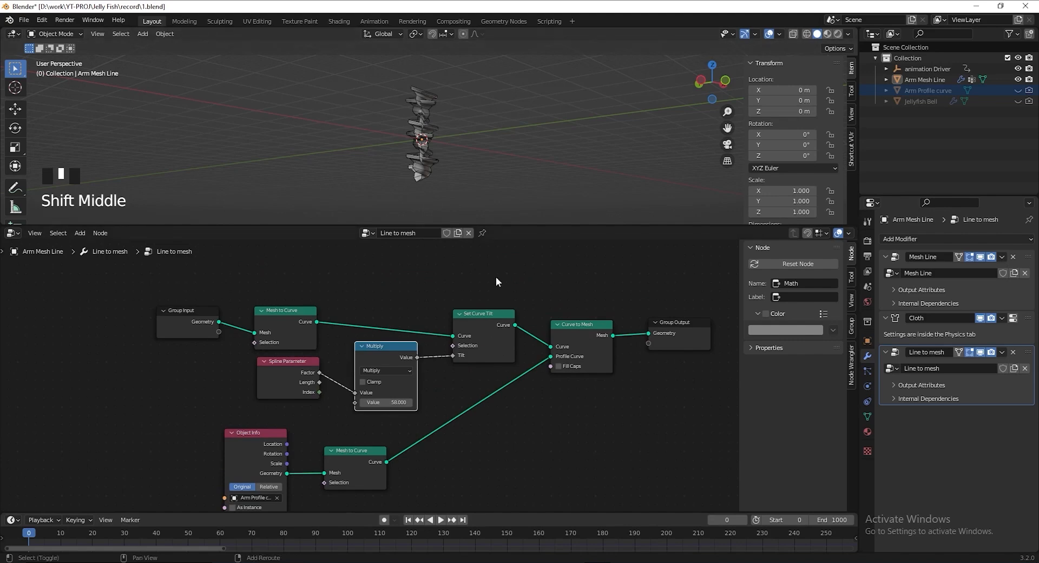
key("shift+a")
type("resa")
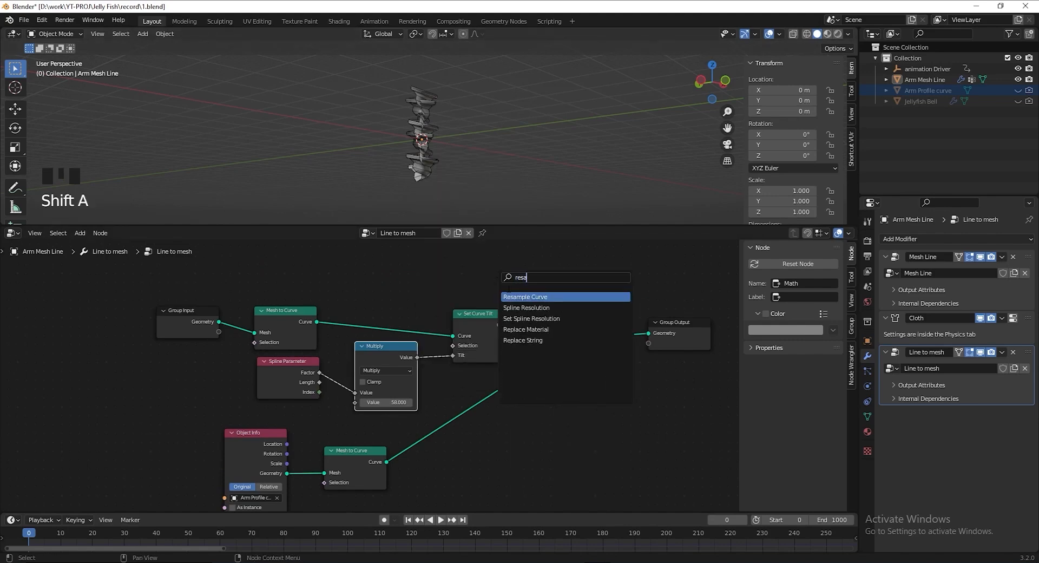
key("Return")
left_click(367, 285)
left_click_drag(388, 330, 455, 330)
left_click(388, 330)
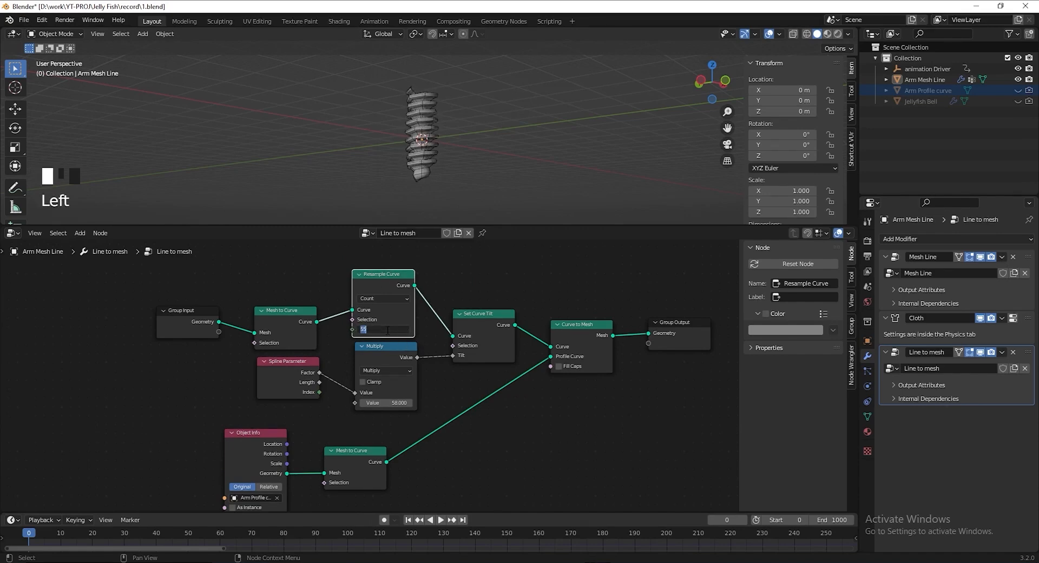
type("200")
key("Return")
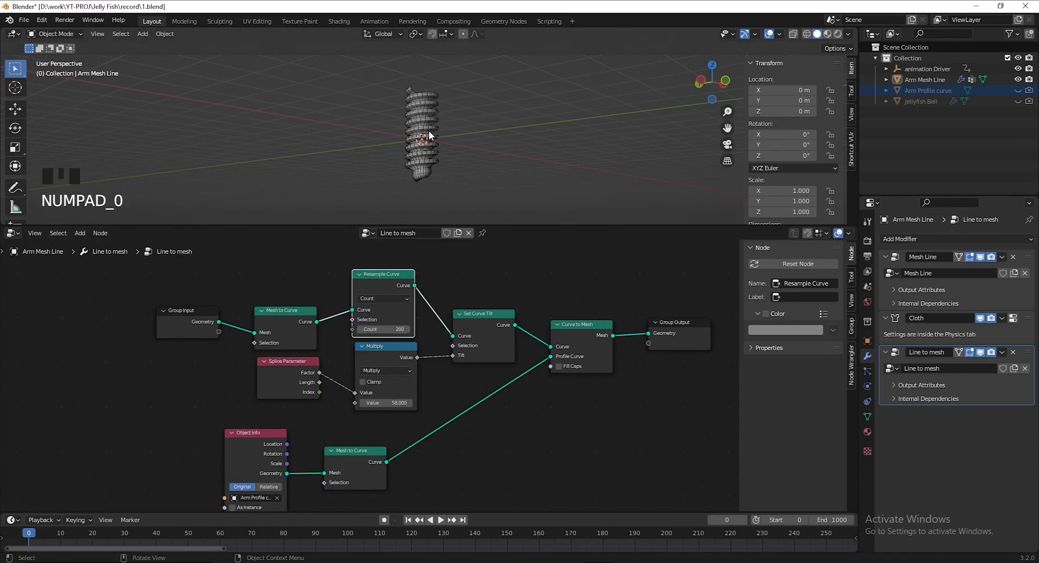
scroll(431, 129, "up", 3)
middle_click_drag(431, 128, 404, 210)
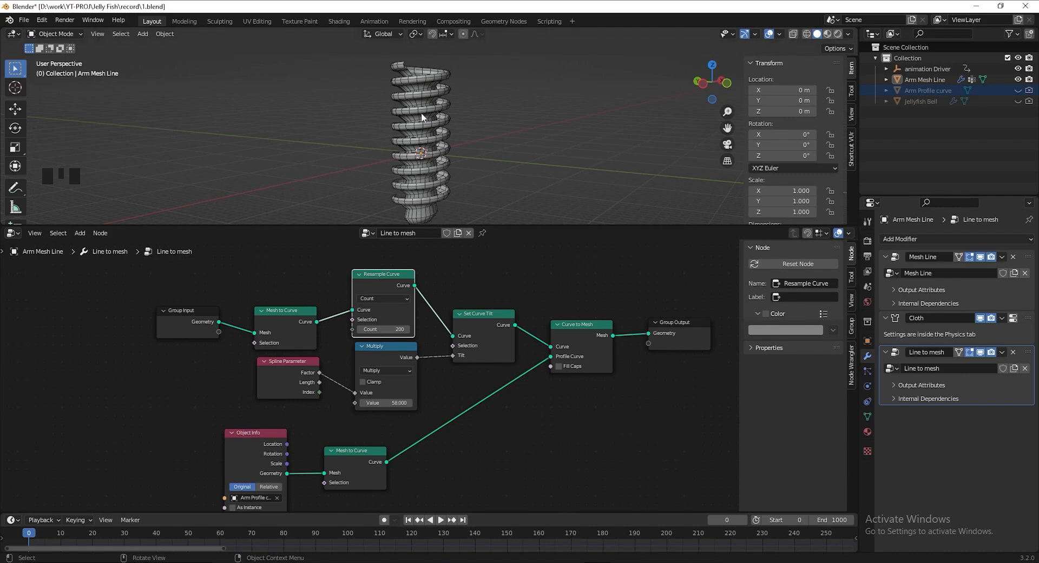
Insert a Transform node between the lower Mesh to Curve and the Profile Curve input of Curve to Mesh
middle_click_drag(533, 435, 492, 408)
key("shift+a")
type("t")
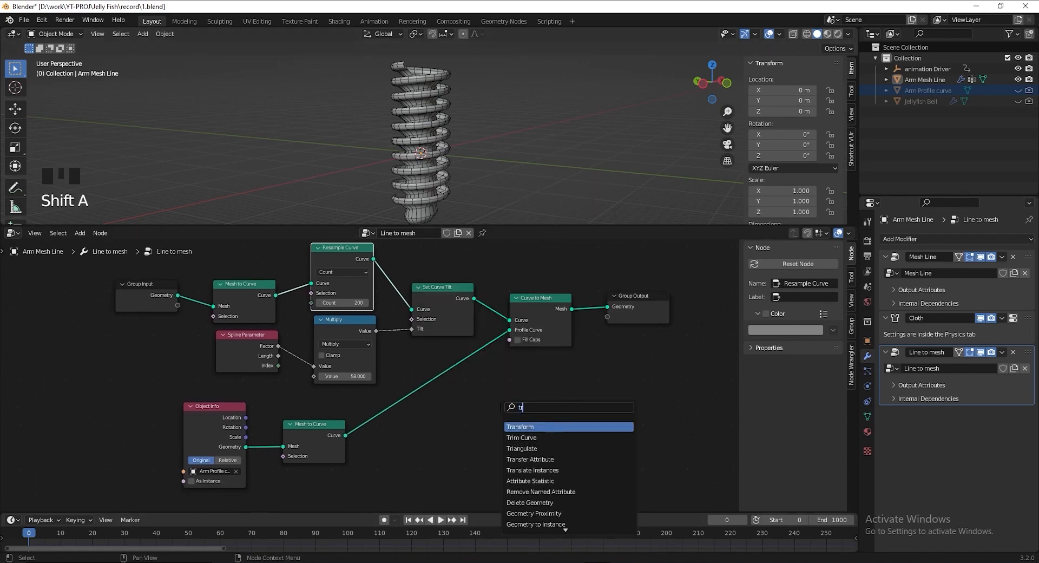
type("r")
key("Return")
left_click(405, 363)
Set the Transform node's X rotation to 180° to flip the profile curve
middle_click_drag(520, 448, 509, 403)
left_click(425, 400)
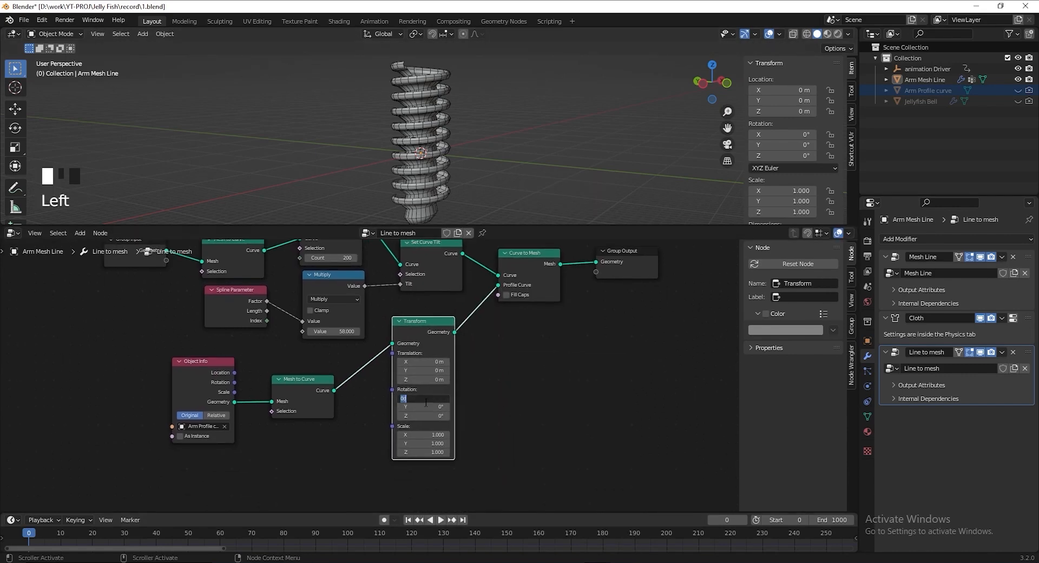
key("Return")
scroll(459, 98, "up", 1)
scroll(533, 132, "down", 5)
middle_click_drag(469, 153, 472, 141, "shift")
scroll(472, 141, "up", 3)
Insert a Subdivision Surface node between the Object Info geometry and the lower Mesh to Curve
key("shift+a")
type("subdivi")
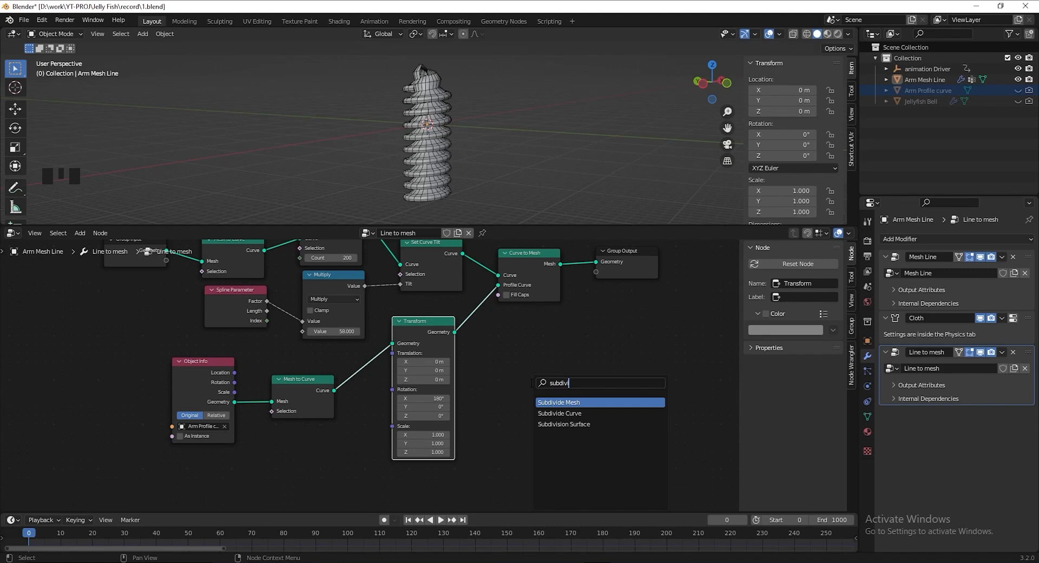
left_click(552, 424)
left_click(262, 412)
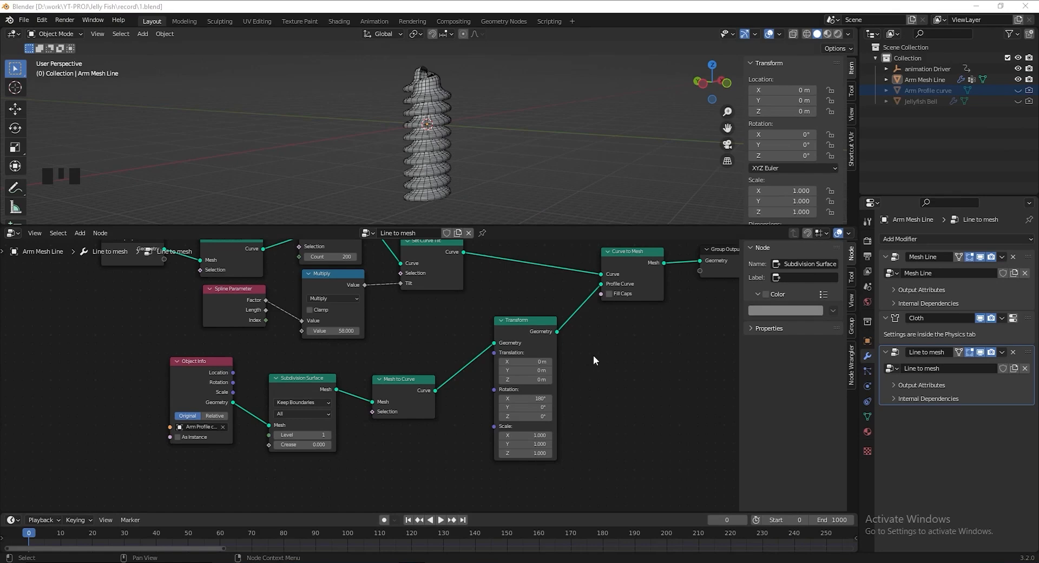
Insert a Set Curve Radius node after Set Curve Tilt and drive its Radius with the Spline Parameter Factor
middle_click_drag(578, 365, 481, 415)
scroll(423, 384, "up", 3)
key("shift+a")
type("s")
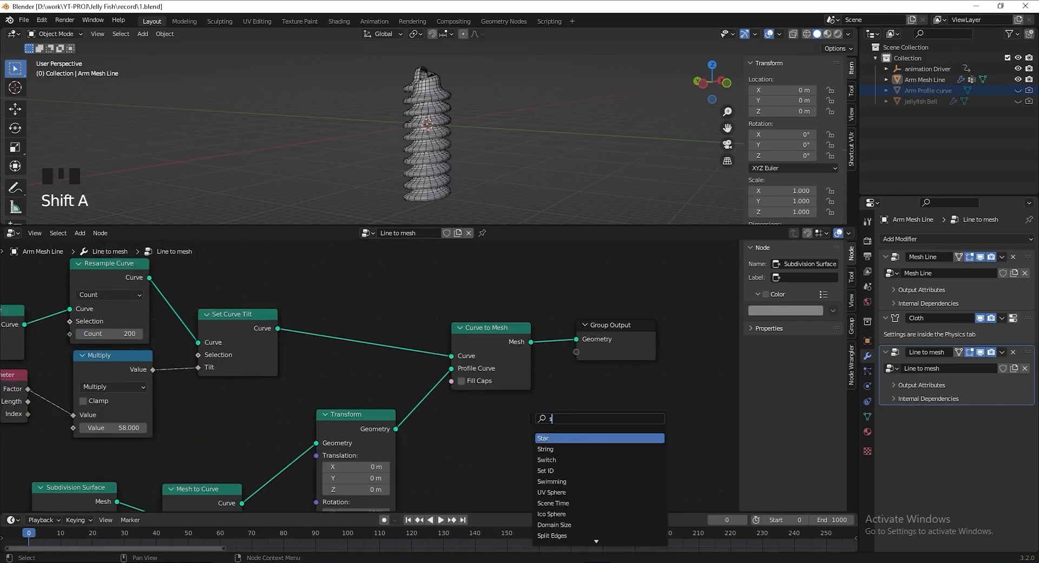
type("et curve")
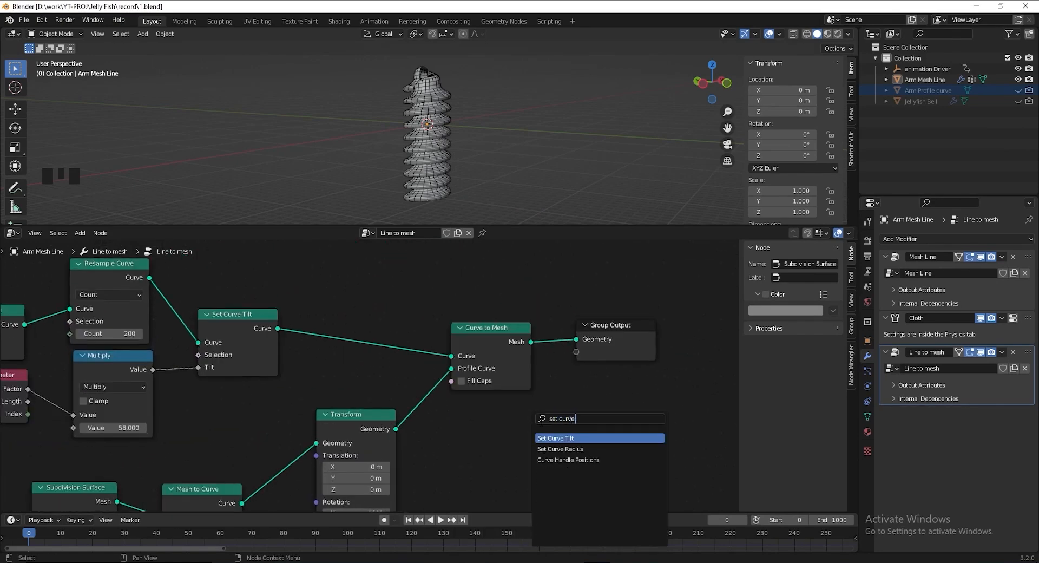
left_click(550, 451)
left_click(343, 334)
middle_click_drag(154, 385, 288, 379)
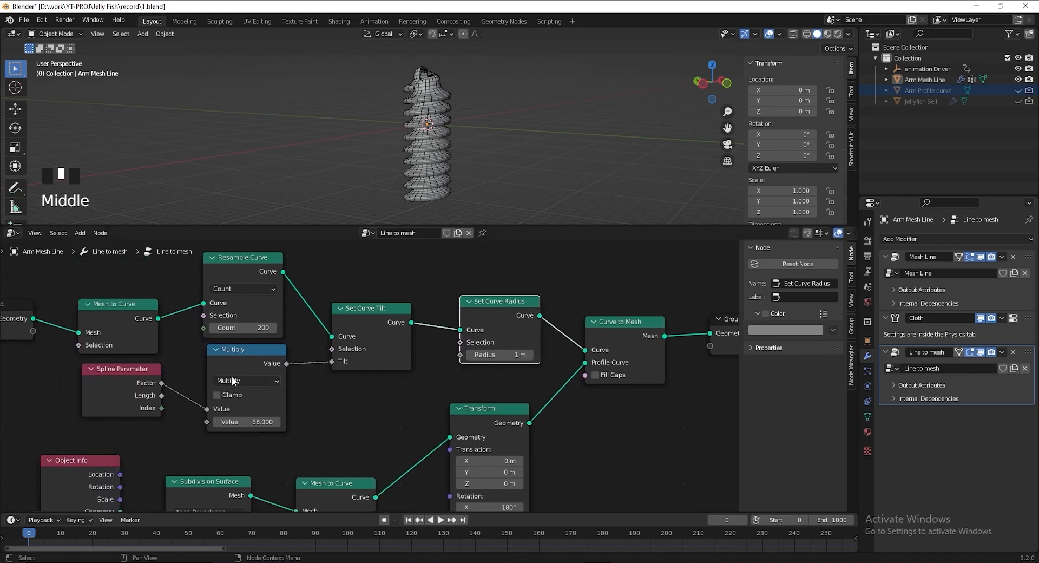
left_click_drag(161, 390, 460, 355)
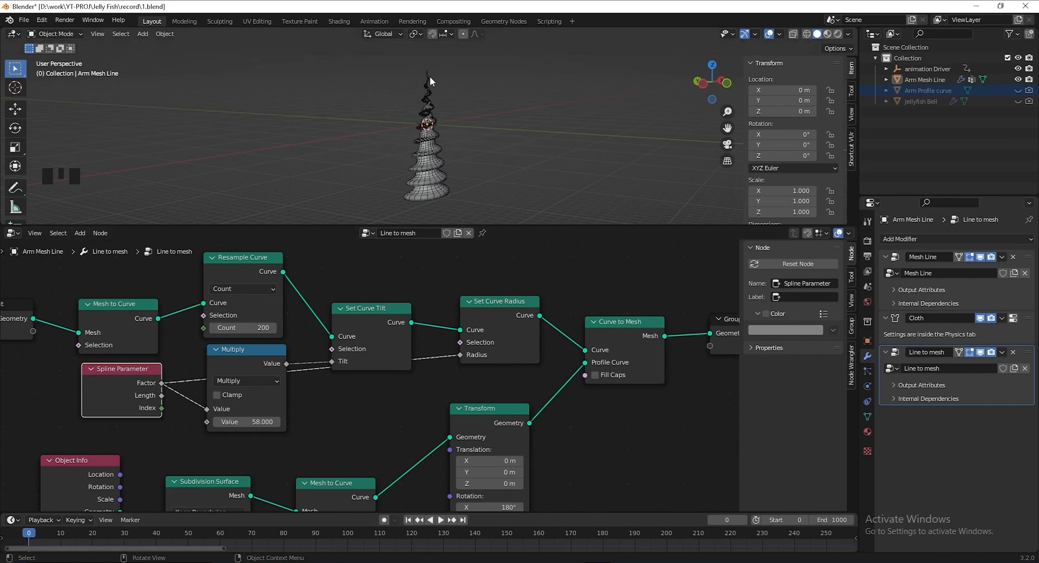
Move the upper Mesh to Curve, Resample Curve and Set Curve Tilt nodes upward together
scroll(430, 272, "down", 4)
middle_click_drag(430, 272, 342, 308)
left_click(308, 334)
left_click(209, 299, "shift")
left_click(125, 333, "shift")
middle_click_drag(310, 347, 325, 367)
key("g")
left_click(323, 331)
Raise the upper node row further and reposition Spline Parameter and Multiply to clear space before Set Curve Radius
left_click(221, 389)
scroll(288, 379, "down", 4)
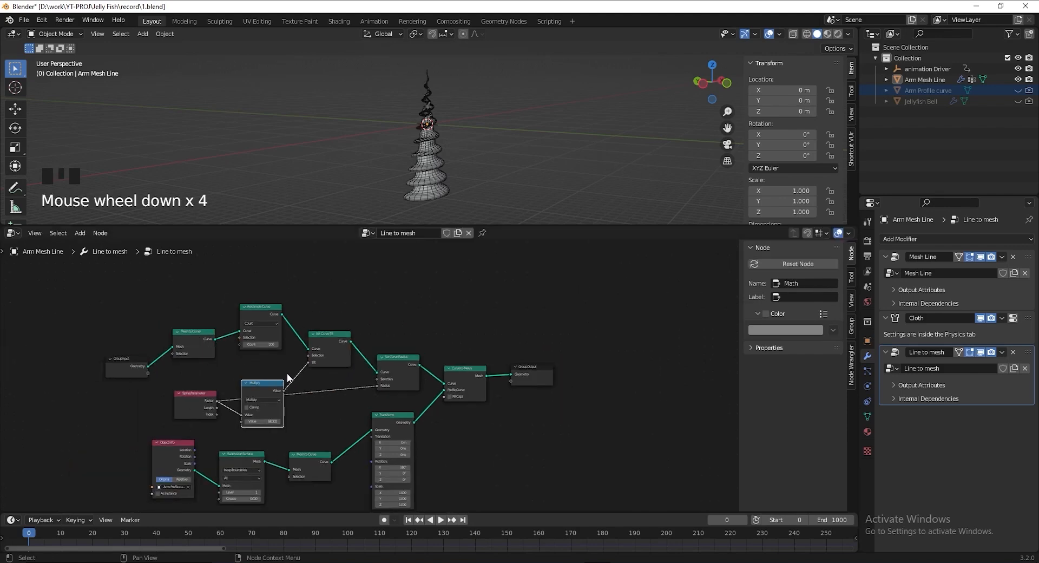
scroll(288, 378, "up", 1)
left_click(326, 340)
left_click_drag(347, 282, 120, 367)
middle_click_drag(303, 351, 306, 391)
key("g")
left_click(307, 352)
mouse_move(183, 437)
left_mouse_down()
mouse_move(186, 399)
mouse_move(197, 446)
left_mouse_up()
left_click(242, 434)
scroll(334, 364, "up", 4)
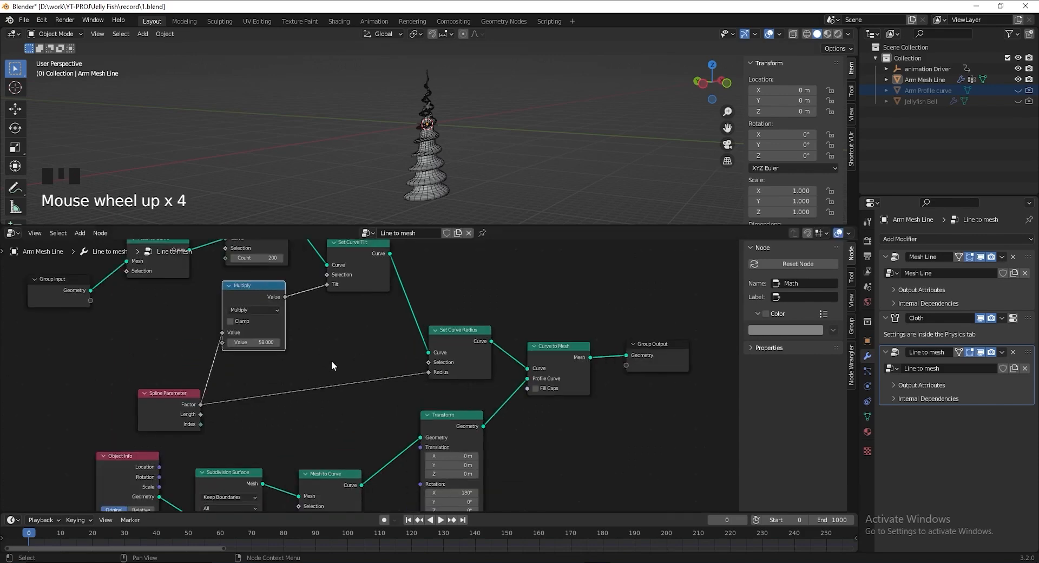
Insert a Float Curve node between the Spline Parameter Factor and the Set Curve Radius input, spacing the nodes apart
key("shift+a")
left_click(382, 325)
type("floatcu")
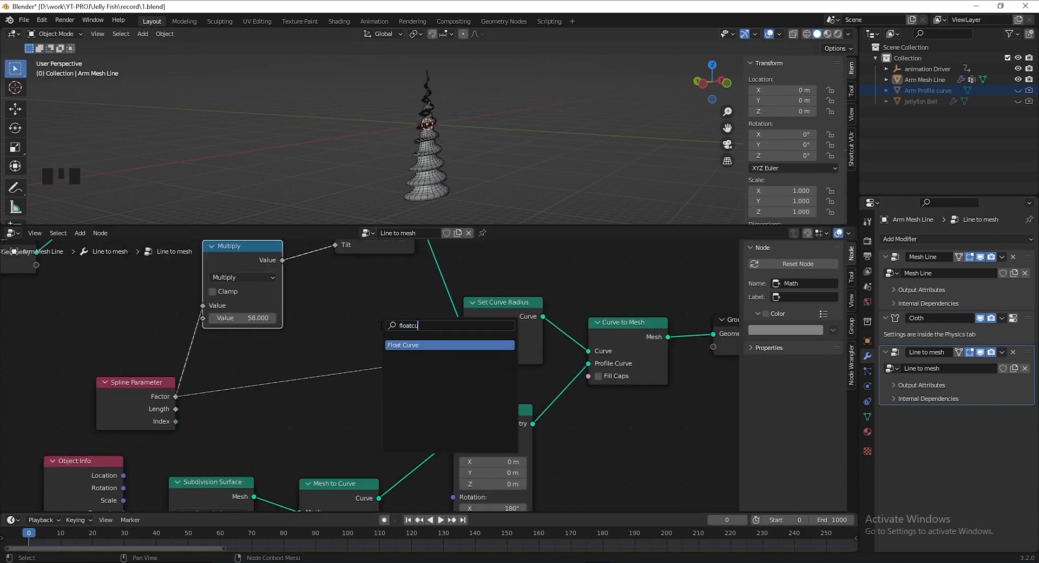
left_click(410, 344)
left_click(323, 299)
left_click_drag(267, 270, 233, 268)
left_click_drag(121, 386, 57, 387)
Shape the Float Curve with a raised early point, a lower point around 0.63, 0.24, a raised start and an end near zero
middle_click_drag(342, 388, 291, 412)
scroll(322, 383, "up", 5)
left_click_drag(291, 413, 285, 358)
left_click_drag(347, 402, 358, 429)
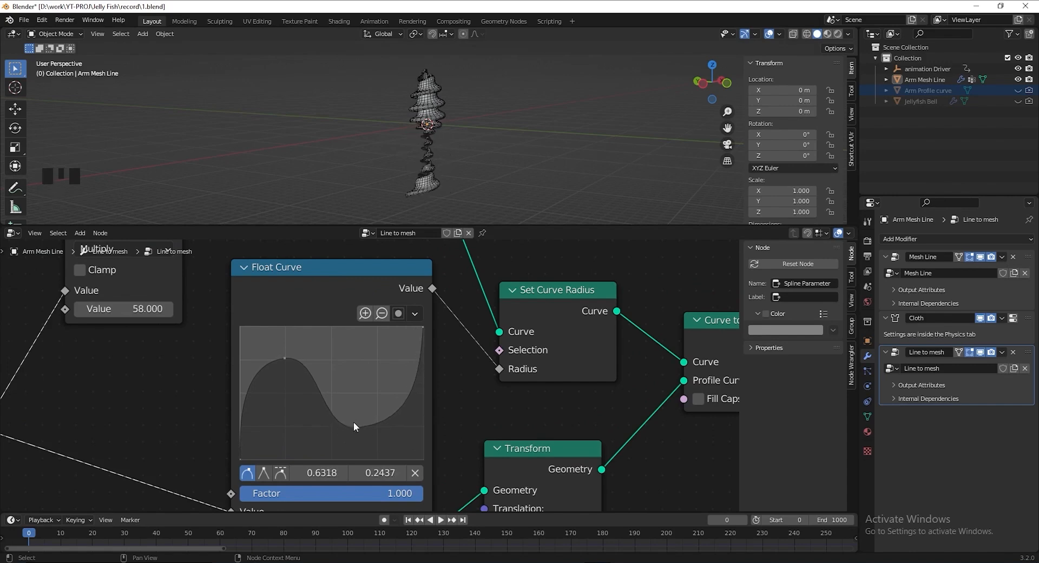
scroll(374, 356, "down", 1)
left_click_drag(421, 332, 420, 454)
left_click_drag(248, 455, 240, 451)
left_click_drag(242, 449, 242, 419)
Move Group Input aside, then frame all nodes between Group Input and Group Output and label the frame Line to mesh
scroll(401, 327, "down", 15)
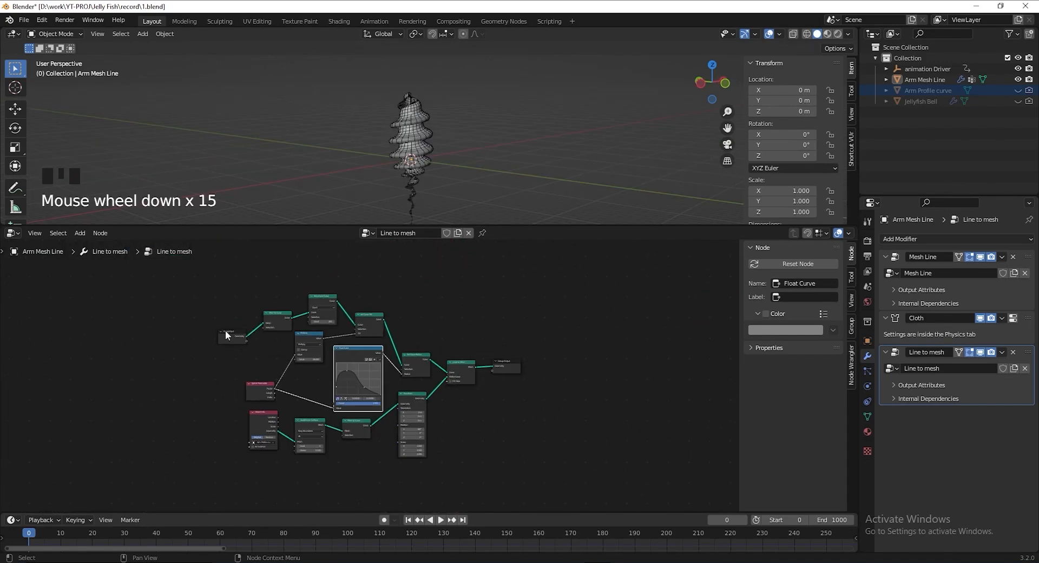
left_click(179, 334)
left_click_drag(220, 268, 471, 474)
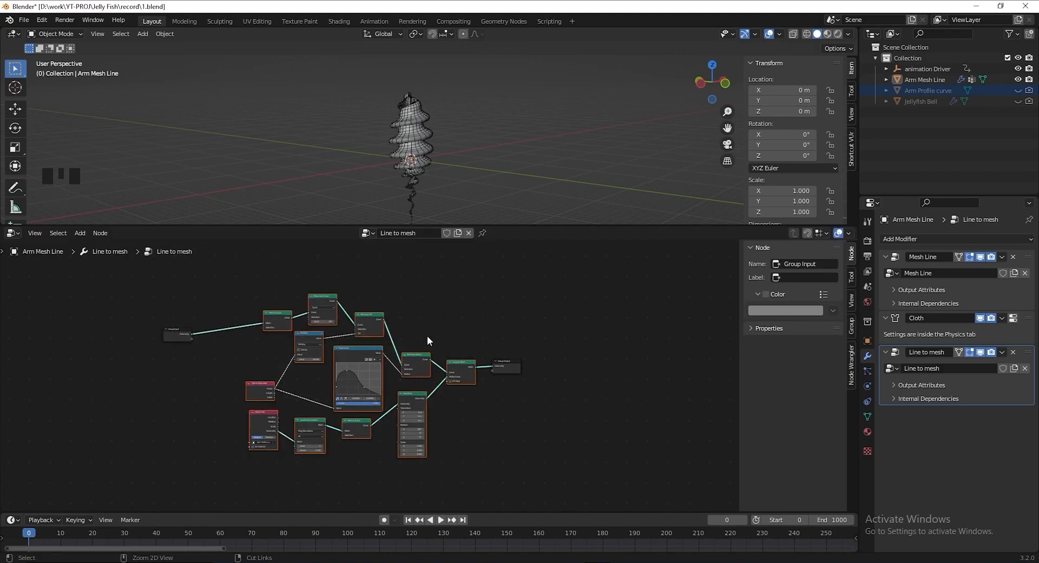
key("ctrl+j")
key("F2")
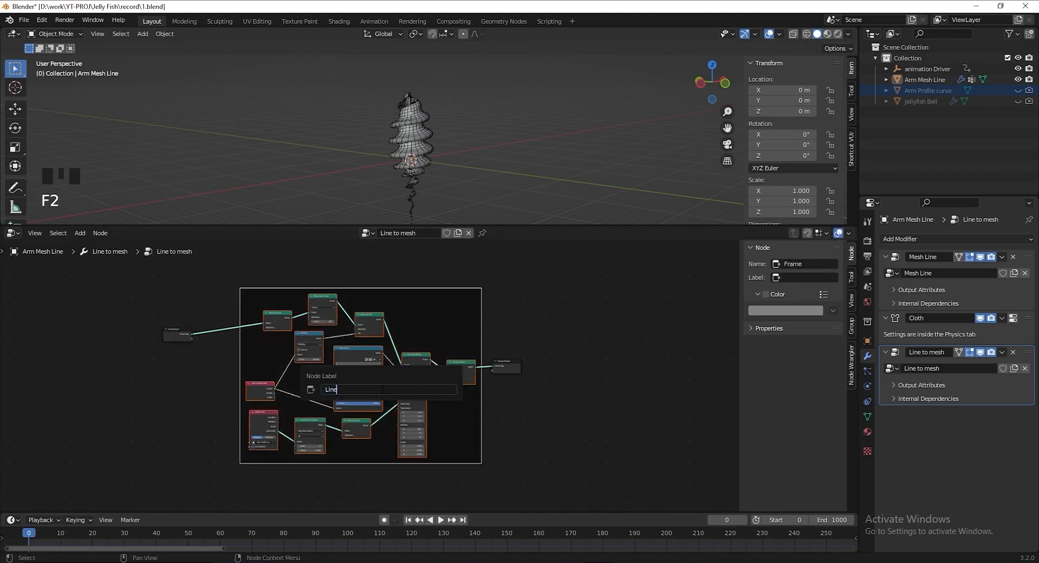
type("Line to mesh")
key("Return")
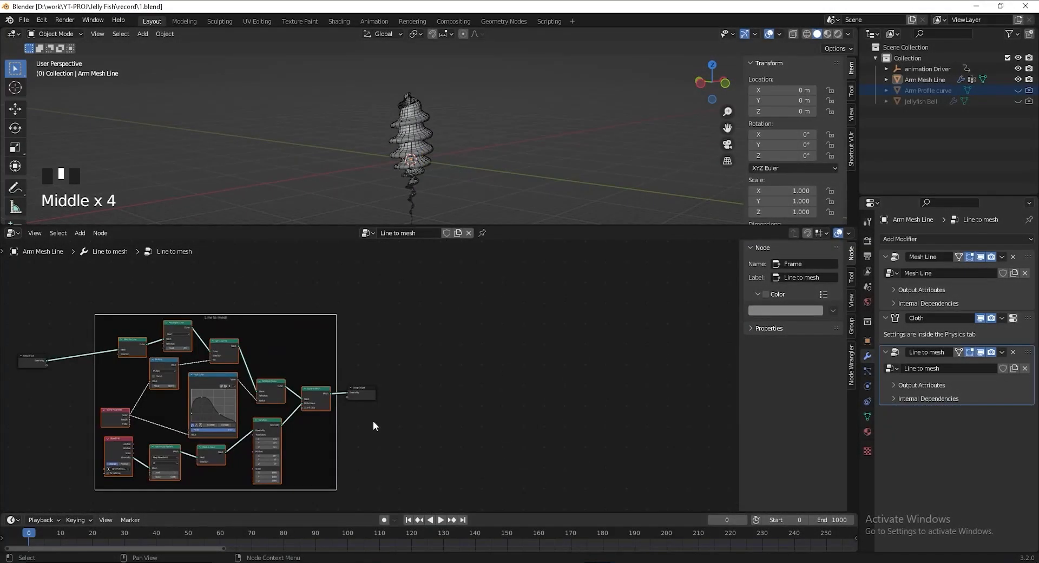
Move the Group Output node well away from the Line to mesh frame to make room for more nodes
scroll(330, 430, "up", 5)
middle_click_drag(330, 430, 323, 387)
left_click_drag(375, 376, 572, 366)
middle_click_drag(491, 379, 360, 386)
scroll(373, 404, "up", 1)
Insert a Set Position node between Curve to Mesh and Group Output, and adjust the node spacing
key("shift+a")
left_click(393, 424)
type("set position")
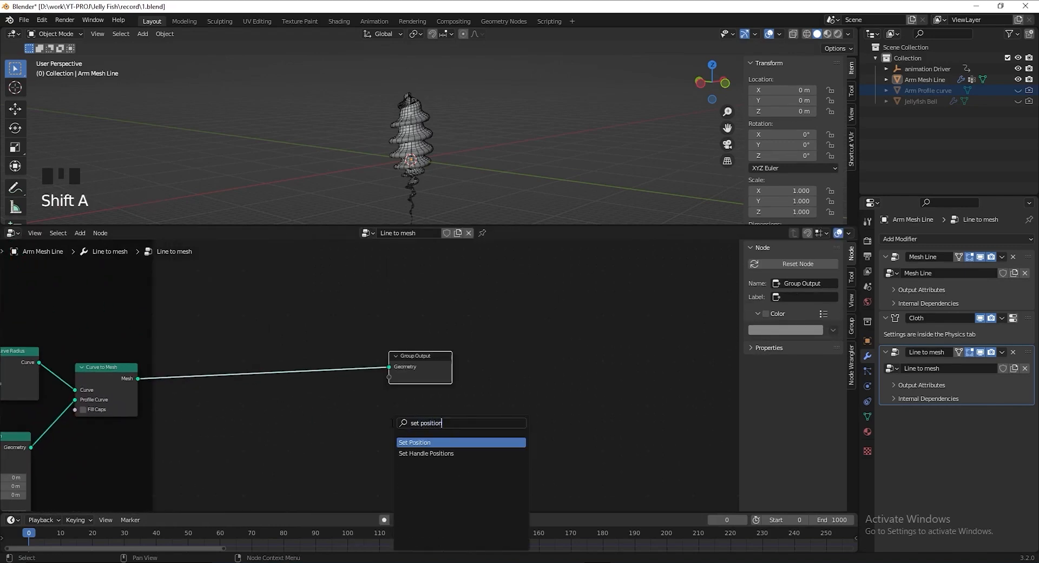
left_click(422, 441)
left_click(325, 349)
left_click_drag(432, 338, 347, 376)
left_click_drag(334, 371, 472, 364)
Add an Index node and connect it to the Selection input of Set Position
scroll(295, 422, "up", 1)
middle_click_drag(291, 423, 299, 401)
key("shift+a")
type("index")
key("Return")
left_click(253, 379)
left_click_drag(287, 385, 453, 347)
Insert a Math node between Index and the Set Position Selection, and set its operation to Compare
key("shift+a")
type("math")
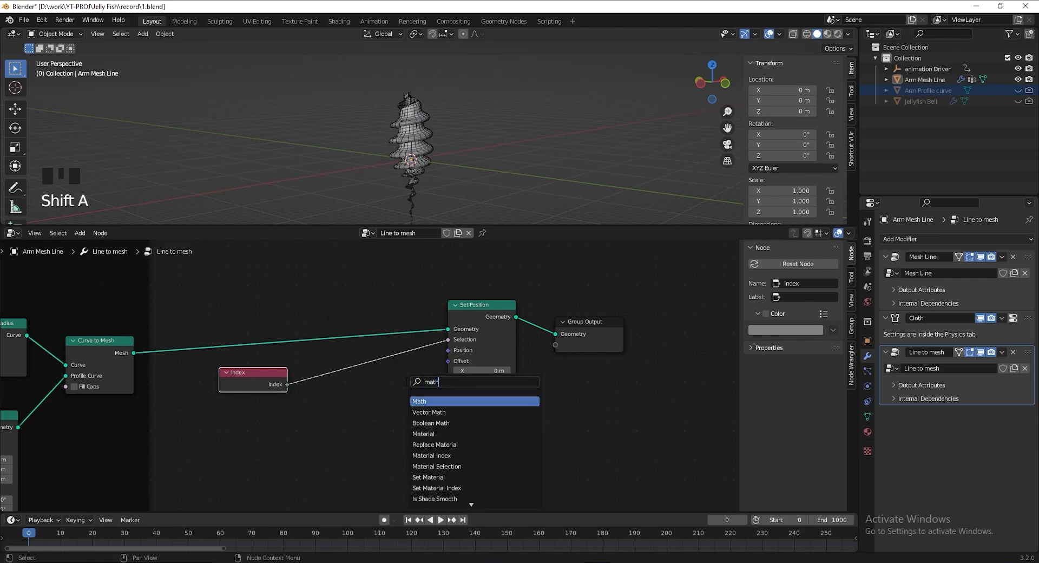
left_click(443, 400)
left_click(374, 370)
left_click(372, 372)
left_click(433, 453)
middle_click_drag(372, 399, 384, 381)
Feed a new Integer node into the second Value of the Compare node and set its Epsilon to 0
key("shift+a")
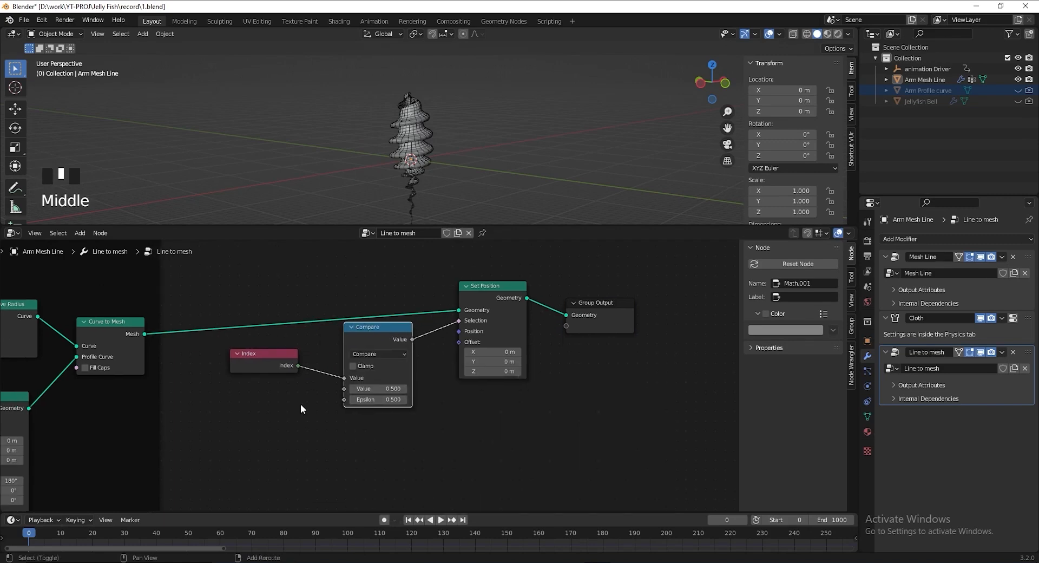
type("intege")
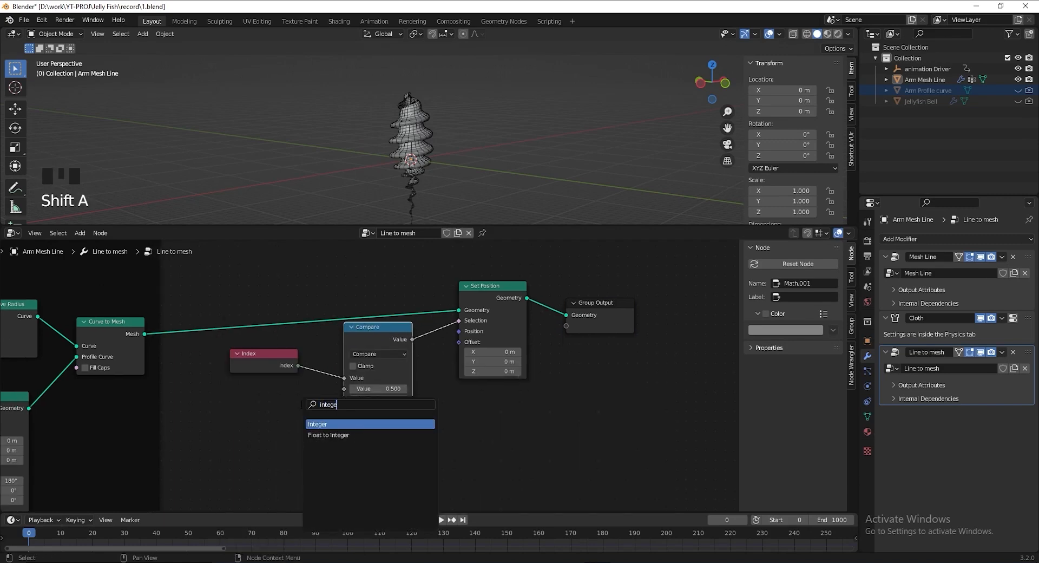
left_click(326, 424)
left_click(294, 402)
left_click_drag(291, 401, 345, 389)
double_click(379, 400)
type("0")
key("Return")
Set the Z offset of the Set Position node to -0.8 m
middle_click_drag(376, 410, 351, 402)
scroll(354, 398, "up", 1)
scroll(425, 151, "up", 7)
middle_click_drag(426, 154, 436, 178, "shift")
scroll(476, 365, "down", 1)
left_click(475, 365)
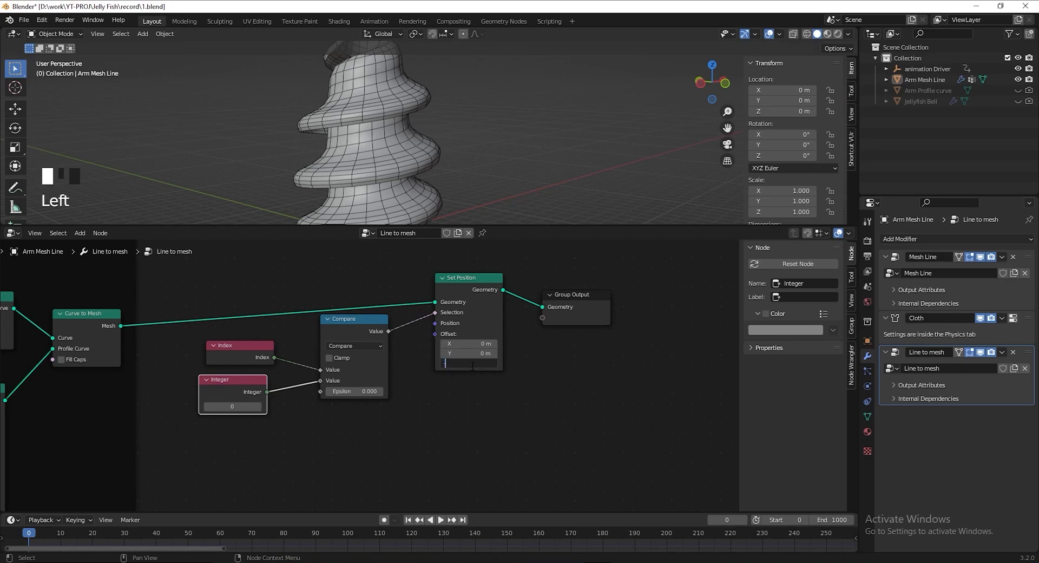
key("Return")
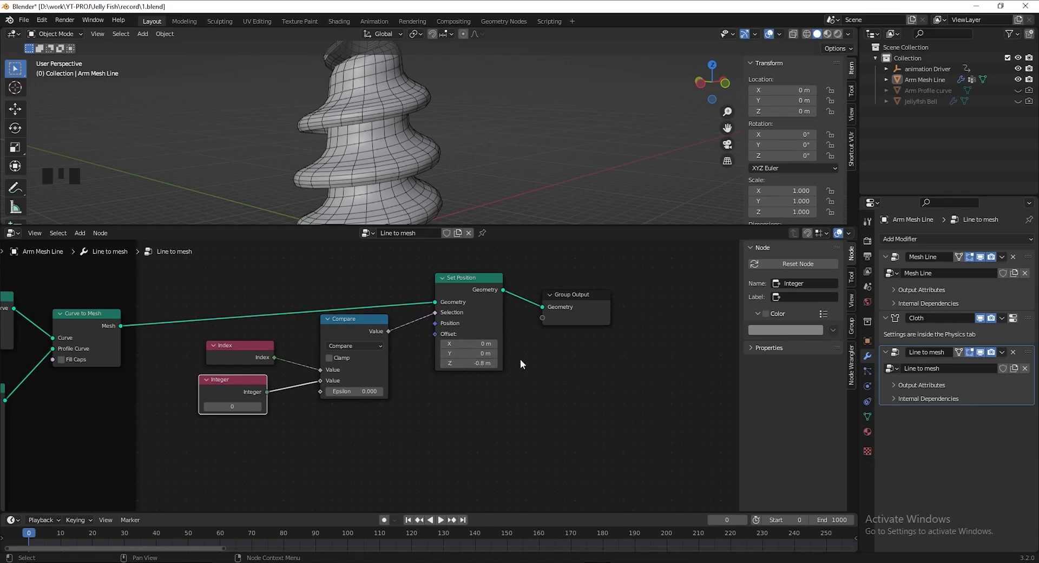
Raise the Integer node's value stepwise to 29 while watching which point moves at the mesh's edge
middle_click_drag(378, 92, 374, 157, "shift")
scroll(371, 105, "up", 3)
left_click(258, 407)
left_click(258, 407)
left_click(259, 407)
left_click(258, 407)
left_click(258, 407)
left_click(259, 407)
left_click(258, 407)
double_click(258, 407)
double_click(259, 407)
left_click(258, 407)
triple_click(258, 407)
triple_click(258, 407)
triple_click(258, 407)
triple_click(259, 407)
triple_click(258, 407)
left_click(258, 407)
left_click(258, 407)
left_click(259, 406)
left_click(258, 407)
left_click(258, 407)
left_click(259, 406)
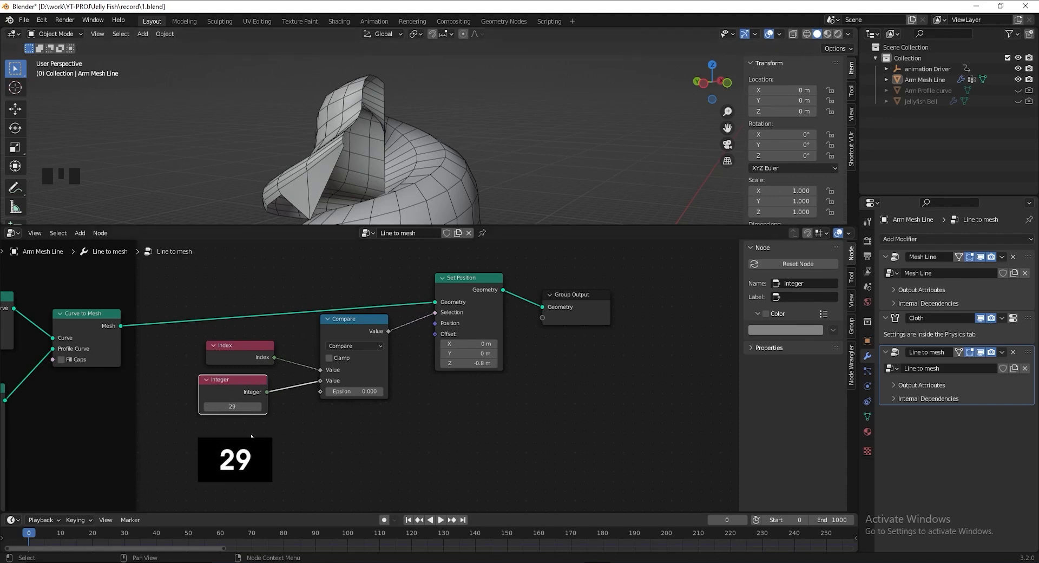
Raise the Integer node's value to 59 to test the next edge point of the arm mesh
left_click(259, 407)
left_click(259, 407)
left_click(258, 406)
left_click(258, 407)
left_click(258, 406)
left_click(258, 407)
left_click(258, 406)
left_click(258, 407)
left_click(258, 407)
left_click(258, 406)
left_click(258, 406)
left_click(258, 406)
left_click(258, 407)
left_click(258, 407)
left_click(258, 407)
left_click(258, 407)
middle_click_drag(303, 195, 339, 183)
scroll(362, 162, "down", 3)
key("shift+b")
scroll(456, 160, "down", 7)
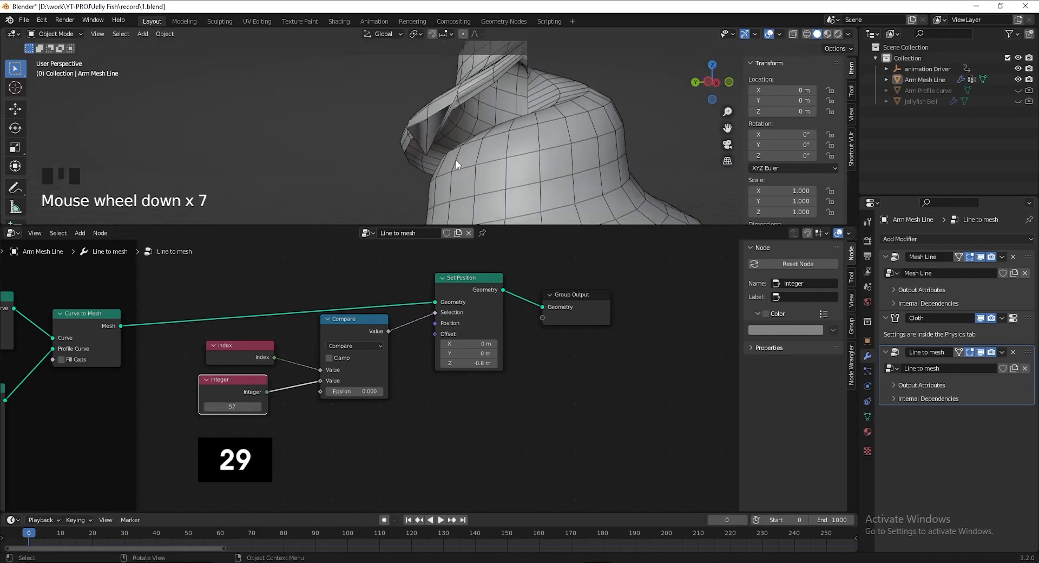
middle_click_drag(456, 161, 514, 172)
double_click(232, 407)
type("59")
key("Return")
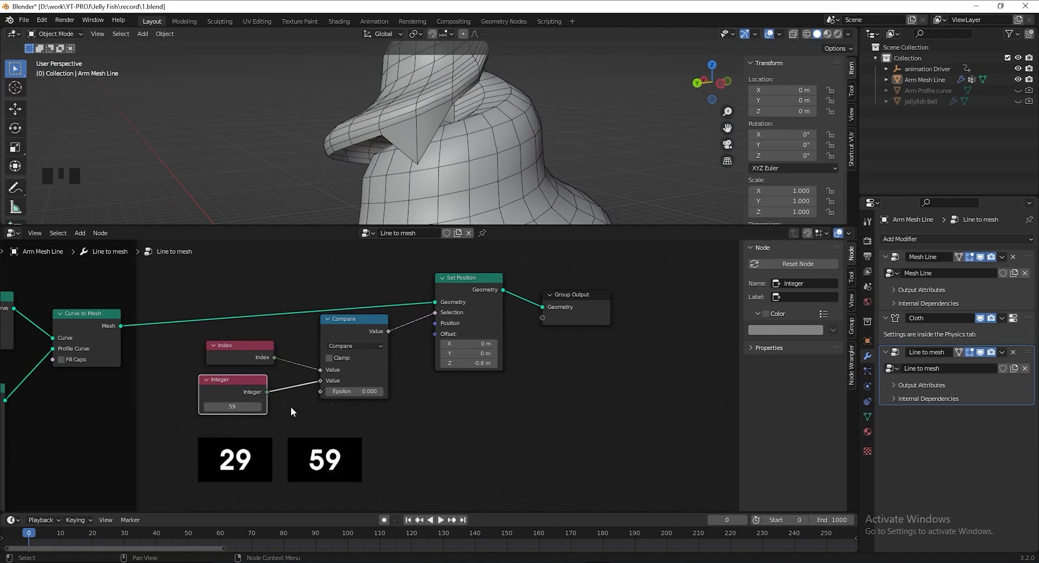
Raise the Integer node's value to 89 to test the following edge point
scroll(408, 132, "down", 3)
middle_click_drag(408, 132, 444, 141)
left_click(259, 407)
left_click(259, 407)
left_click(259, 406)
left_click(259, 407)
left_click(259, 406)
left_click(259, 406)
left_click(259, 406)
left_click(259, 407)
left_click(258, 407)
left_click(259, 407)
left_click(258, 407)
left_click(259, 407)
left_click(259, 407)
left_click(258, 406)
left_click(206, 408)
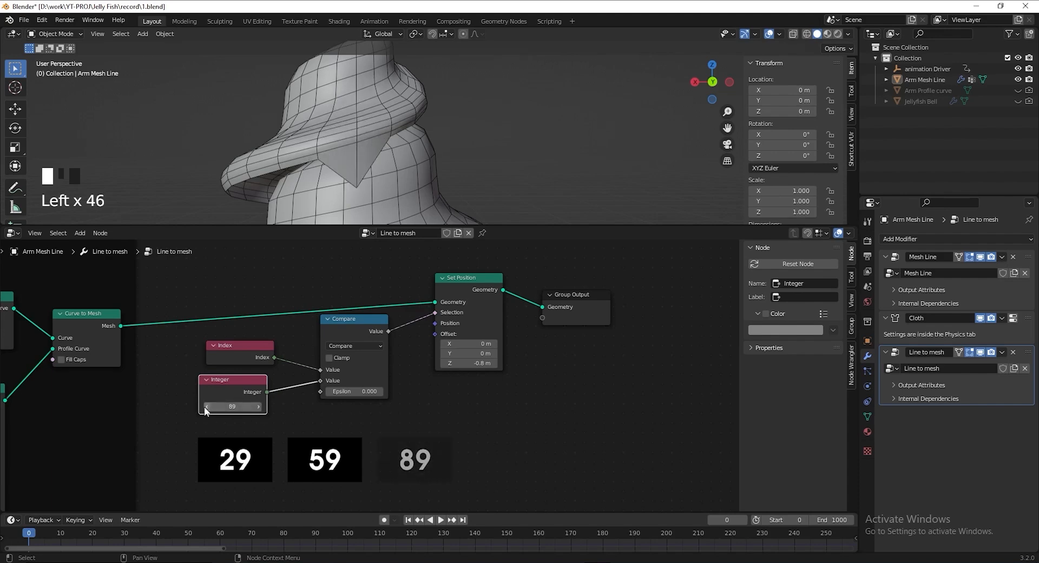
Raise the Integer node's value to 119 to test one more edge point
left_click(259, 407)
left_click(259, 408)
left_click(260, 407)
left_click(259, 407)
left_click(259, 407)
left_click(259, 407)
left_click(260, 407)
left_click(259, 407)
left_click(260, 407)
left_click(260, 407)
left_click(259, 407)
left_click(260, 407)
left_click(259, 407)
left_click(259, 407)
left_click(258, 406)
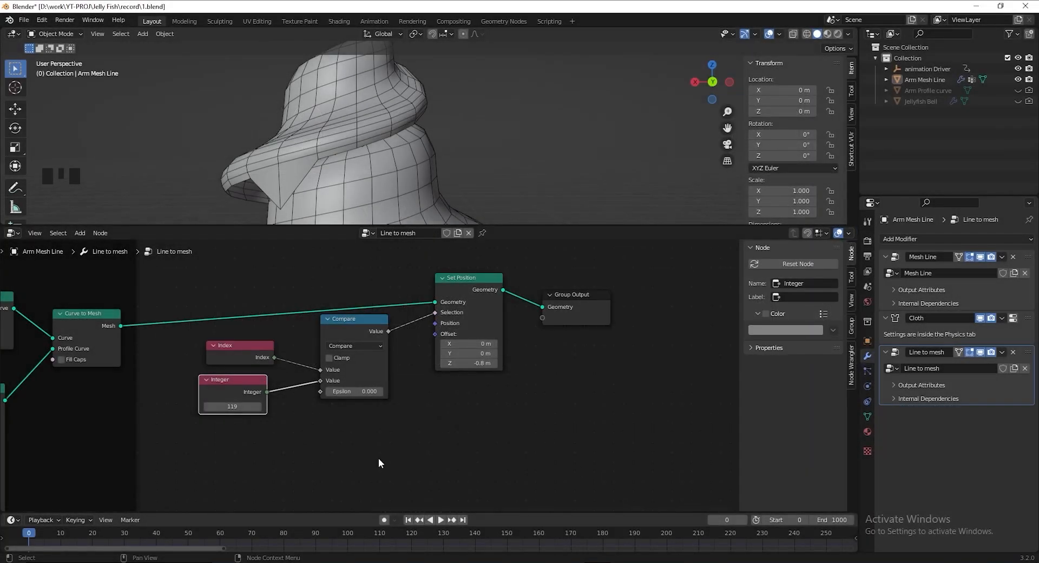
Move the Index, Integer and Compare nodes down and insert a Set ID node between Curve to Mesh and Set Position
left_click_drag(241, 366, 252, 420)
key("shift+a")
type("set")
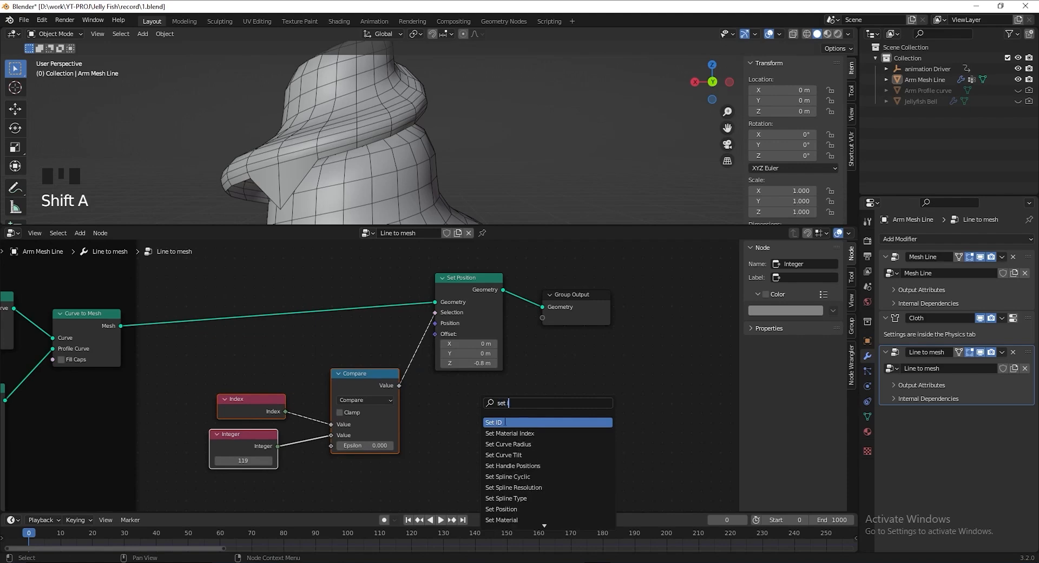
key("Return")
left_click(284, 283)
left_click_drag(284, 283, 337, 282)
Split the 3D viewport, turn the new area into a Spreadsheet and enlarge it to read the arm's vertex rows
left_click_drag(2, 30, 368, 76)
left_click(11, 34)
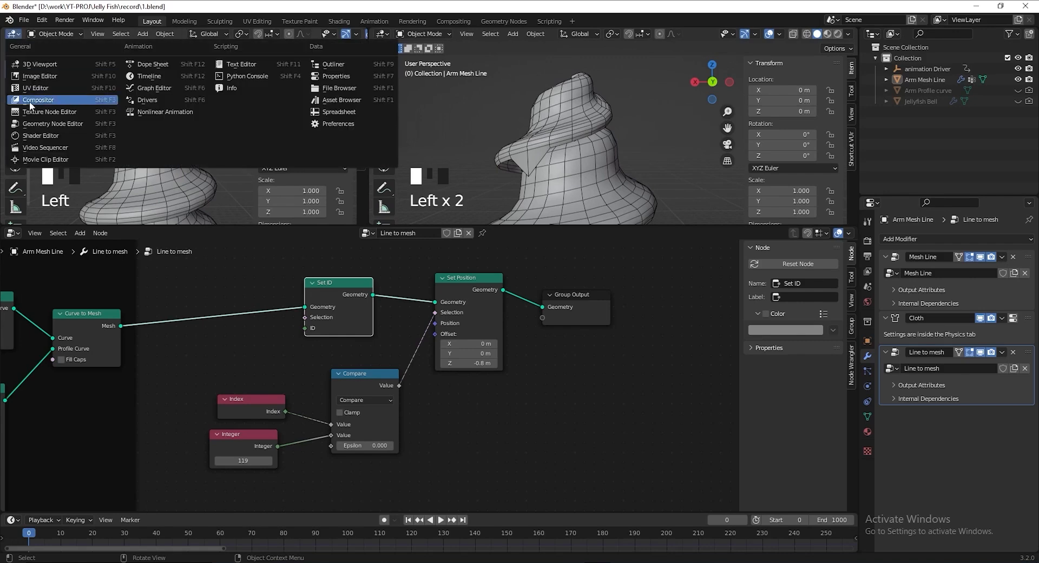
left_click(251, 102)
left_click_drag(291, 227, 292, 389)
scroll(271, 277, "down", 5)
scroll(272, 280, "down", 2)
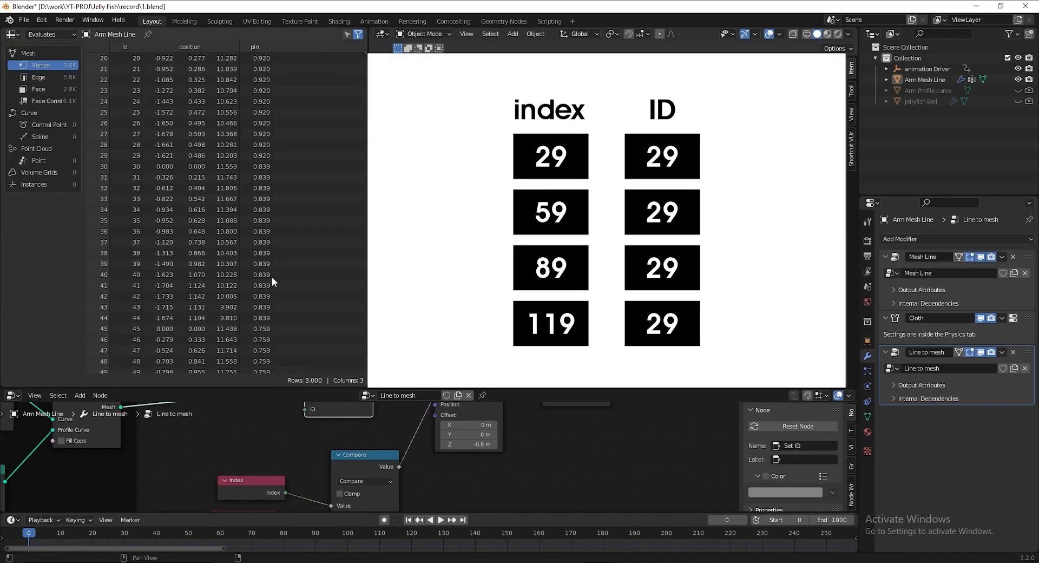
scroll(272, 282, "down", 1)
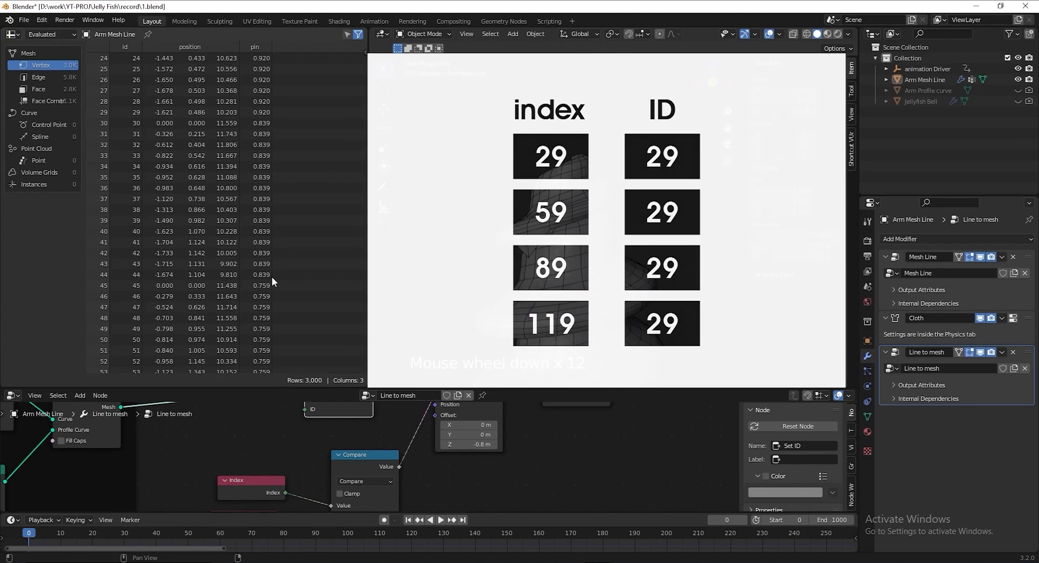
Give the node editor more height, add an ID node and connect it to the ID input of Set ID
left_click_drag(342, 388, 342, 242)
middle_click_drag(235, 352, 286, 369)
key("shift+a")
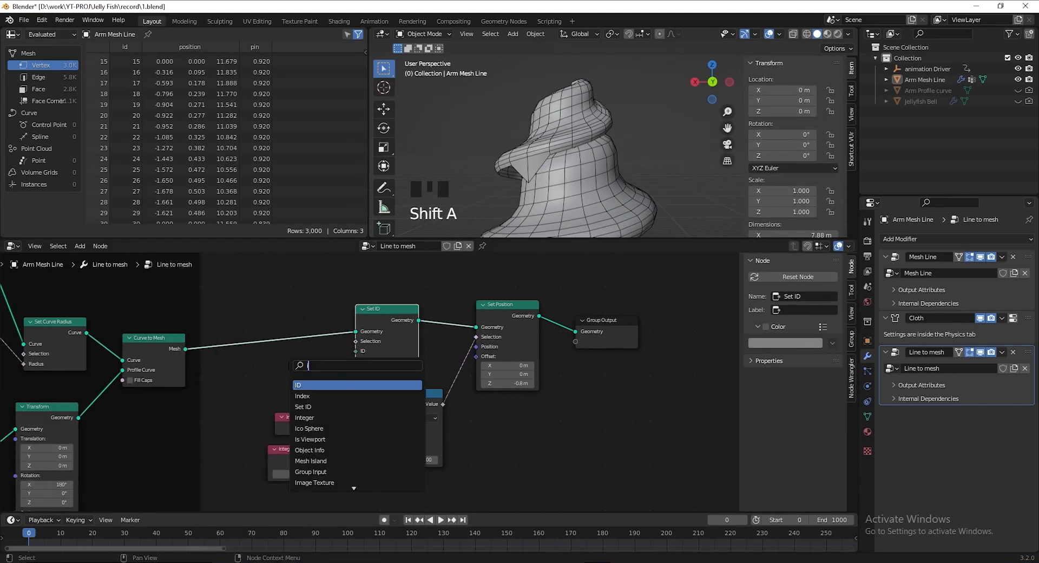
type("id")
left_click(303, 384)
left_click(239, 374)
left_click_drag(288, 373, 355, 351)
left_click_drag(355, 351, 355, 351)
Shift Set Position, Group Output, Compare, Index, Integer and Set ID away from the ID node to make room
scroll(370, 382, "down", 2)
mouse_move(616, 290)
left_mouse_down()
mouse_move(446, 414)
mouse_move(420, 419)
left_mouse_up()
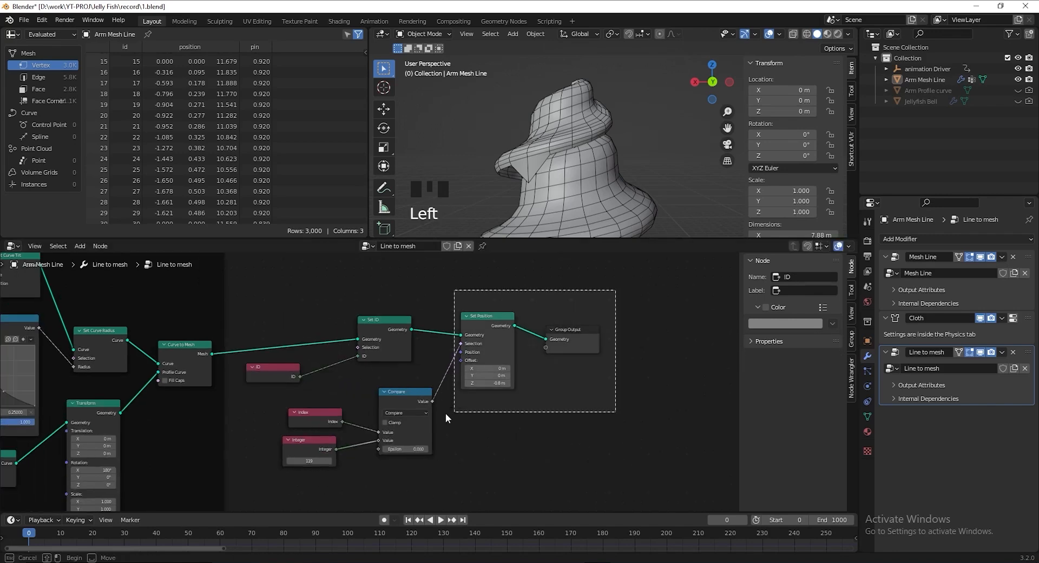
left_click_drag(355, 405, 323, 453, "shift")
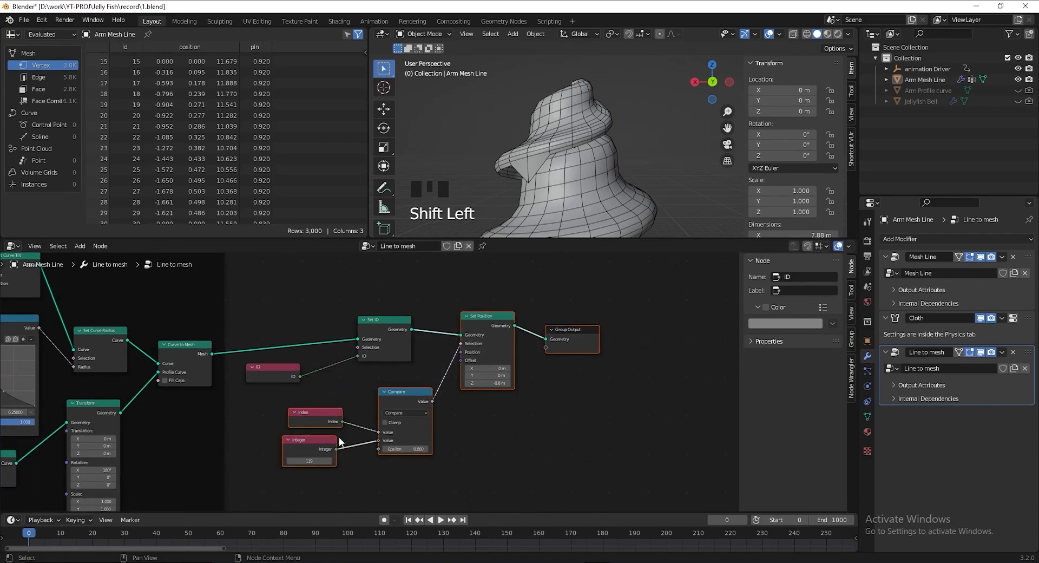
key("g")
left_click(479, 400)
left_click_drag(386, 326, 444, 321)
Insert a copy of the Compare node between ID and Set ID, with its operation set to Modulo and Value to 30
scroll(513, 401, "up", 5)
key("shift+d")
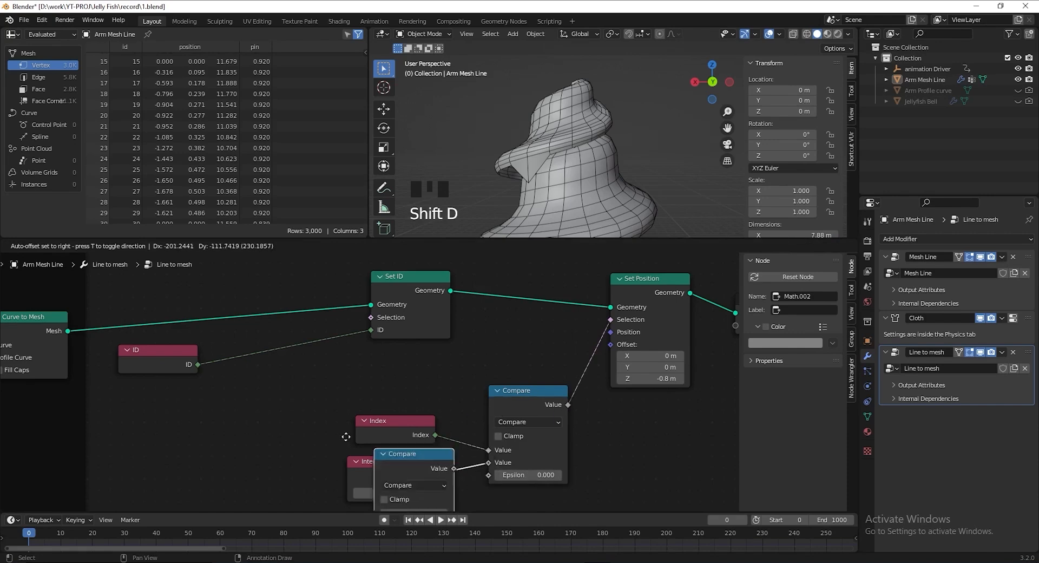
left_click(261, 339)
left_click(287, 368)
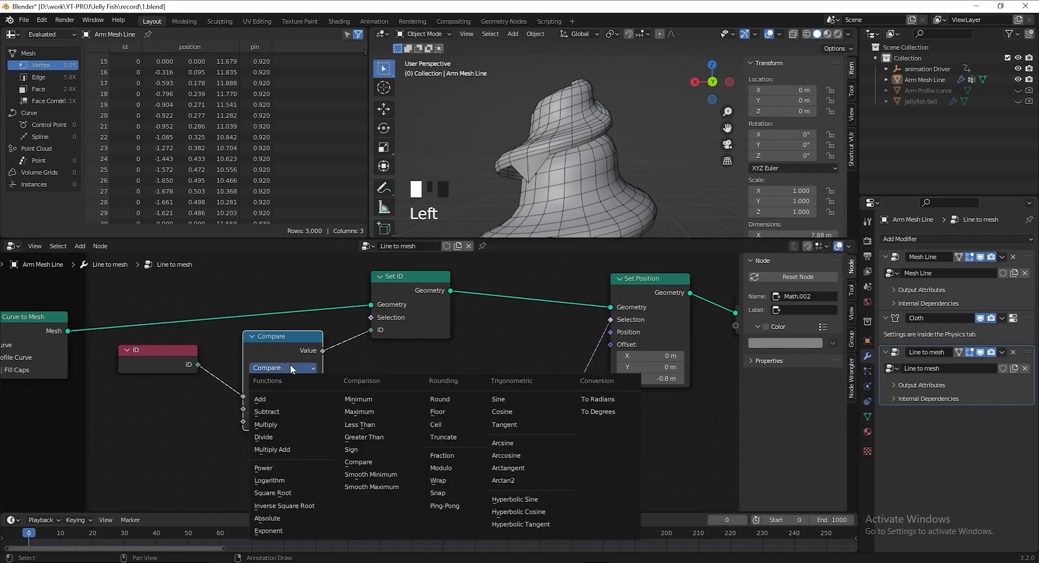
left_click(440, 468)
left_click(287, 409)
type("30")
key("Return")
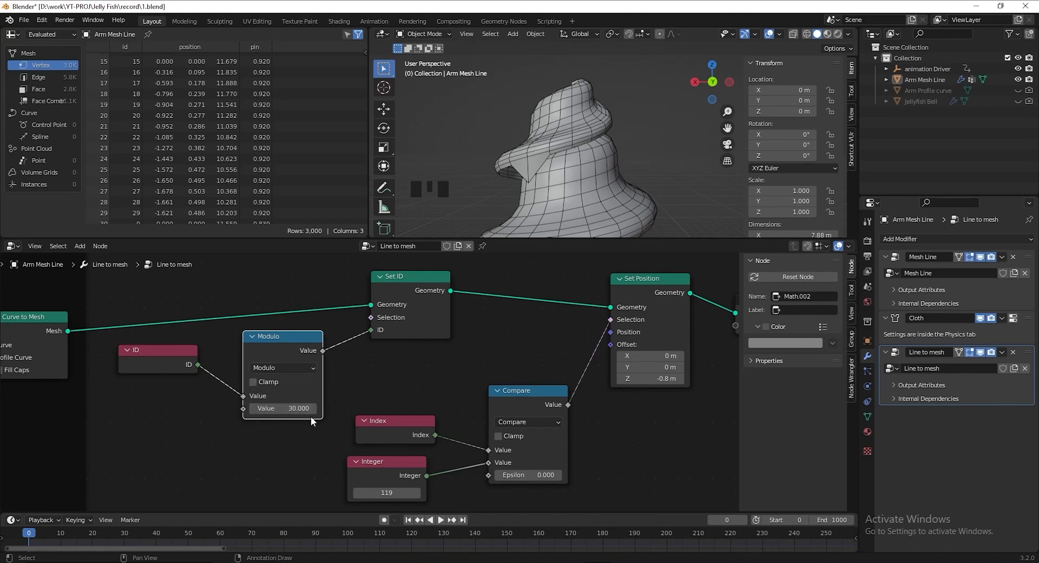
Examine the id column against the vertex indices over the first hundred or so rows of the spreadsheet
left_click_drag(242, 238, 244, 345)
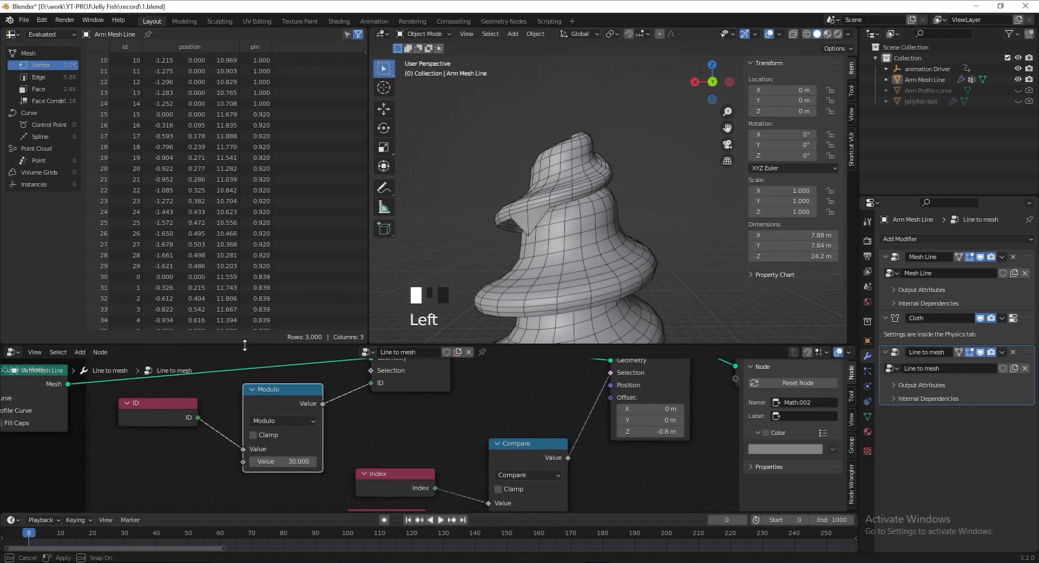
left_click_drag(245, 345, 244, 374)
scroll(141, 235, "down", 2)
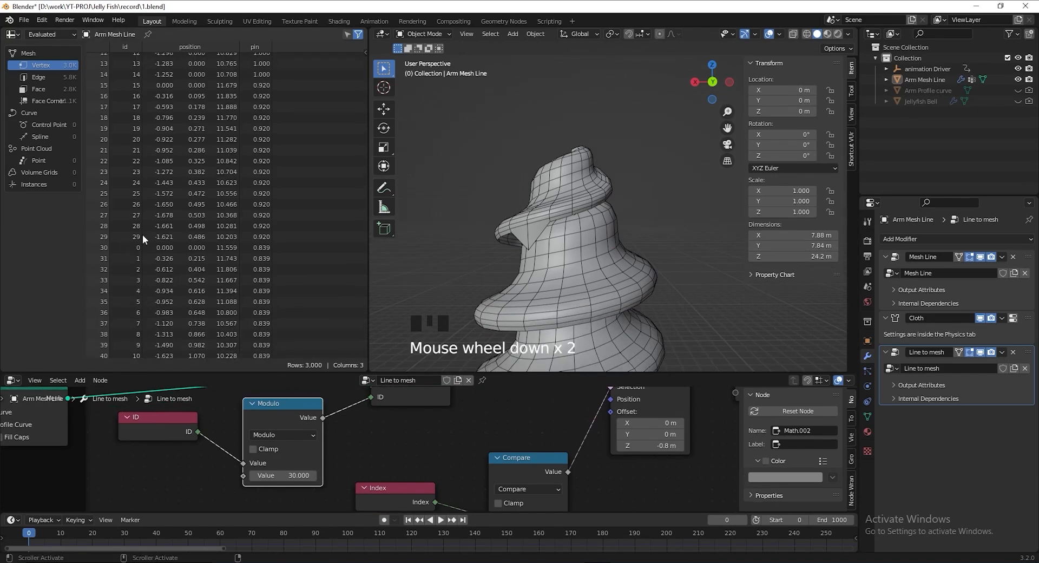
scroll(121, 257, "down", 14)
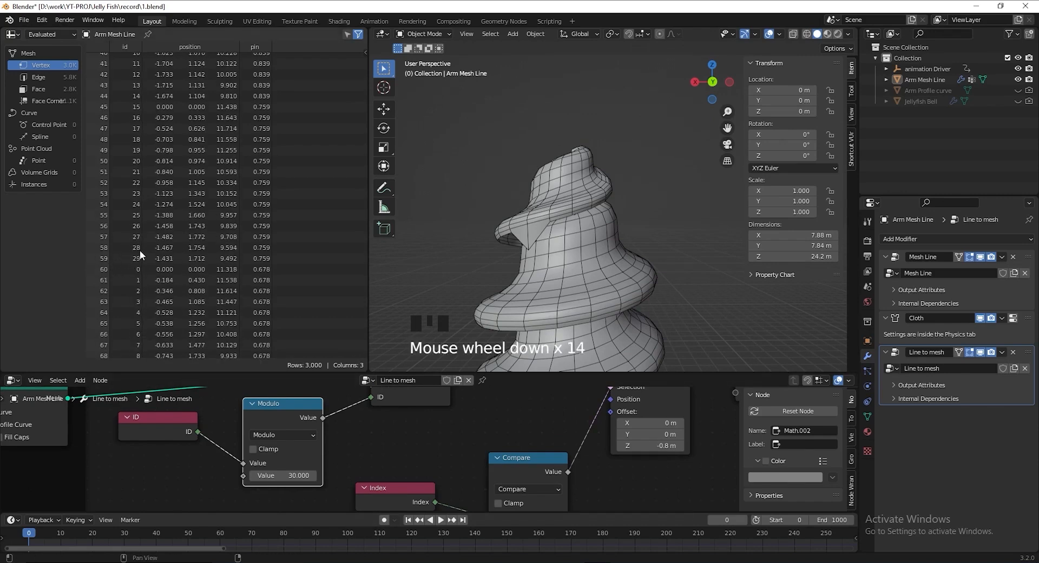
scroll(137, 255, "down", 13)
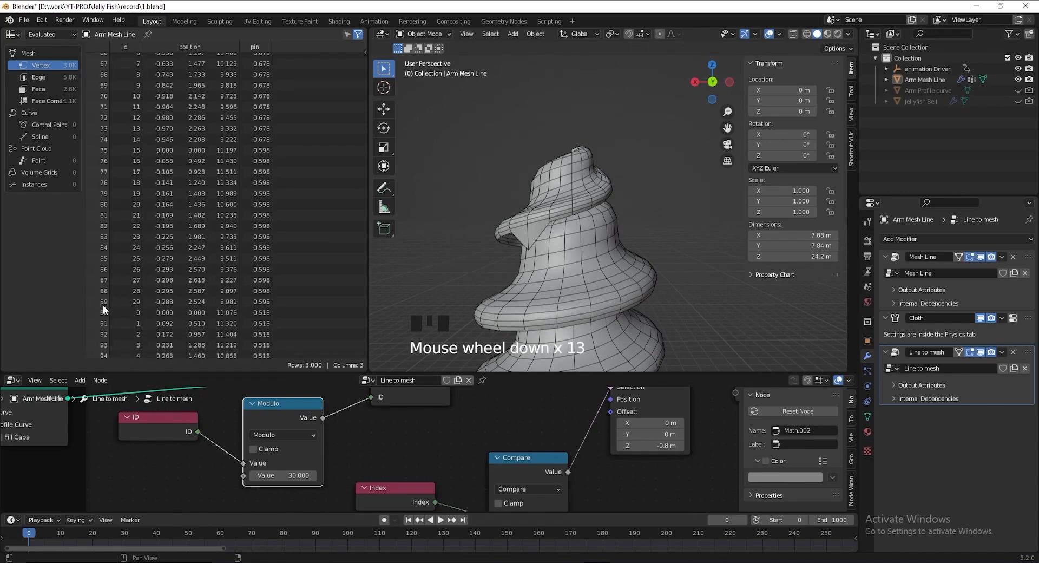
scroll(135, 301, "down", 15)
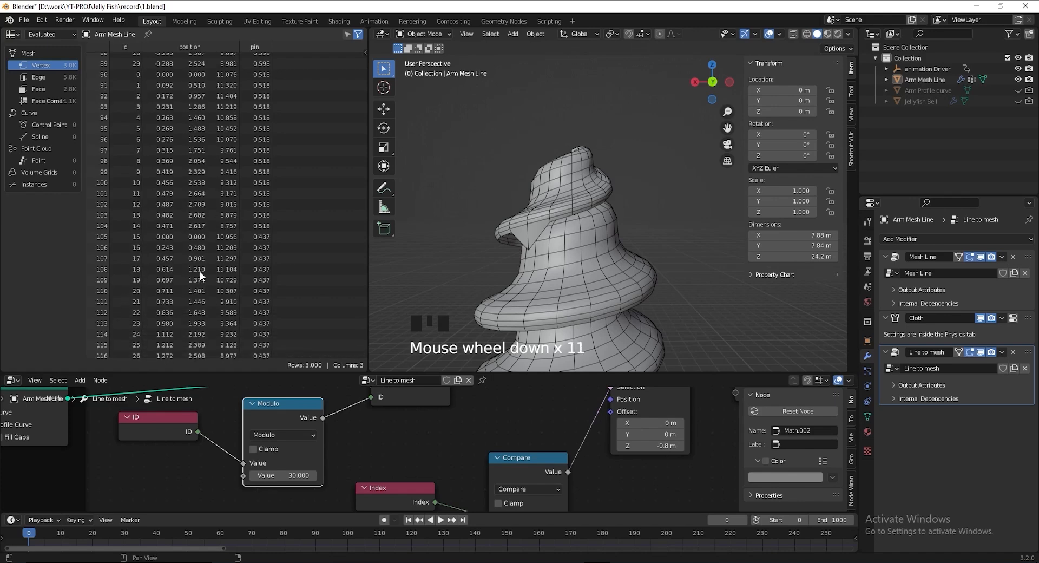
left_click_drag(269, 373, 274, 264)
left_click_drag(274, 264, 277, 208)
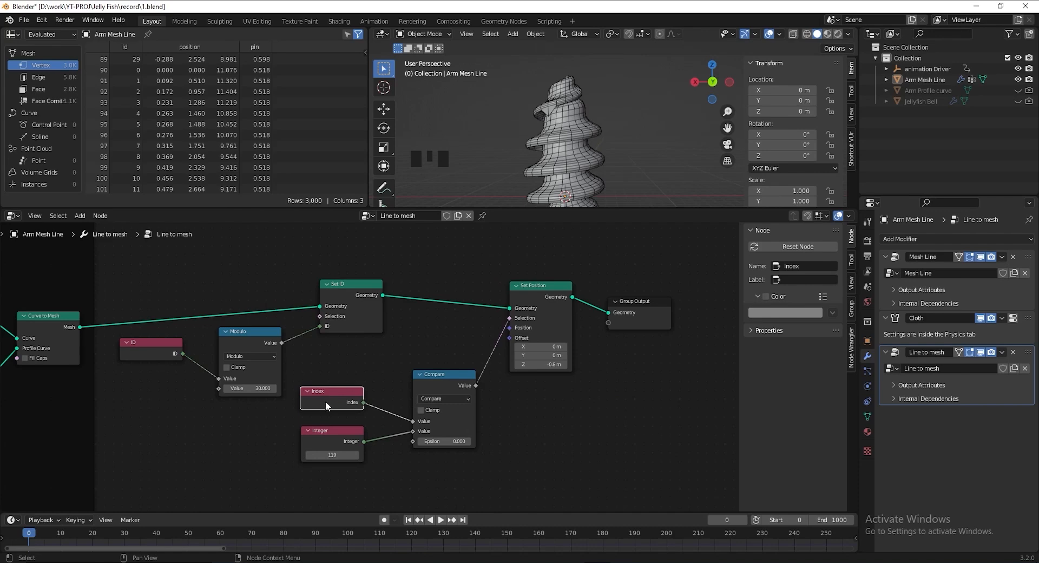
Delete the Index node and connect the ID node to the first Value of the Compare node
left_click(327, 401)
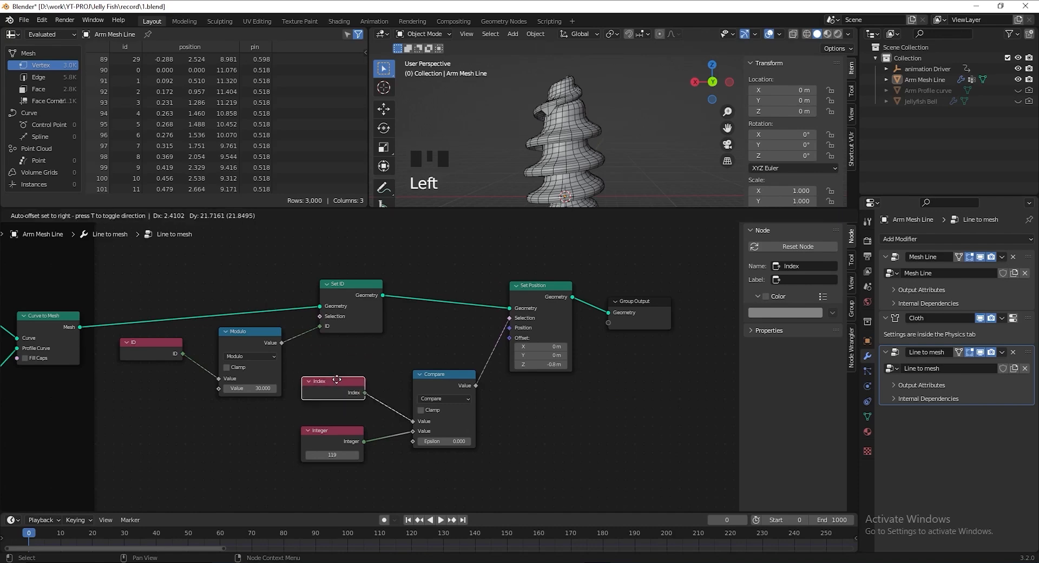
key("ctrl+x")
left_click_drag(170, 353, 212, 319)
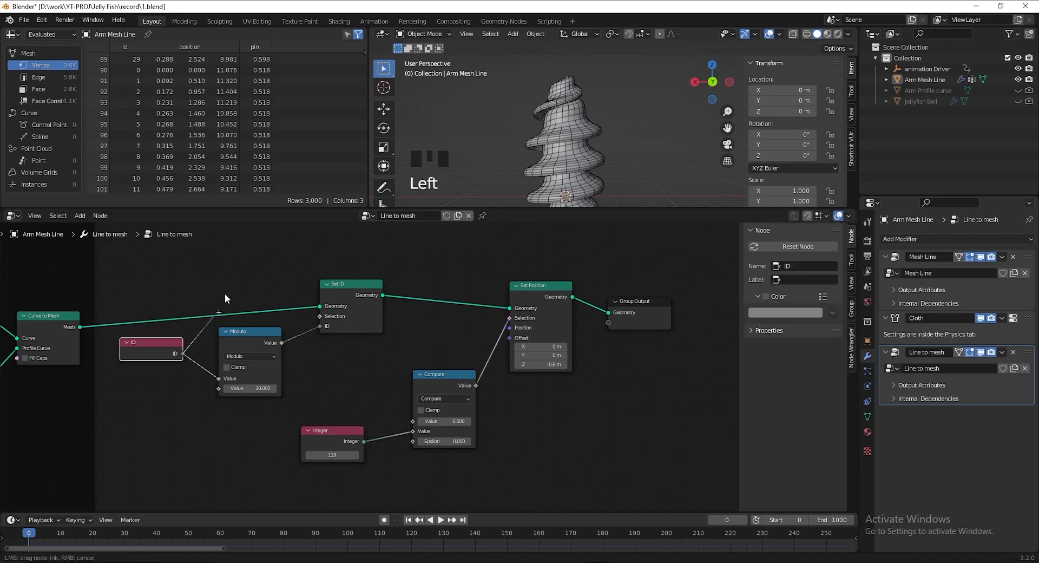
left_click_drag(249, 281, 413, 421)
Set the Integer node's value to 29 and view the arm's edge more closely
scroll(355, 403, "up", 4)
left_click(348, 407)
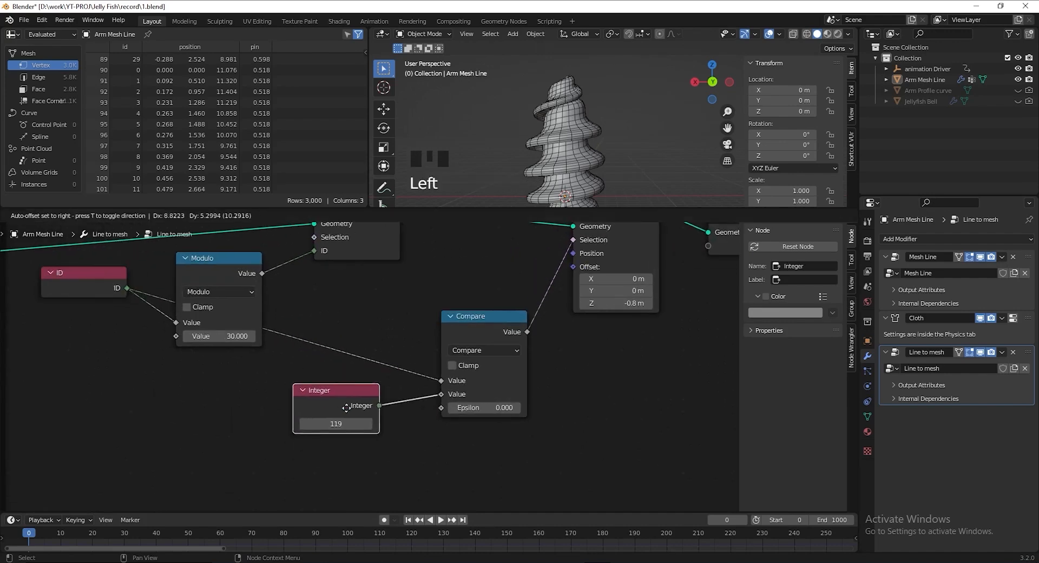
left_click(333, 417)
key("Return")
middle_click_drag(511, 116, 587, 122)
scroll(566, 99, "up", 3)
Set the Z offset of the Set Position node to 0.4 m
middle_click_drag(639, 362, 565, 409)
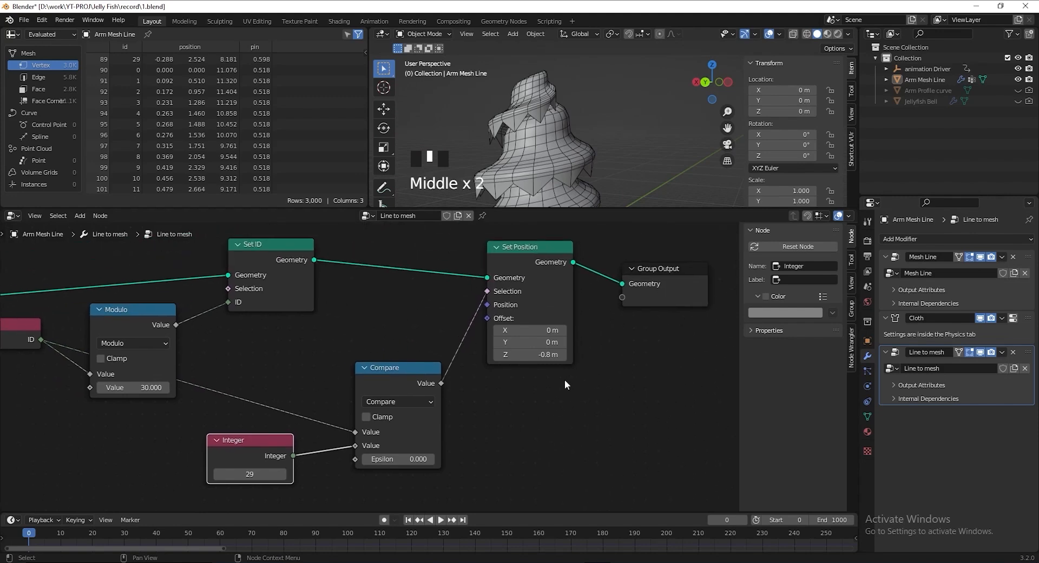
left_click(536, 355)
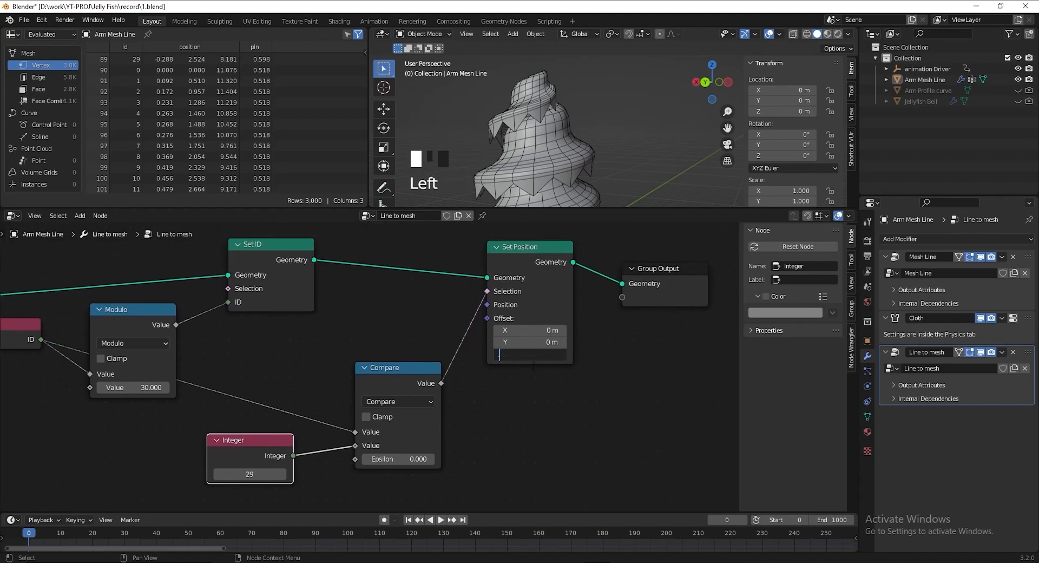
left_click(533, 366)
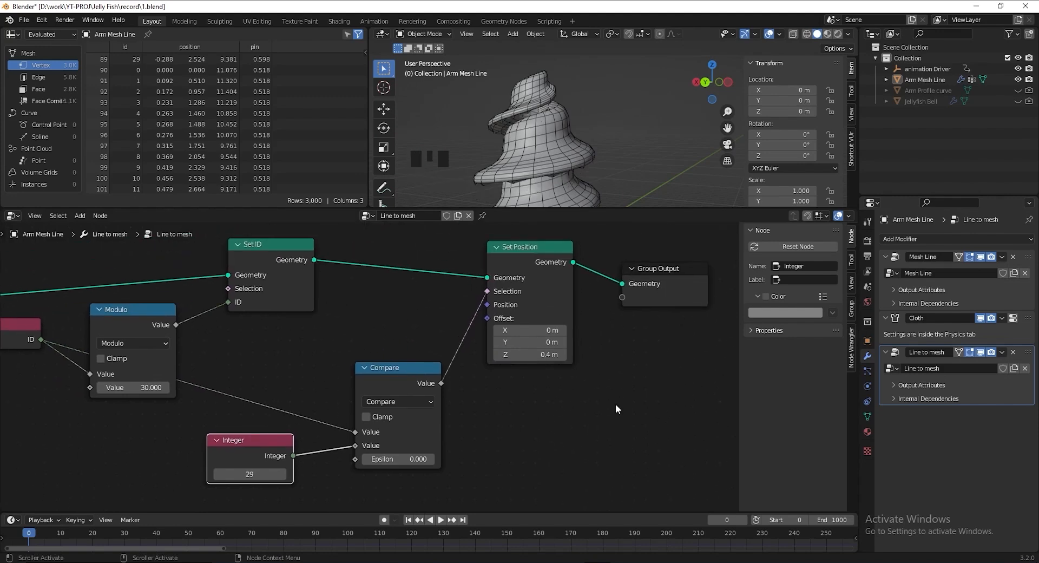
Set the Epsilon of the Compare node to 9
middle_click_drag(615, 407, 531, 395)
middle_click_drag(340, 454, 327, 436)
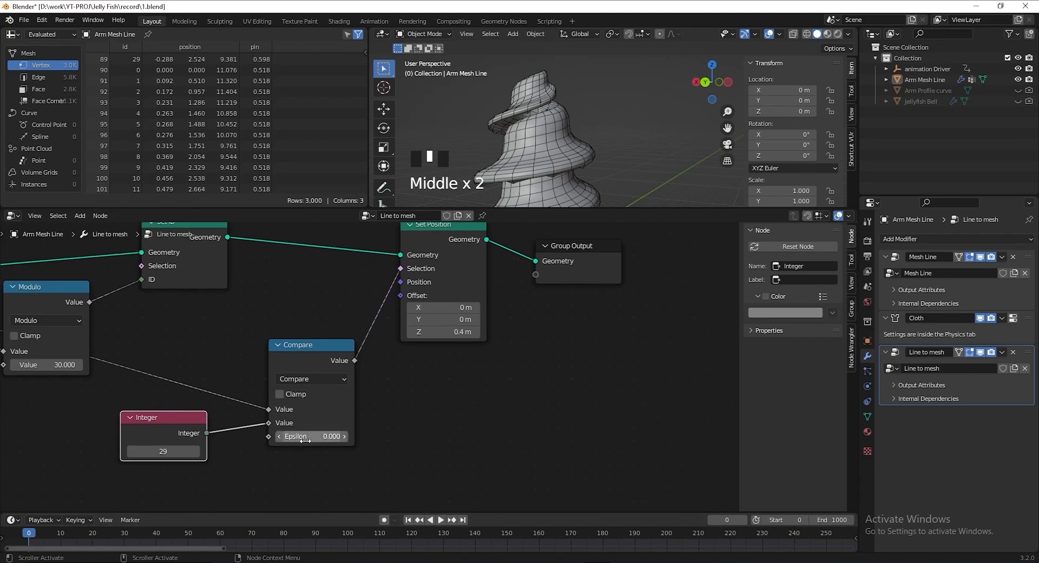
left_click_drag(305, 439, 346, 439)
left_click(305, 438)
key("Return")
middle_click_drag(520, 153, 520, 96, "shift")
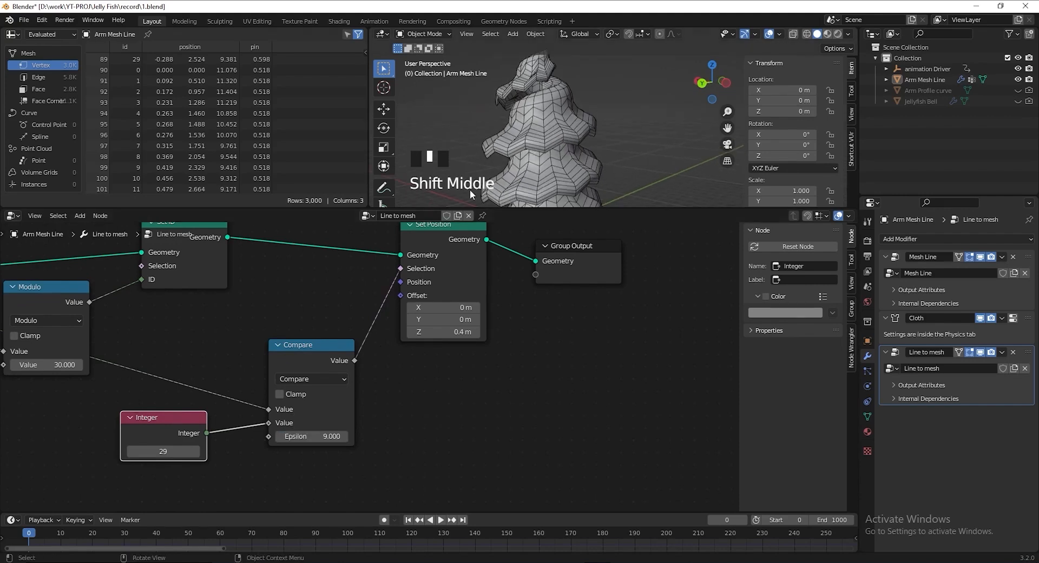
Join the ID, Modulo, Set ID, Integer, Compare and Set Position nodes in a frame labelled "Wrinkles"
scroll(446, 348, "down", 13)
scroll(190, 281, "up", 3)
left_click_drag(148, 273, 432, 439)
key("ctrl+j")
key("F2")
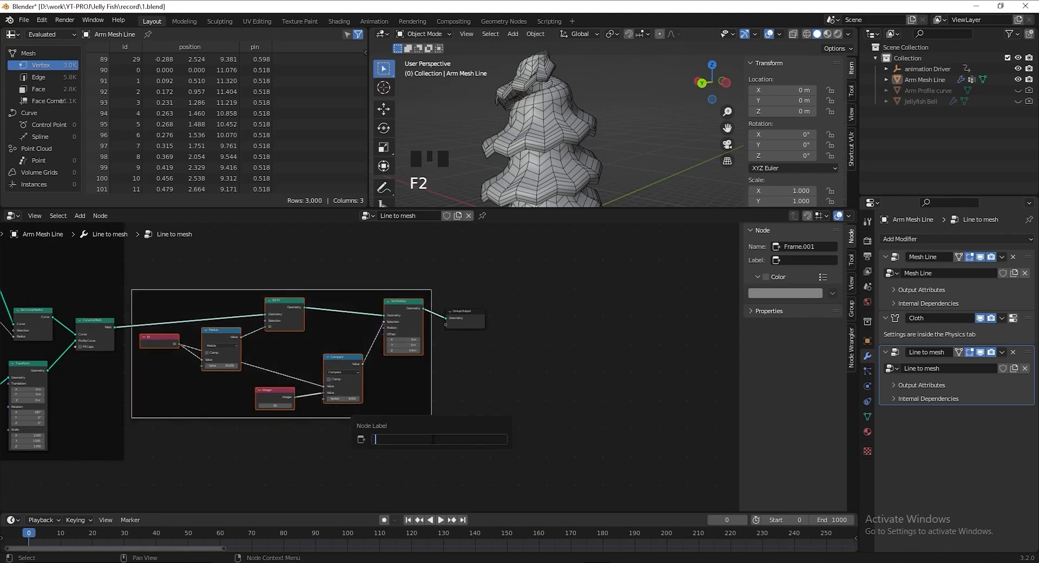
type("Wrinkles")
key("Return")
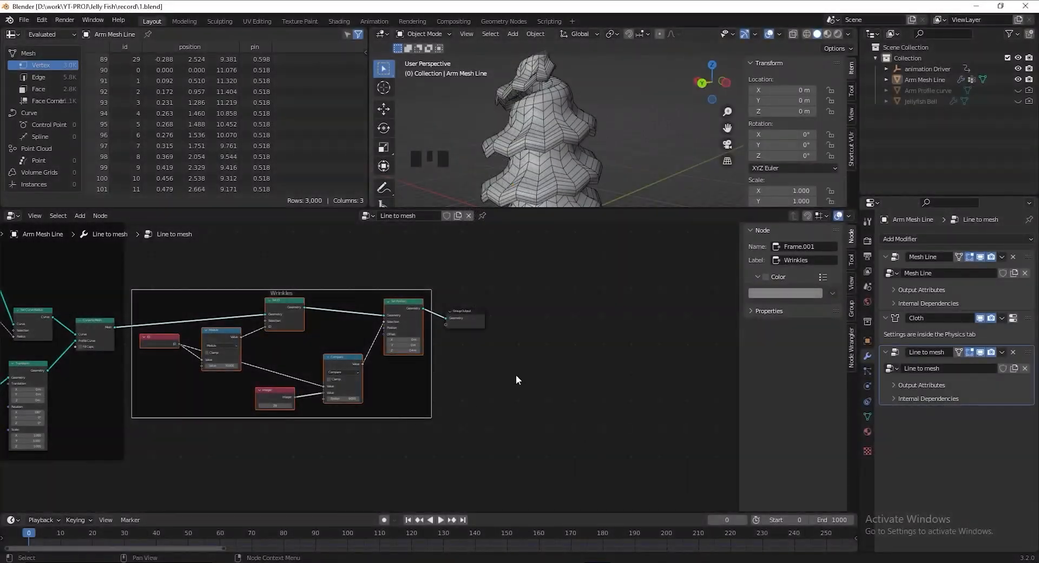
Insert a duplicate of Set Position before Group Output, take it out of the Wrinkles frame and move both nodes clear of it
middle_click_drag(515, 374, 317, 332)
left_click_drag(317, 333, 548, 318)
left_click(197, 307)
key("shift+d")
left_click(428, 307)
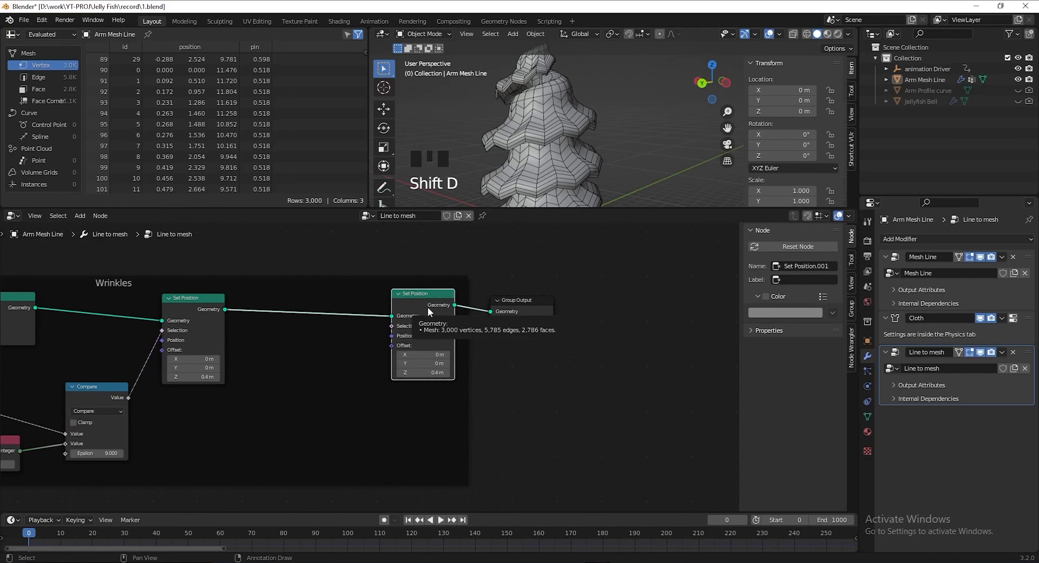
key("alt+p")
left_click_drag(552, 265, 439, 311)
left_click_drag(440, 311, 511, 309)
Add a Noise Texture node and link its Color output to the Offset of the last Set Position node
scroll(595, 400, "up", 2)
key("shift+a")
type("snoise texture")
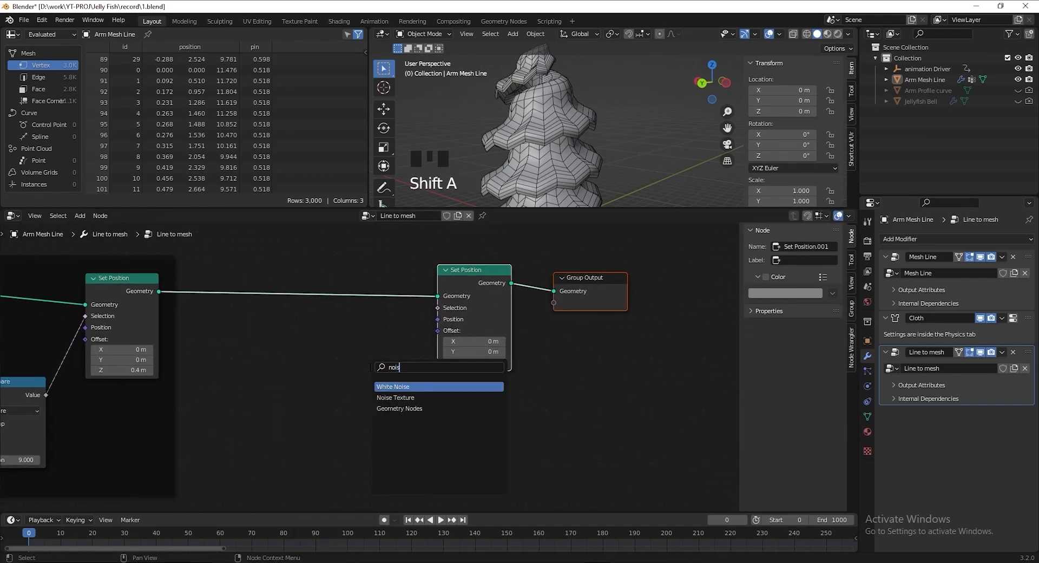
key("Return")
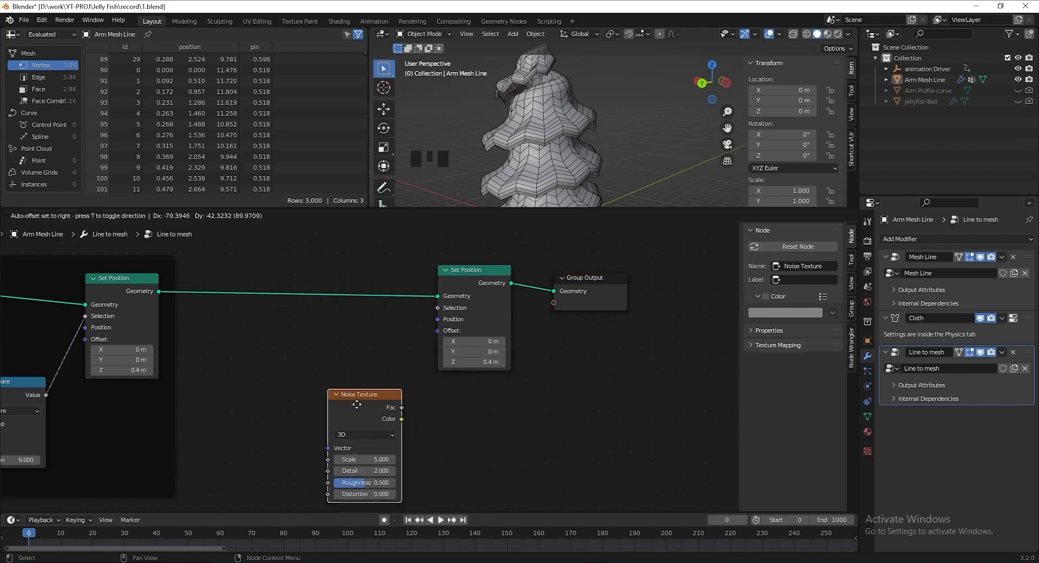
left_click(365, 342)
left_click_drag(366, 343, 438, 331)
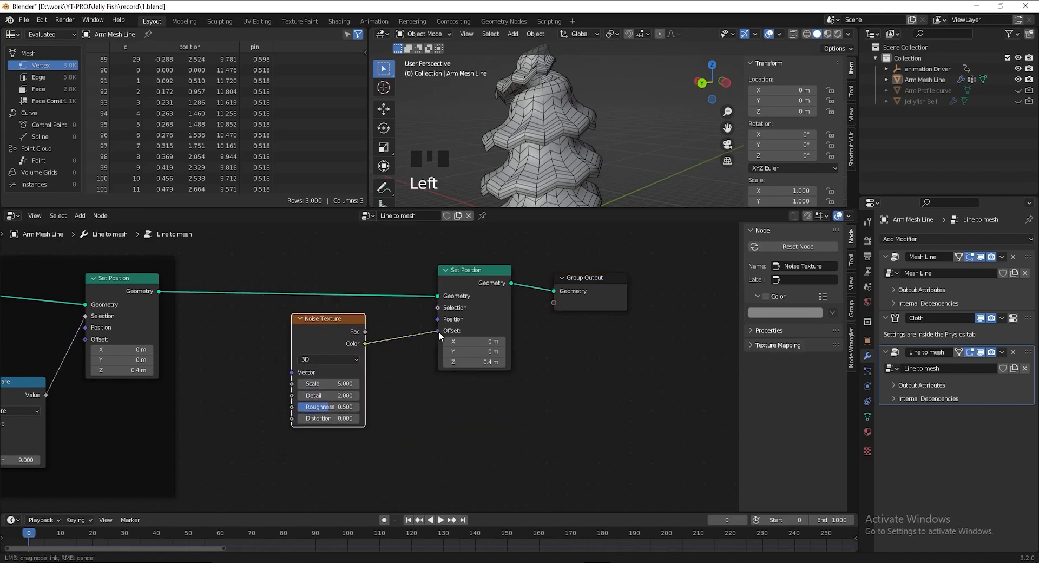
key("ctrl+z")
Switch the Noise Texture to 4D and set its Scale to 0.6
left_click(304, 349)
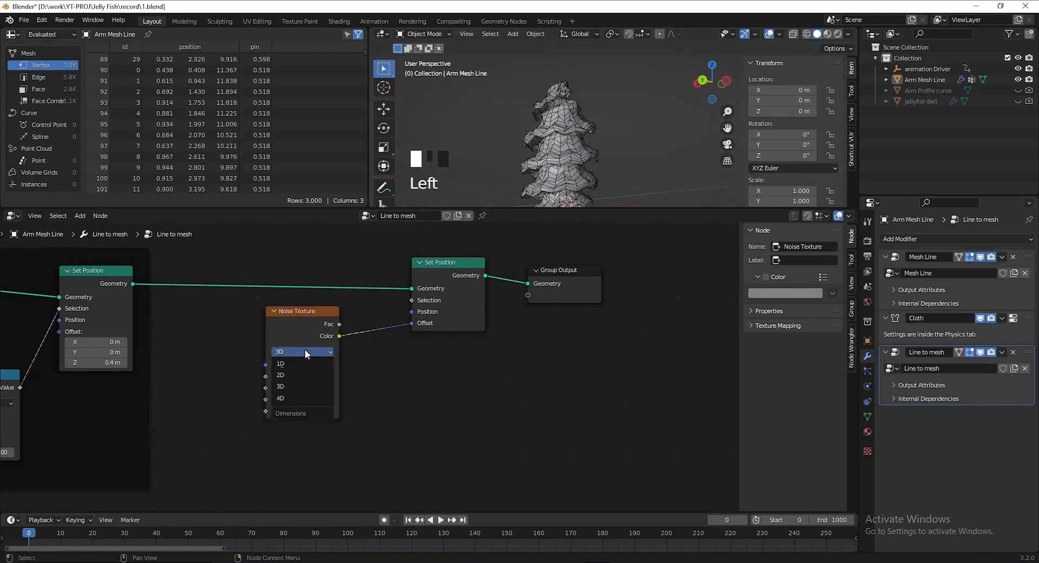
left_click(281, 398)
left_click(303, 387)
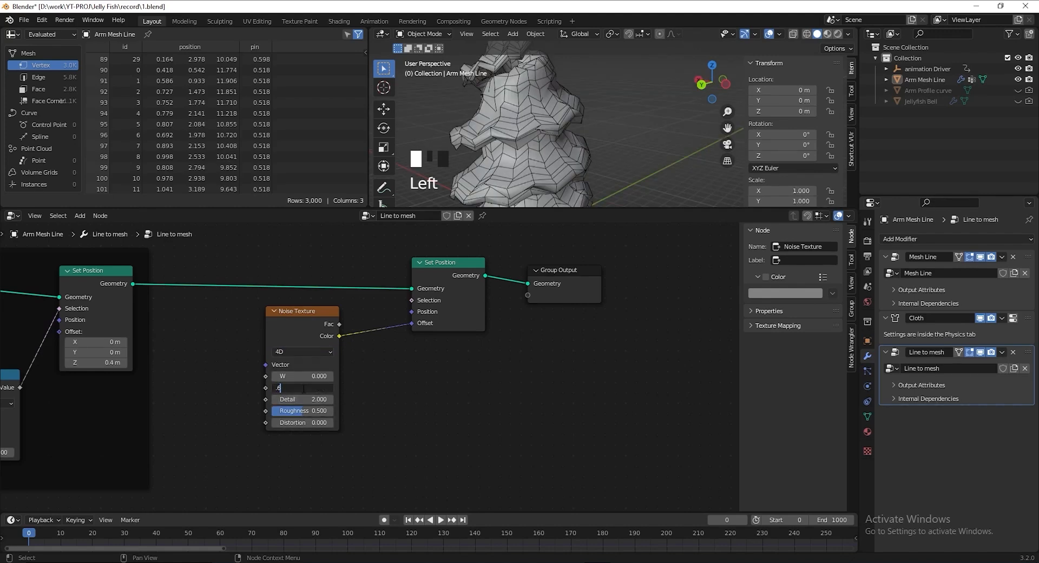
key("Return")
Shift the noise, Set Position and output nodes to make room, and add a Scene Time node with Frame linked to the noise W
left_click_drag(601, 249, 313, 345)
left_click_drag(322, 316, 438, 309)
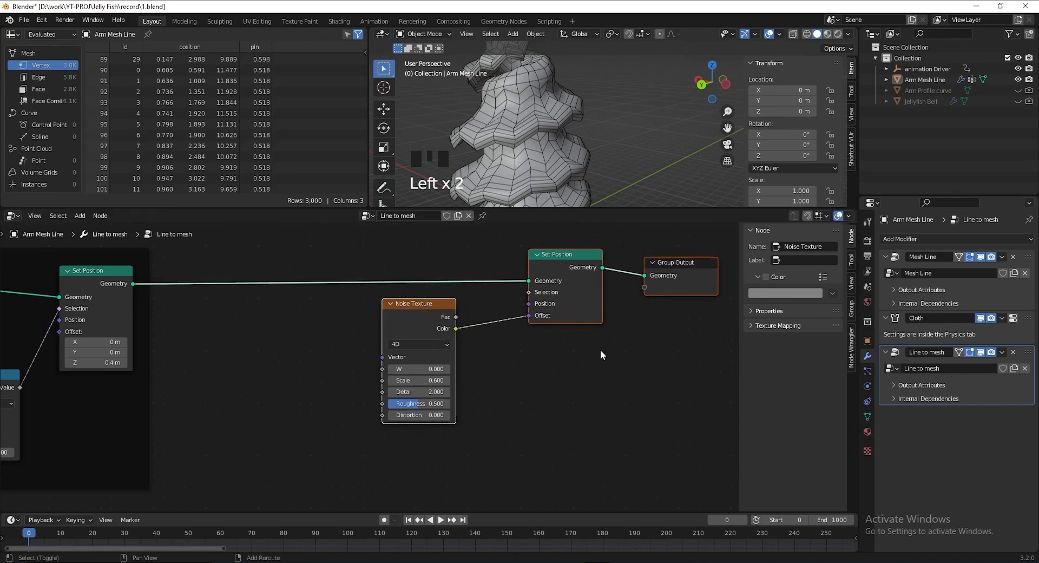
key("shift+a")
type("scene time")
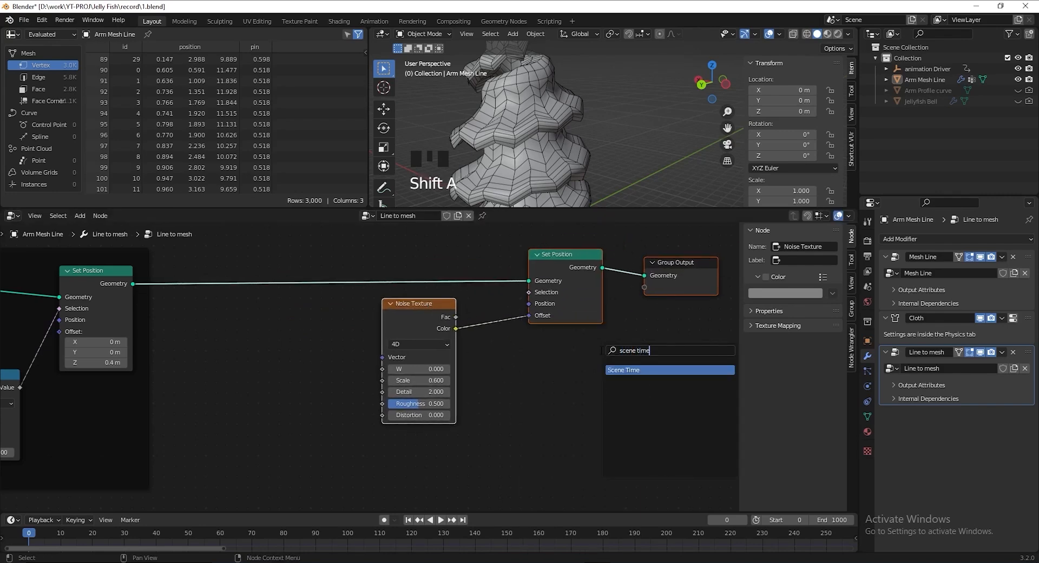
left_click(634, 370)
left_click(255, 347)
left_click_drag(250, 347, 311, 329)
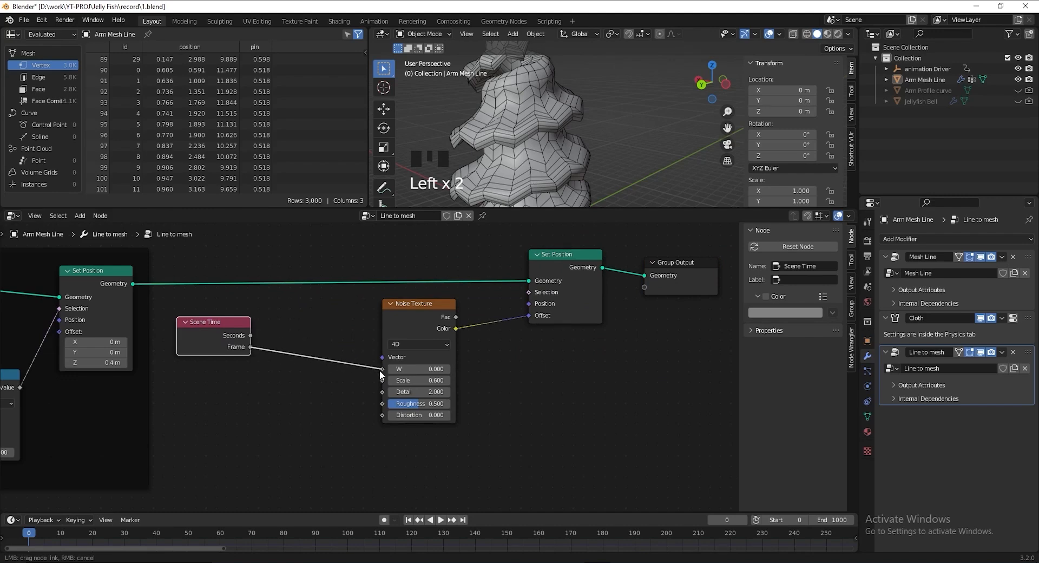
left_click_drag(379, 371, 381, 369)
Play the animation to examine how the noise moves the arm, and return to the first frame
middle_click_drag(523, 358, 496, 361)
key("space")
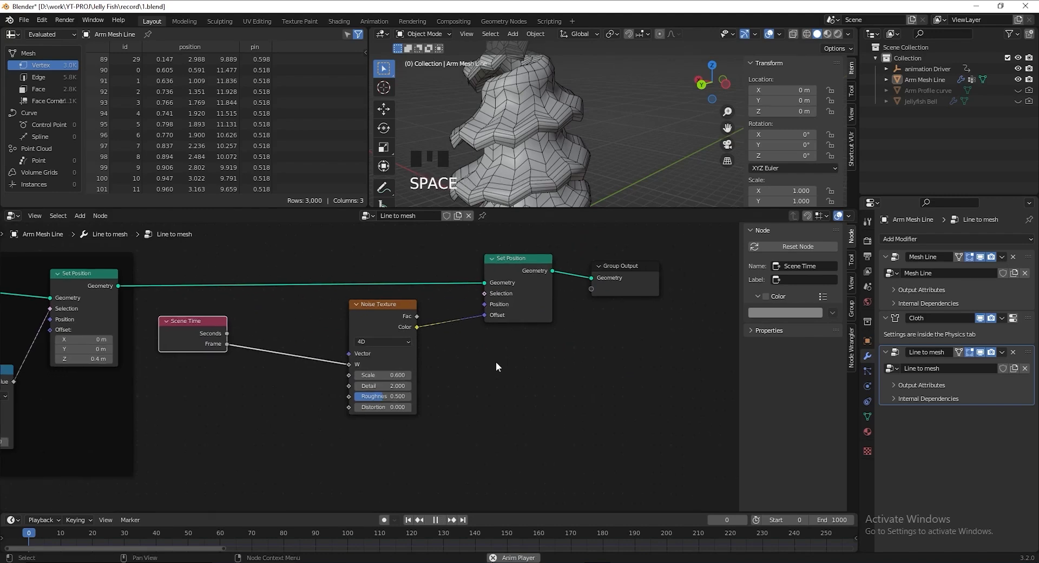
scroll(600, 128, "down", 7)
middle_click_drag(600, 128, 581, 156, "shift")
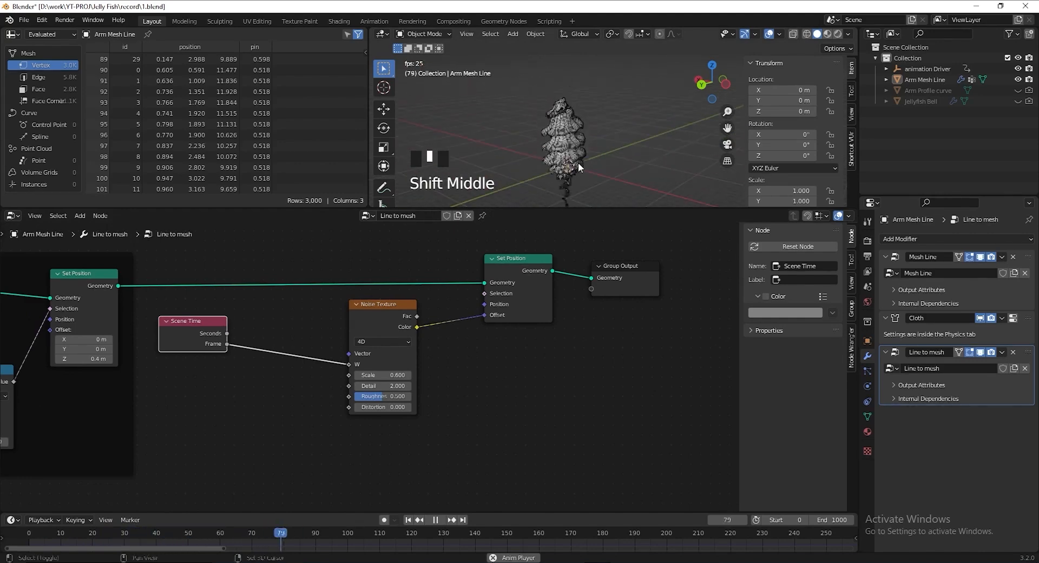
scroll(550, 147, "up", 3)
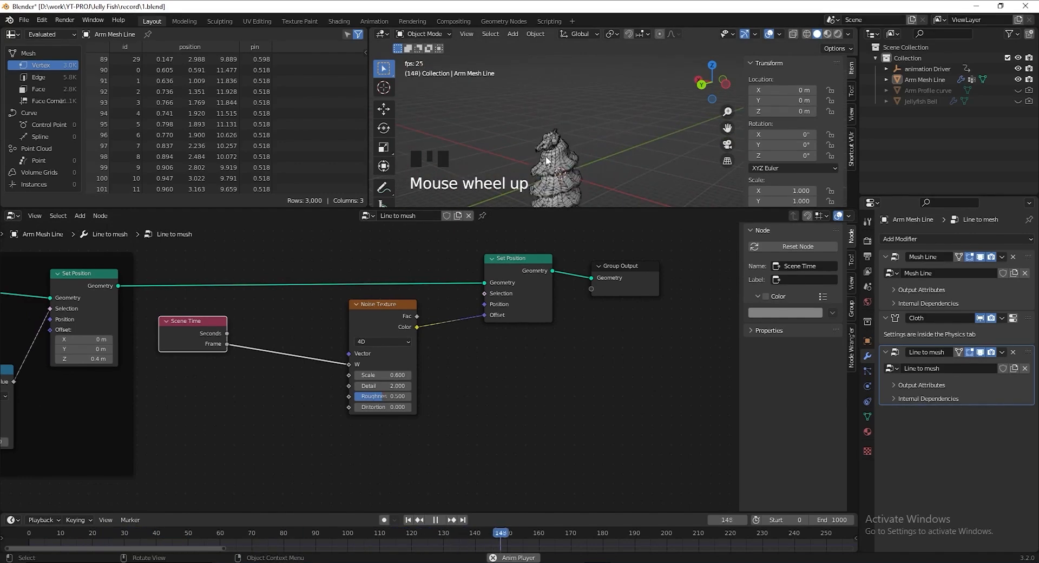
middle_click_drag(393, 494, 405, 473)
key("space")
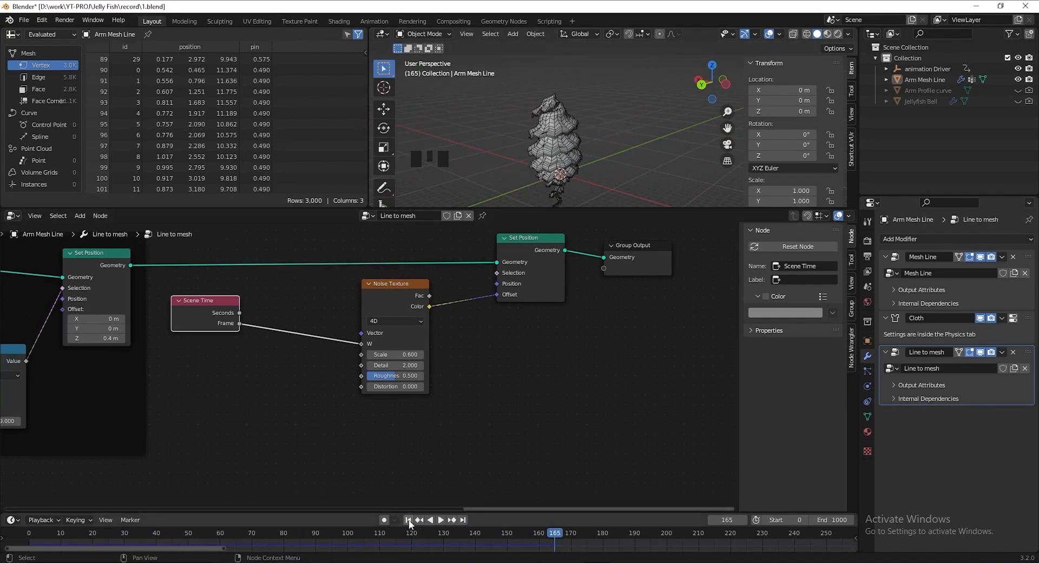
left_click(408, 520)
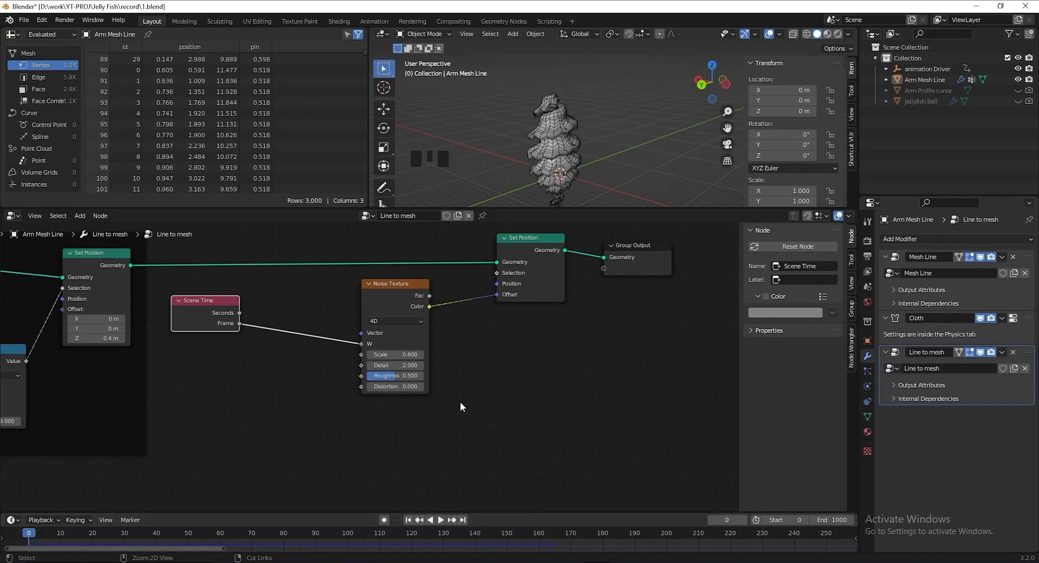
Insert a Math node between Scene Time and Noise Texture, set to Divide by 15
key("shift+a")
type("math")
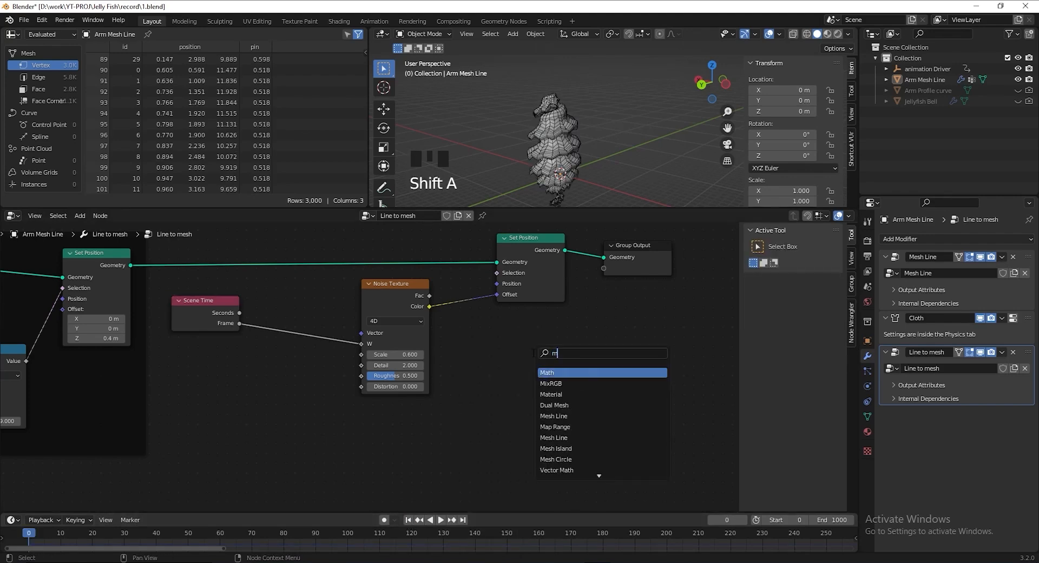
left_click(545, 372)
left_click(311, 322)
left_click(310, 326)
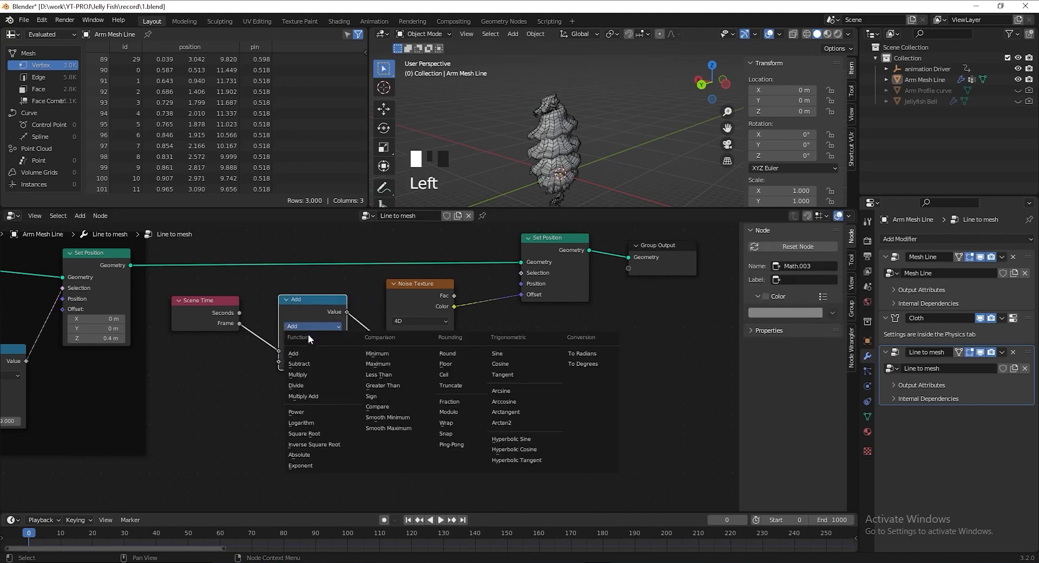
left_click(311, 385)
left_click(311, 362)
type("15")
key("Return")
Play the animation again to check the speed of the arm's noise motion with the divided frame value
middle_click_drag(560, 129, 584, 114, "shift")
key("space")
scroll(539, 144, "up", 3)
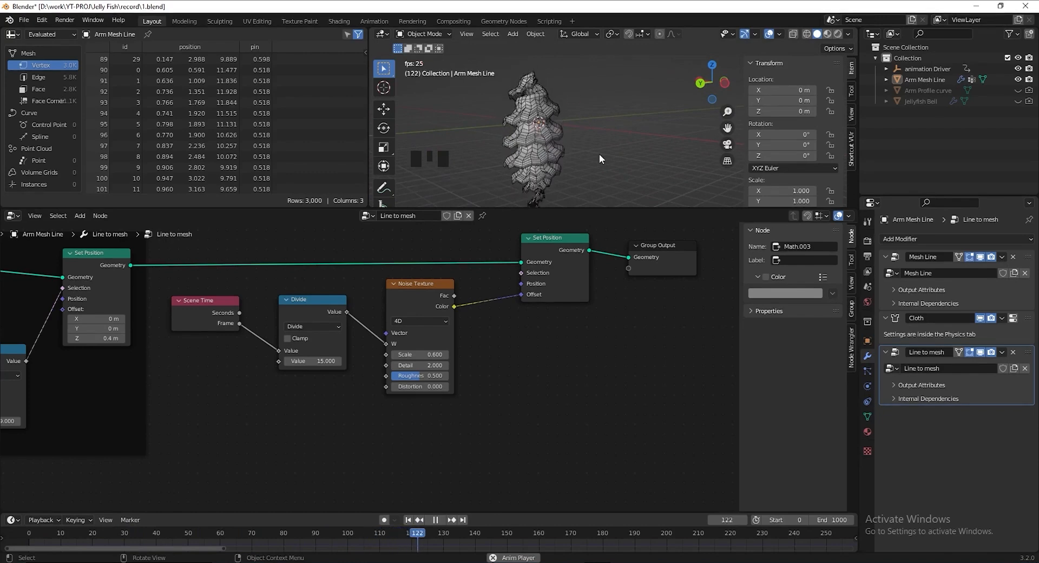
key("Escape")
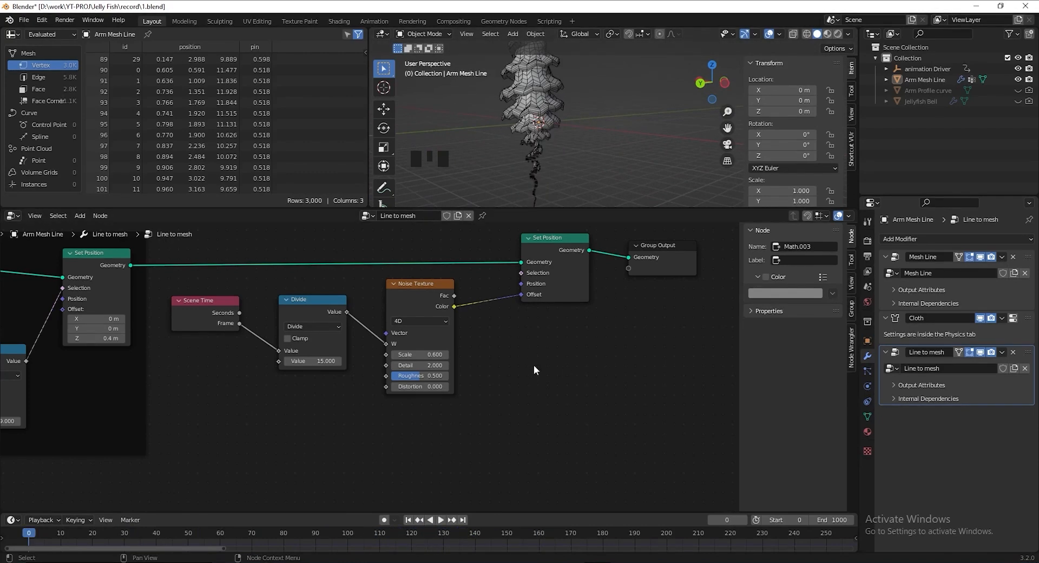
Join the Scene Time, Divide, Noise Texture and last Set Position nodes in a frame labelled "Fluid Fx"
scroll(538, 365, "down", 5)
middle_click_drag(538, 365, 471, 390)
left_click_drag(190, 278, 427, 475)
key("ctrl+j")
key("F2")
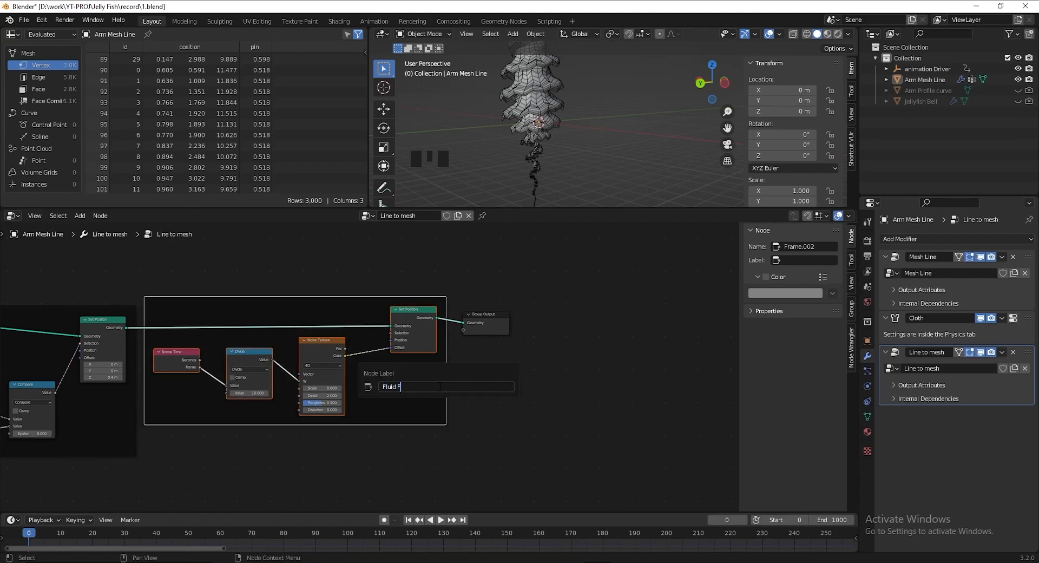
key("Return")
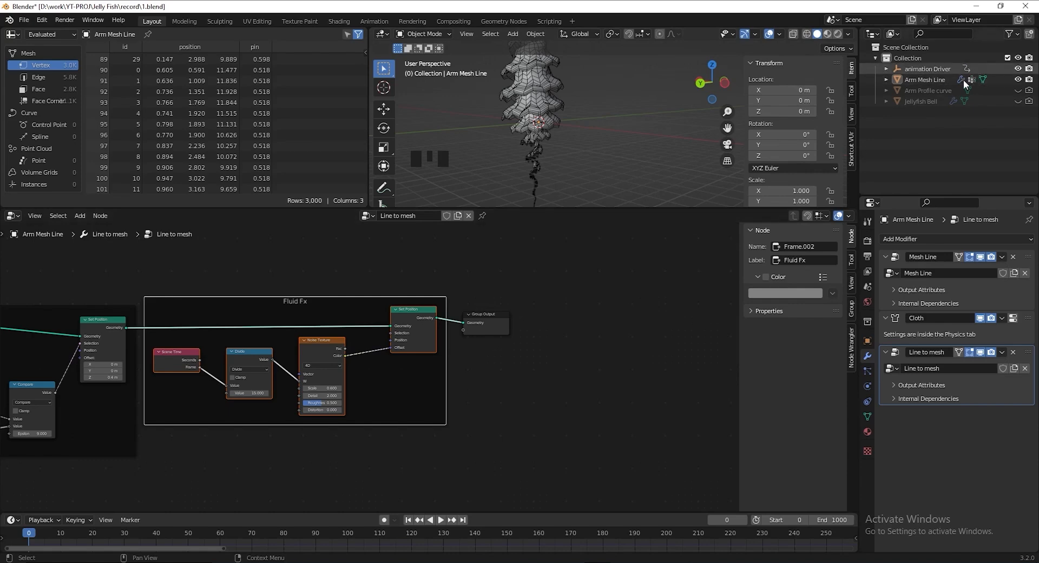
Hide Arm Mesh Line, select Jellyfish Bell and make it visible in the viewport
left_click(1020, 82)
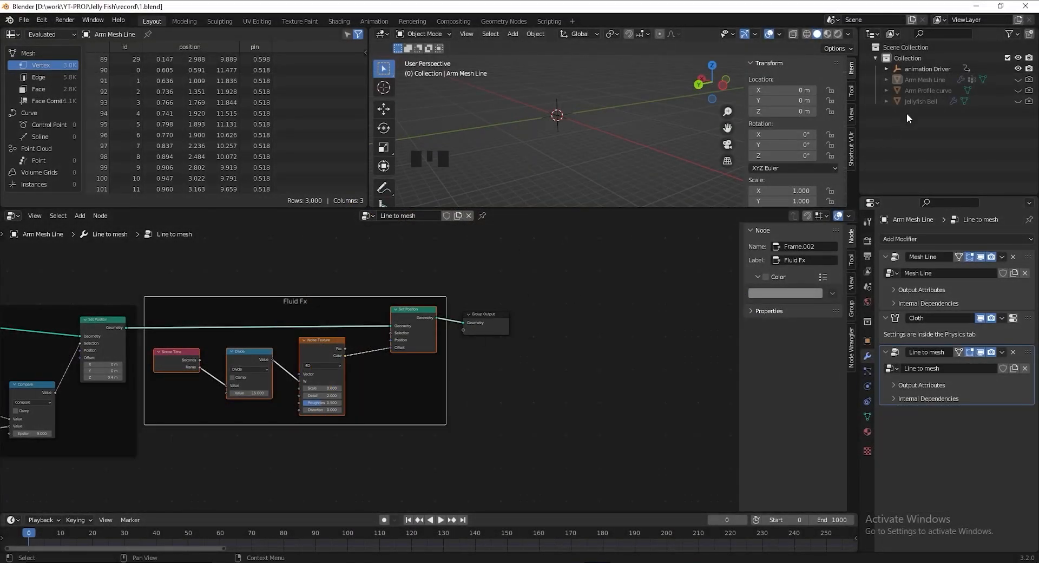
left_click(921, 102)
left_click(1018, 102)
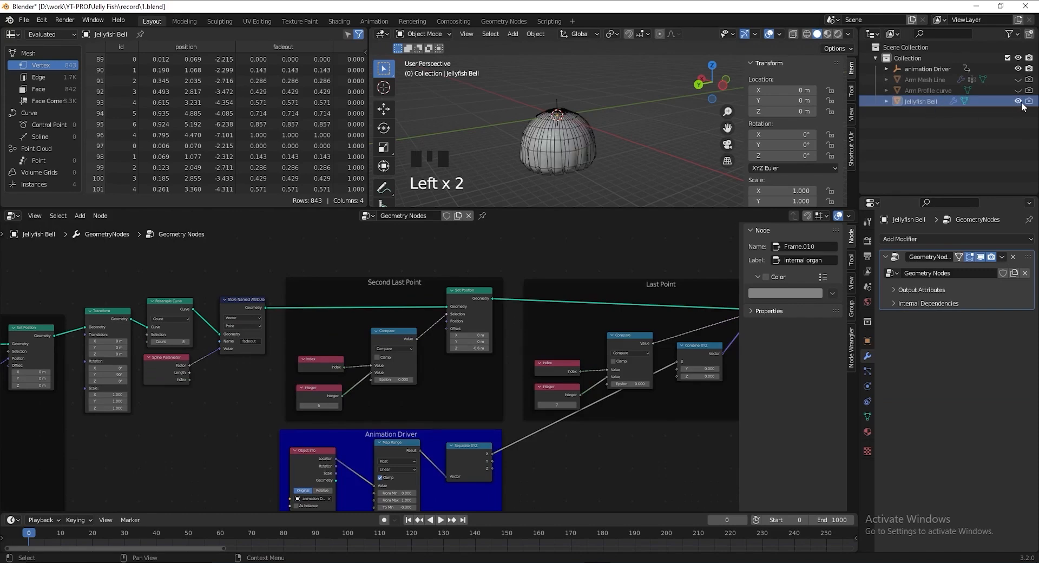
Find the Extrude Mesh node in the bell's Solidify frame and move it slightly closer to Merge by Distance
scroll(269, 397, "down", 9)
middle_click_drag(577, 398, 511, 375)
scroll(534, 361, "up", 7)
scroll(379, 384, "down", 1)
scroll(367, 387, "down", 1)
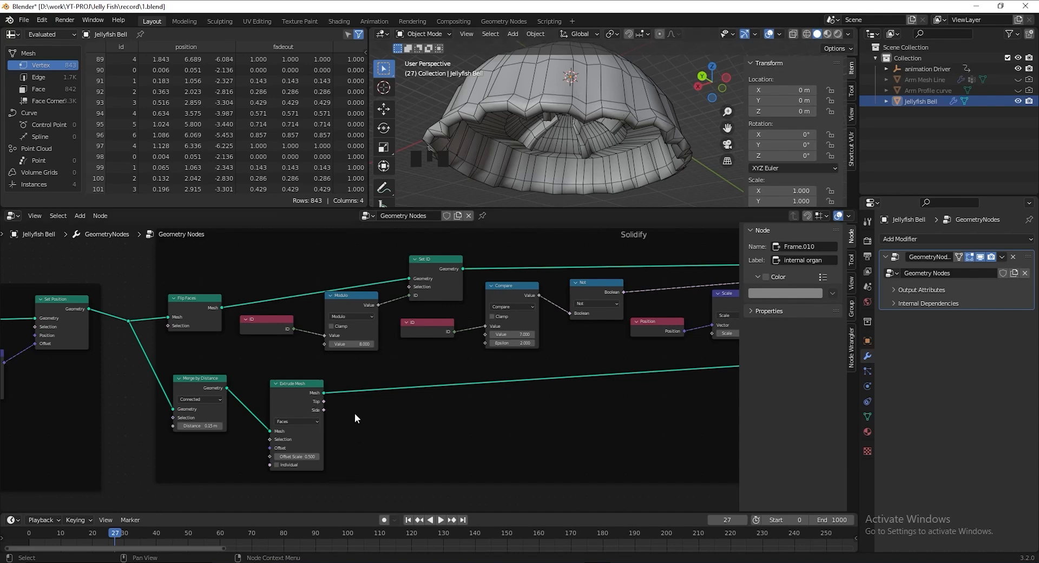
left_click_drag(297, 388, 287, 389)
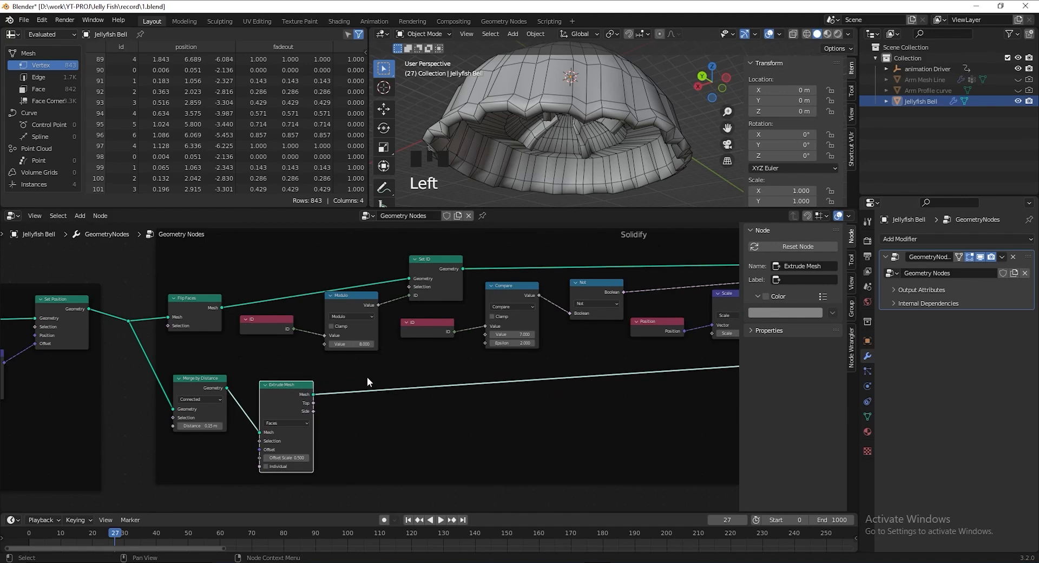
Insert a Store Named Attribute node after Extrude Mesh and set its data type to Vector
middle_click_drag(439, 438, 415, 432)
key("shift+a")
type("store")
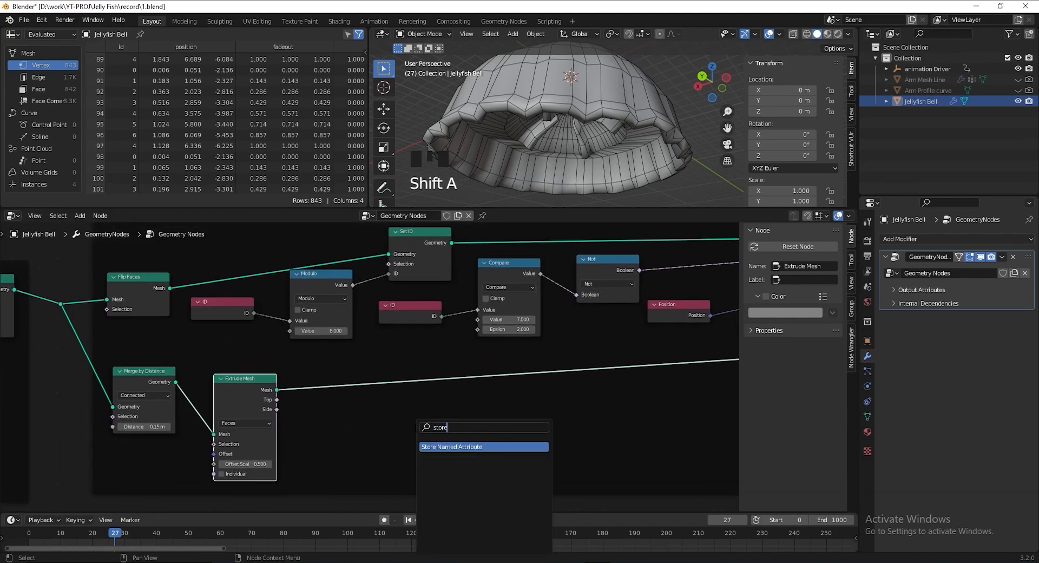
type(" nam")
key("Return")
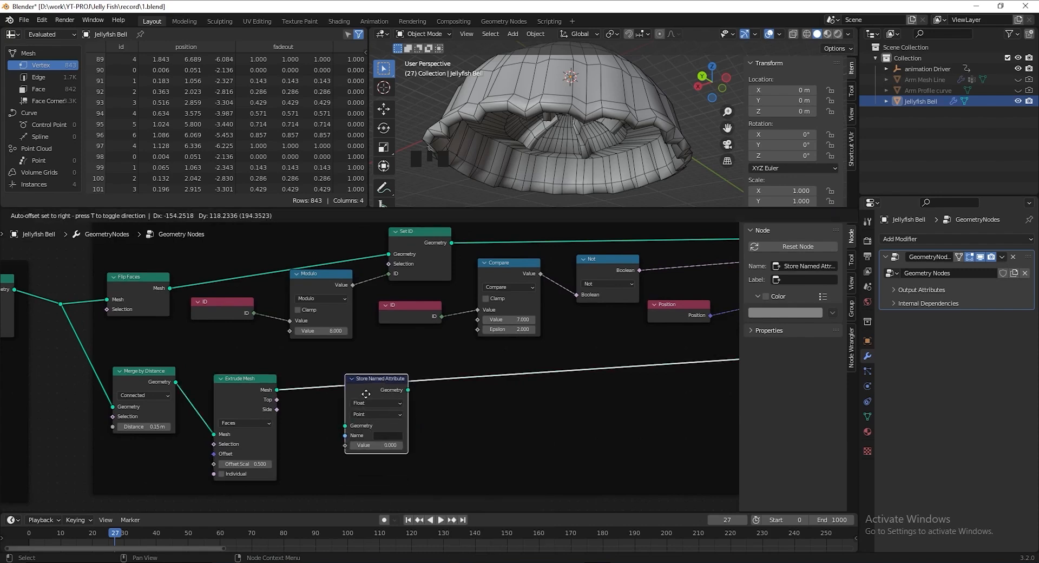
left_click(395, 444)
left_click(311, 410)
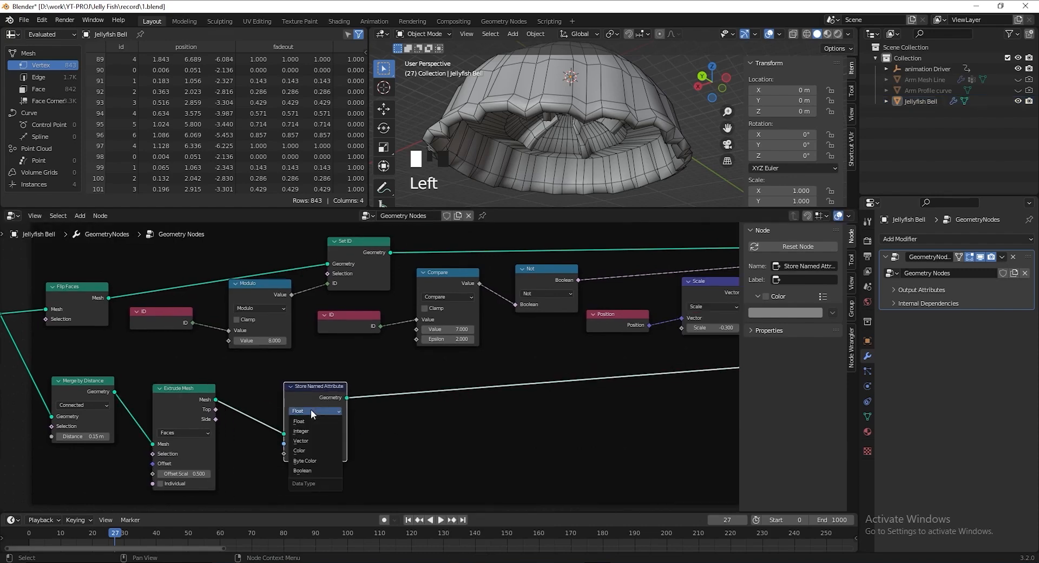
left_click(315, 440)
middle_click_drag(402, 439, 394, 418)
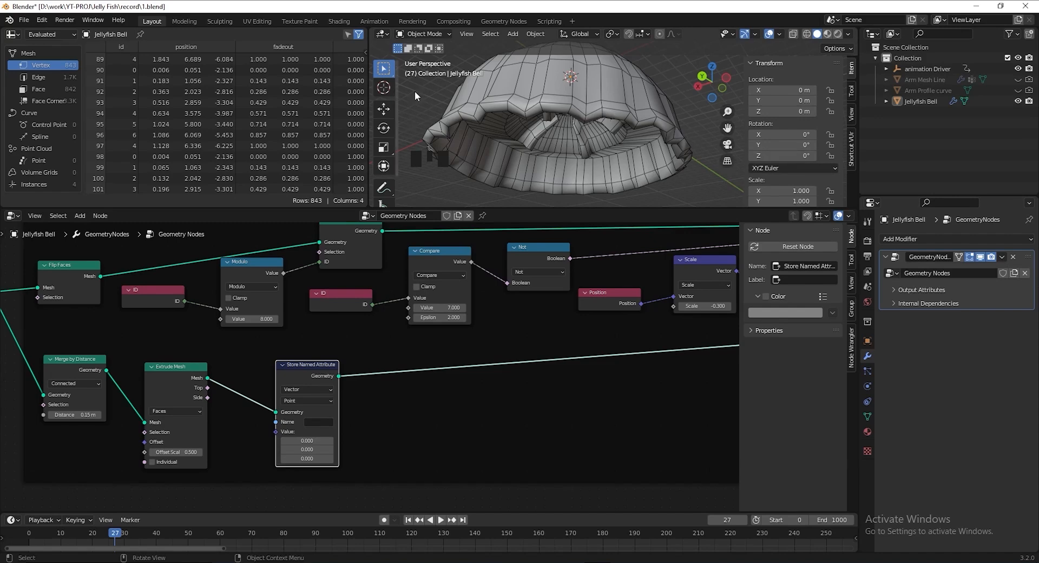
Insert a Set Position node after Store Named Attribute and set its Z offset to -0.5 m
key("shift+a")
left_click(434, 404)
type("set po")
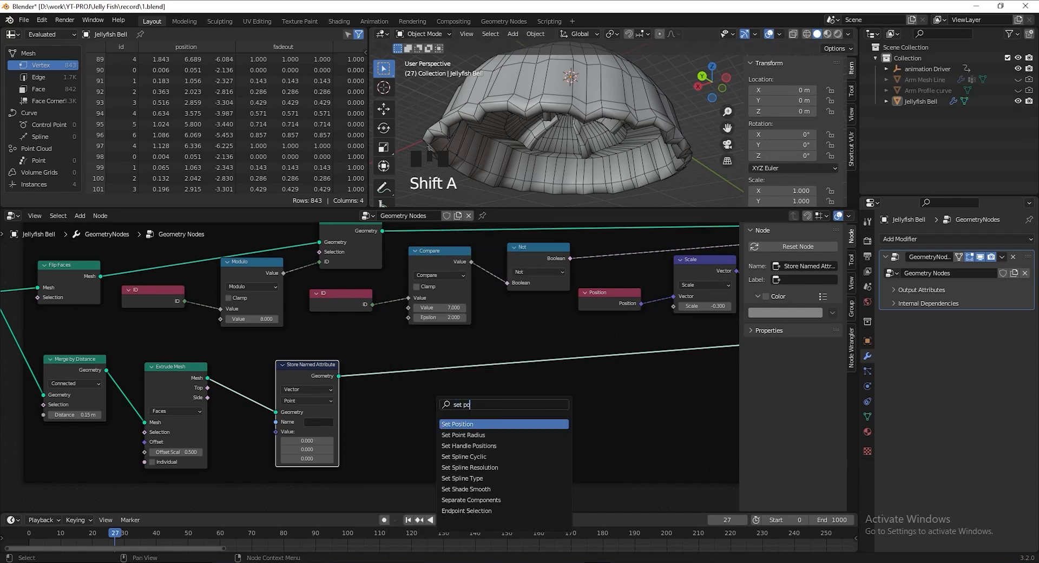
key("Return")
left_click(443, 368)
middle_click_drag(418, 408, 365, 381)
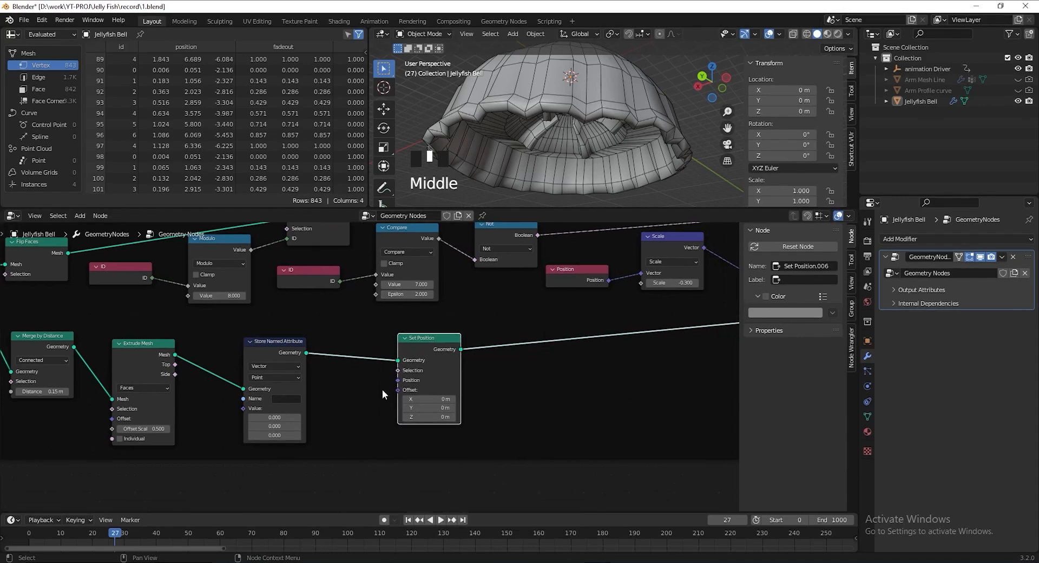
scroll(365, 382, "up", 3)
left_click(441, 433)
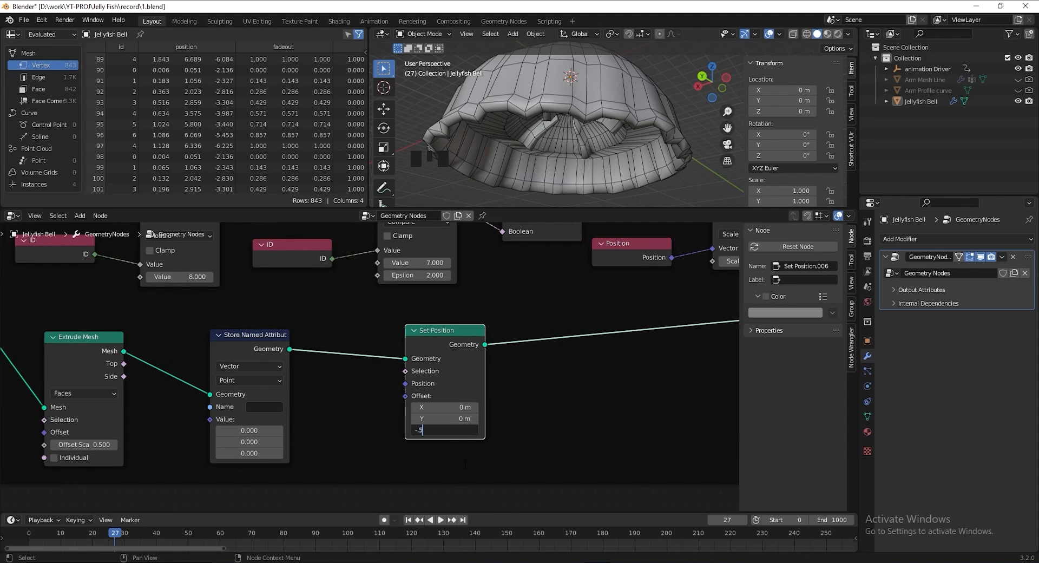
type("-.5")
key("Return")
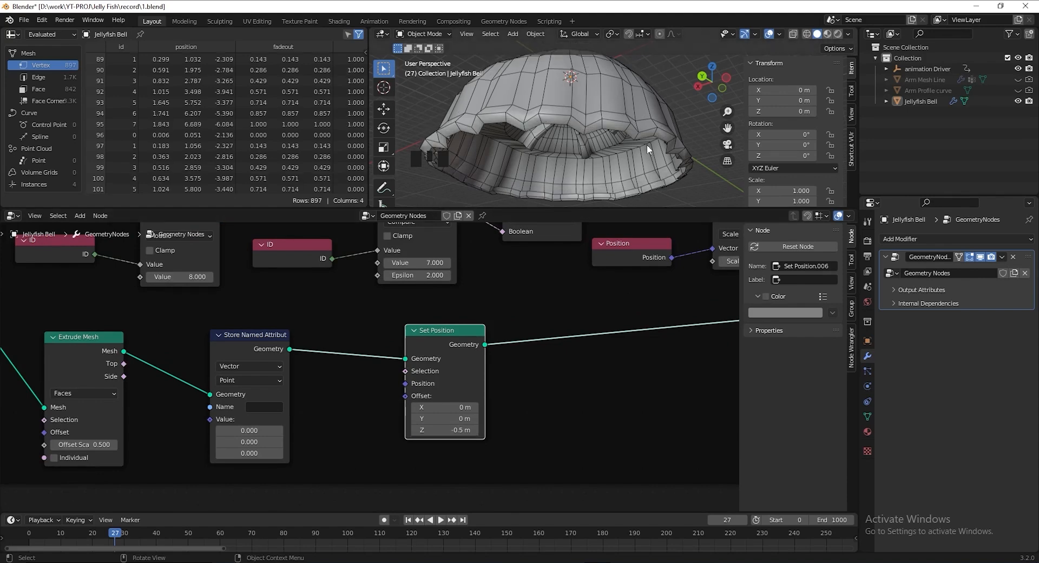
Add an Index node and link it to the Selection input of the new Set Position node
scroll(583, 375, "down", 5)
scroll(409, 376, "up", 4)
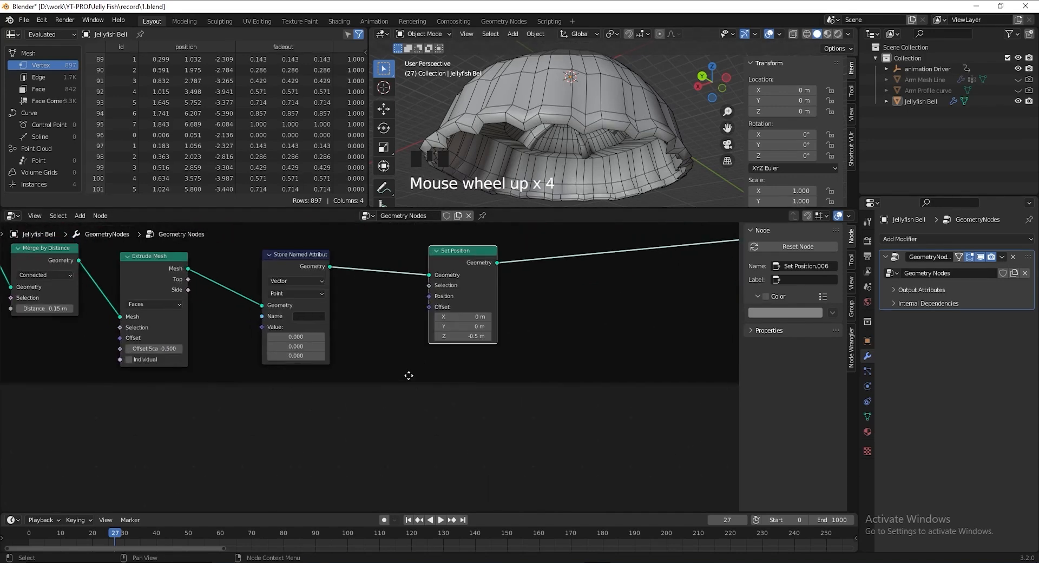
key("shift+a")
type("index")
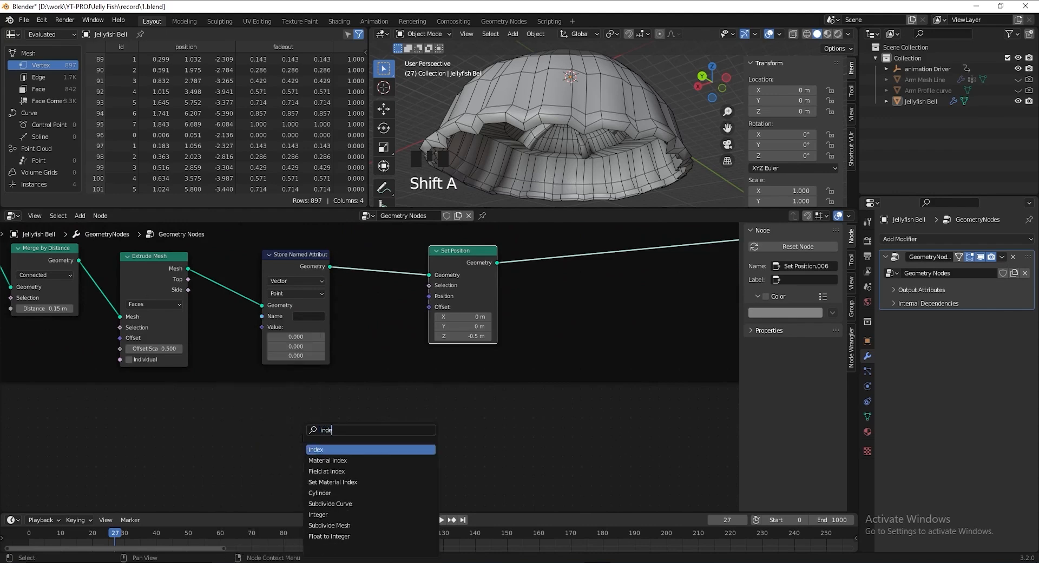
left_click(317, 450)
left_click_drag(224, 446, 430, 285)
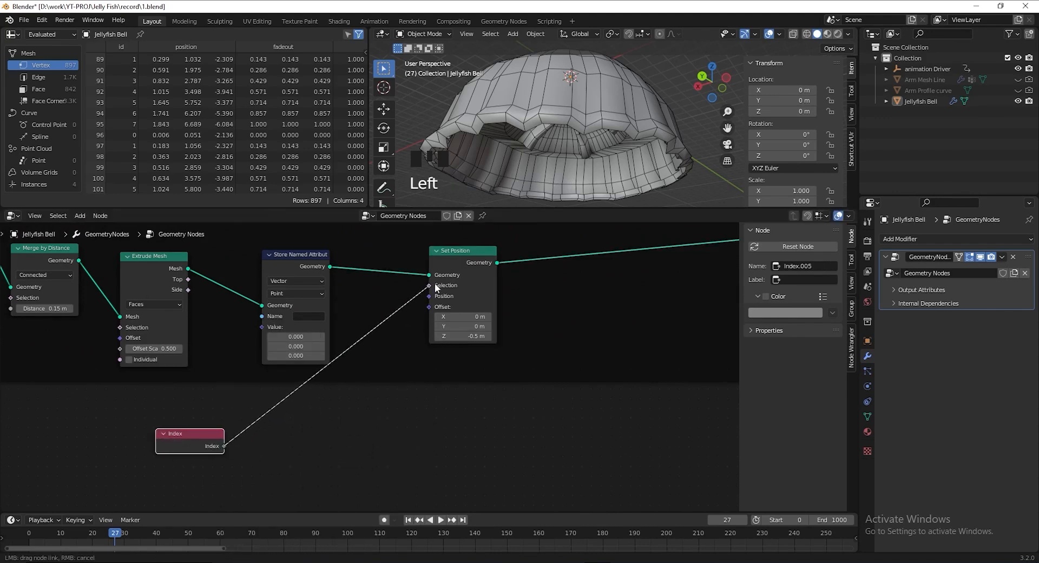
Insert a Math node between Index and Set Position's Selection, set it to Compare, and set its Epsilon to 0
left_click(487, 417)
key("shift+a")
type("math")
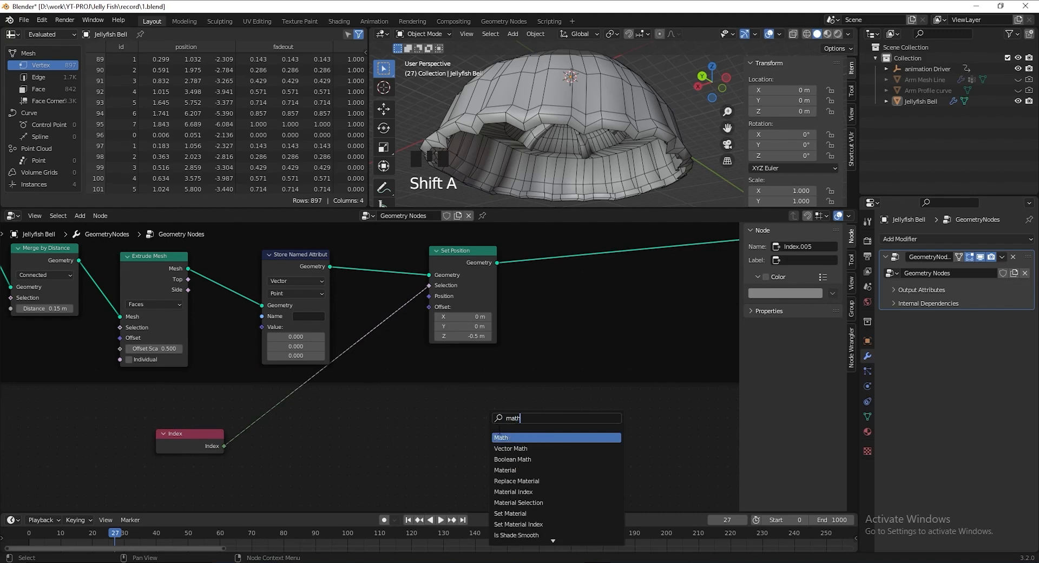
key("Return")
left_click(311, 424)
left_click(311, 423)
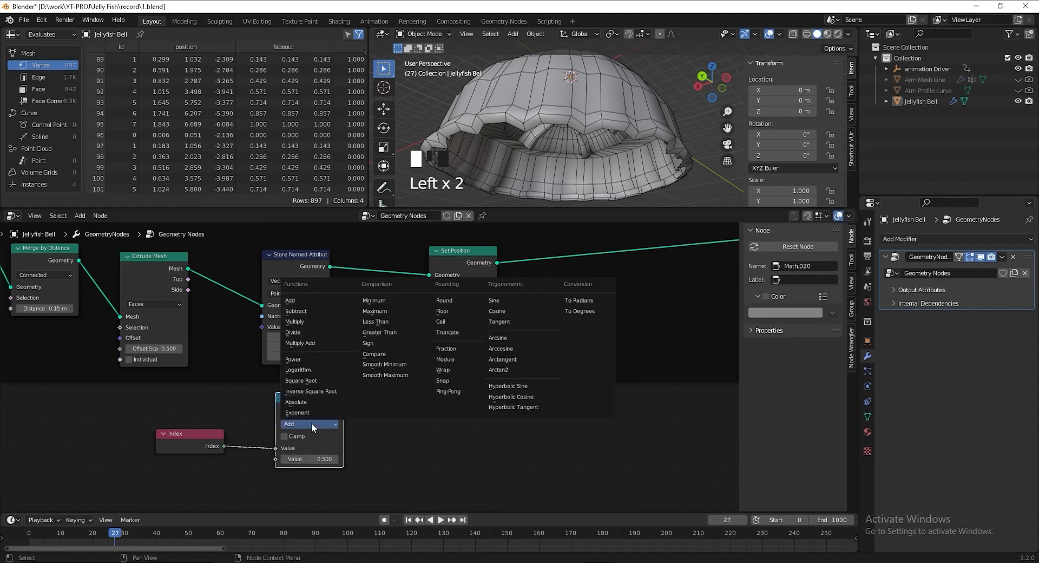
left_click(387, 354)
scroll(349, 450, "up", 4)
left_click(299, 483)
type("0")
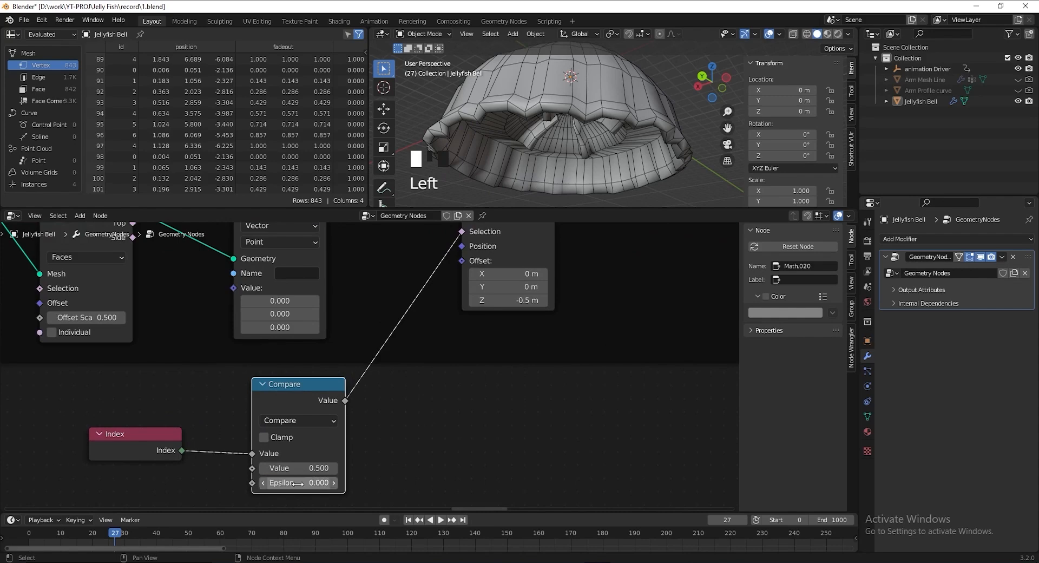
Add an Integer node below Index and link it to the Compare node's second Value input
middle_click_drag(371, 393, 391, 320)
key("shift+a")
type("integer")
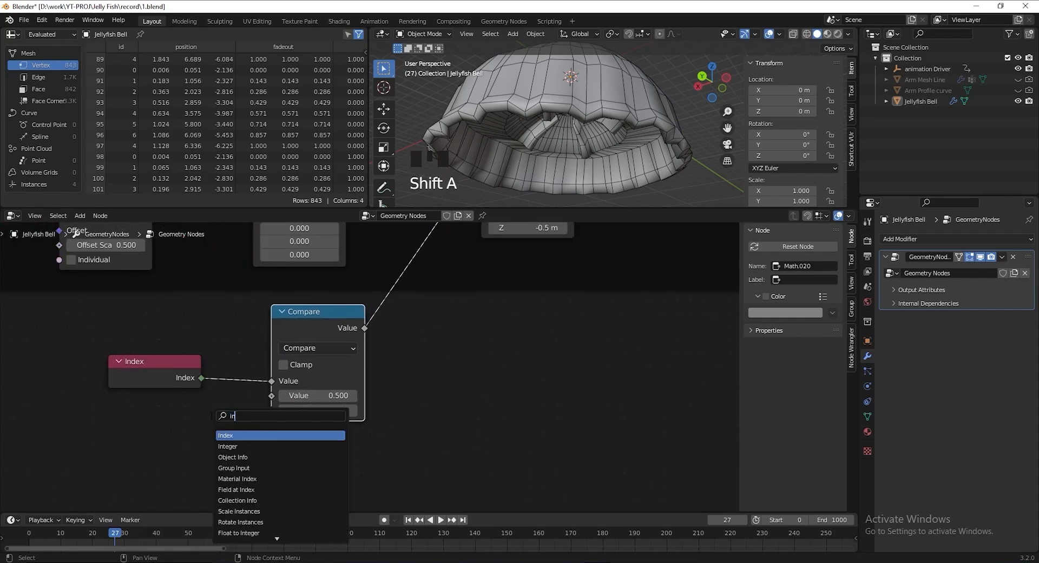
key("Return")
left_click(117, 415)
left_click_drag(186, 428, 272, 395)
Raise the Integer value up to 379, examining which vertex on the bell's lower rim gets displaced
scroll(568, 120, "up", 2)
middle_click_drag(568, 115, 539, 99, "shift")
left_click(163, 450)
left_click(160, 454)
left_click(160, 453)
left_click(161, 454)
left_click(160, 454)
left_click(160, 453)
left_click(160, 454)
left_click(159, 455)
left_click(159, 455)
left_click(161, 458)
left_click(161, 458)
left_click(161, 458)
left_click(79, 456)
left_click(158, 454)
left_click(157, 454)
left_click(158, 454)
left_click(158, 454)
left_click_drag(119, 455, 247, 456)
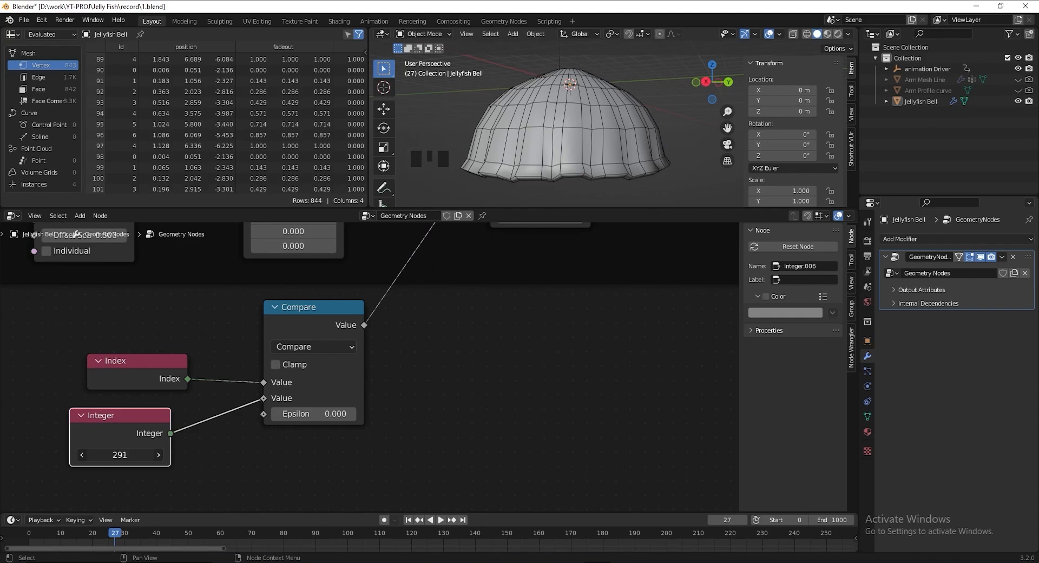
left_click(159, 455)
left_click(160, 455)
left_click(160, 455)
left_click(159, 455)
left_click(159, 455)
left_click(159, 455)
left_click(159, 454)
left_click(160, 454)
left_click(160, 454)
left_click(160, 453)
left_click(160, 454)
middle_click_drag(514, 149, 515, 120)
left_click(160, 456)
left_click(160, 456)
middle_click_drag(516, 120, 500, 139, "shift")
left_click(159, 455)
scroll(561, 150, "up", 1)
scroll(560, 149, "down", 1)
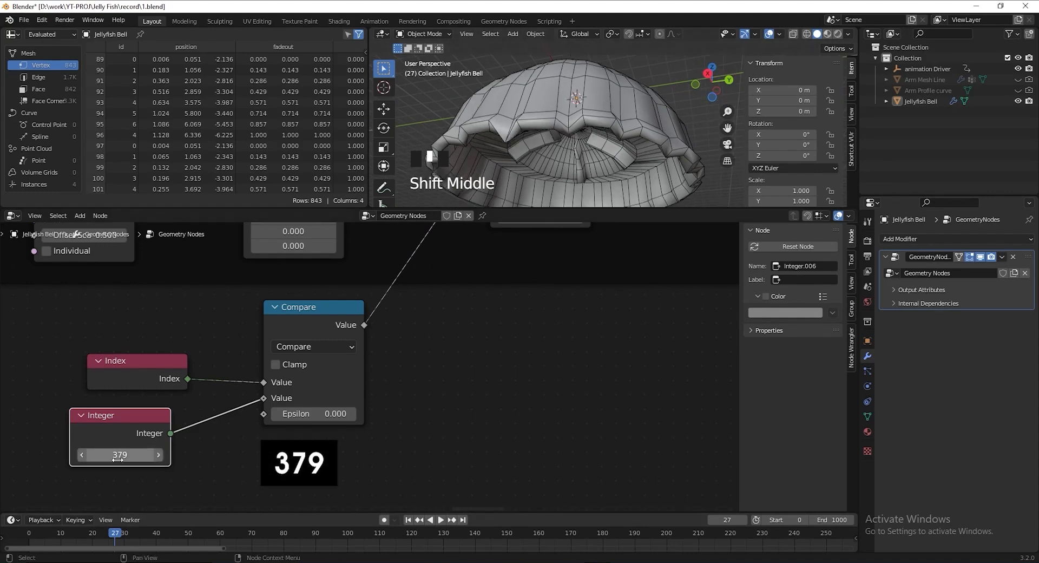
Step the Integer value on to 388 and examine the next displaced point along the bell's rim
middle_click_drag(563, 130, 535, 138)
left_click(159, 456)
left_click(160, 456)
left_click(159, 457)
left_click(159, 457)
left_click(159, 457)
triple_click(159, 457)
scroll(423, 130, "down", 1)
middle_click_drag(423, 130, 400, 140)
left_click(160, 455)
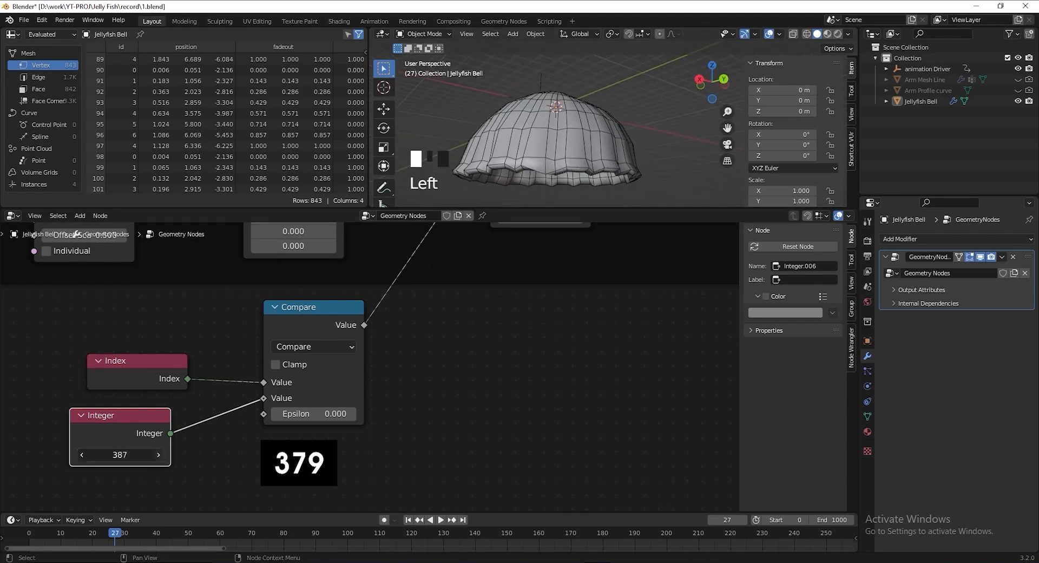
middle_click_drag(525, 140, 551, 121)
scroll(549, 152, "up", 2)
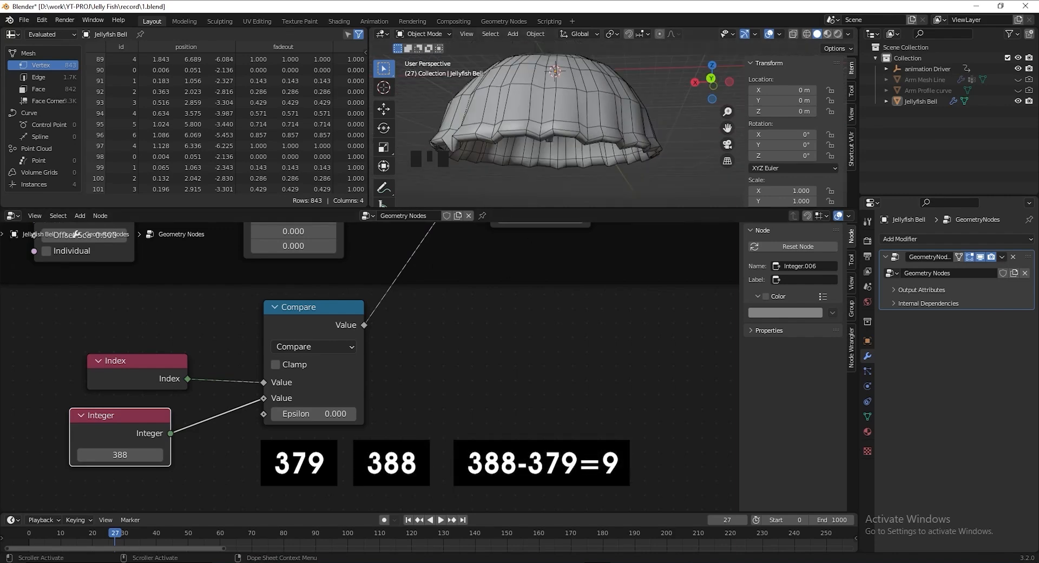
Add 9 to the Integer value twice, giving 397 and 406, and check which rim point is displaced each time
left_click(119, 455)
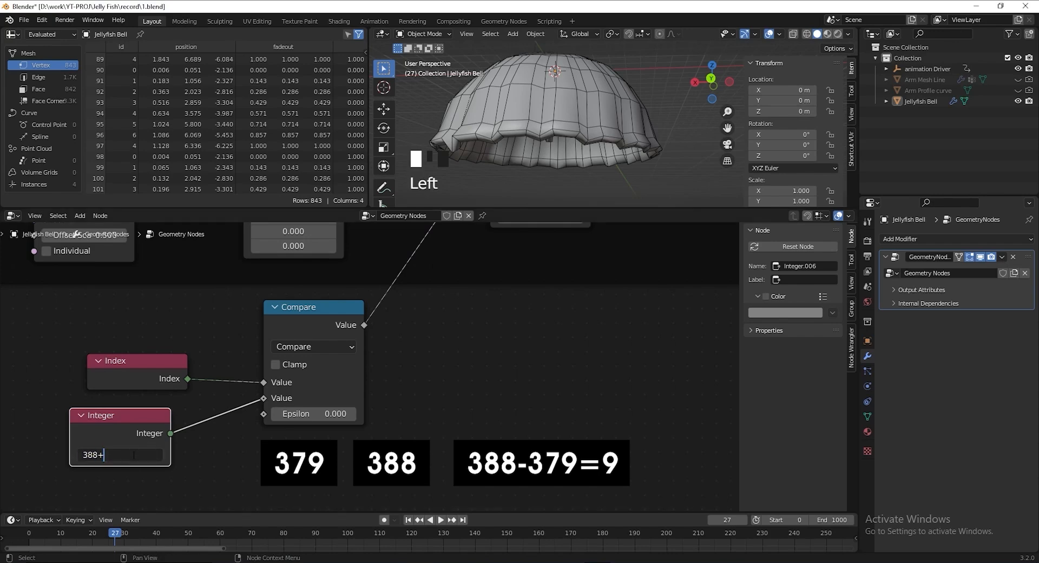
key("Return")
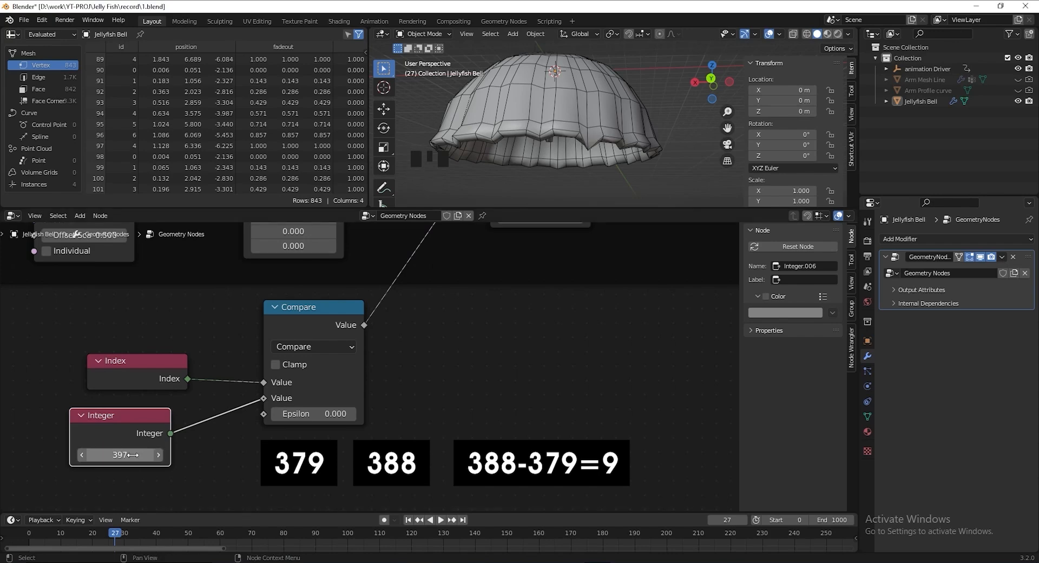
key("ctrl+z")
middle_click_drag(487, 124, 522, 124)
middle_click_drag(522, 124, 450, 112, "shift")
middle_click_drag(189, 472, 190, 456)
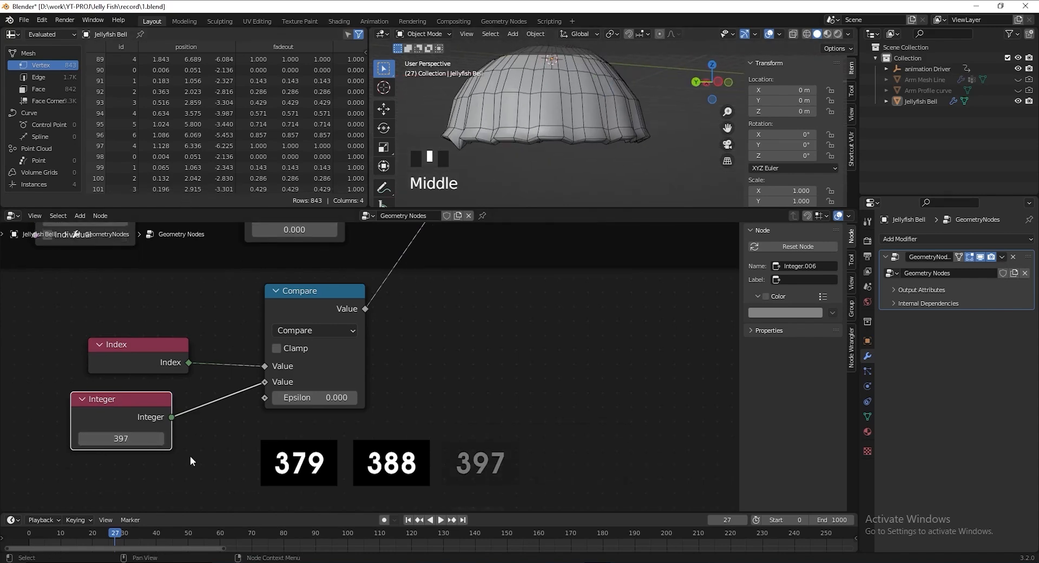
left_click(132, 440)
left_click(132, 439)
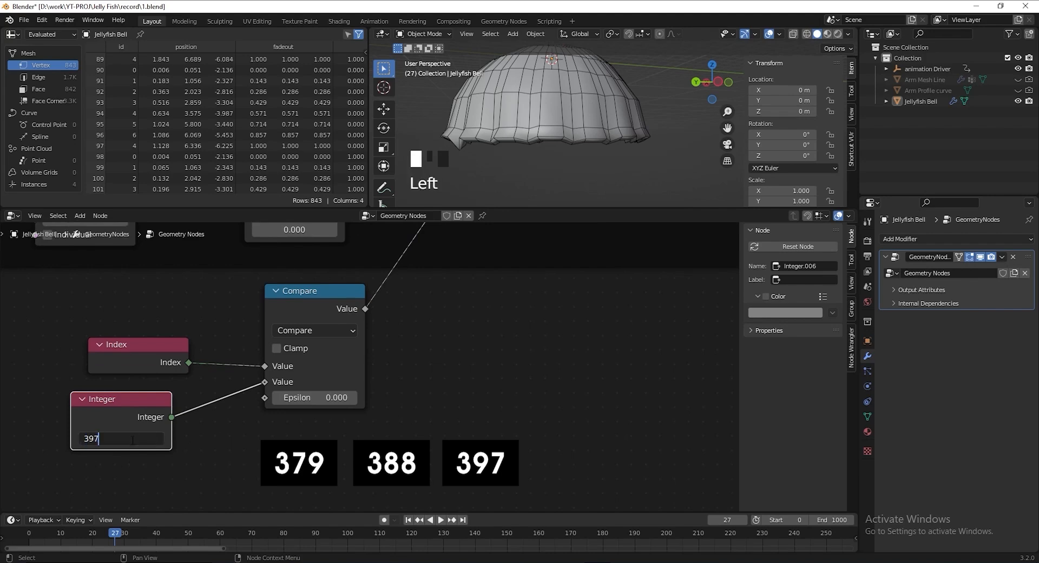
key("Return")
scroll(404, 426, "down", 1)
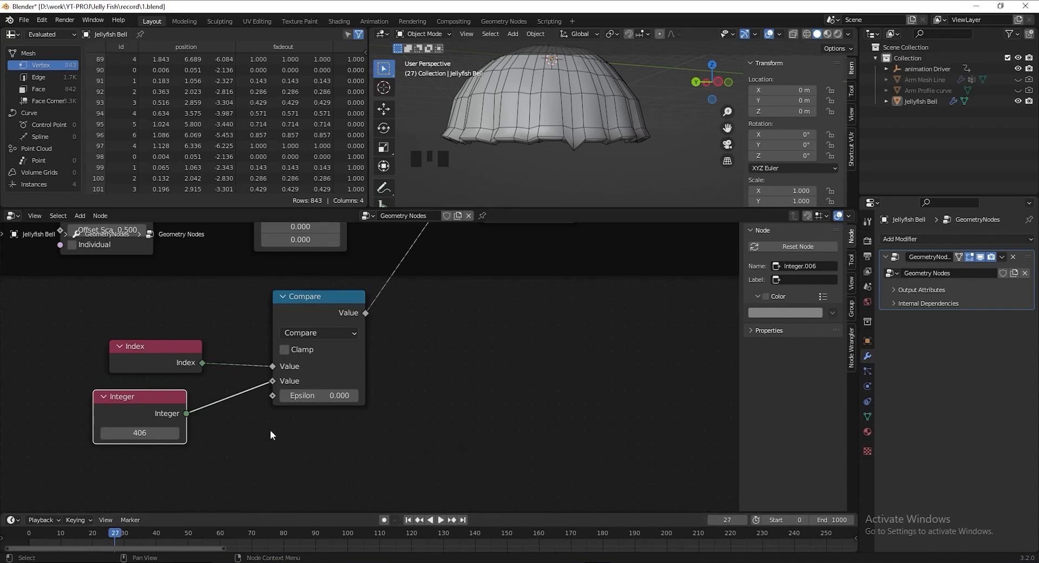
Change the Compare node's operation to Greater Than and set the Integer value to 378
left_click(328, 333)
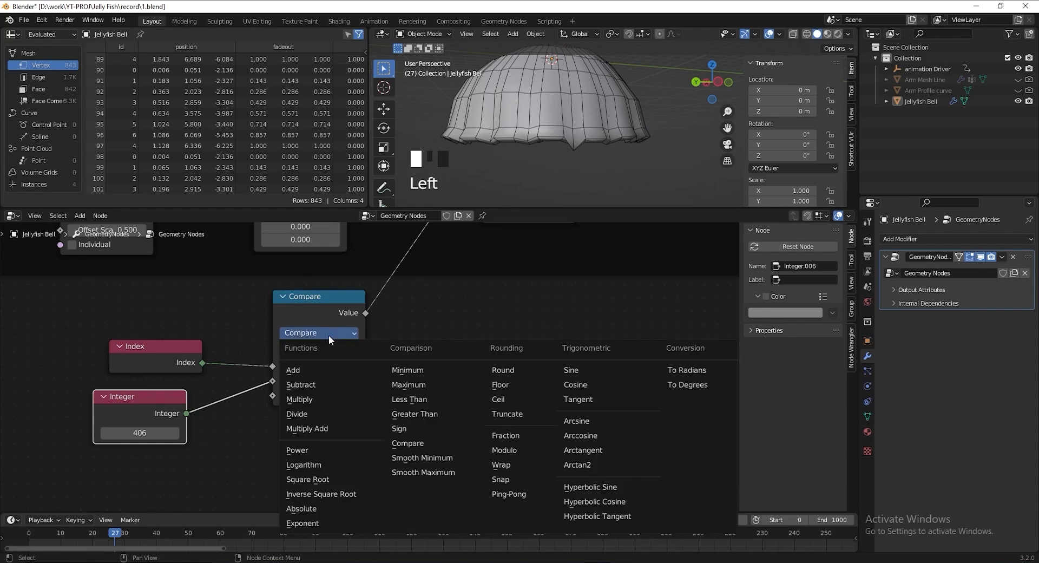
left_click(422, 415)
left_click(115, 430)
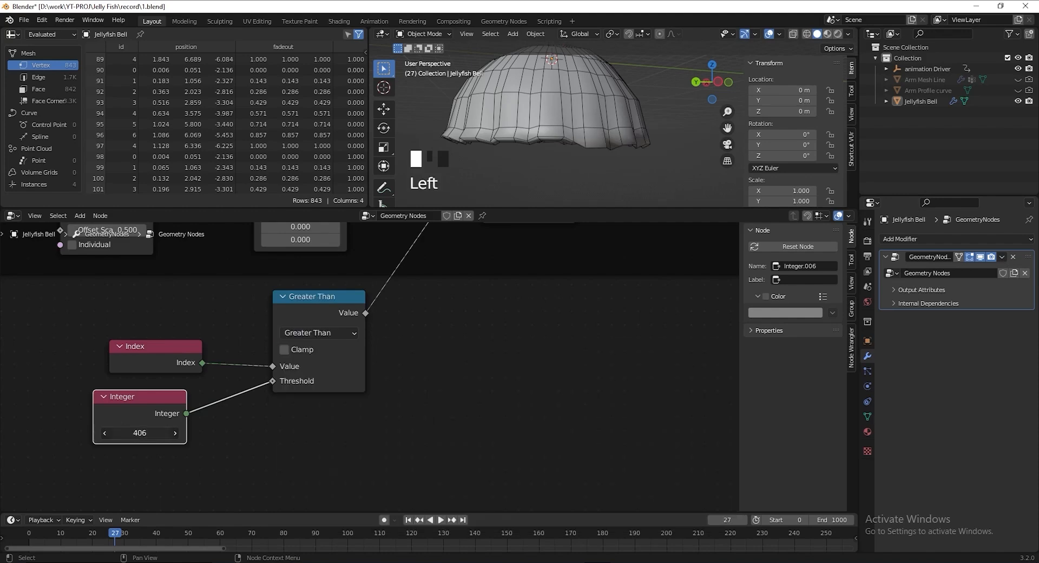
type("378")
key("Return")
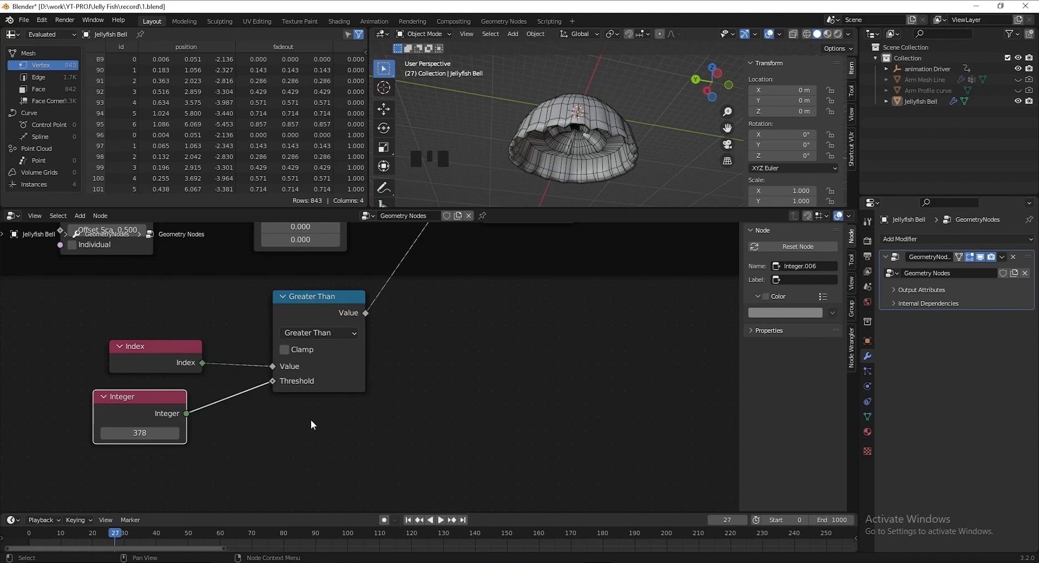
Duplicate Greater Than with its links, cut the copy's Integer link, and make the copy a Modulo with value 9
left_click(336, 312)
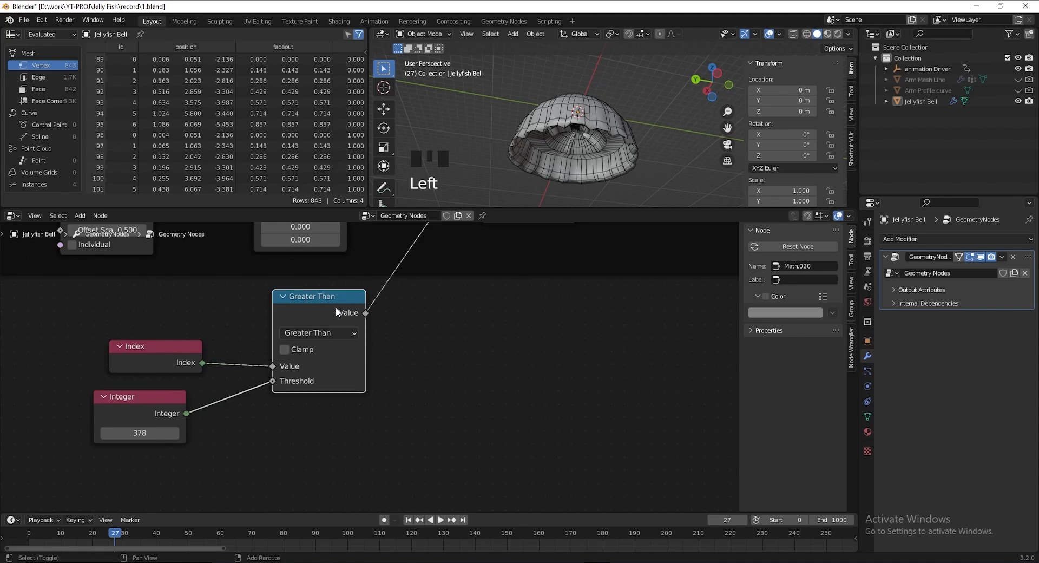
key("ctrl+shift+d")
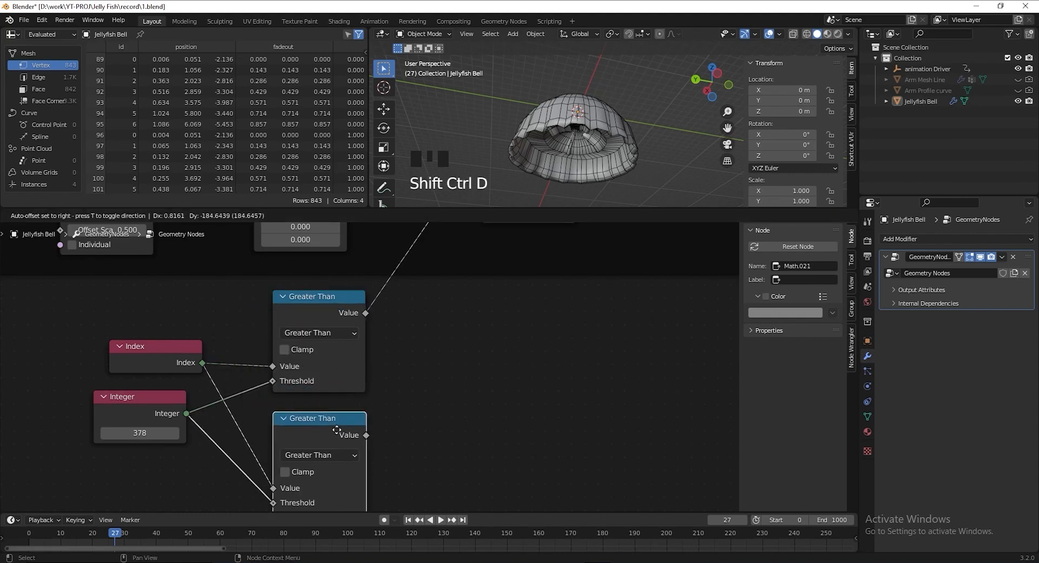
left_click(336, 430)
middle_click_drag(336, 430, 345, 386)
right_click_drag(239, 392, 206, 432, "ctrl")
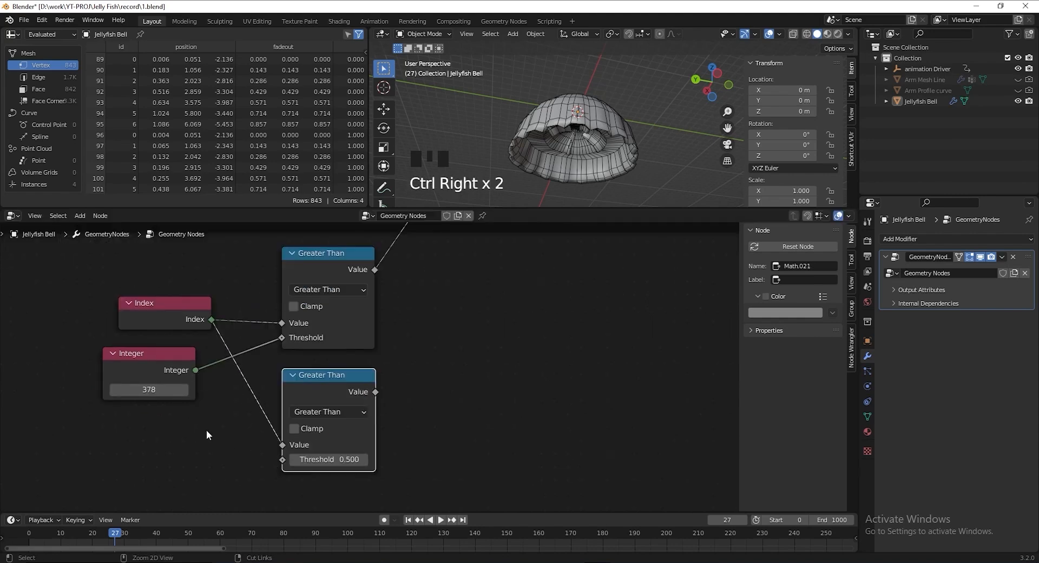
left_click(361, 413)
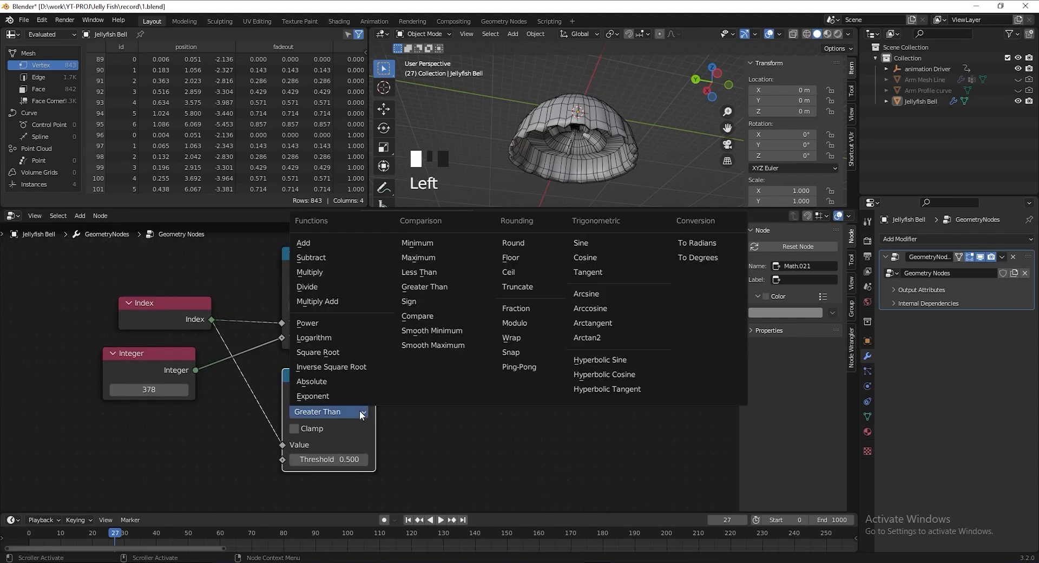
left_click(514, 324)
left_click(337, 459)
key("Return")
Insert a Vector Math node after Greater Than, set it to Multiply, and link Modulo to its second Vector input
middle_click_drag(442, 262, 406, 341)
key("shift+a")
type("vector")
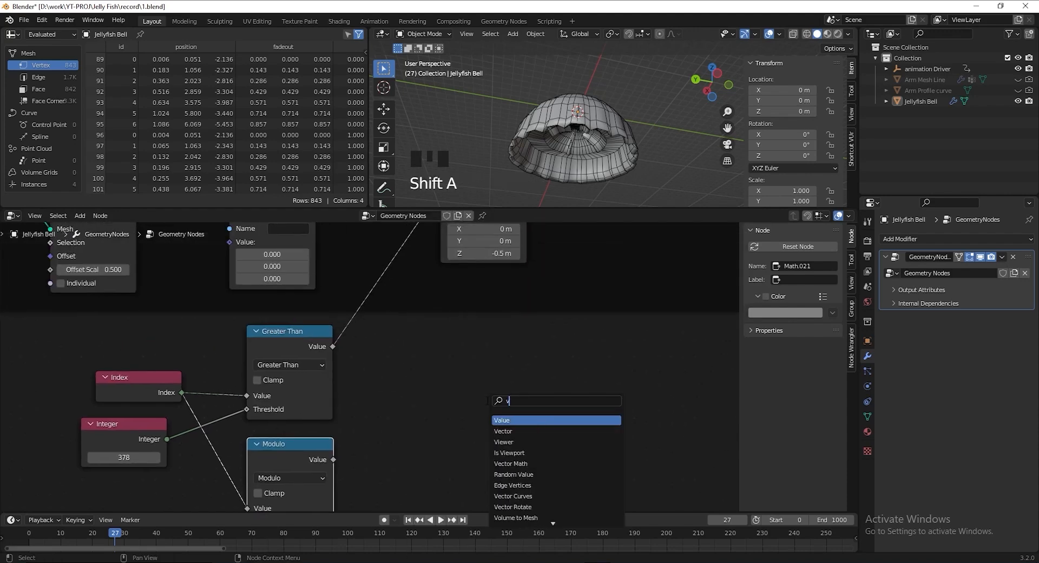
key("Down")
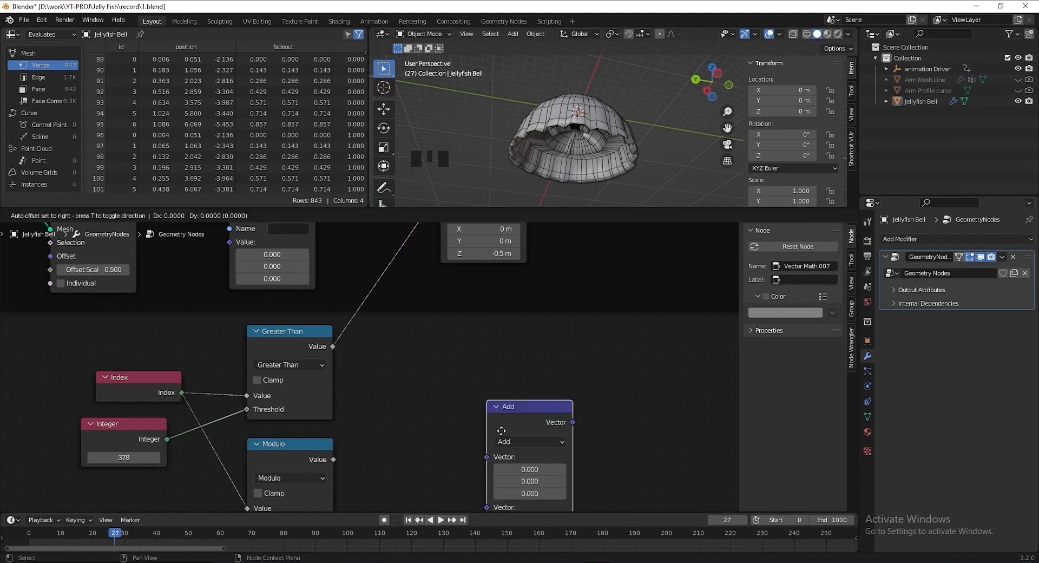
key("Return")
left_click(417, 354)
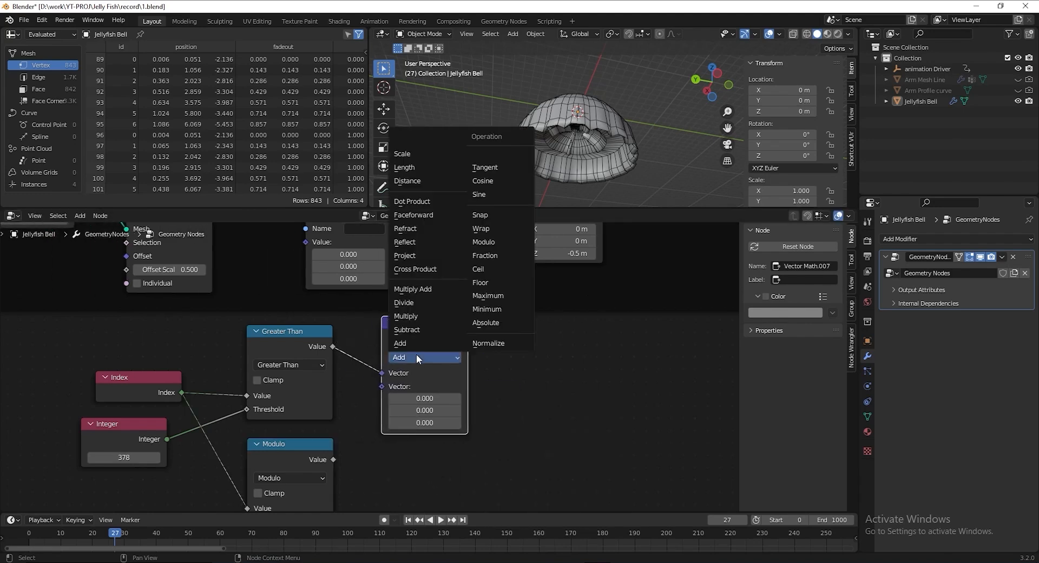
left_click(417, 316)
middle_click_drag(460, 344, 454, 321)
left_click_drag(328, 436, 373, 364)
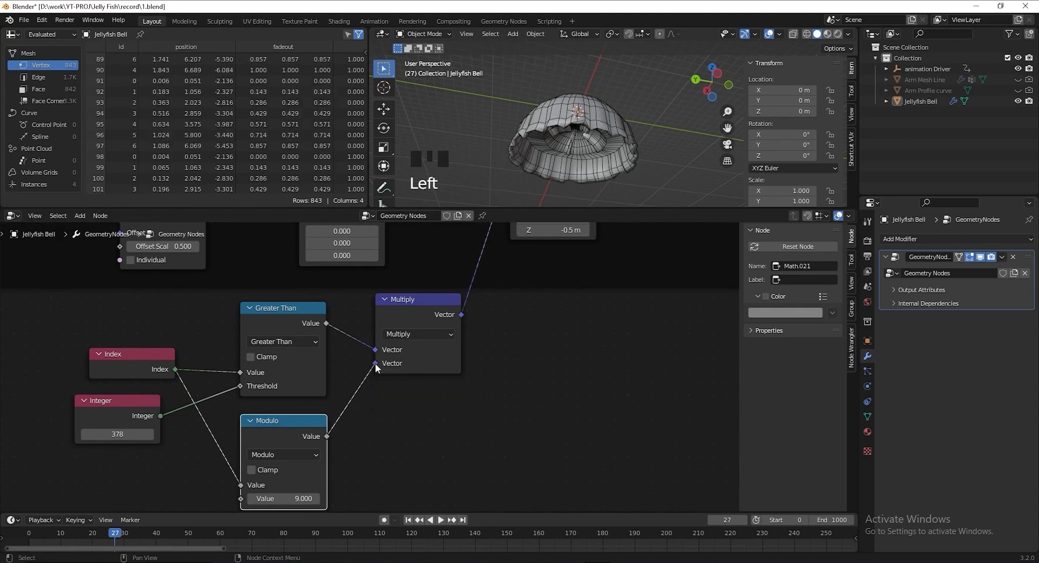
Insert a Boolean Math node between Modulo and Multiply and set its operation to Not
mouse_move(281, 426)
left_mouse_down()
mouse_move(304, 426)
mouse_move(273, 425)
left_mouse_up()
key("shift+a")
type("boolean")
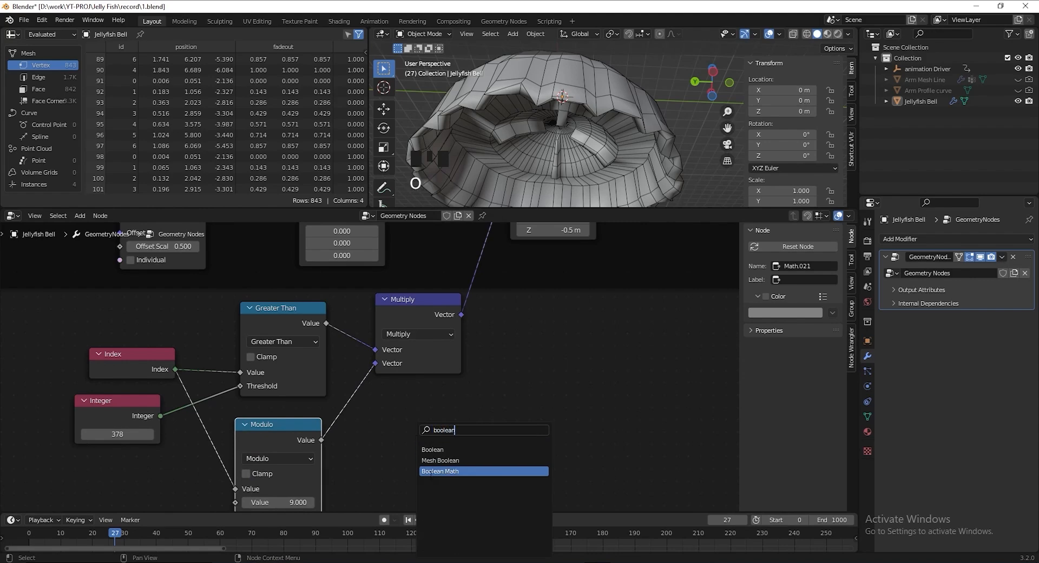
left_click(440, 471)
left_click(406, 443)
left_click(408, 436)
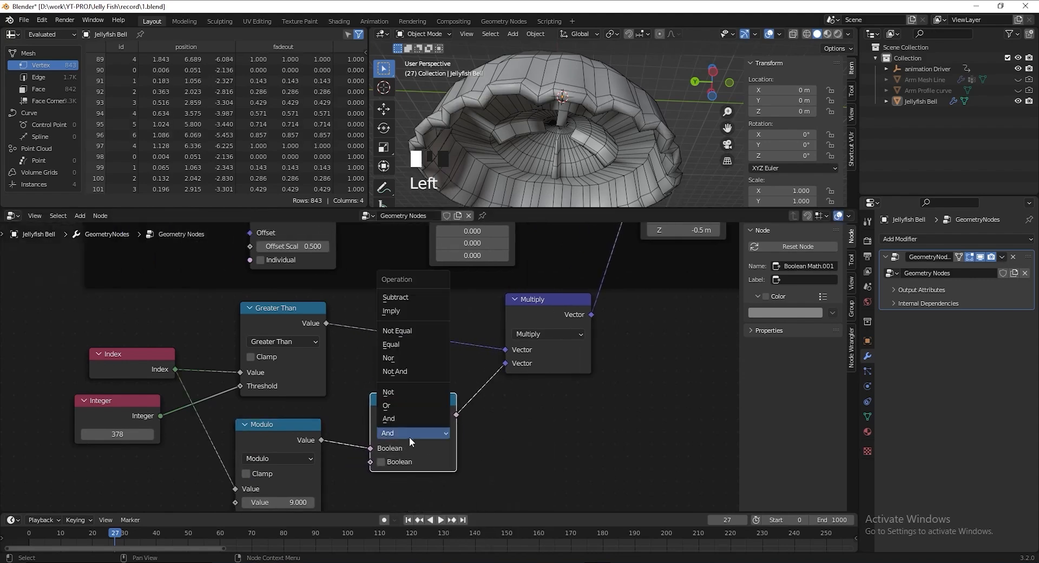
left_click(408, 392)
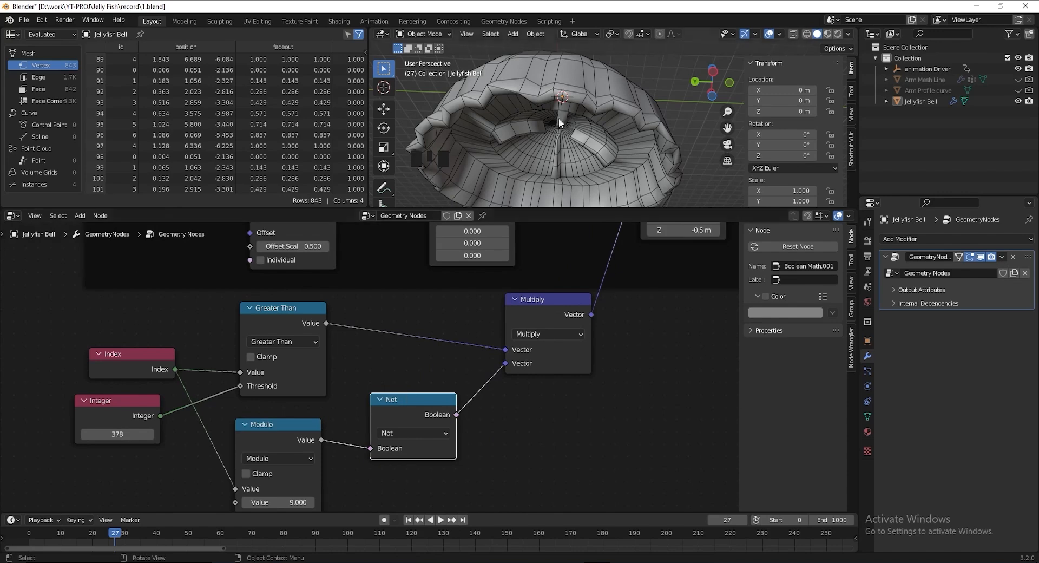
Test the rim selection by varying Set Position's Z offset, and remove that node while keeping the geometry link
middle_click_drag(574, 77, 577, 130)
scroll(577, 131, "down", 1)
middle_click_drag(644, 263, 601, 297)
mouse_move(639, 265)
left_mouse_down()
mouse_move(674, 264)
mouse_move(641, 265)
mouse_move(649, 264)
left_mouse_up()
scroll(541, 331, "down", 6)
scroll(517, 310, "up", 3)
left_click(519, 250)
left_click_drag(521, 250, 537, 253)
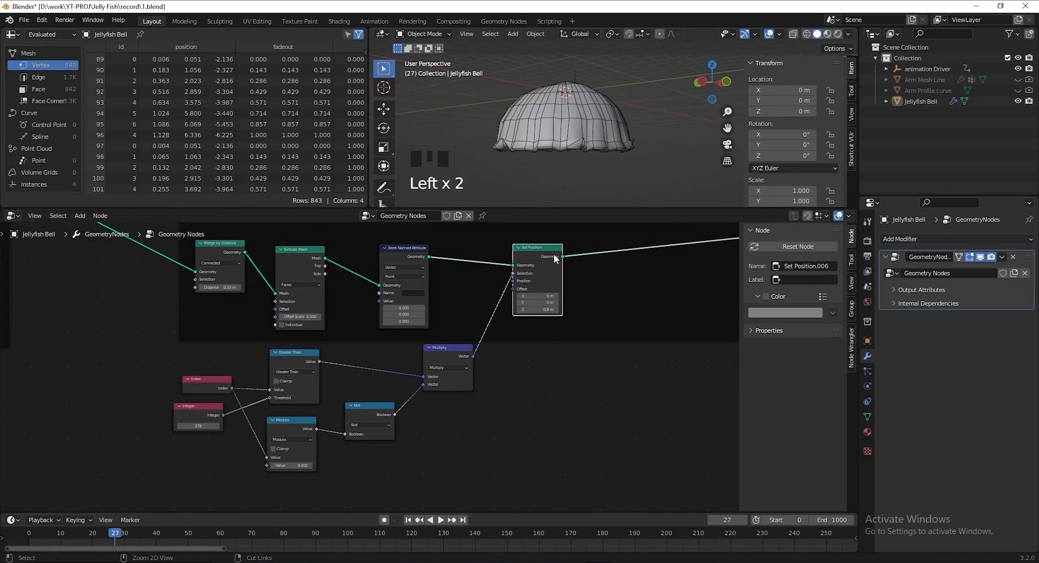
key("ctrl+x")
Move Store Named Attribute further from Extrude Mesh, reposition Multiply, and link its Vector output to the attribute's Value
left_click_drag(408, 253, 515, 247)
left_click_drag(446, 353, 415, 362)
scroll(414, 365, "up", 3)
middle_click_drag(392, 394, 411, 394)
left_click_drag(411, 394, 440, 385)
left_click_drag(504, 359, 543, 262)
middle_click_drag(543, 262, 501, 332)
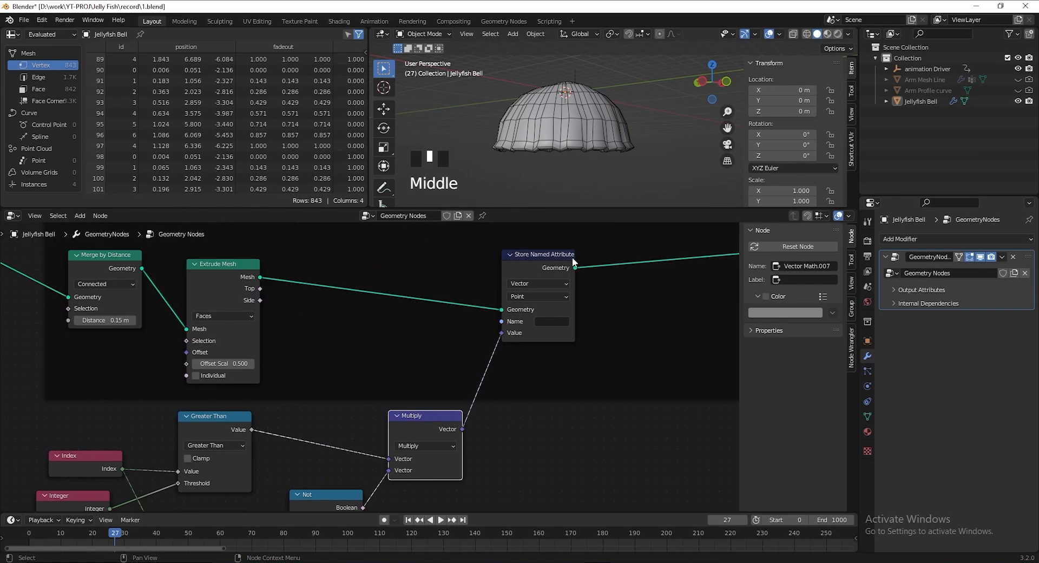
Name the stored attribute "Tentacles"
left_click(560, 321)
type("Tentacle")
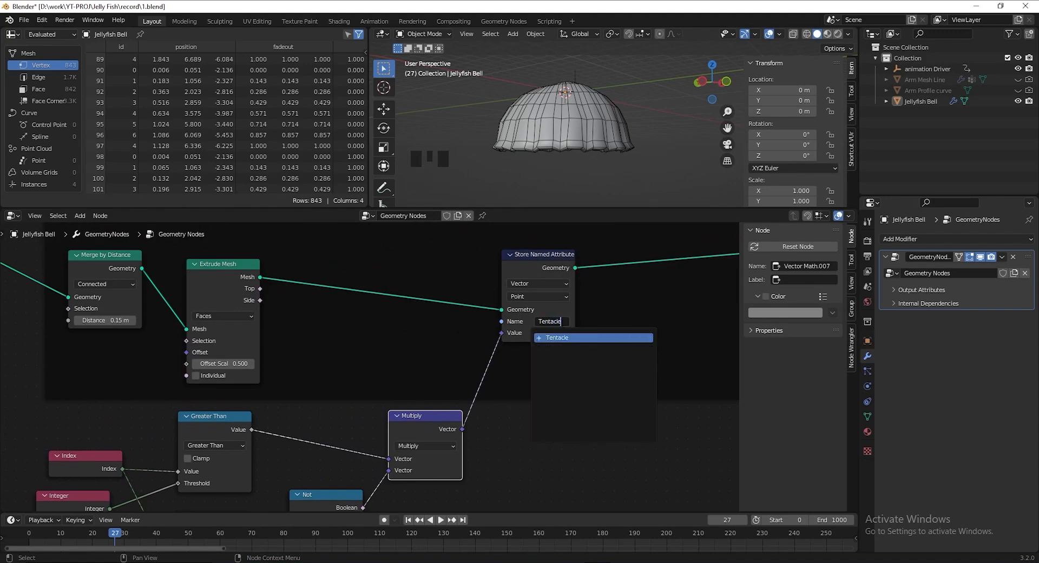
type("s")
left_click(594, 337)
Join the Index, Integer, Greater Than, Modulo, Not and Multiply nodes in a frame labelled "Tentacles points selection"
scroll(480, 441, "down", 4)
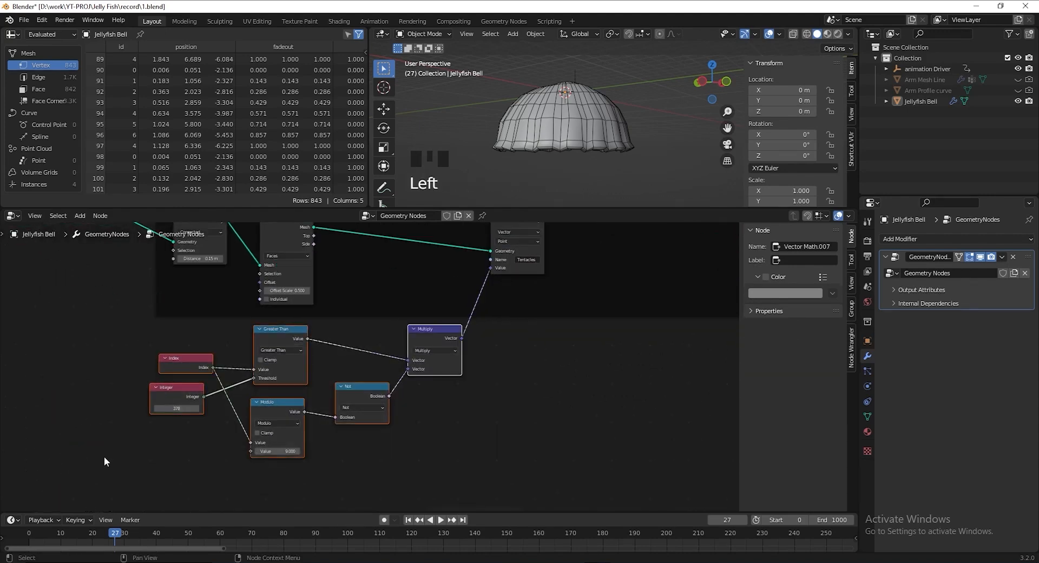
key("ctrl+j")
key("F2")
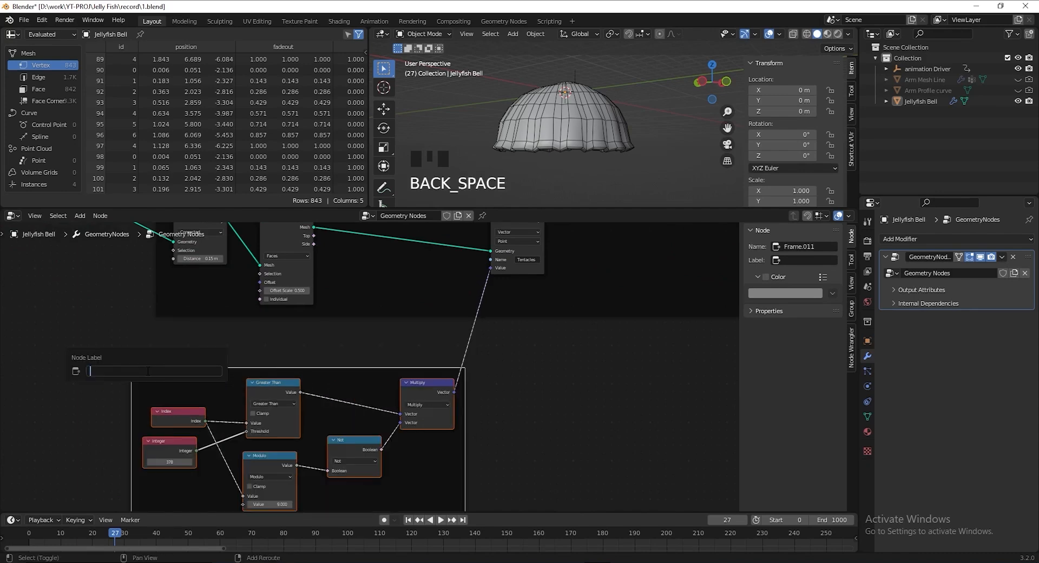
type("Tentacles points selection")
key("Return")
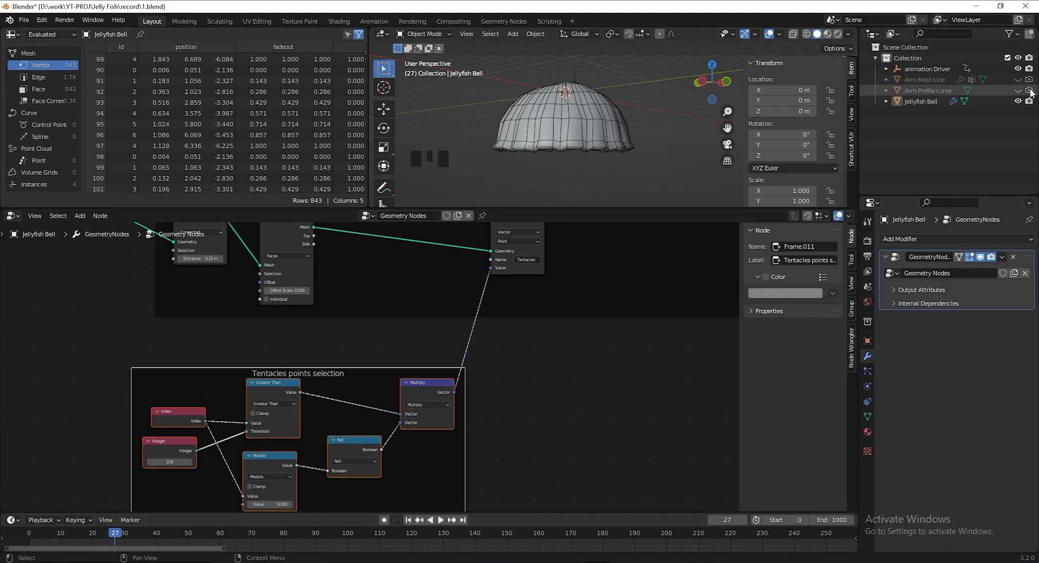
Hide the Jellyfish Bell object in the viewport and save the file
left_click(1018, 101)
left_click(978, 123)
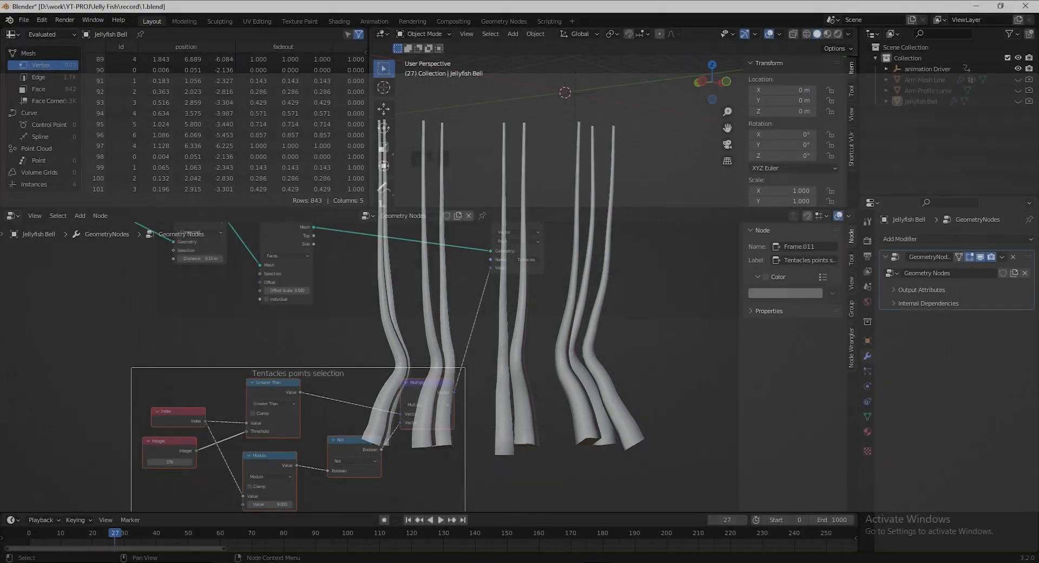
key("ctrl+s")
Add a cube, enlarge the 3D view area, and rename the new object "Tentacles"
middle_click_drag(570, 102, 577, 165)
key("shift+a")
mouse_move(557, 92)
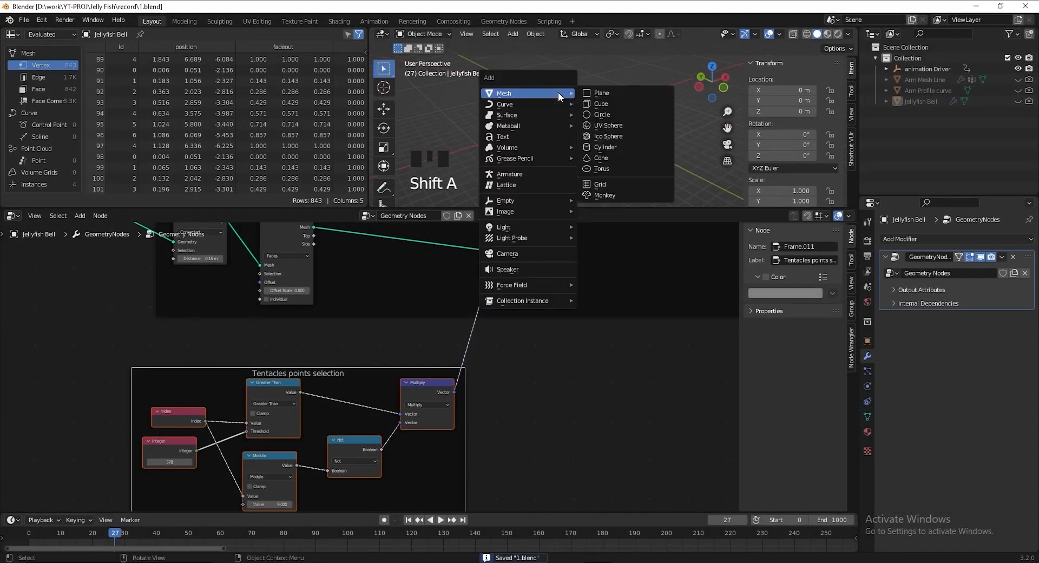
left_click(624, 100)
left_click_drag(533, 207, 533, 300)
left_click_drag(367, 271, 189, 278)
double_click(518, 187)
double_click(910, 102)
type("Tentacles")
key("Return")
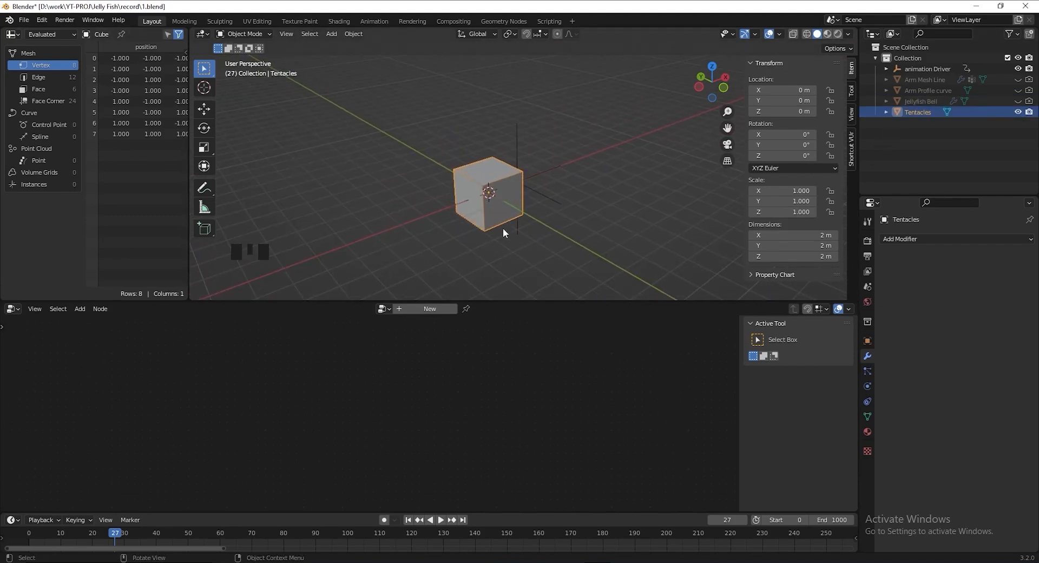
Merge all of the Tentacles cube's vertices into a single vertex at their center
key("Tab")
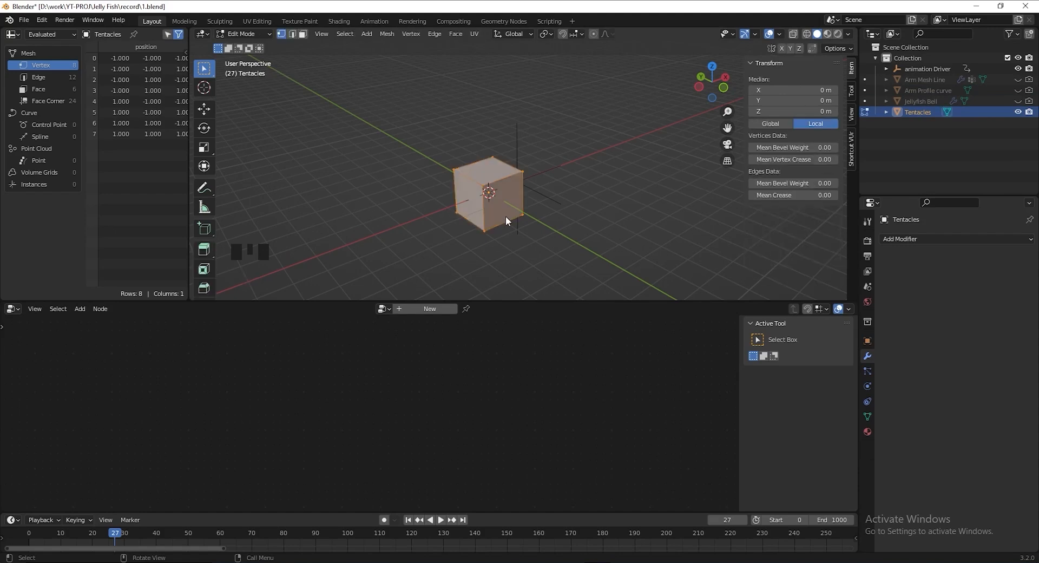
key("m")
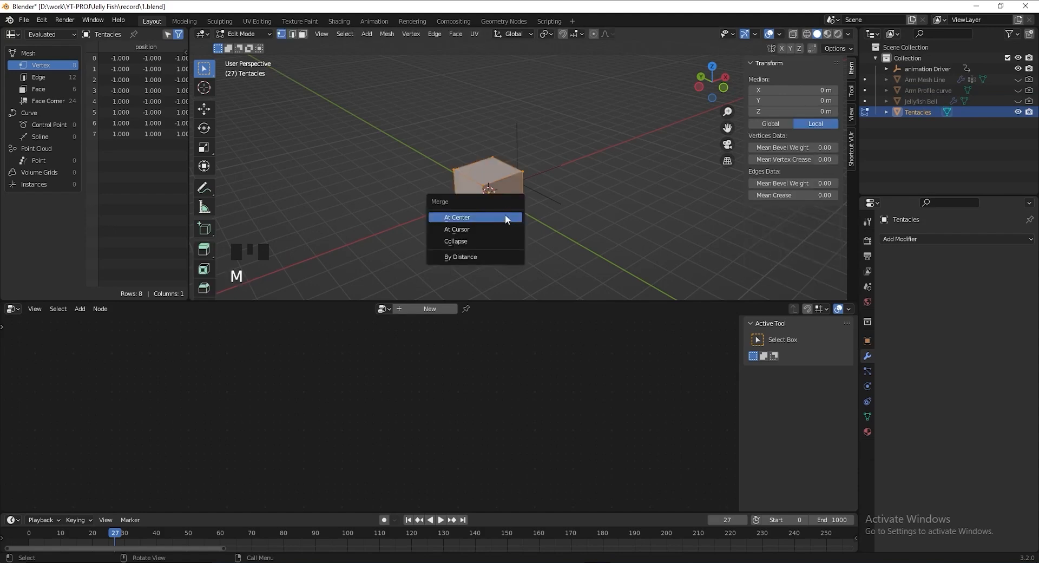
left_click(505, 214)
Extrude the vertex straight down along Z and set the new vertex's Z position to -25 m
key("g")
key("z")
left_click(497, 256)
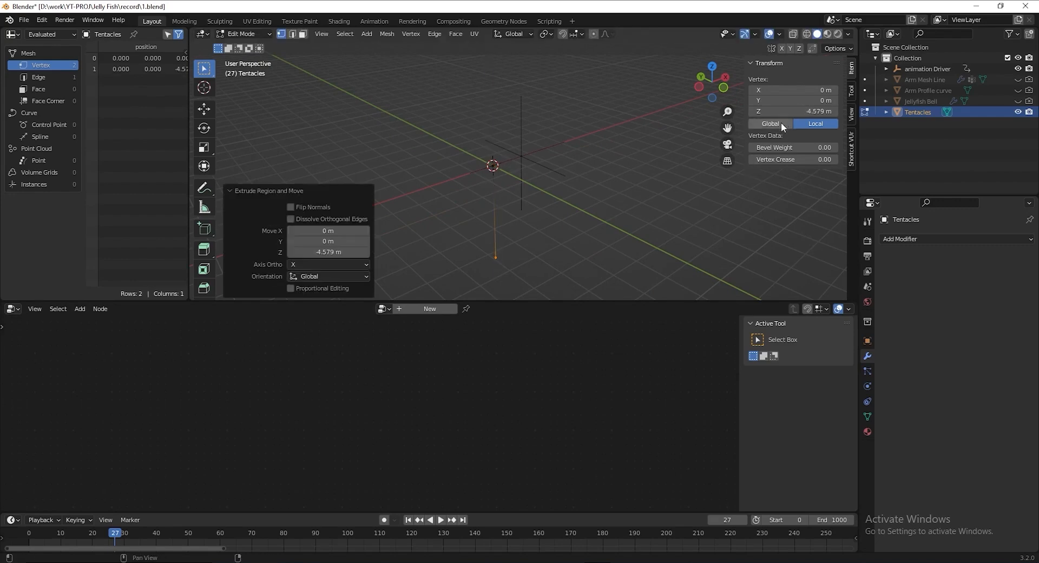
left_click(788, 112)
key("BackSpace")
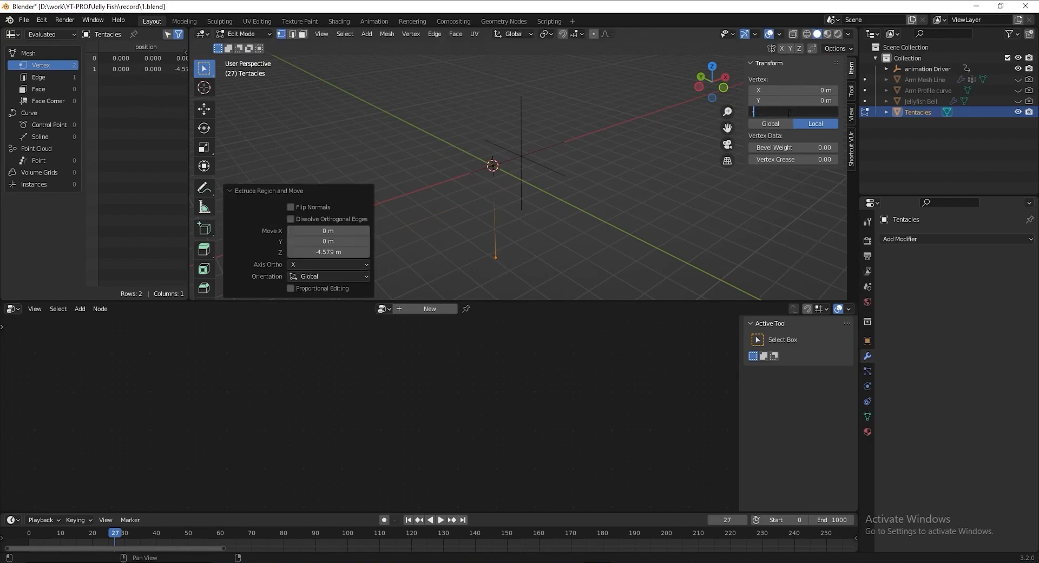
key("Return")
scroll(550, 193, "down", 8)
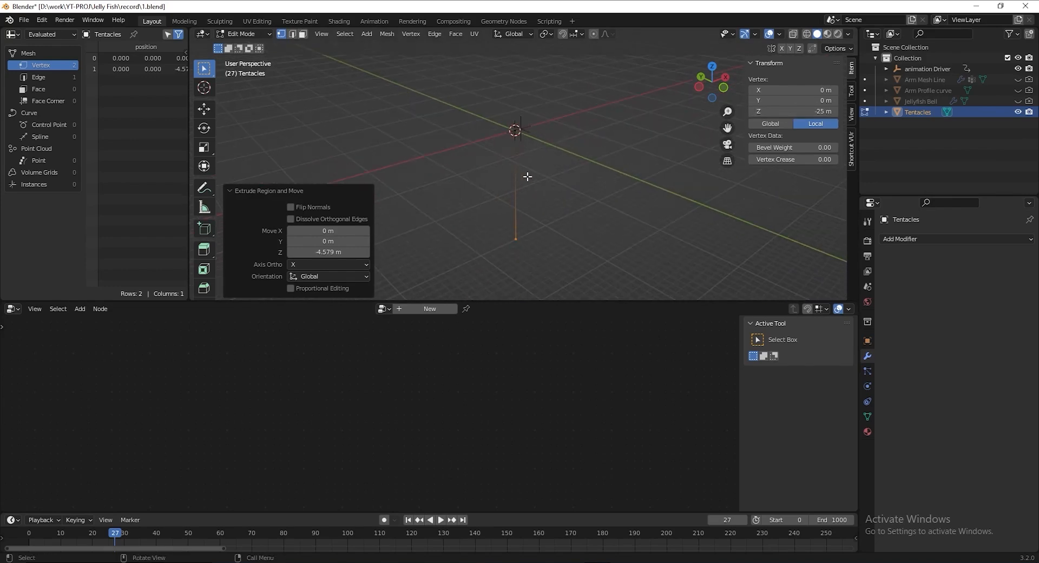
Subdivide the whole vertical edge with 50 cuts
key("a")
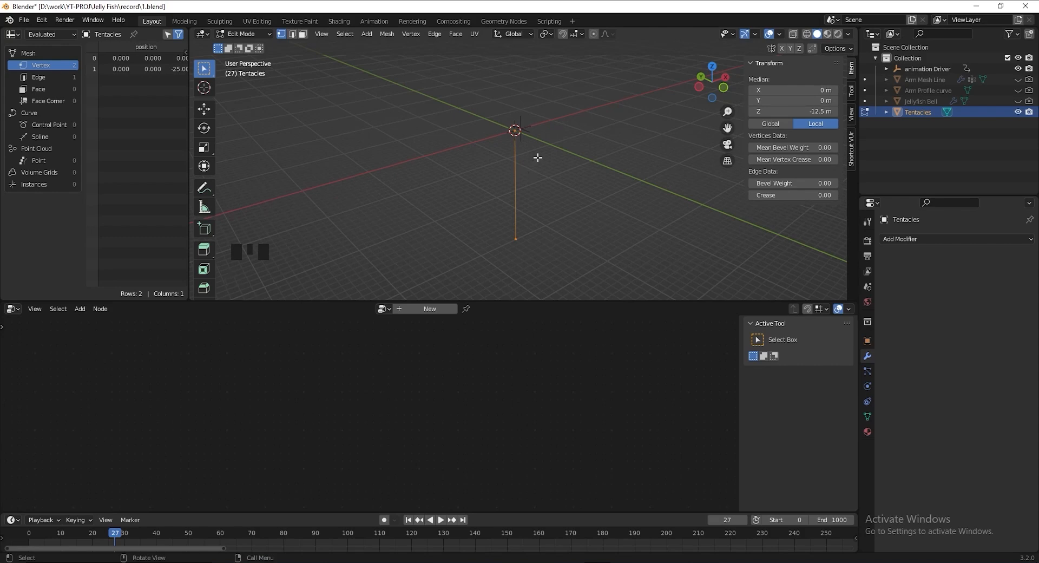
right_click(538, 157)
left_click(538, 157)
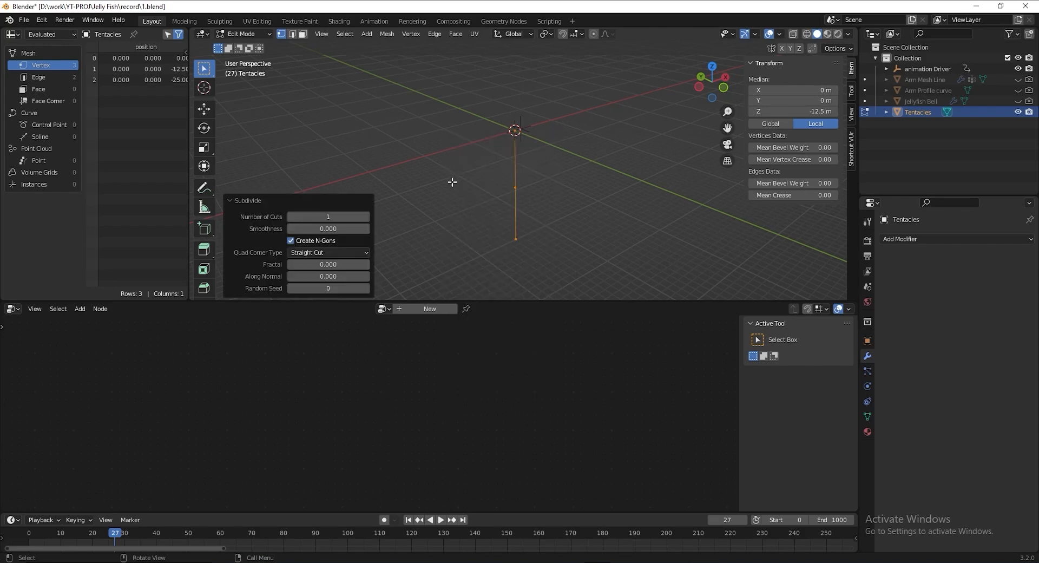
left_click(326, 215)
type("50")
key("Return")
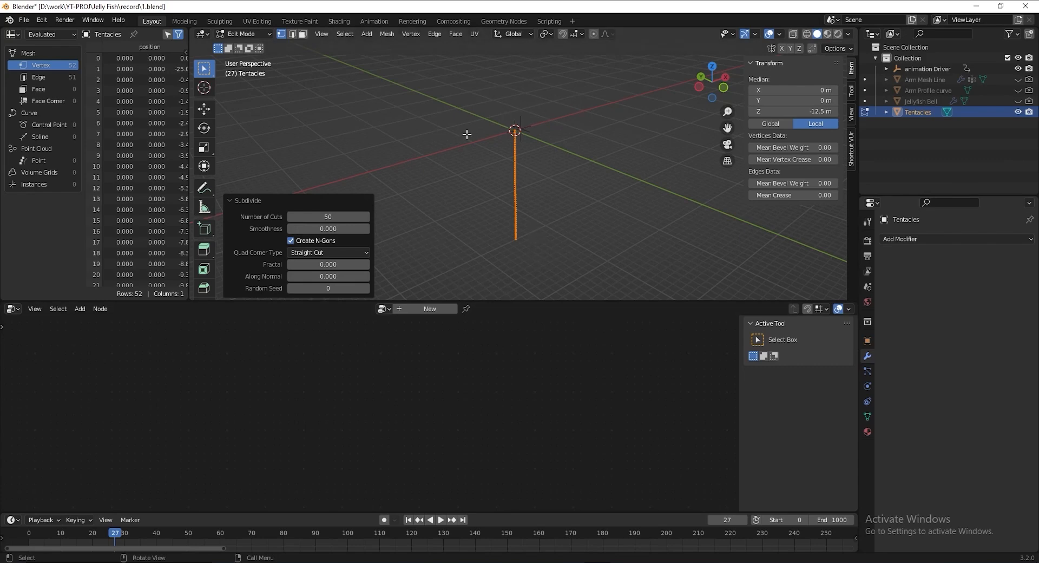
Assign the line's topmost vertex to a new vertex group named "Pin" and return to Object Mode
scroll(522, 147, "up", 6)
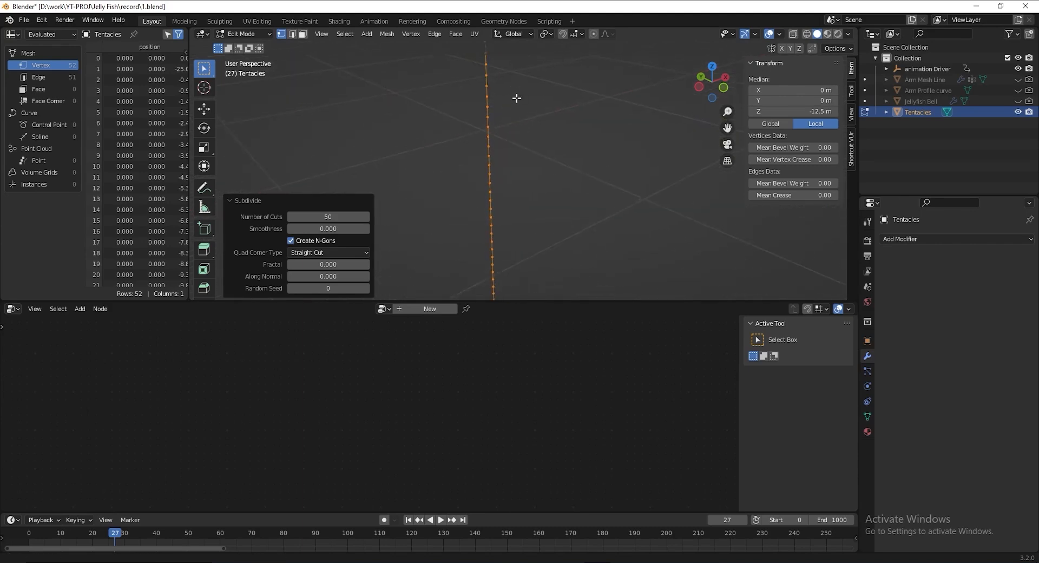
left_click_drag(520, 128, 486, 159)
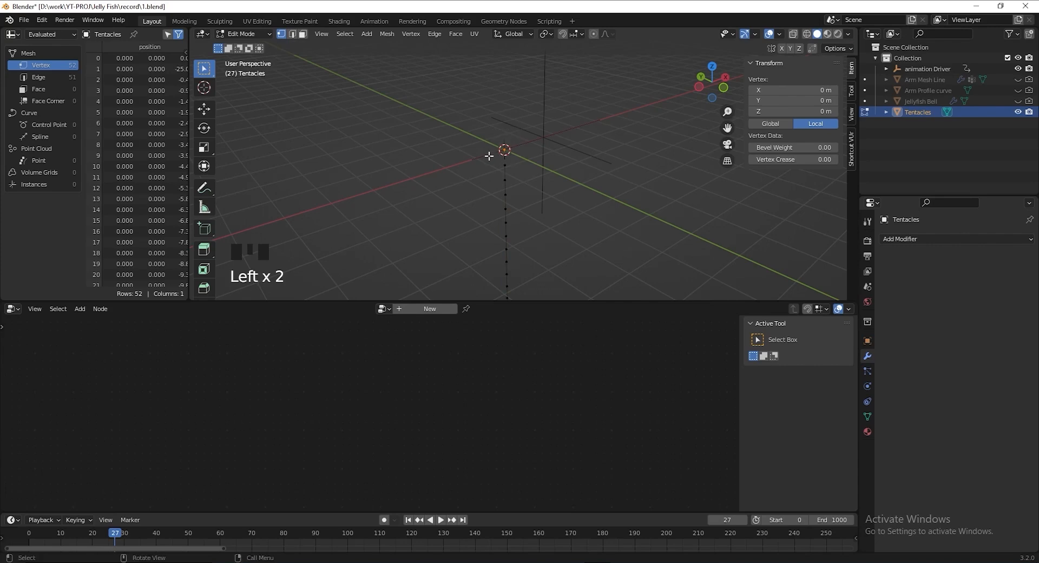
left_click(868, 417)
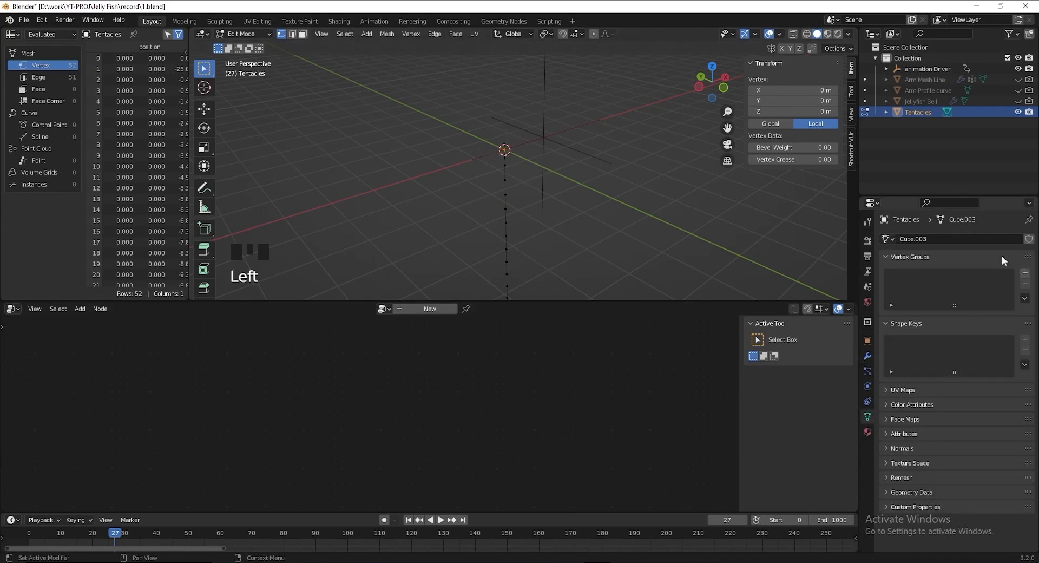
left_click(1025, 272)
left_click(902, 340)
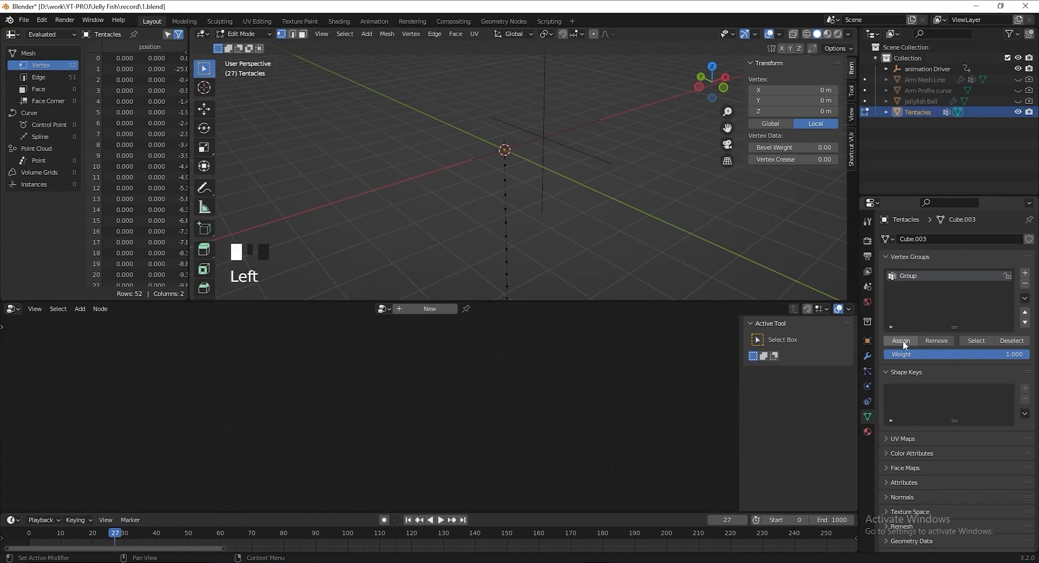
double_click(910, 276)
type("Pin")
key("Return")
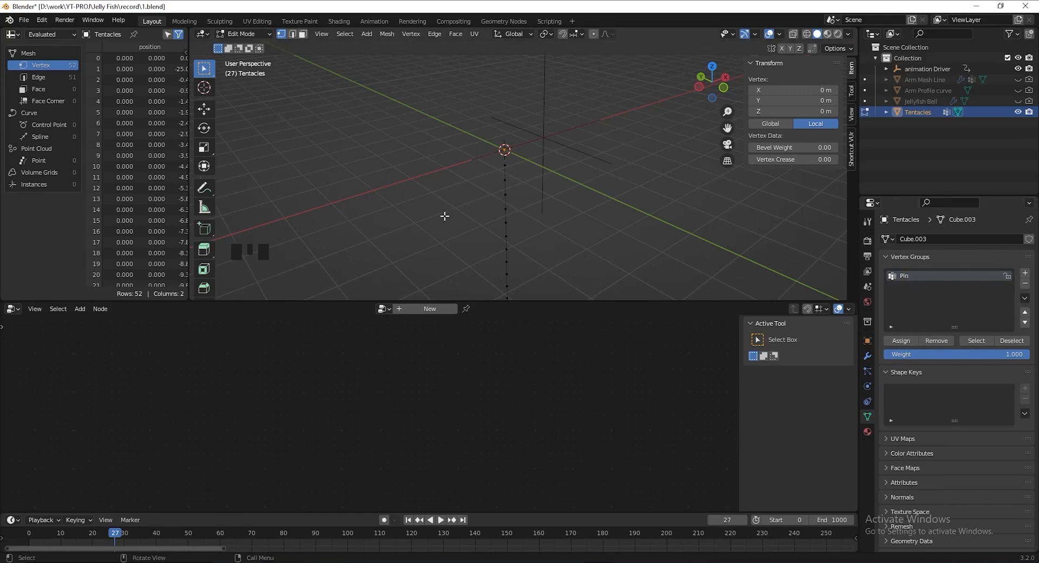
key("Tab")
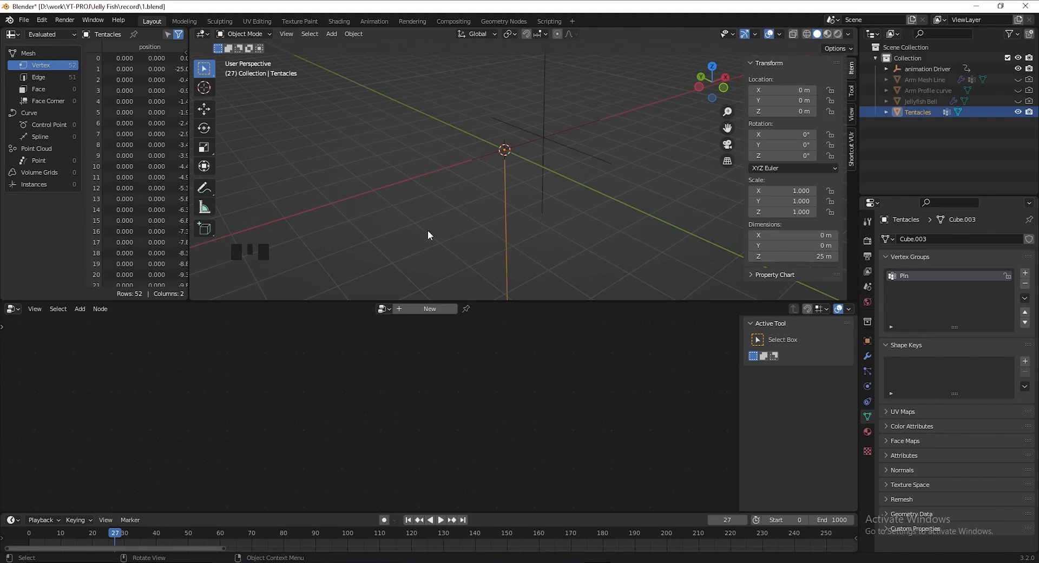
Create a new geometry node tree for Tentacles and bring in Jellyfish Bell as an Object Info node above Group Input
left_click(436, 309)
scroll(347, 453, "down", 14)
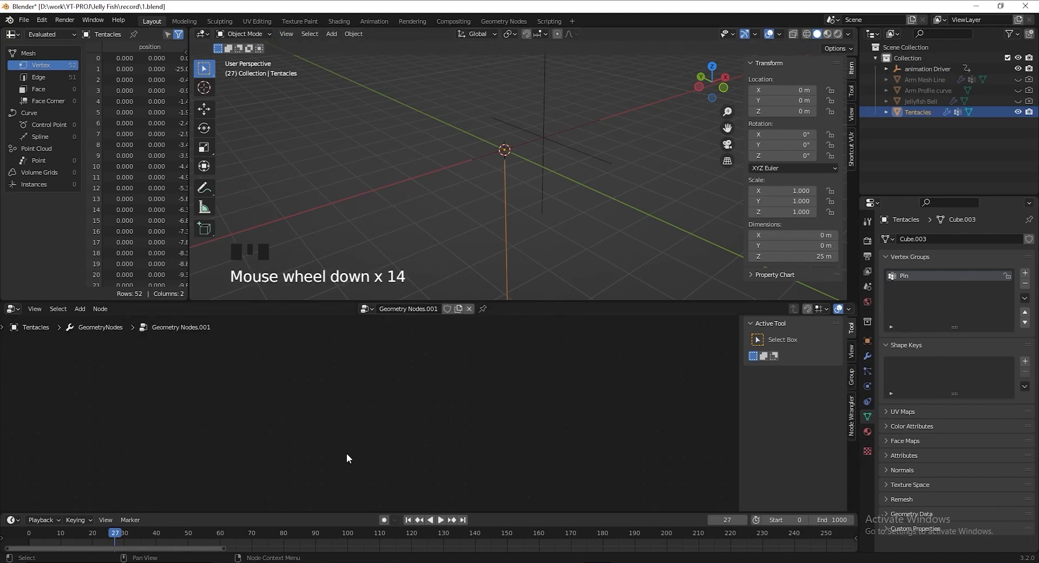
key("Home")
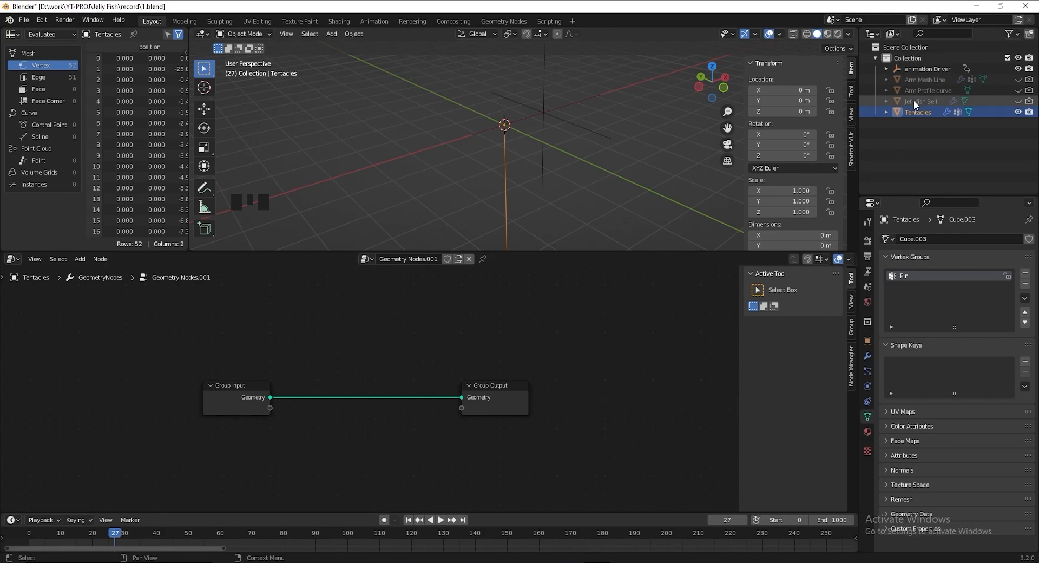
left_click_drag(916, 105, 219, 304)
middle_click_drag(251, 332, 251, 390)
left_click_drag(244, 380, 236, 353)
middle_click_drag(398, 433, 397, 385)
Insert a Join Geometry node before Group Output and link the Jellyfish Bell Object Info geometry into it
key("shift+a")
type("join")
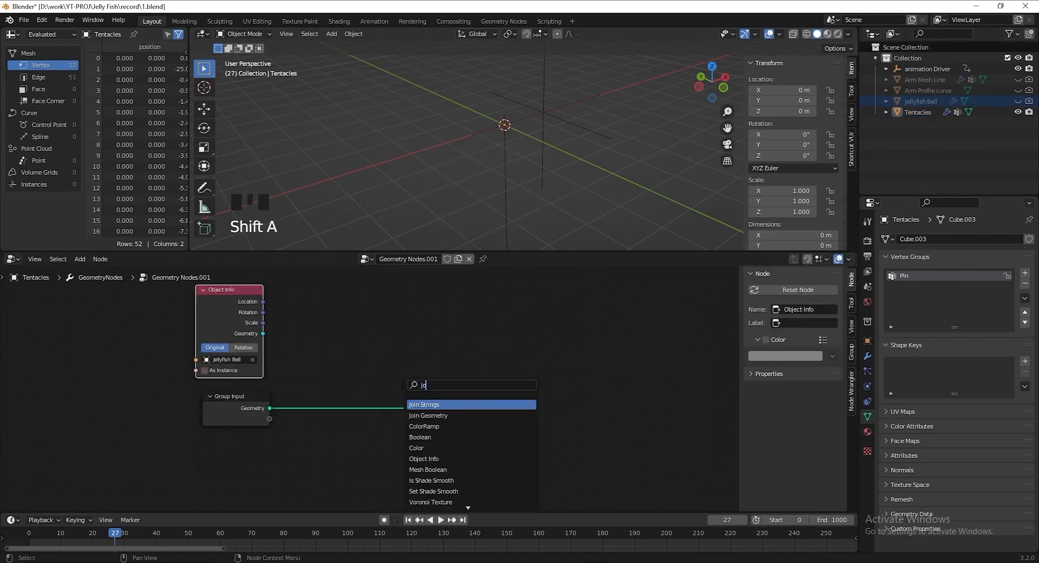
left_click(428, 415)
left_click(465, 392)
left_click_drag(265, 335, 431, 406)
Add an Instance on Points node below the link between Group Input and Join Geometry
scroll(545, 189, "down", 6)
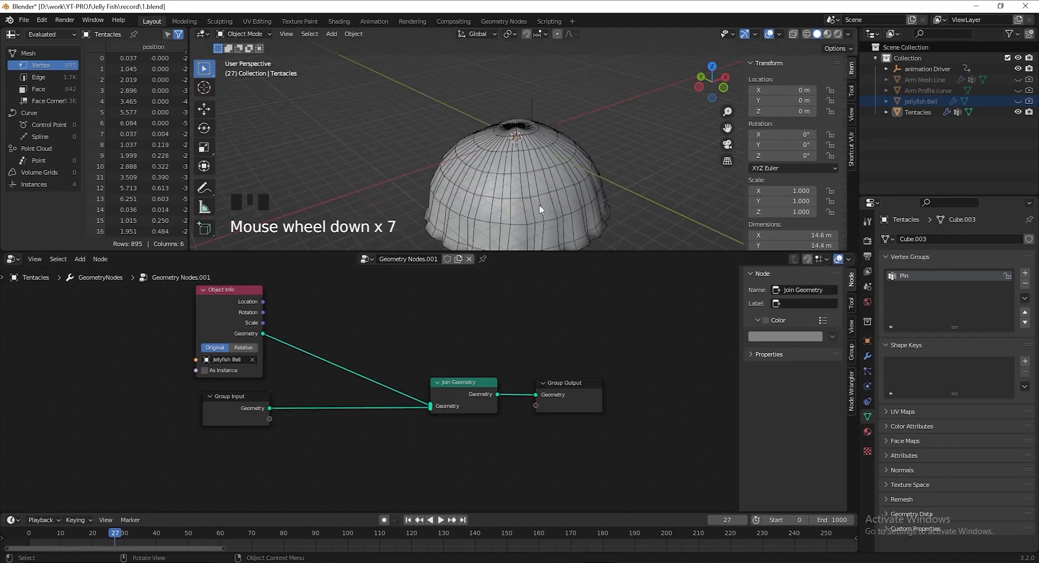
middle_click_drag(545, 189, 500, 113, "shift")
left_click(496, 108)
middle_click_drag(474, 452, 499, 394)
key("shift+a")
left_click(506, 396)
type("instance")
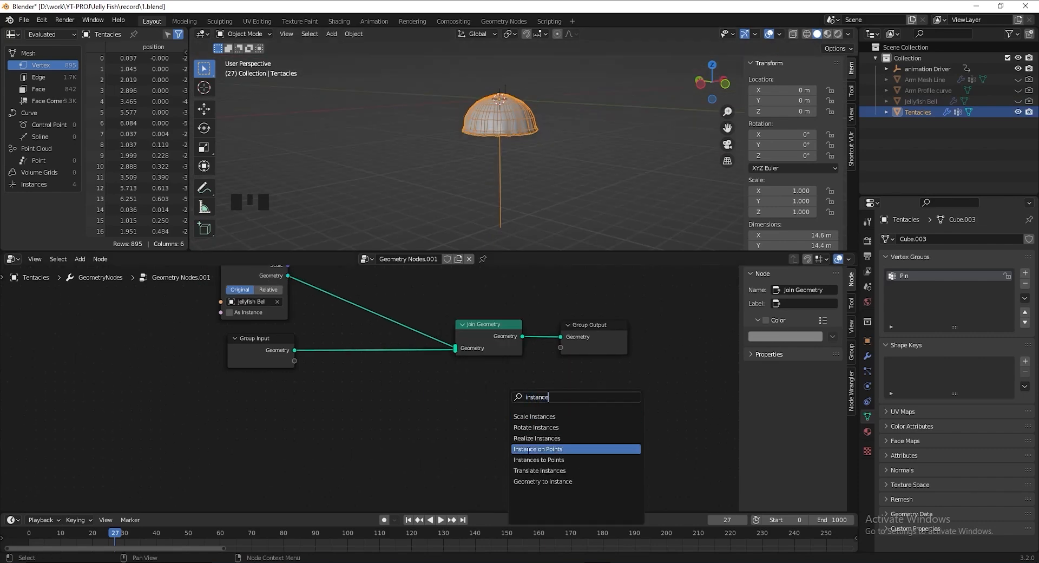
left_click(527, 450)
left_click(417, 422)
Link Group Input to Instance and the Instances output to Join Geometry, and cut Group Input's direct link to Join Geometry
left_click_drag(257, 354, 343, 425)
left_click_drag(406, 390, 458, 352)
scroll(359, 382, "down", 1)
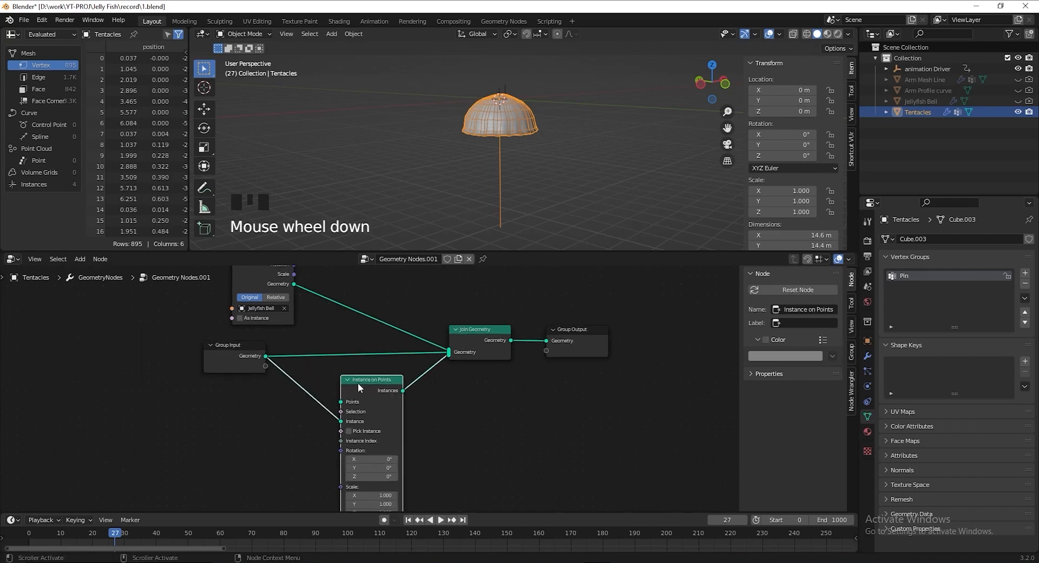
right_click_drag(334, 339, 331, 354, "ctrl")
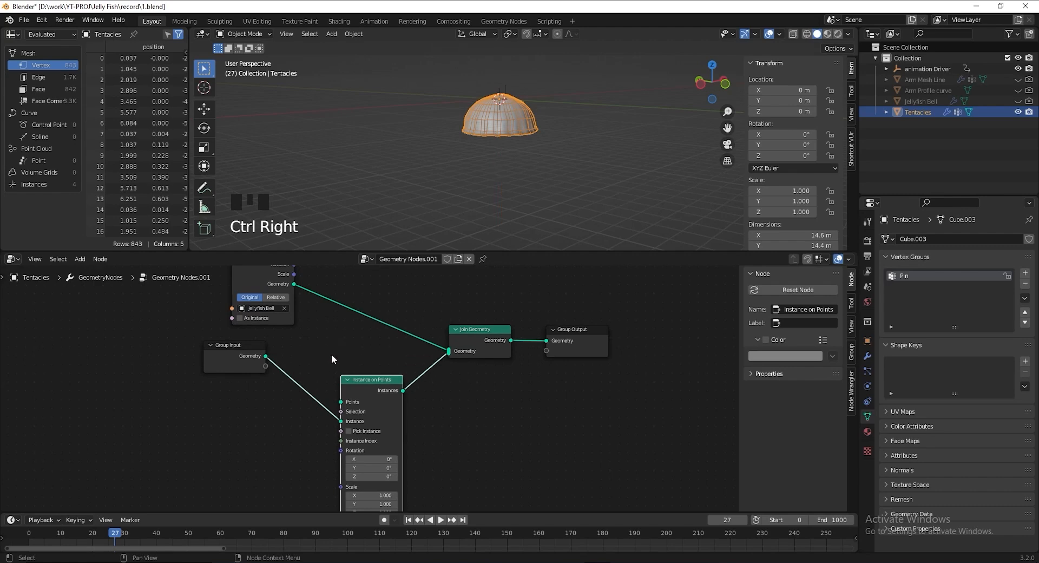
Link the Jellyfish Bell Object Info geometry to the Points input of Instance on Points
middle_click_drag(394, 337, 433, 372)
left_click_drag(312, 309, 381, 440)
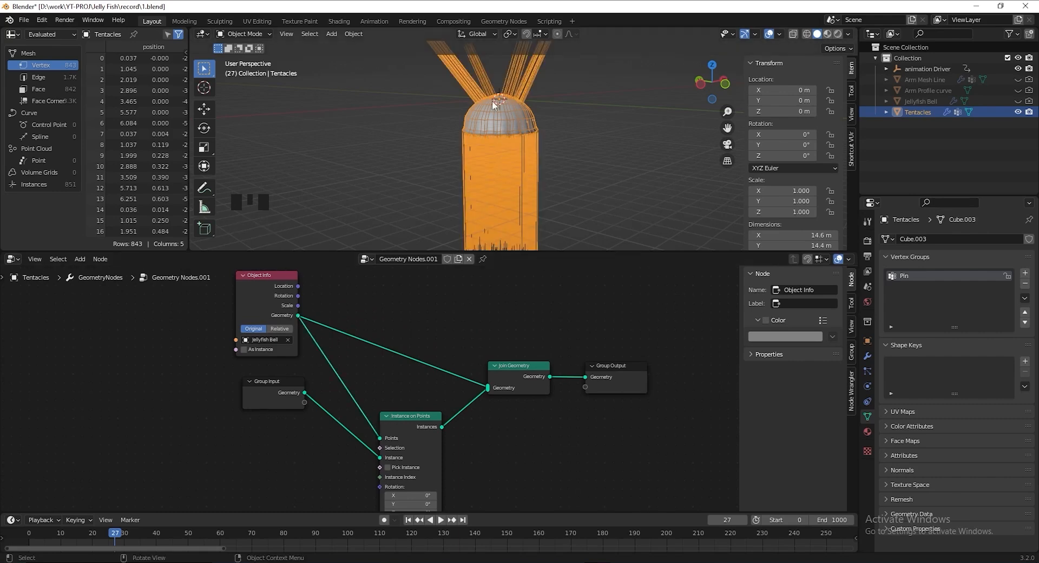
middle_click_drag(489, 204, 511, 151)
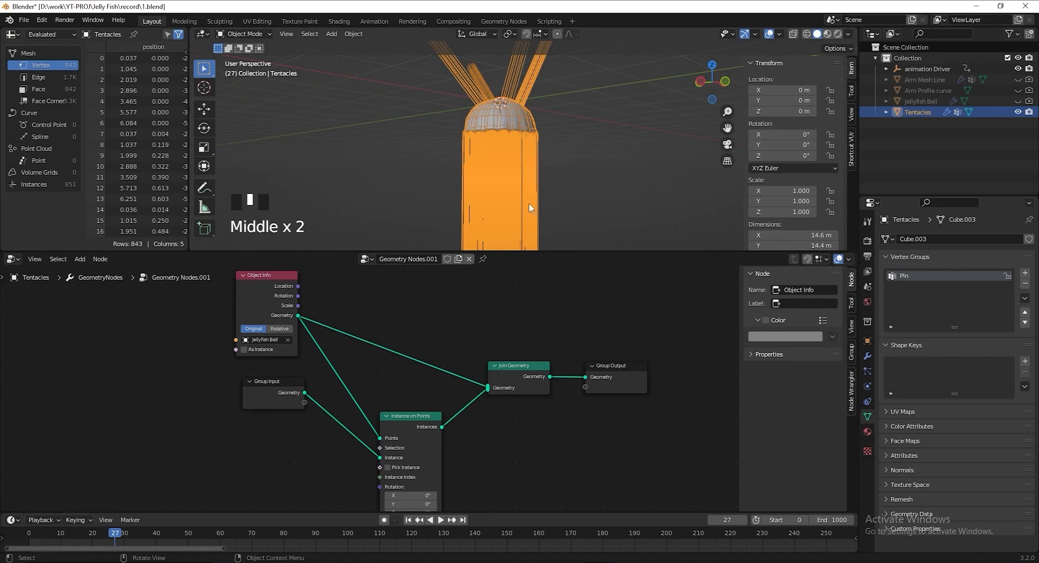
Add a Named Attribute node reading "Tentacles" and link its Attribute output to the Selection of Instance on Points
middle_click_drag(472, 452, 497, 401)
key("shift+a")
left_click(373, 426)
type("named")
left_click(372, 442)
left_click(296, 436)
middle_click_drag(327, 435, 339, 402)
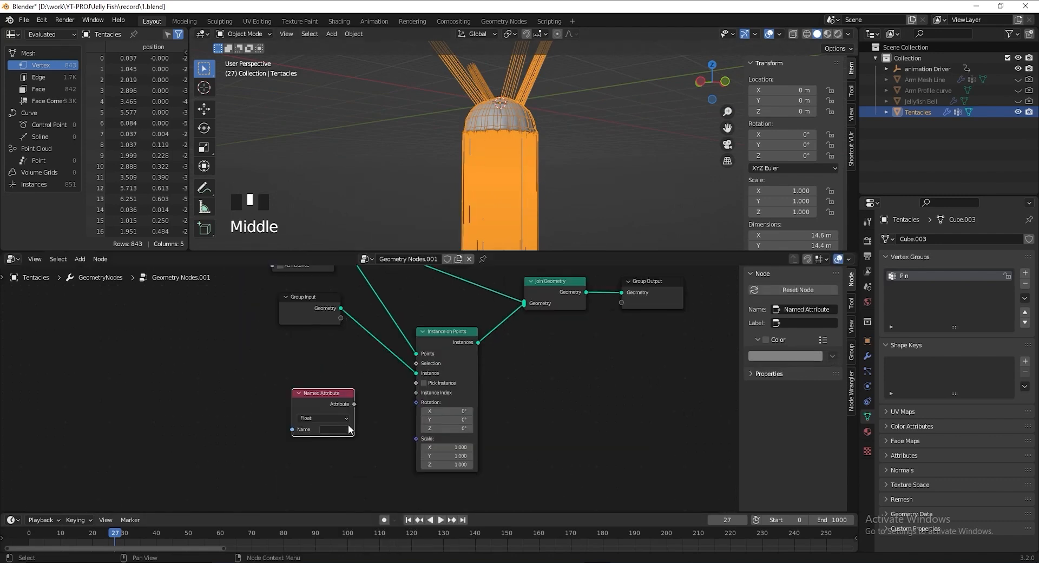
left_click(349, 429)
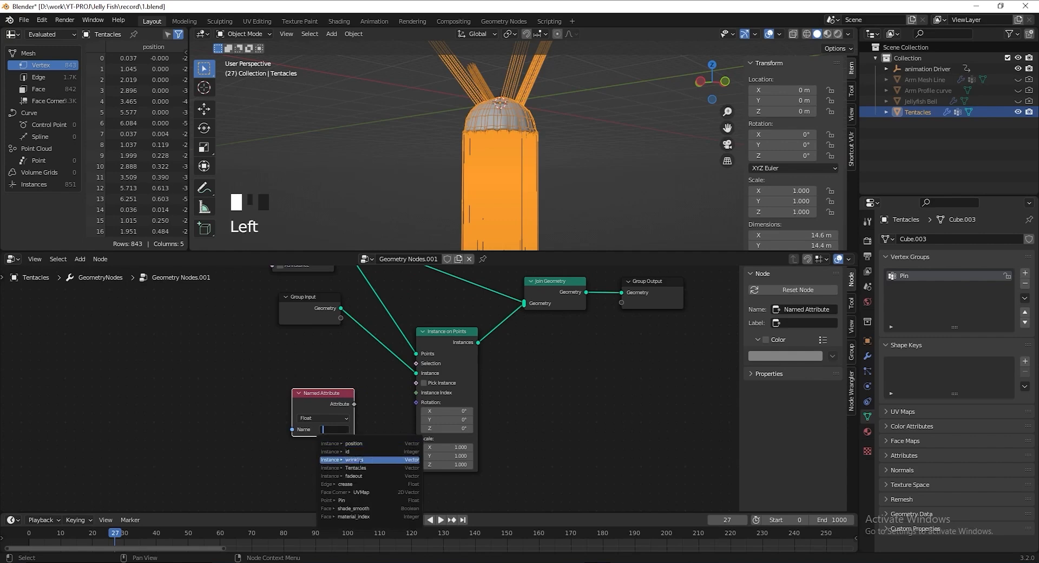
left_click(355, 467)
left_click_drag(354, 404, 416, 363)
middle_click_drag(551, 460, 534, 436)
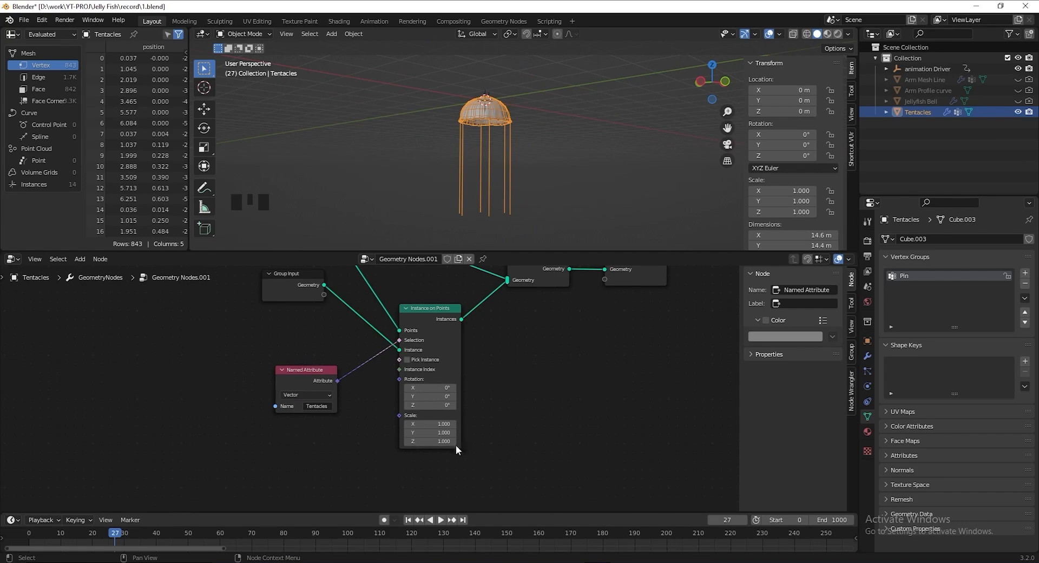
Set the Z scale of Instance on Points to 0.8 and save the file
left_click(437, 442)
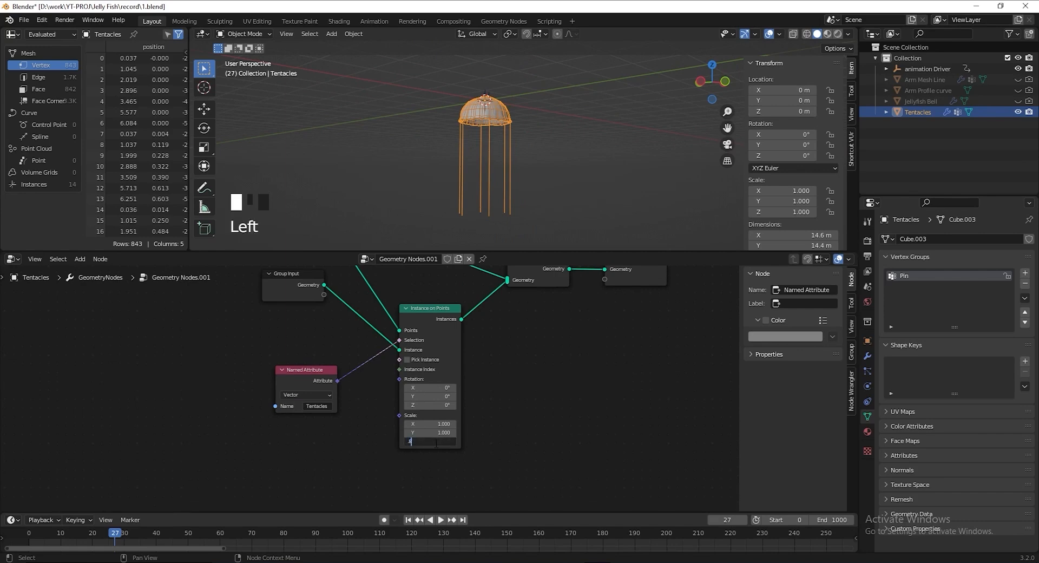
type(".8")
key("Return")
key("ctrl+s")
Select the Arm Mesh Line object and show its modifier stack
left_click(911, 82)
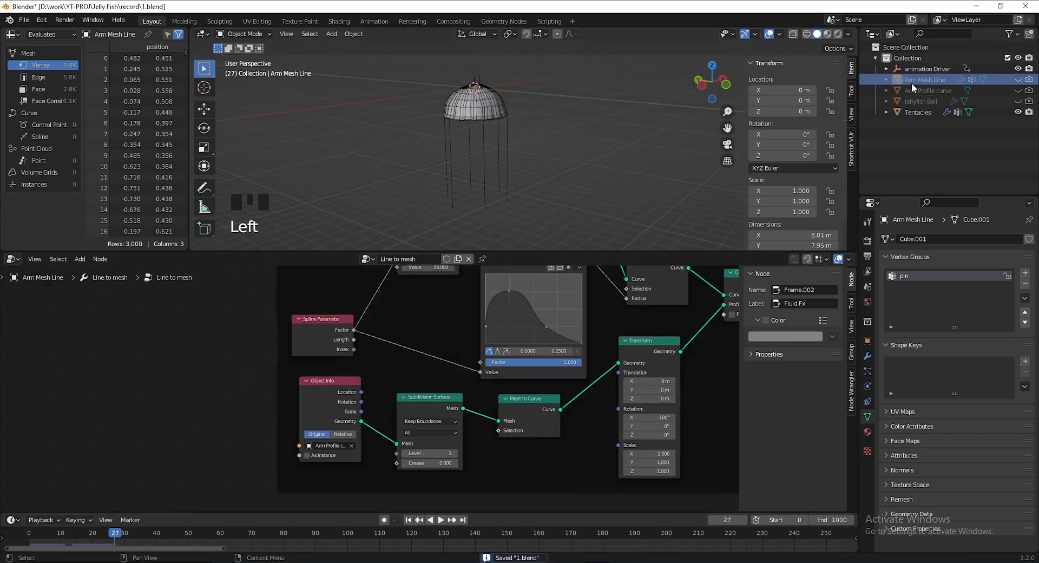
left_click(869, 355)
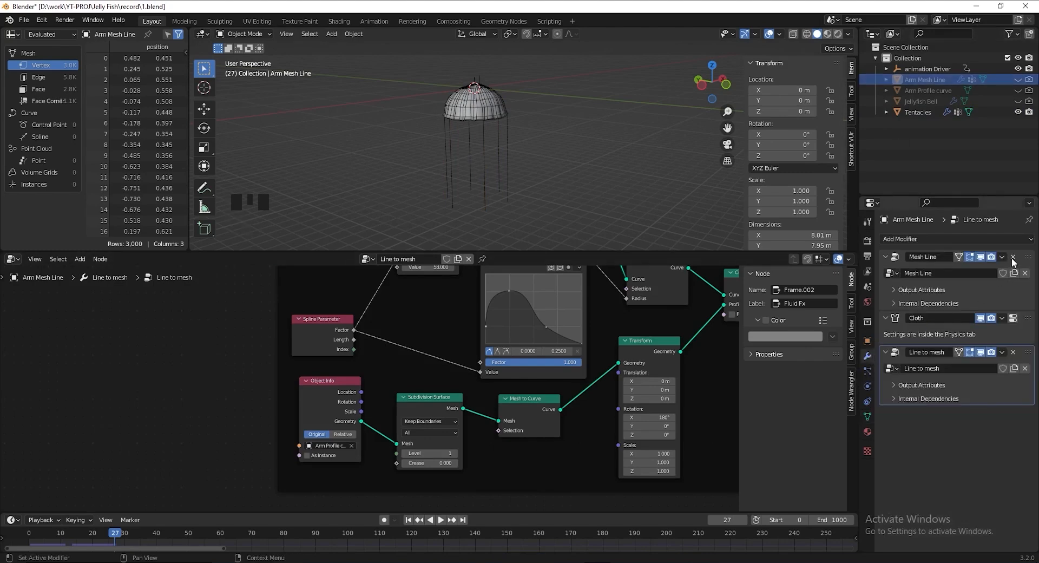
Copy the Swimming group node from the arms' Mesh Line tree into the Tentacles node tree, between Join Geometry and Group Output
left_click(1029, 264)
left_click(468, 389)
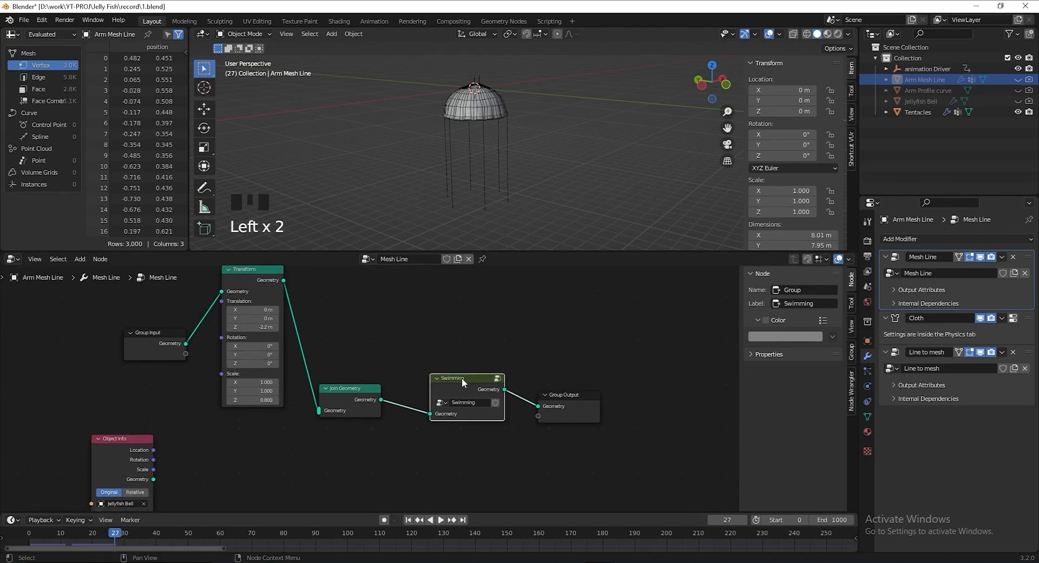
left_click_drag(468, 389, 468, 380)
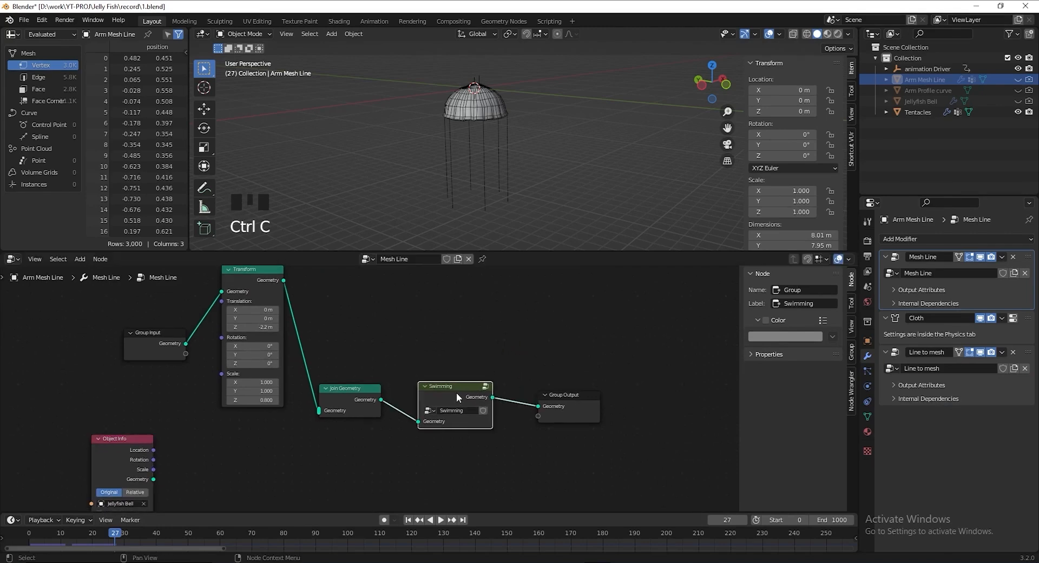
left_click(922, 112)
key("ctrl+z")
key("ctrl+z")
key("ctrl+v")
left_click_drag(451, 383, 496, 372)
Insert a Realize Instances node between the Swimming group and Group Output in the Tentacles tree
middle_click_drag(535, 443, 397, 447)
key("shift+a")
type("sreal")
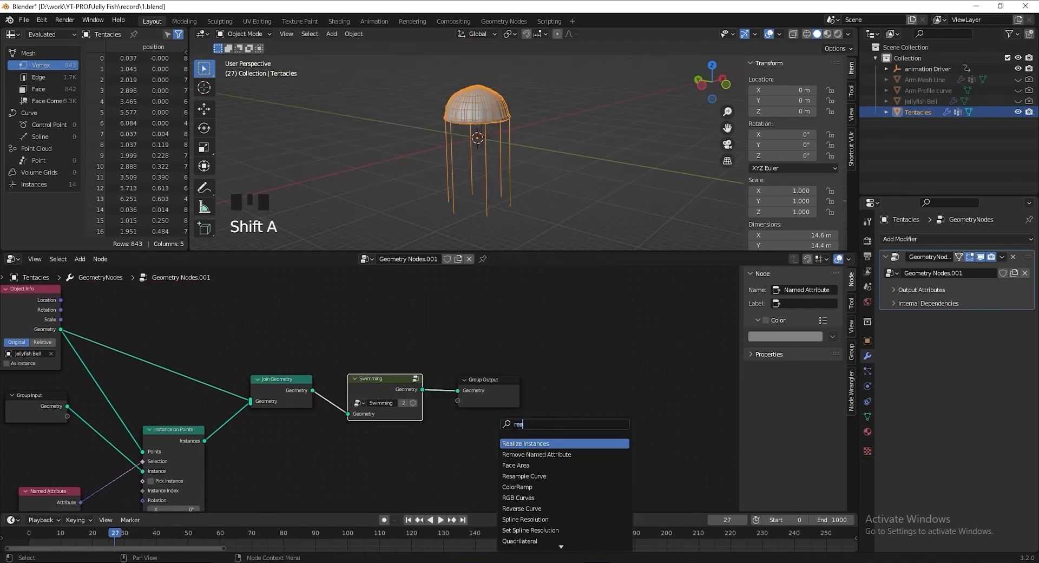
key("Return")
left_click(466, 387)
middle_click_drag(169, 406, 148, 407)
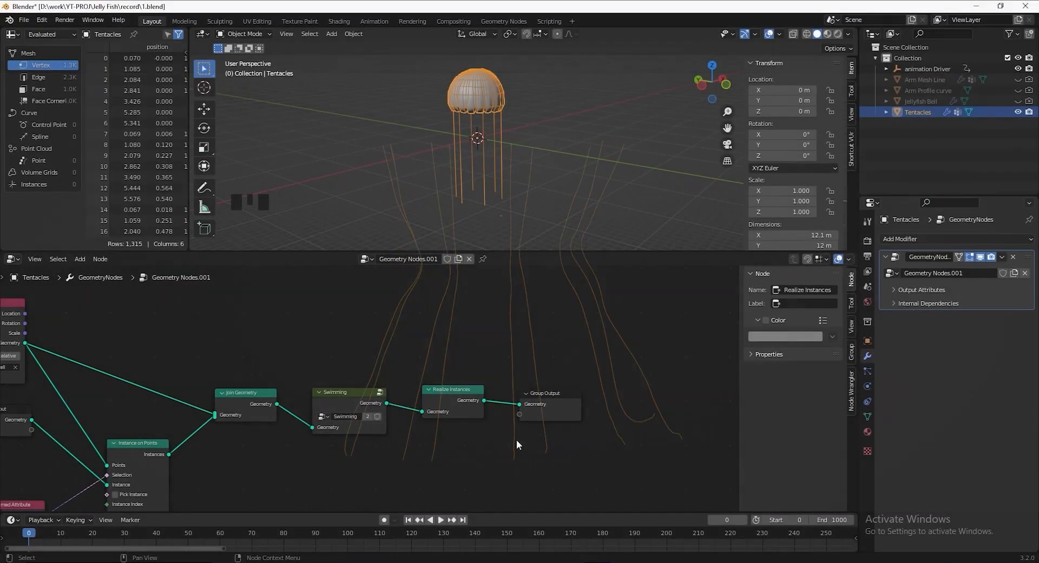
Cut the link from the Jellyfish Bell's Object Info geometry to Join Geometry
middle_click_drag(316, 501, 401, 440)
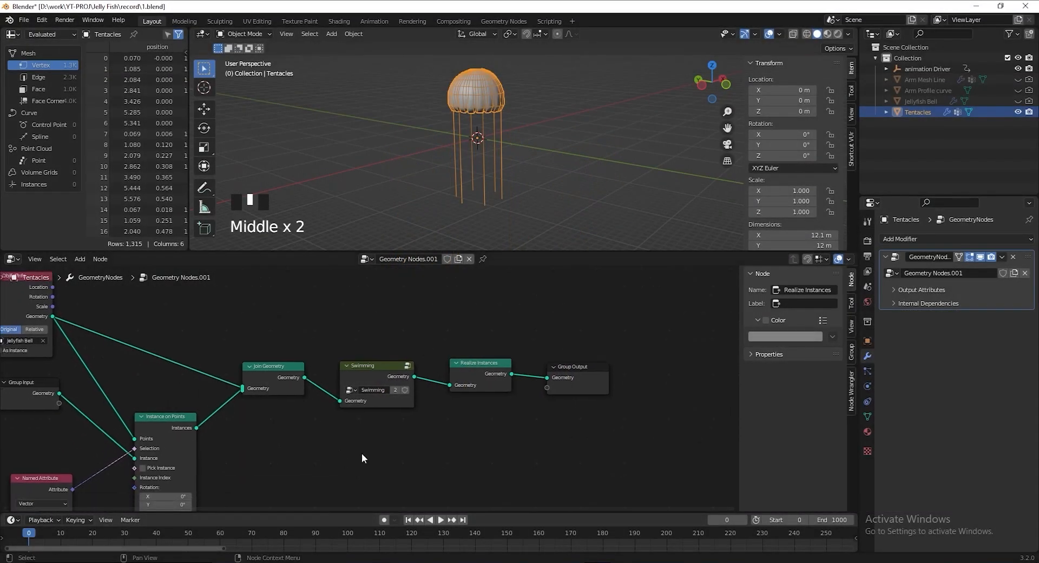
scroll(362, 453, "down", 2)
right_click_drag(232, 369, 262, 349, "ctrl")
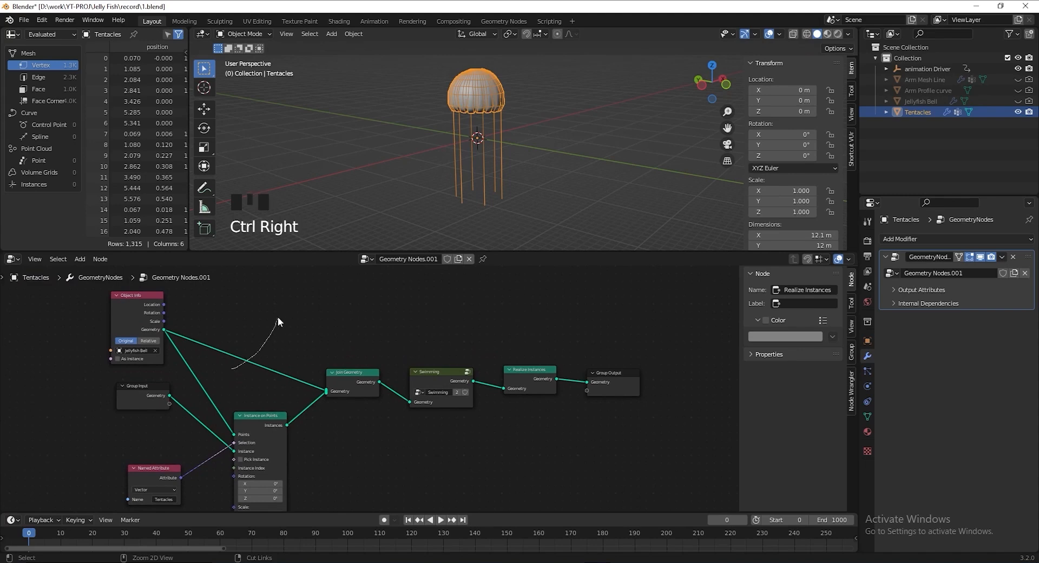
right_click_drag(287, 310, 286, 310, "ctrl")
left_click_drag(135, 314, 131, 312)
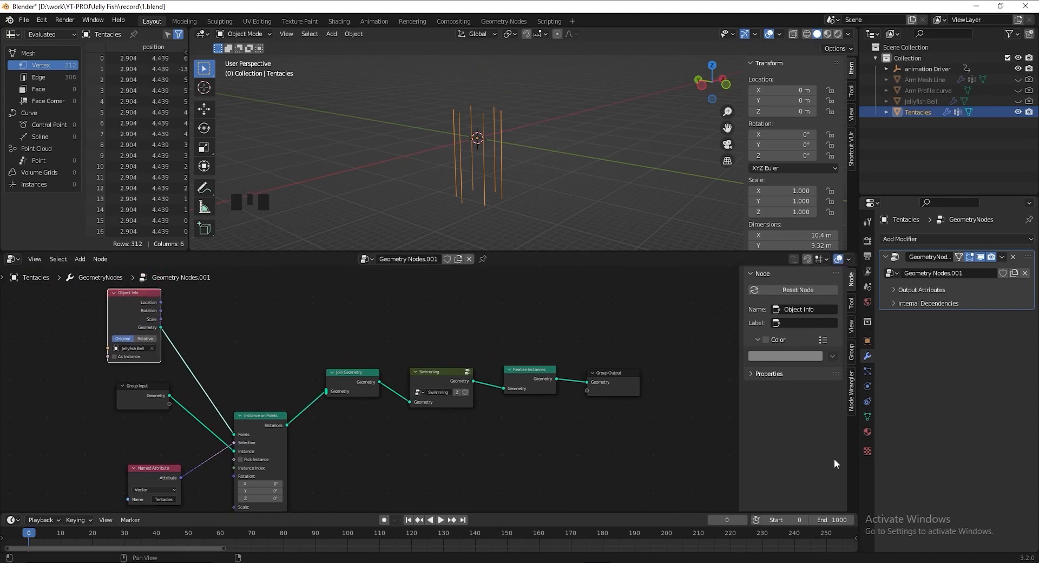
Add cloth physics to the Tentacles object and set its pin group to Pin
left_click(865, 387)
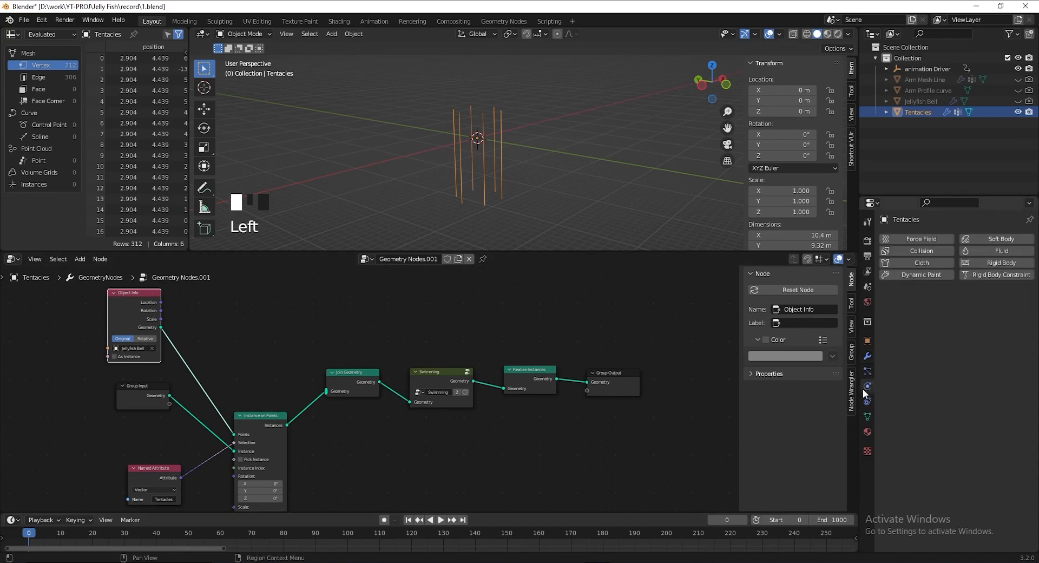
left_click(938, 267)
scroll(887, 342, "up", 13)
scroll(894, 342, "down", 12)
scroll(894, 342, "down", 18)
double_click(960, 438)
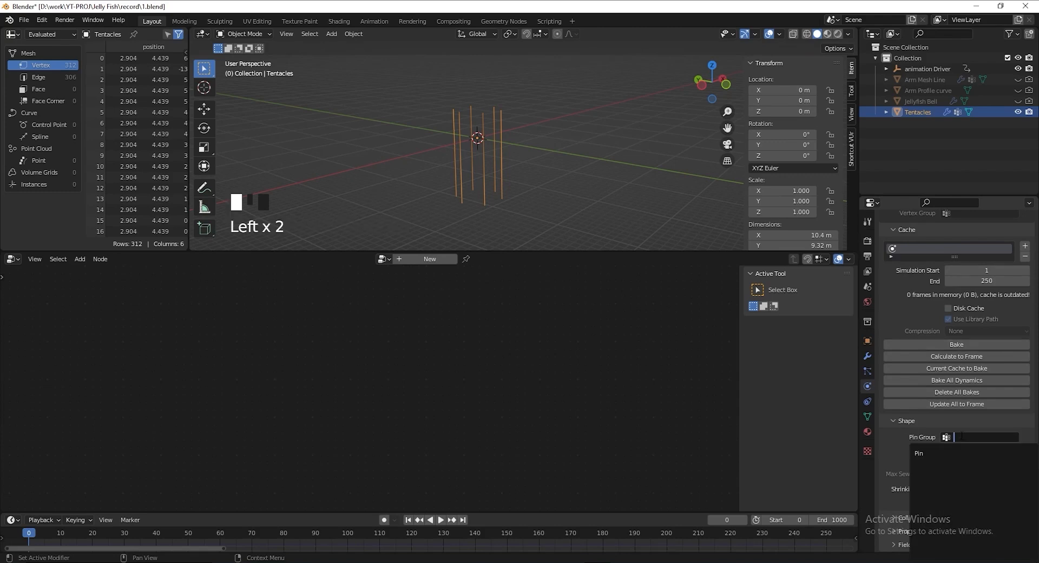
left_click(919, 453)
Extend the end frame of the tentacles' cloth simulation cache
scroll(918, 478, "up", 4)
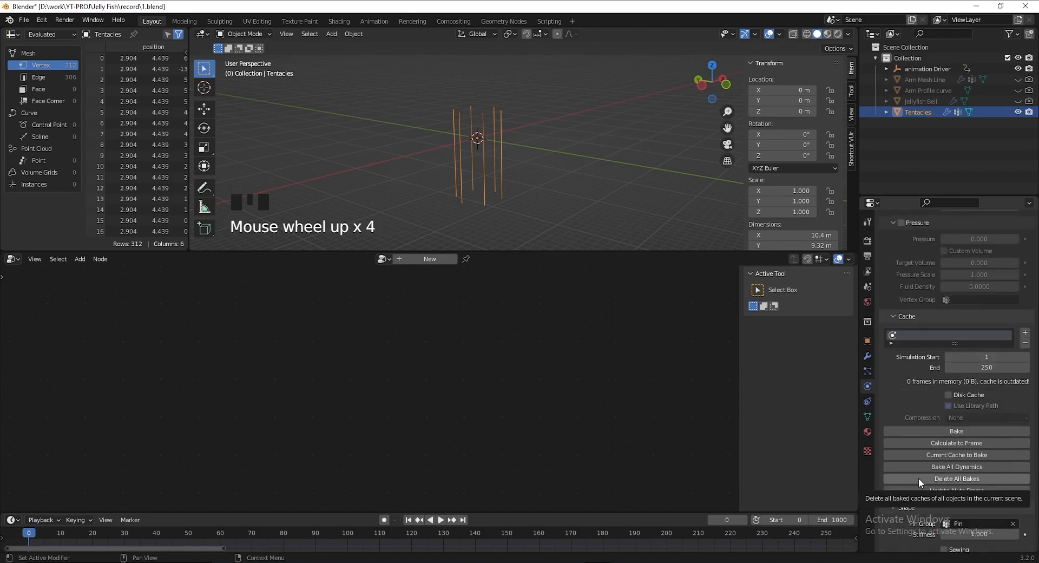
left_click(975, 356)
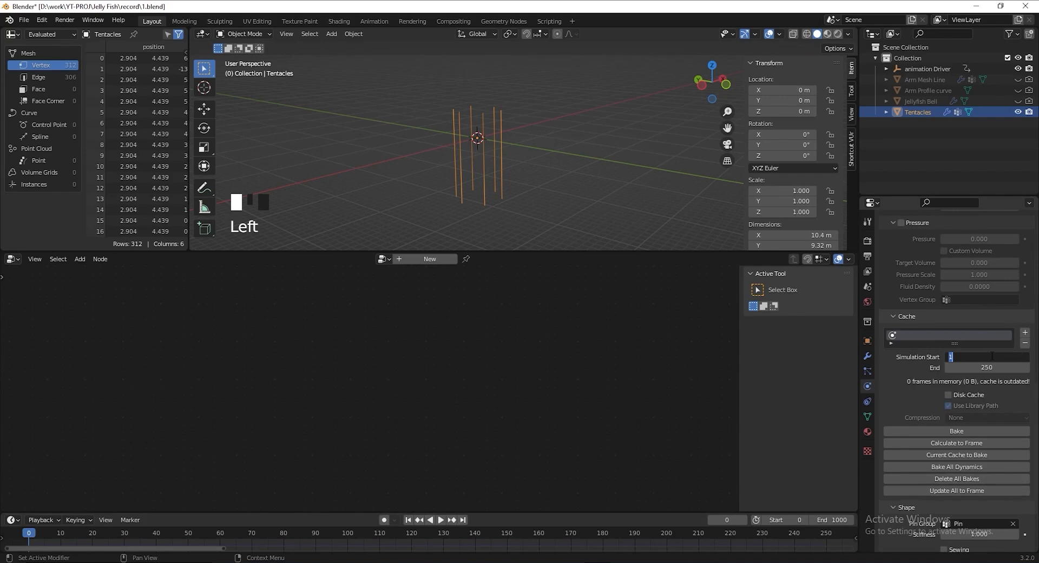
key("Tab")
type("100")
Set the cloth's quality steps to 12, speed multiplier to 1.5 and tension stiffness to 5
scroll(954, 491, "up", 20)
scroll(954, 492, "up", 7)
double_click(994, 309)
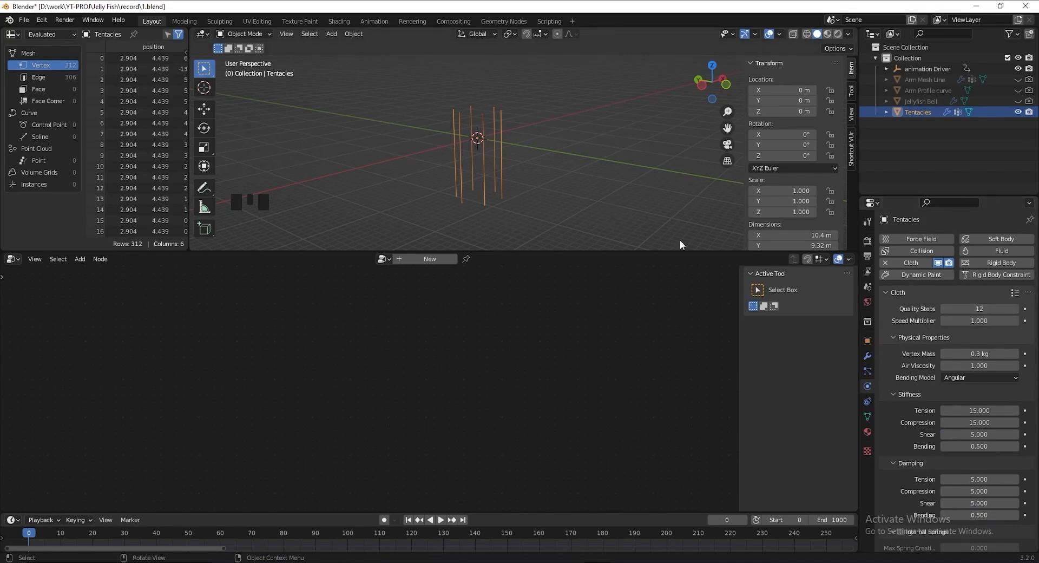
left_click(972, 321)
type("1.5")
key("Return")
left_click(980, 411)
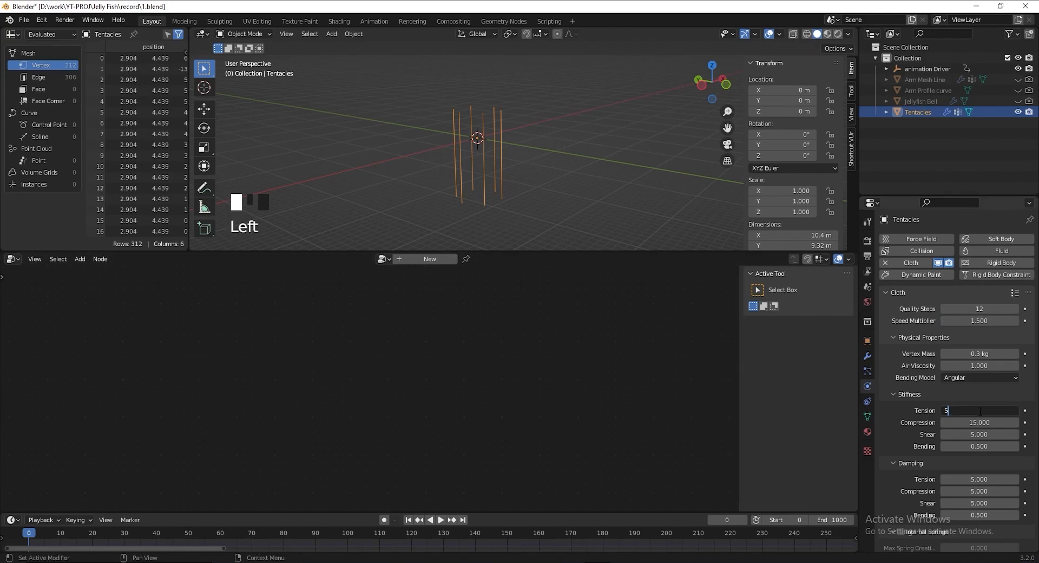
type("5")
key("Return")
Play the cloth simulation to examine how the tentacles move, and return to the first frame
mouse_move(501, 171)
middle_mouse_down("shift")
mouse_move(489, 182)
mouse_move(496, 174)
middle_mouse_up("shift")
key("space")
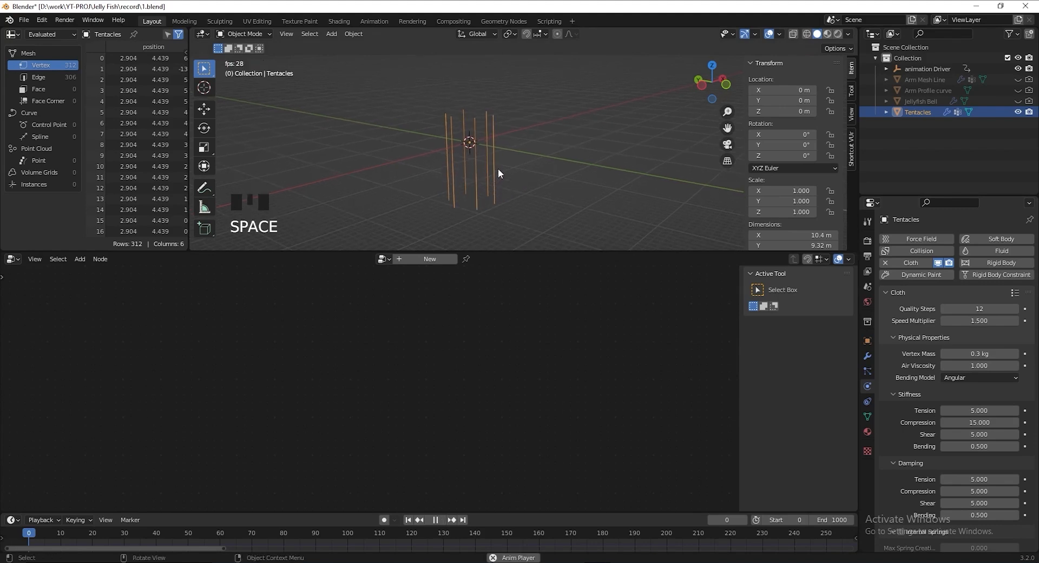
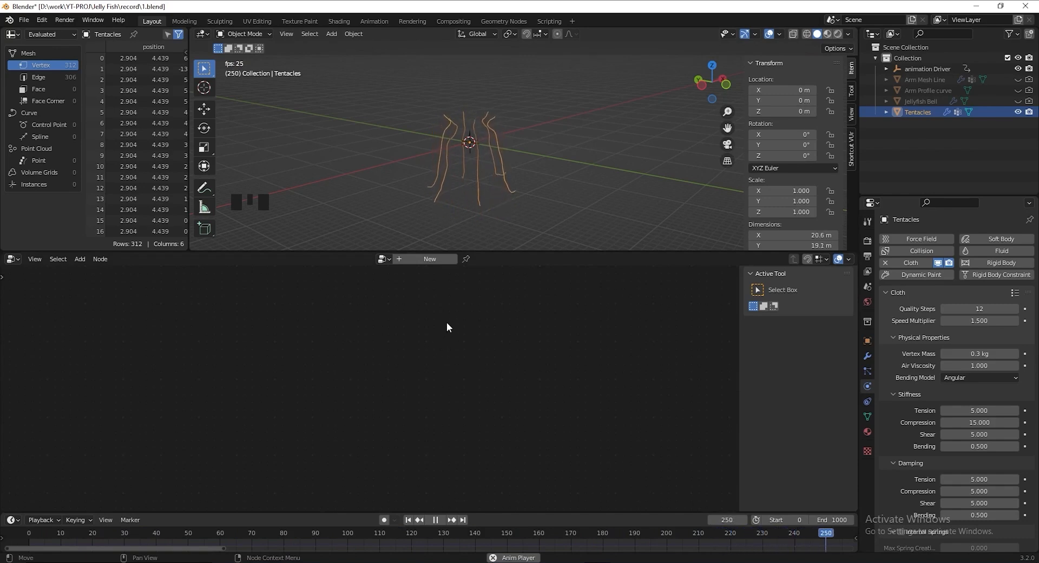
key("space")
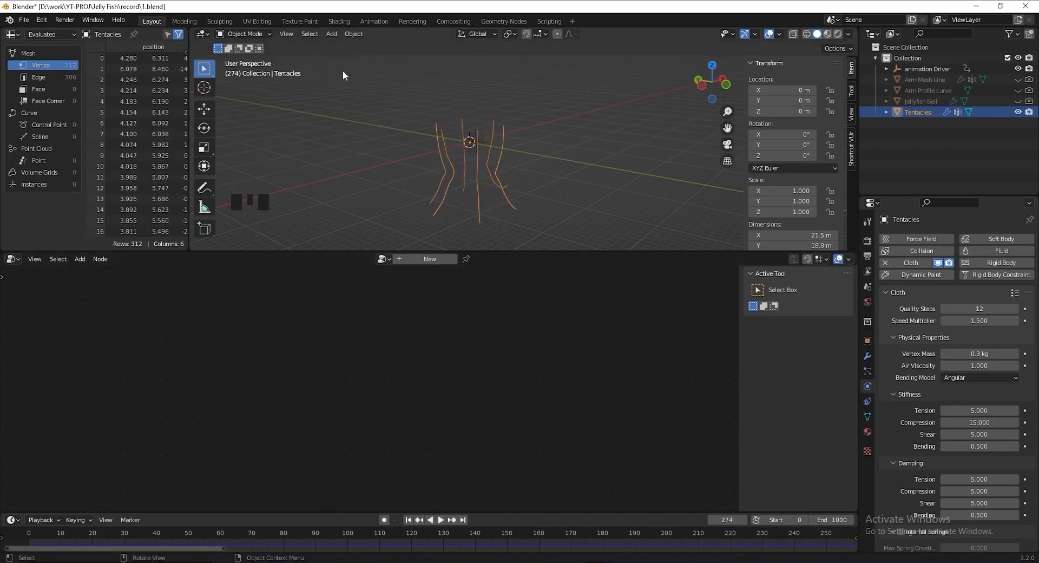
left_click(411, 516)
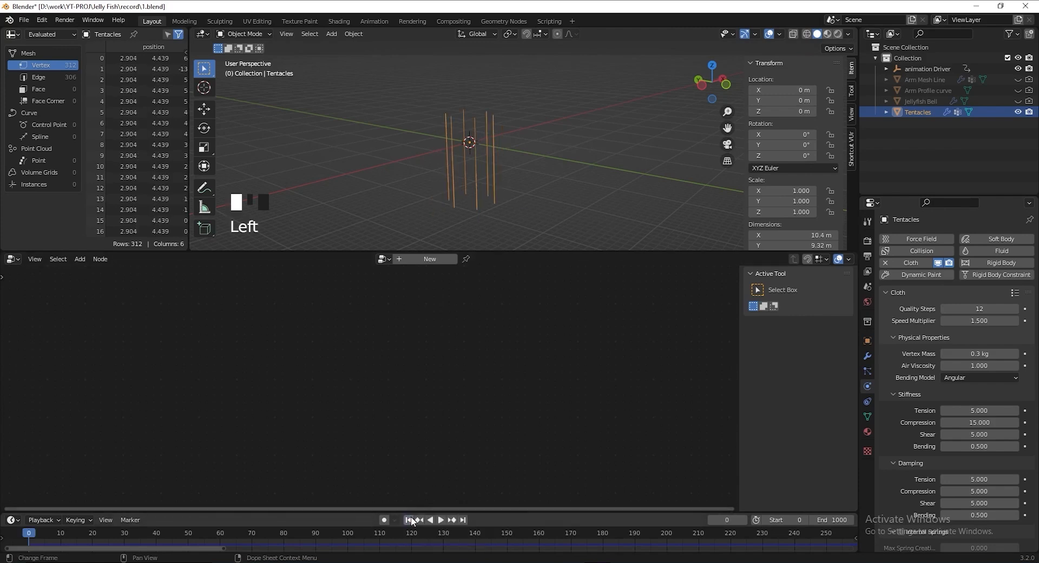
key("ctrl+z")
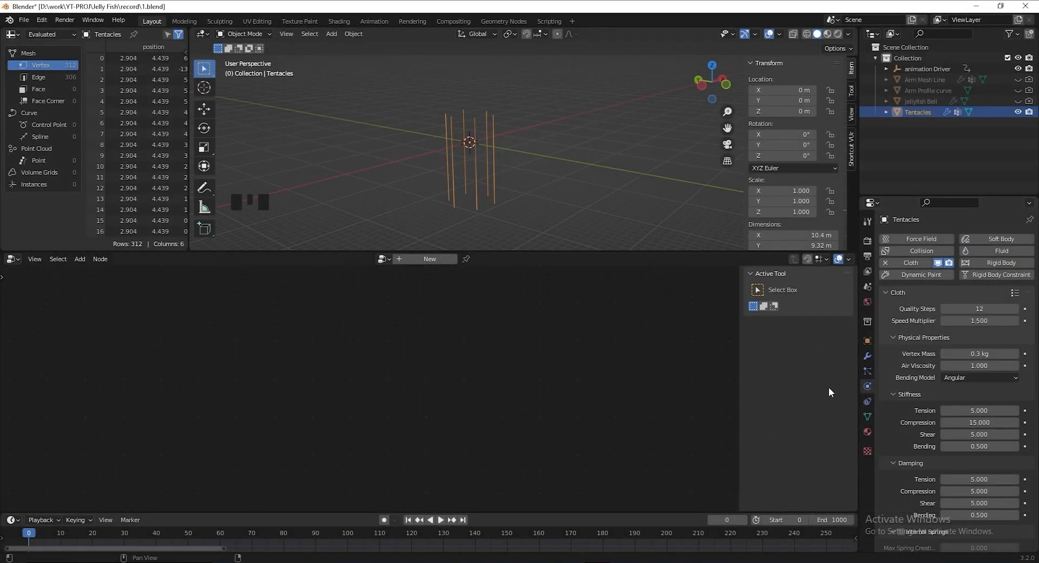
Add a second Geometry Nodes modifier with a new node tree below Cloth on the Tentacles object
left_click(868, 357)
left_click(923, 235)
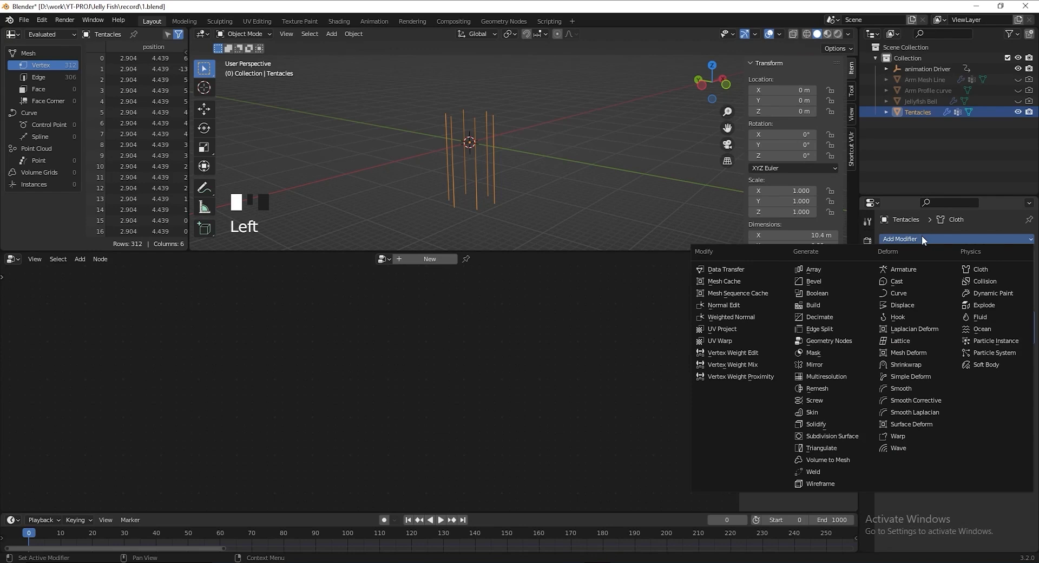
left_click(854, 341)
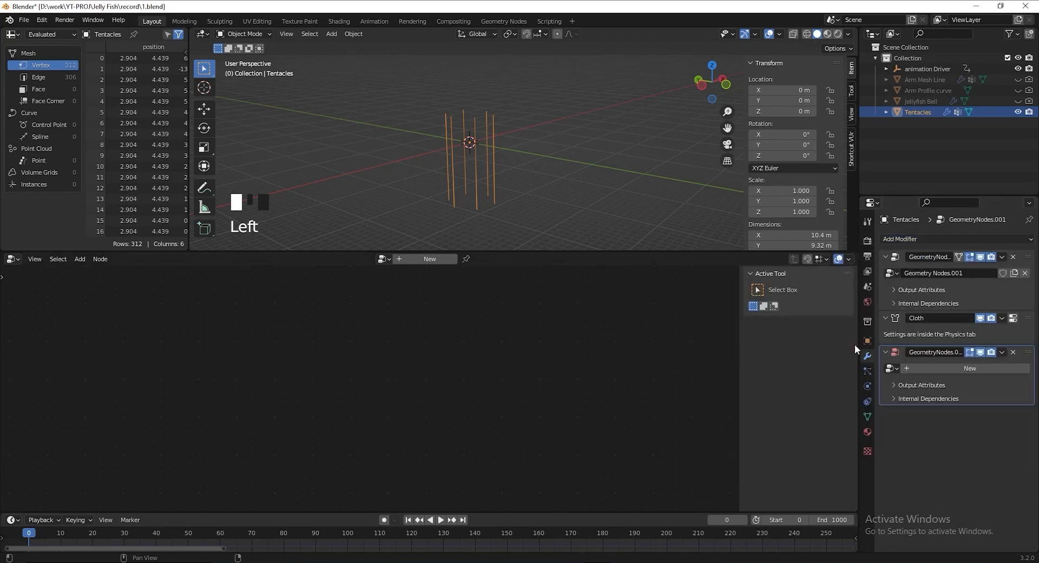
left_click(944, 368)
Rename the first Geometry Nodes modifier and its node tree to "line to mesh"
left_click(926, 258)
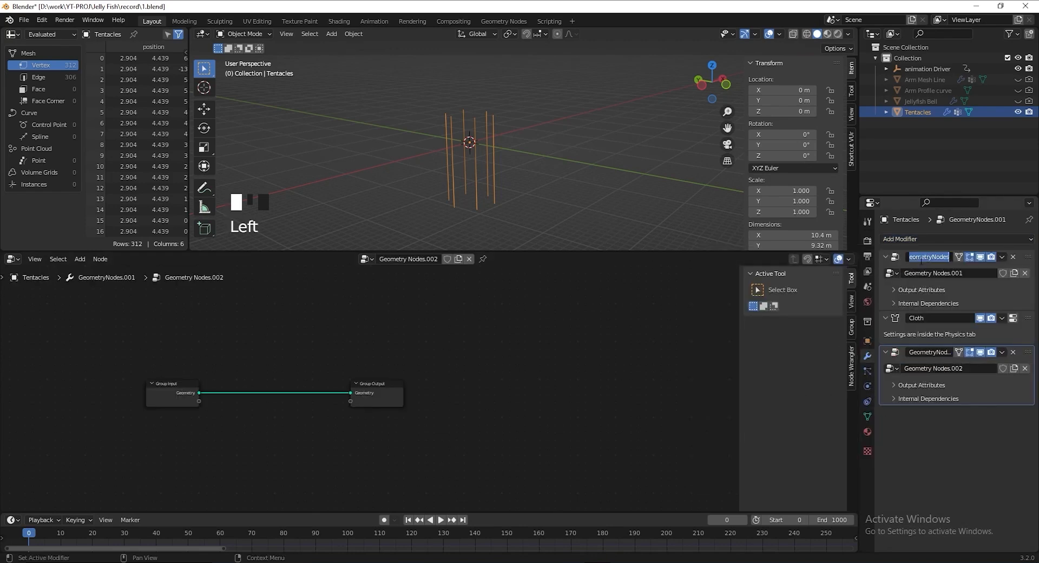
type("line to mesh")
key("Return")
key("ctrl+c")
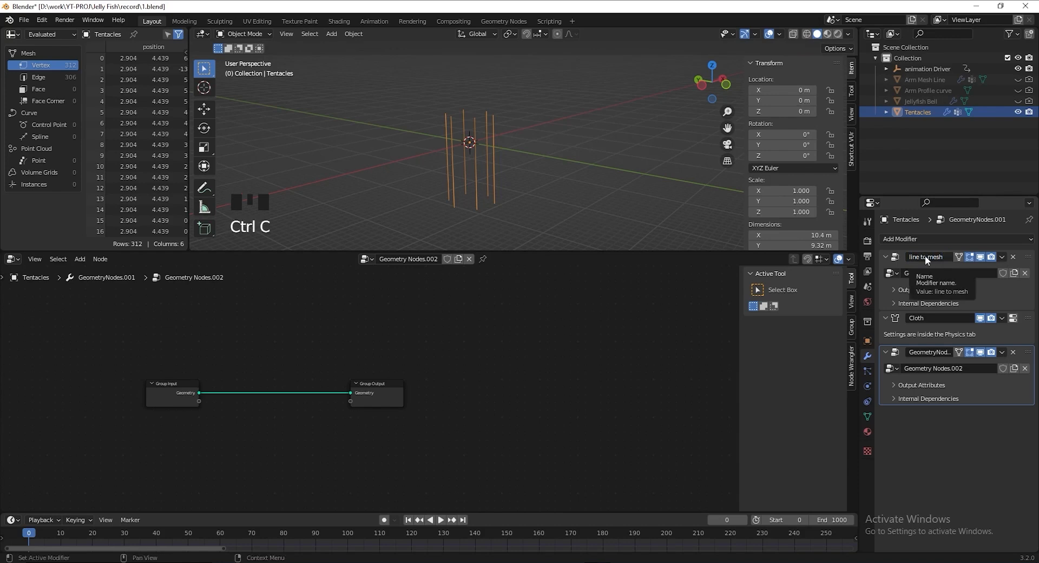
key("ctrl+v")
Rename the second Geometry Nodes modifier and its node tree to "mesh line"
double_click(929, 352)
type("mesh line")
key("Return")
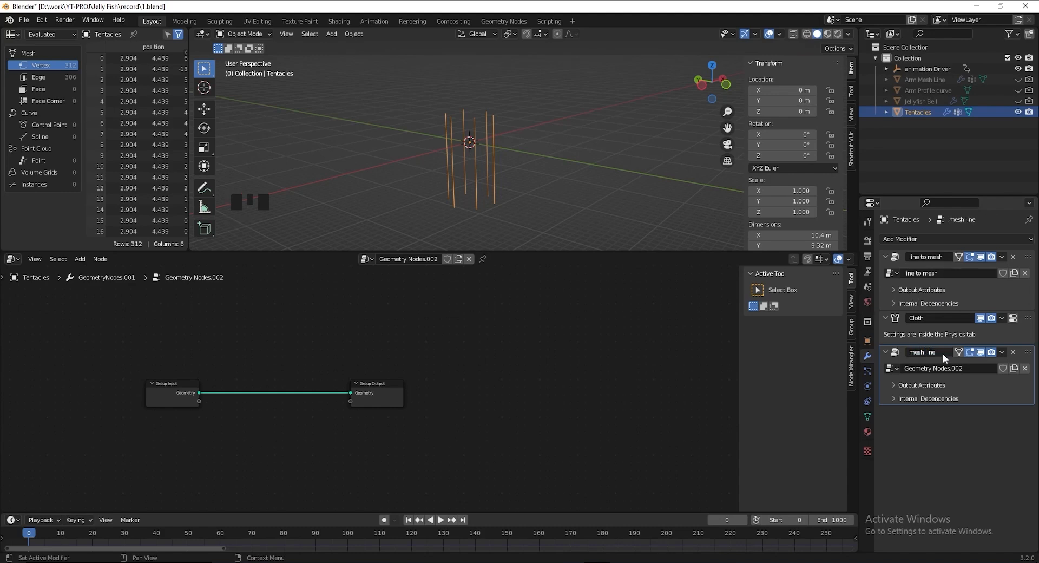
key("ctrl+c")
key("ctrl+v")
Insert a Mesh to Curve node between Group Input and Group Output in the mesh line tree
middle_click_drag(353, 415, 416, 415)
scroll(416, 415, "up", 1)
key("shift+a")
type("mesh t")
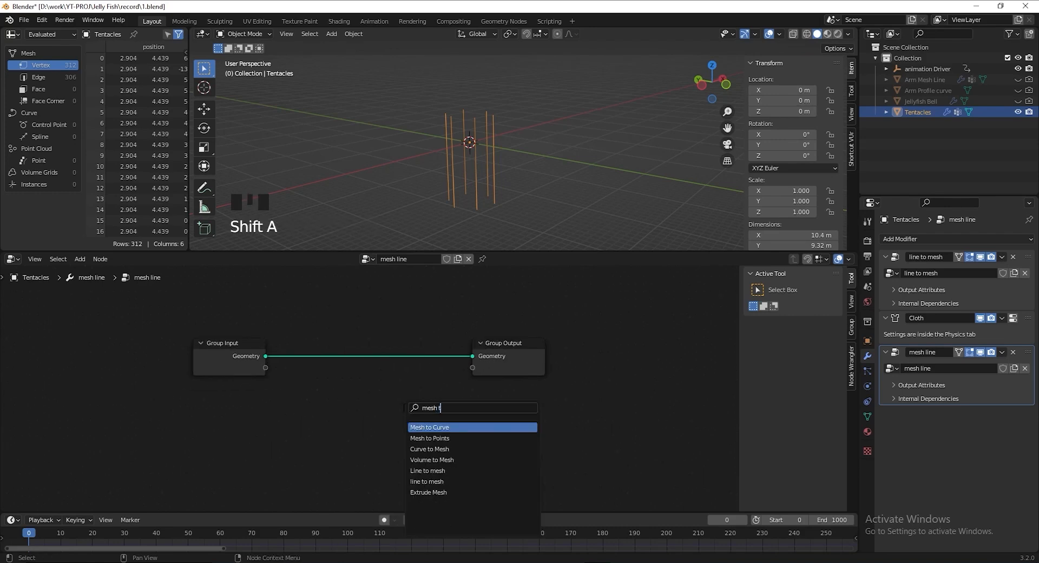
type("o curve")
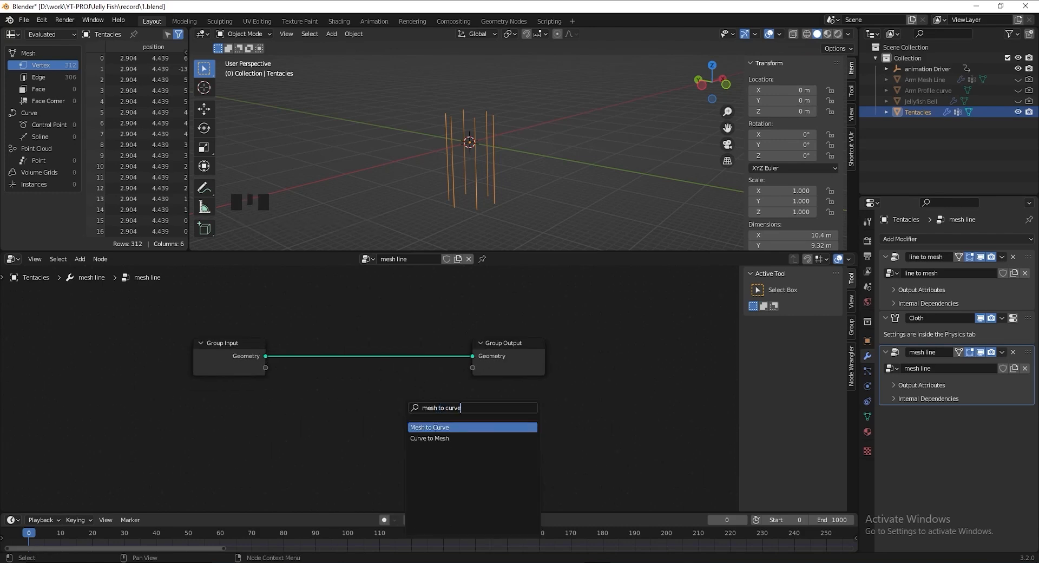
key("Return")
left_click(343, 362)
Insert a Curve to Mesh node between Mesh to Curve and Group Output
key("shift+a")
type("curve to mesh")
key("Return")
left_click(455, 358)
middle_click_drag(420, 445, 412, 434)
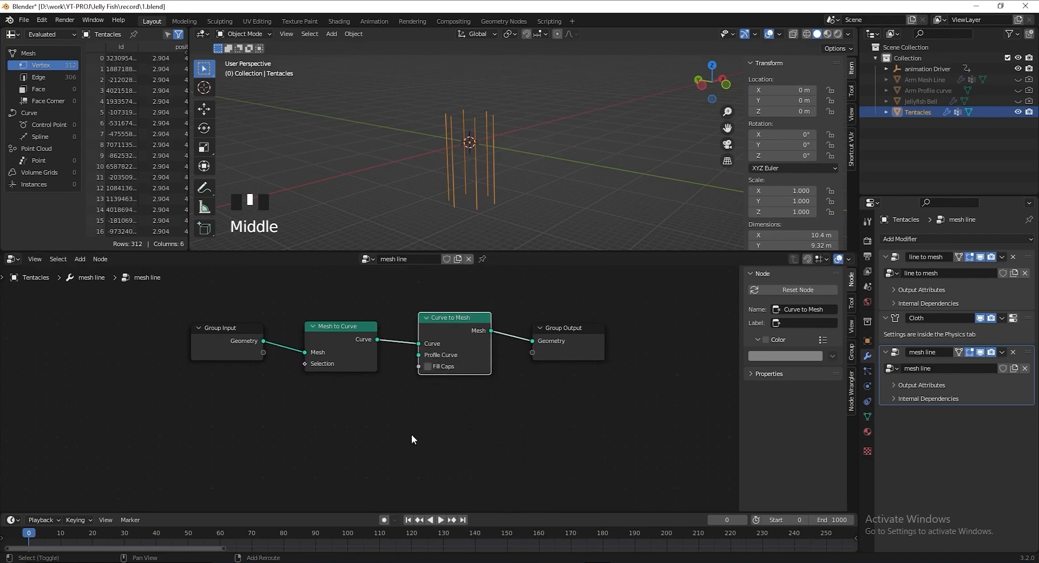
Add a Quadrilateral node as the profile curve of Curve to Mesh and enable Fill Caps
key("shift+a")
type("quad")
key("Return")
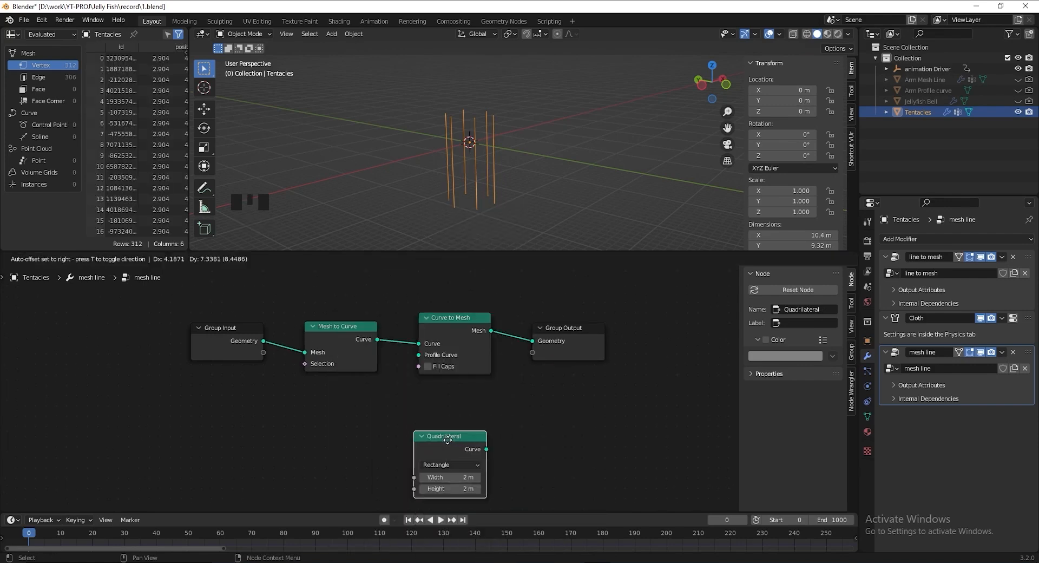
left_click(340, 391)
left_click_drag(376, 401, 420, 361)
scroll(495, 167, "up", 4)
middle_click_drag(494, 168, 476, 179)
left_click(428, 366)
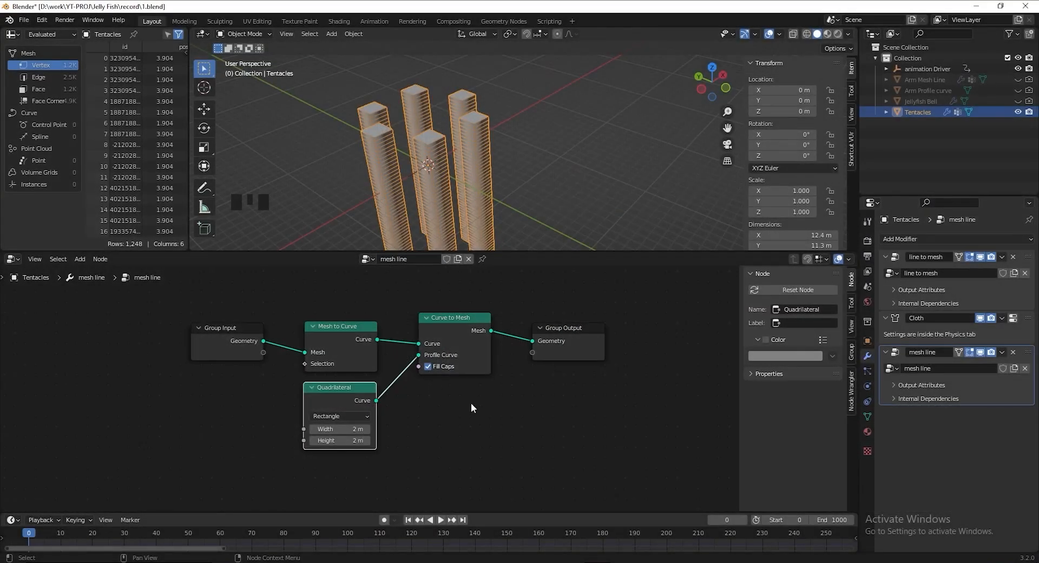
Make room in the node chain and insert a Set Curve Radius node between Mesh to Curve and Curve to Mesh
left_click(291, 388)
left_click_drag(326, 347, 244, 321)
key("shift+a")
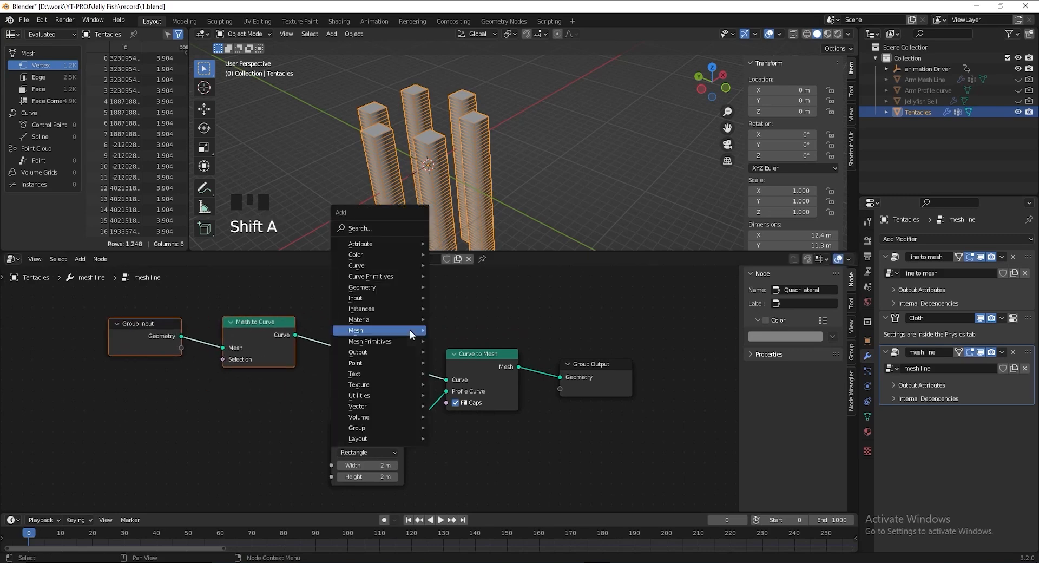
type("sset ")
type("c")
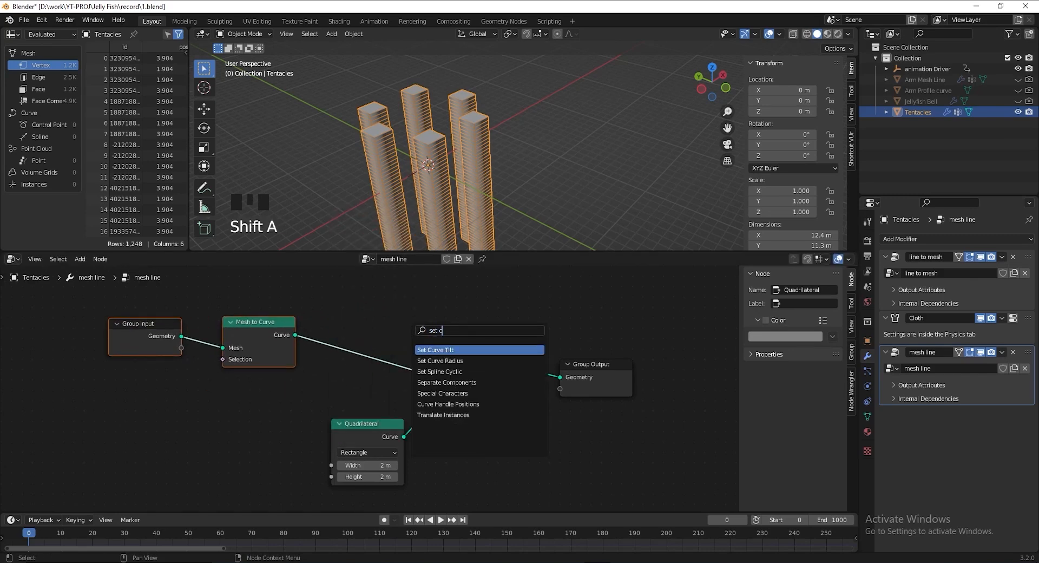
left_click(435, 364)
left_click(367, 355)
Add a Spline Parameter node and connect its Factor to the Radius of Set Curve Radius
middle_click_drag(193, 434, 247, 425)
key("shift+a")
type("spline para")
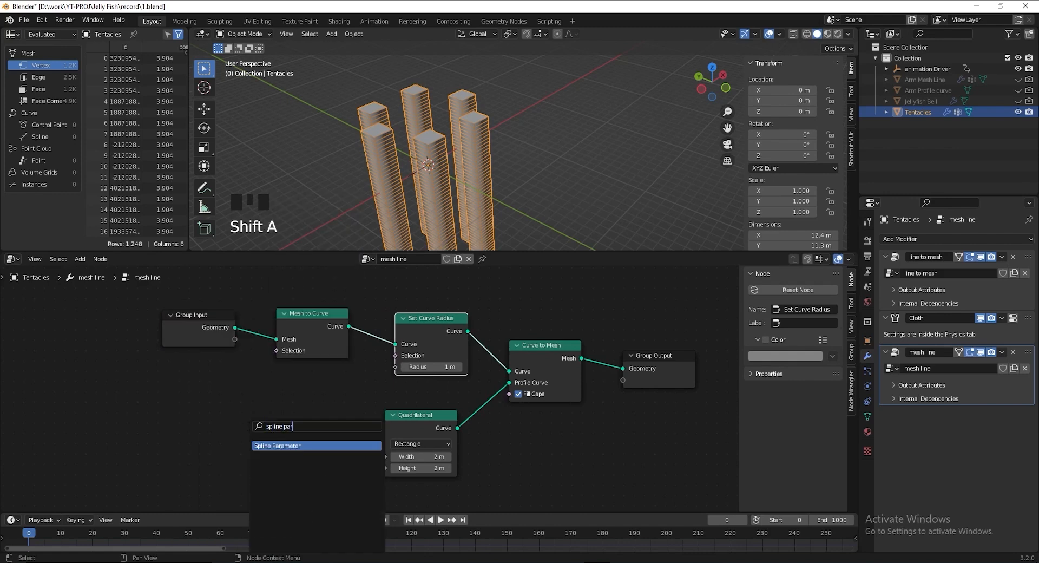
key("Return")
left_click(175, 406)
left_click_drag(181, 399, 396, 367)
Insert a Float Curve node between the Spline Parameter factor and the curve radius
middle_click_drag(287, 448, 298, 427)
key("shift+a")
type("floa")
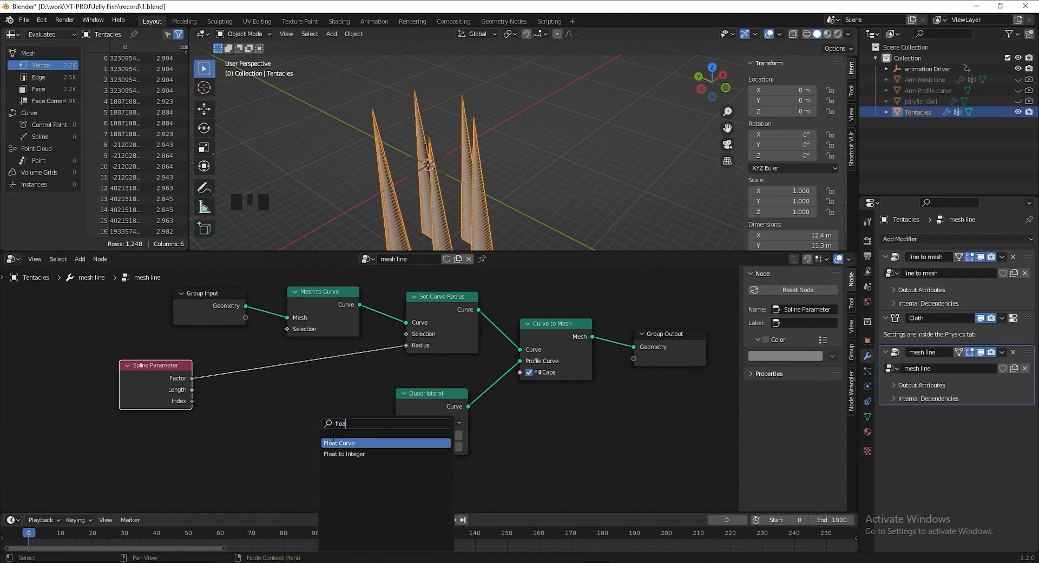
key("Return")
left_click(319, 410)
Shape the float curve to taper the tentacles, lowering its middle and end points and placing the start point at about 0.09
left_click_drag(314, 387, 310, 417)
left_click_drag(359, 358, 358, 386)
middle_click_drag(463, 227, 486, 174, "shift")
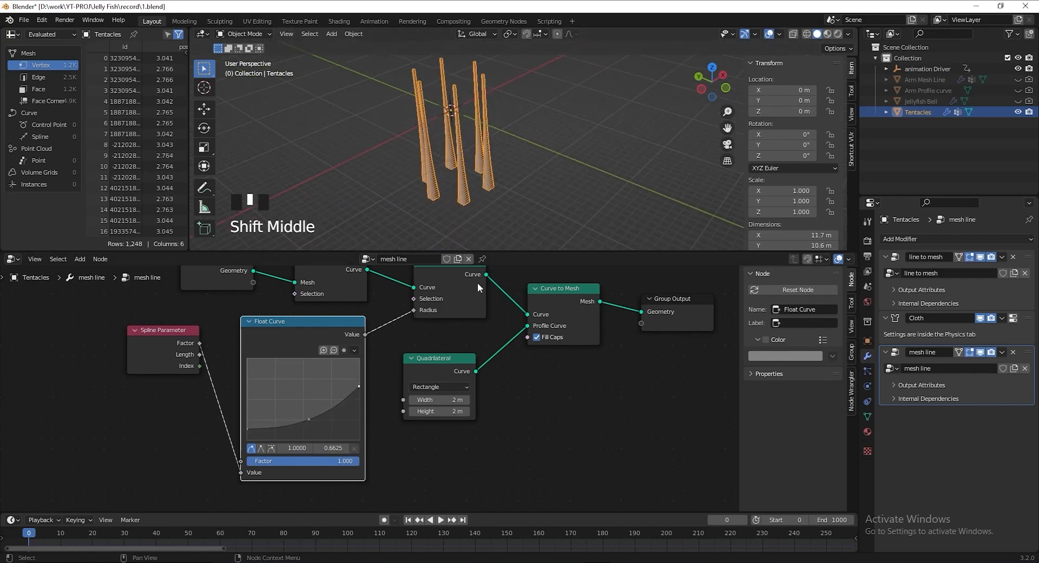
left_click_drag(359, 386, 359, 390)
left_click_drag(247, 429, 247, 432)
scroll(487, 122, "up", 3)
middle_click_drag(469, 157, 509, 122)
left_click(512, 156)
middle_click_drag(512, 157, 515, 169)
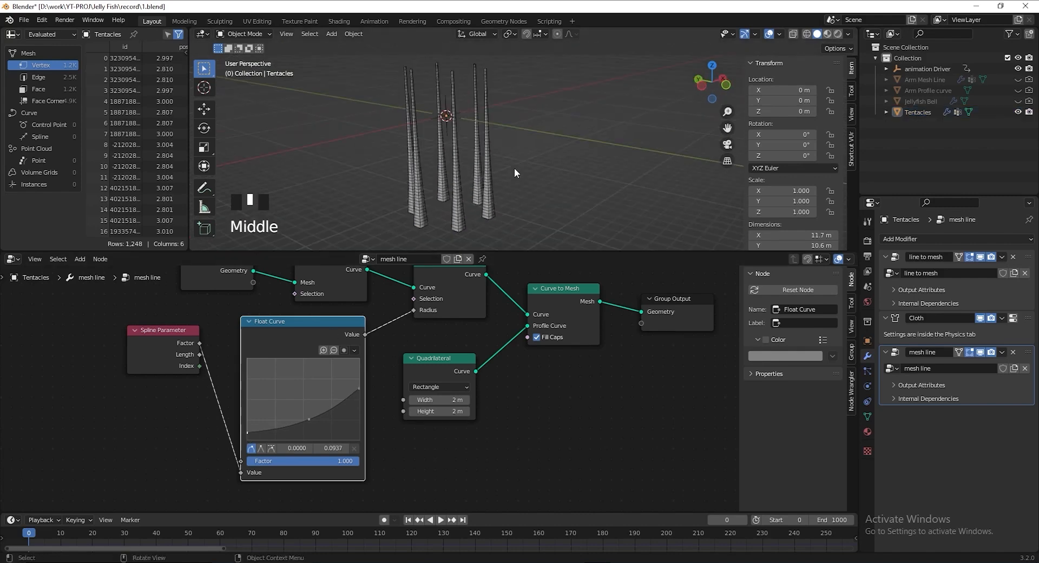
left_click(489, 205)
Move Group Input aside, enclose the nodes between Group Input and Group Output in a frame, and label it "Tentacles Mesh"
scroll(484, 407, "down", 10)
scroll(482, 406, "up", 4)
left_click_drag(281, 318, 176, 322)
left_click_drag(225, 283, 505, 476)
key("ctrl+j")
key("F2")
type("Tentacles")
key("Return")
scroll(506, 482, "up", 4)
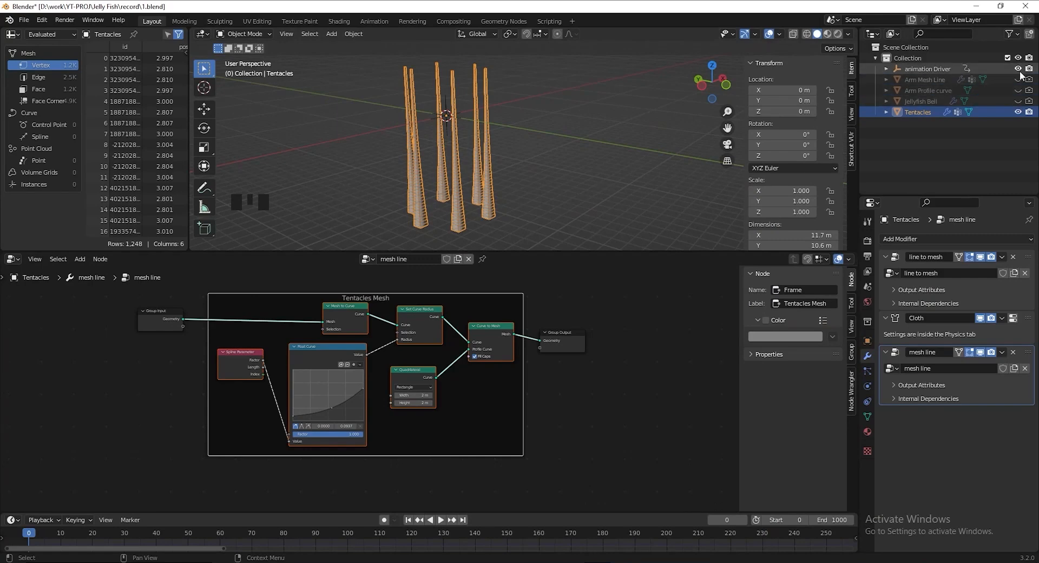
Hide the animation Driver and Tentacles objects and add a cube to the scene
left_click(1021, 72)
left_click(1020, 113)
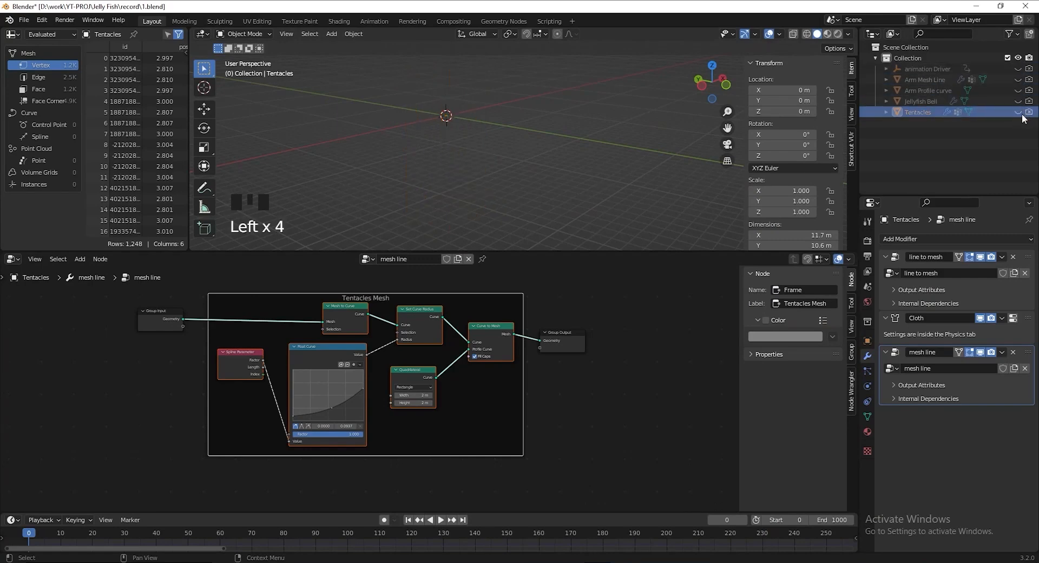
key("shift+a")
mouse_move(430, 143)
left_click(463, 151)
Rename the new cube "Jellyfish" and create a new geometry node tree for it
double_click(911, 101)
type("Jelly")
key("Return")
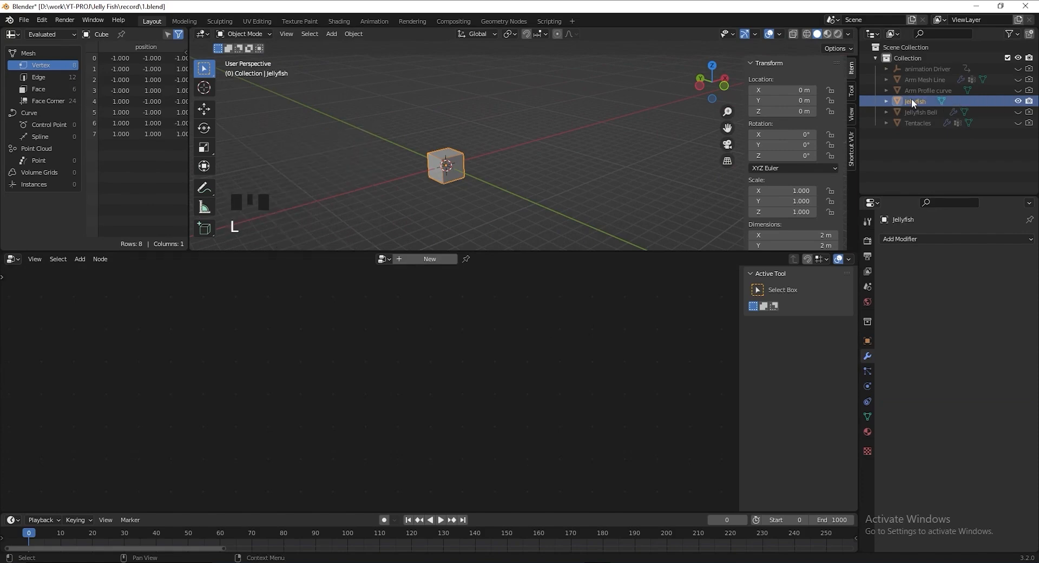
left_click(449, 262)
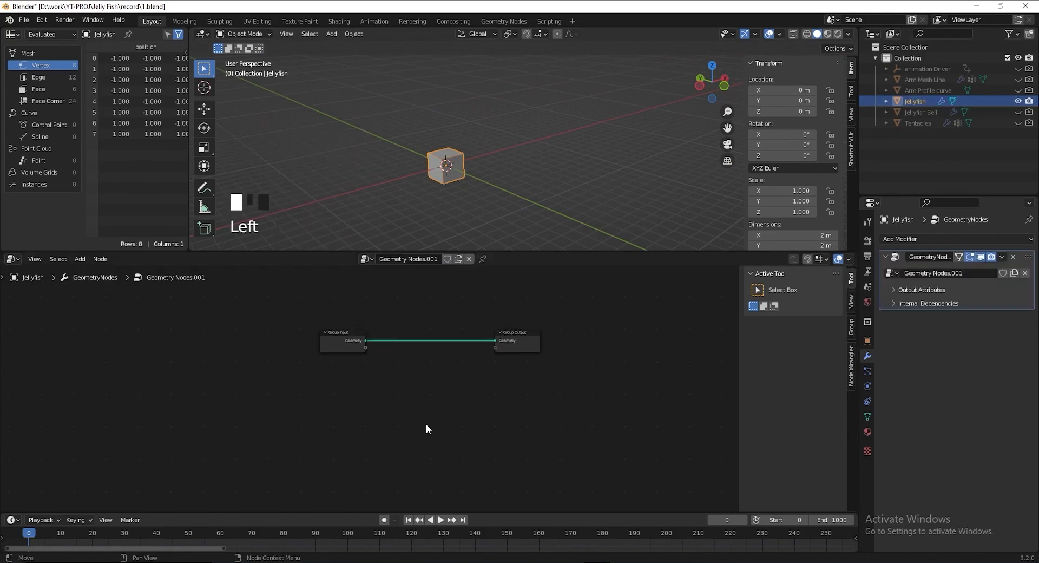
Add Object Info nodes for Arm Mesh Line, Jellyfish Bell and Tentacles to the Jellyfish node tree
left_click_drag(902, 80, 320, 383)
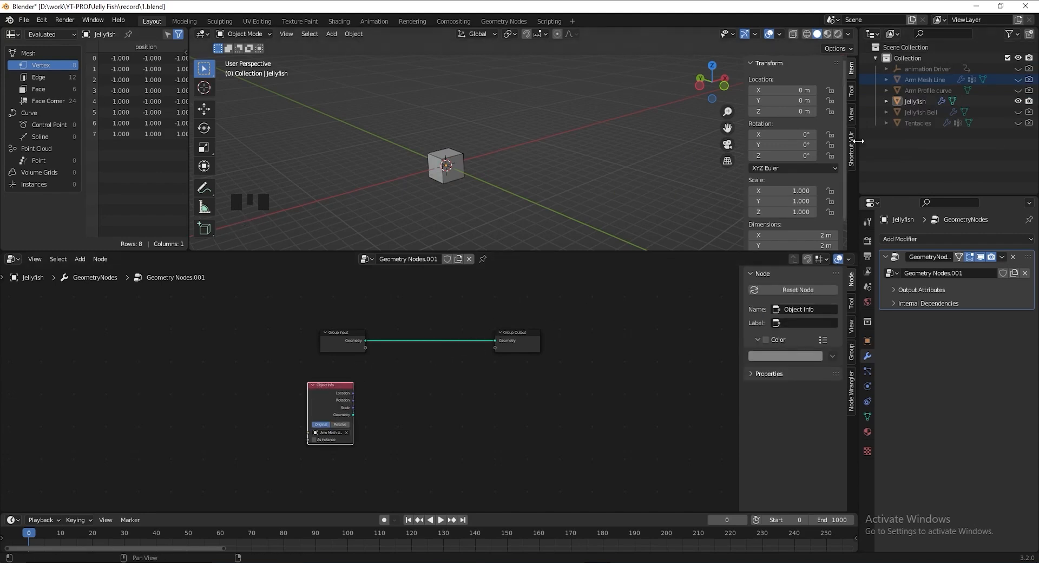
left_click_drag(920, 112, 363, 395)
left_click_drag(925, 128, 418, 405)
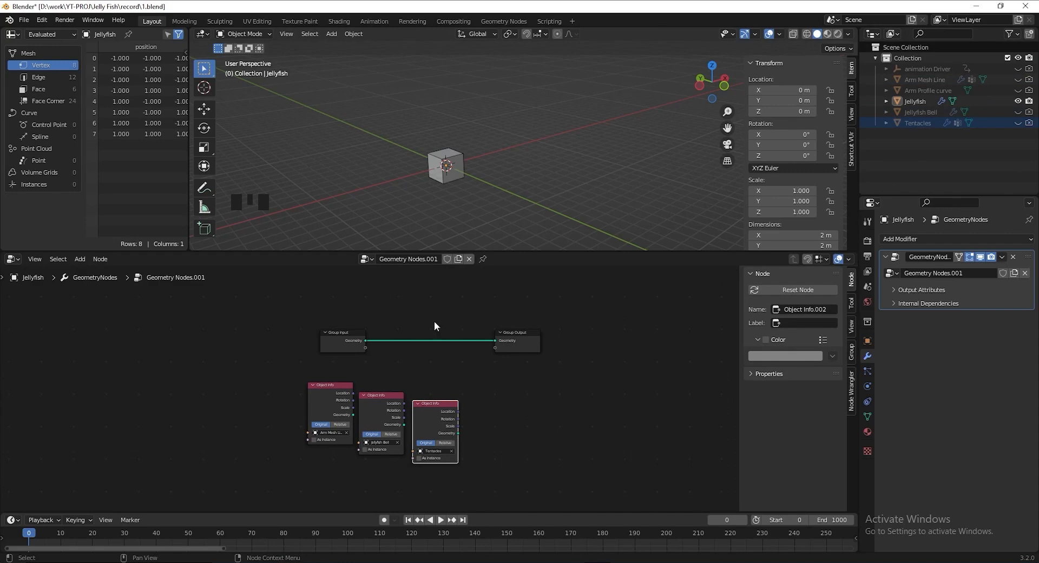
Delete the Group Input node and add a Join Geometry node connected to Group Output
scroll(411, 419, "up", 2)
left_click(312, 303)
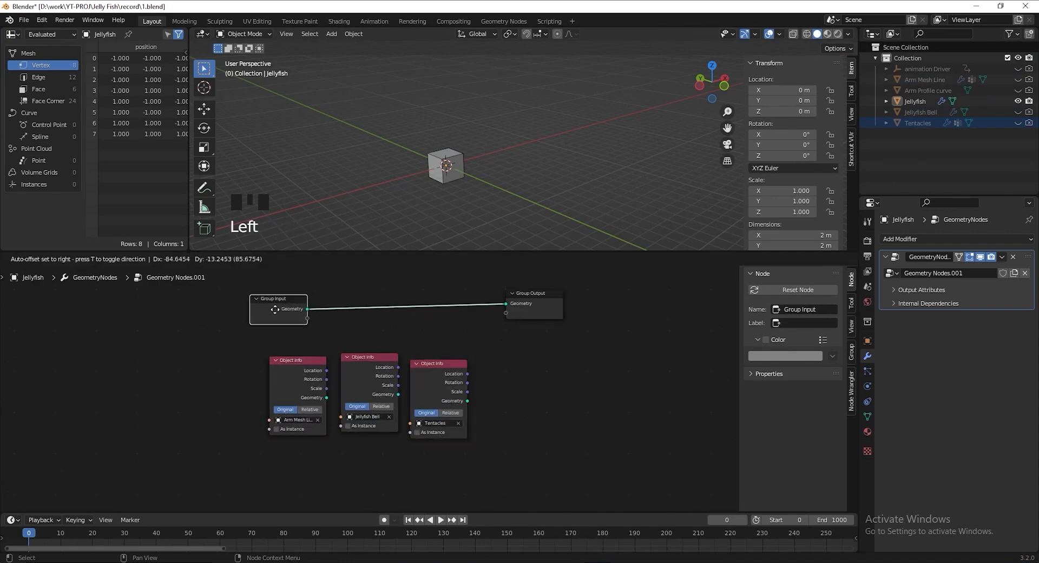
key("ctrl+x")
left_click_drag(532, 304, 569, 303)
key("shift+a")
type("join")
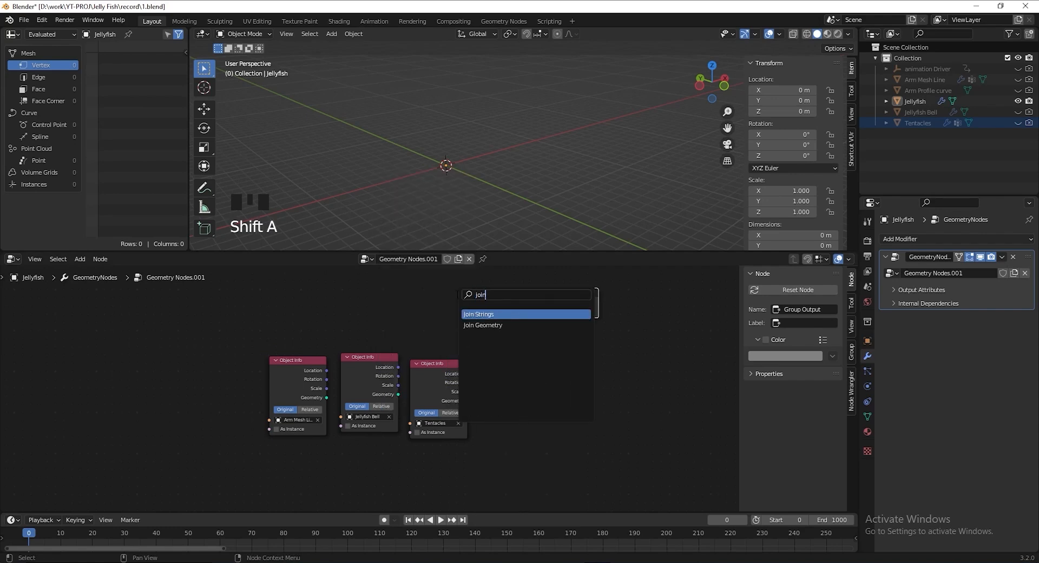
left_click(495, 325)
left_click(495, 320)
left_click_drag(512, 313, 542, 303)
Spread out the three Object Info nodes and connect each one's Geometry output to Join Geometry
middle_click_drag(297, 369, 366, 381)
left_click_drag(366, 381, 351, 311)
mouse_move(425, 384)
left_mouse_down()
mouse_move(380, 406)
mouse_move(348, 400)
left_mouse_up()
mouse_move(499, 386)
left_mouse_down()
mouse_move(455, 440)
mouse_move(430, 453)
left_mouse_up()
left_click_drag(380, 340, 521, 337)
left_click_drag(352, 304, 362, 287)
left_click_drag(344, 387, 253, 339)
left_click_drag(298, 375, 522, 336)
left_click_drag(438, 443, 356, 396)
left_click_drag(385, 433, 523, 336)
scroll(337, 357, "down", 4)
left_click_drag(311, 358, 285, 372)
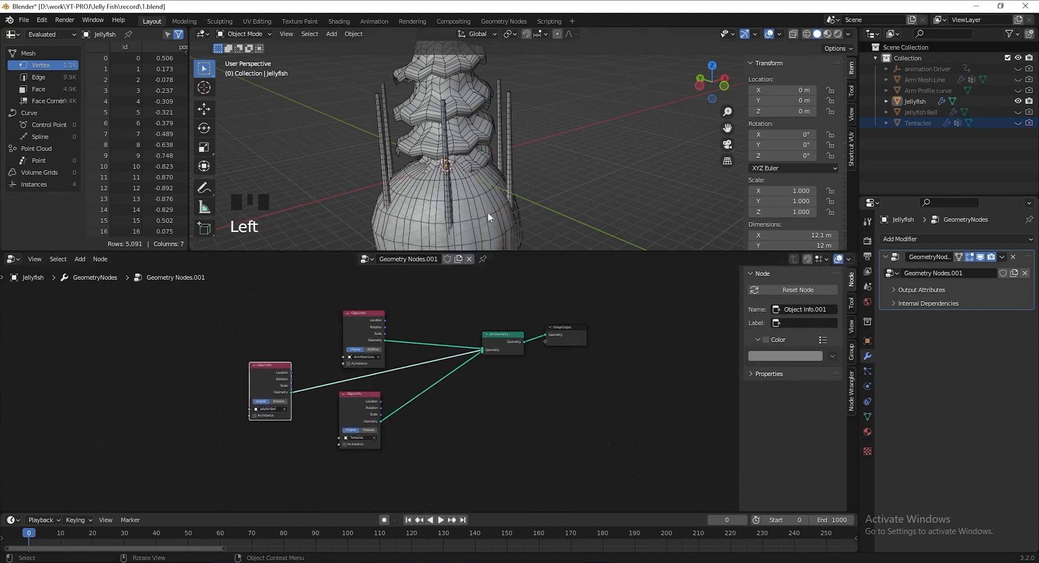
scroll(476, 226, "down", 3)
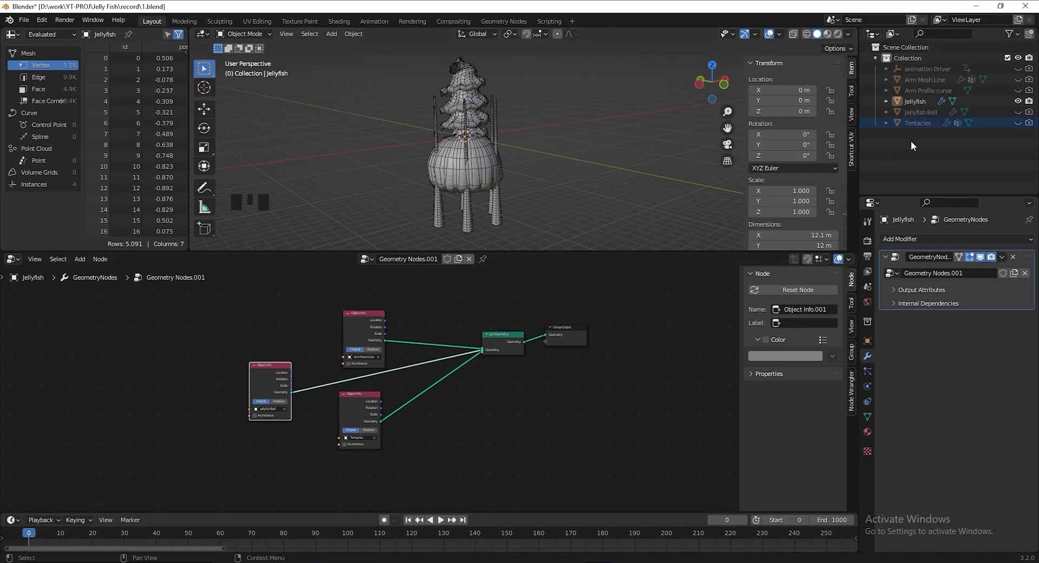
On Tentacles, swap the "line to mesh" and "mesh line" names between the two geometry nodes modifiers and their node groups
left_click(911, 124)
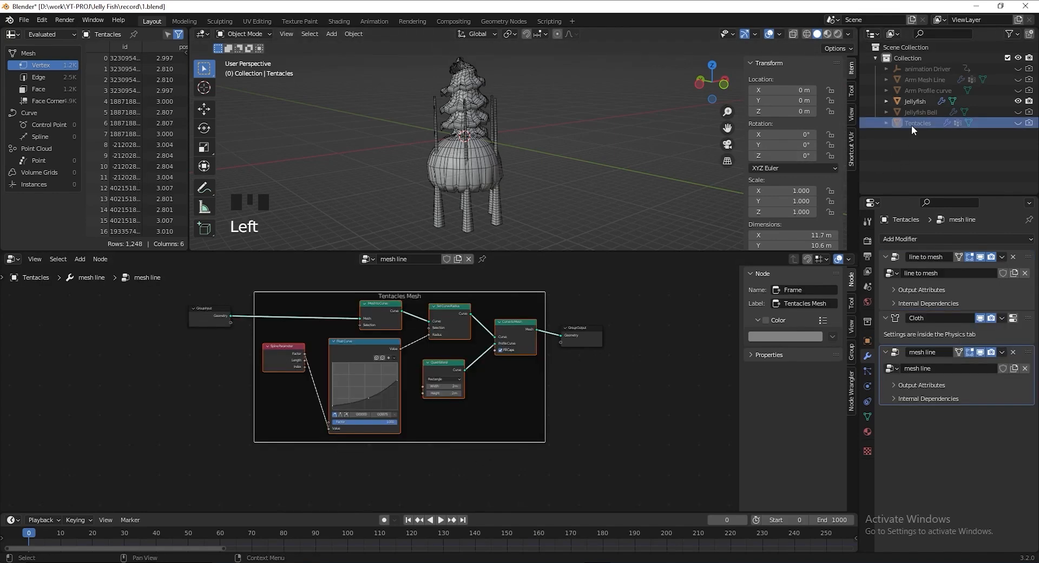
left_click(1027, 263)
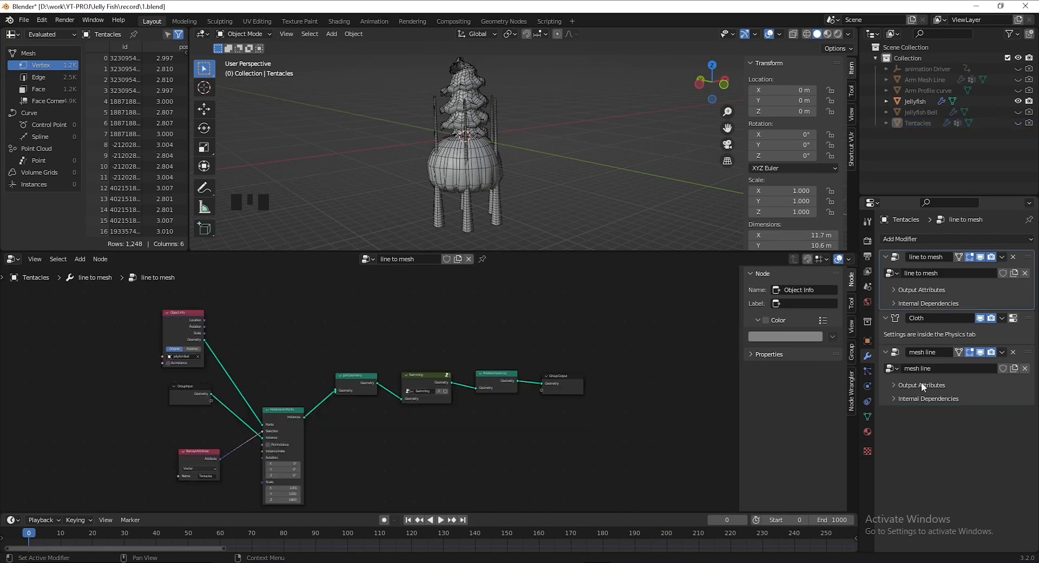
key("ctrl+c")
key("ctrl+v")
key("ctrl+c")
key("ctrl+v")
key("ctrl+c")
key("ctrl+v")
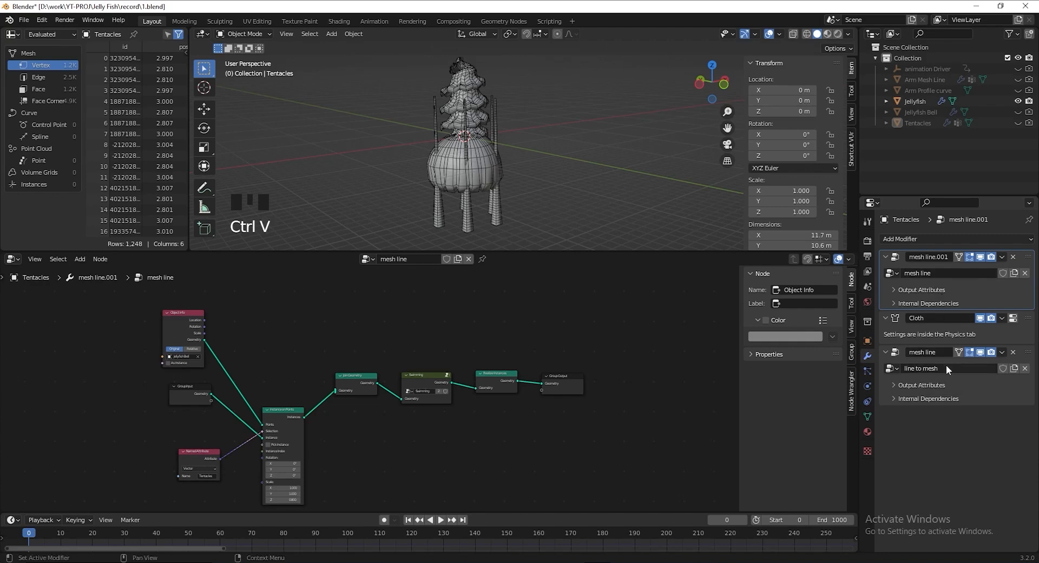
key("ctrl+c")
key("ctrl+v")
Copy the Swimming group node from the Tentacles node tree into the Jellyfish node tree
left_click(431, 375)
scroll(460, 410, "up", 5)
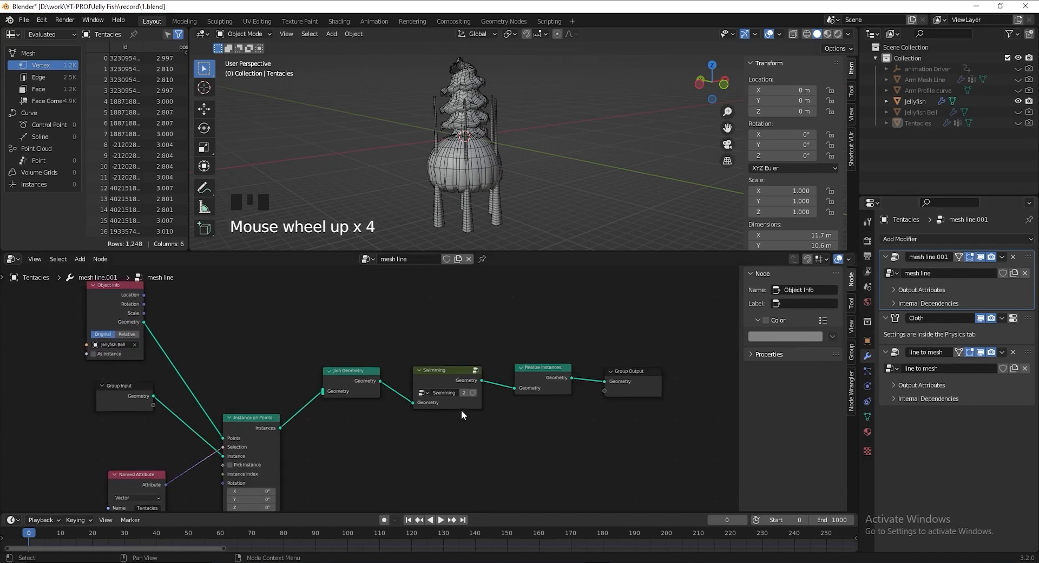
left_click_drag(466, 382, 463, 369)
key("ctrl+c")
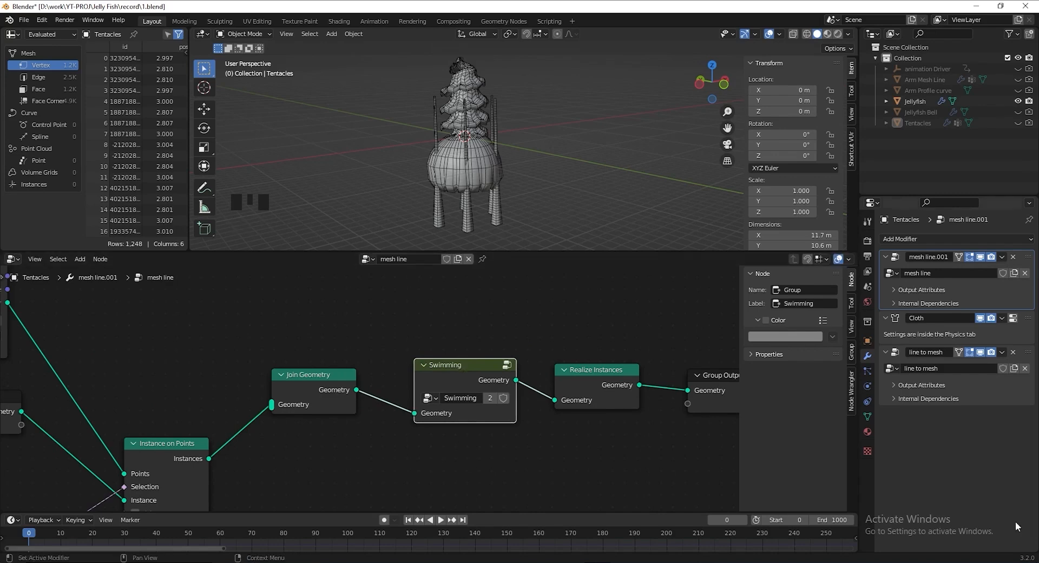
left_click(916, 101)
scroll(483, 399, "down", 2)
middle_click_drag(435, 457, 439, 423)
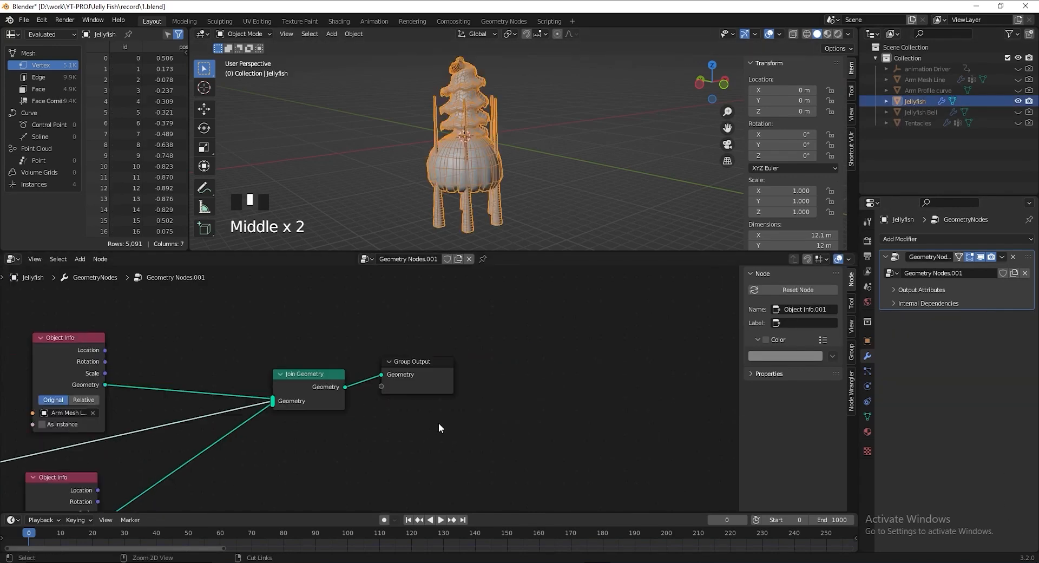
key("ctrl+v")
key("g")
left_click(378, 404)
scroll(371, 404, "down", 3)
middle_click_drag(369, 404, 658, 360)
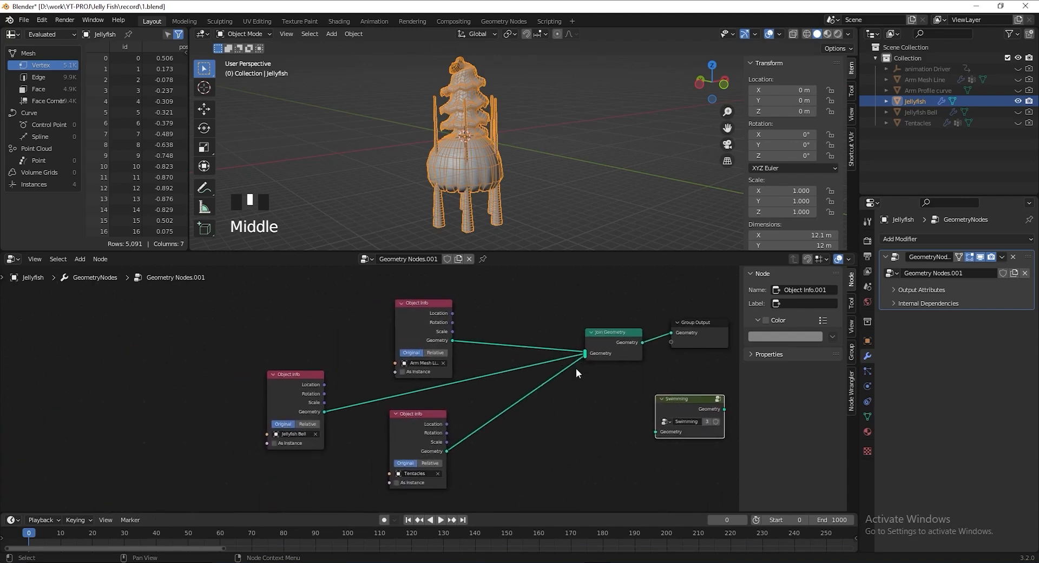
Insert the Swimming group between the Jellyfish Bell Object Info node and Join Geometry, and tidy the node layout
left_click_drag(305, 376, 210, 340)
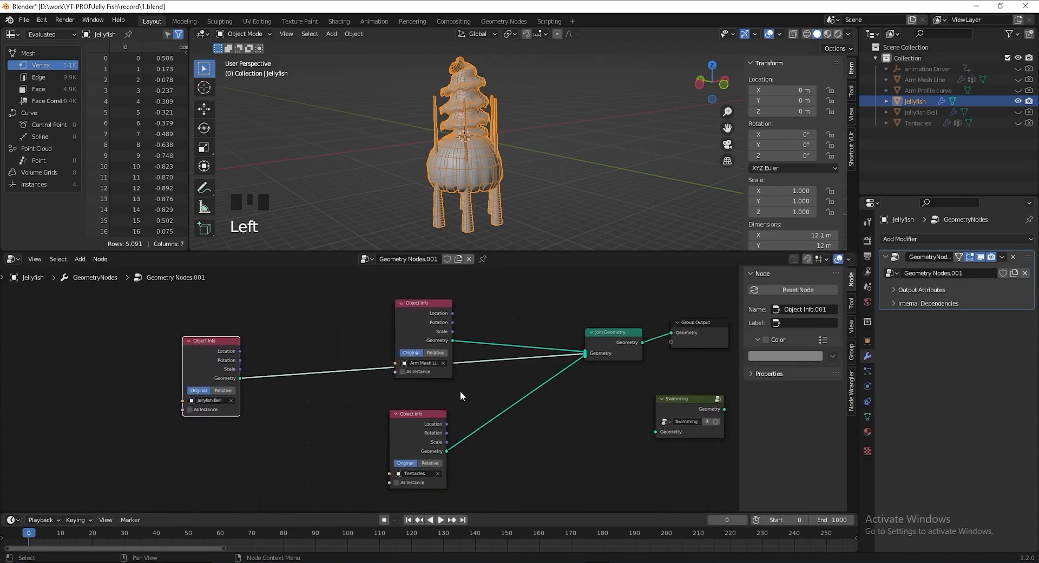
left_click_drag(667, 405, 291, 365)
scroll(441, 336, "down", 3)
middle_click_drag(441, 337, 431, 399)
left_click_drag(422, 379, 415, 334)
Save the file and play the animation to check the assembled jellyfish's swimming motion
middle_click_drag(497, 199, 510, 162)
middle_click_drag(510, 162, 509, 176, "shift")
key("ctrl+s")
key("space")
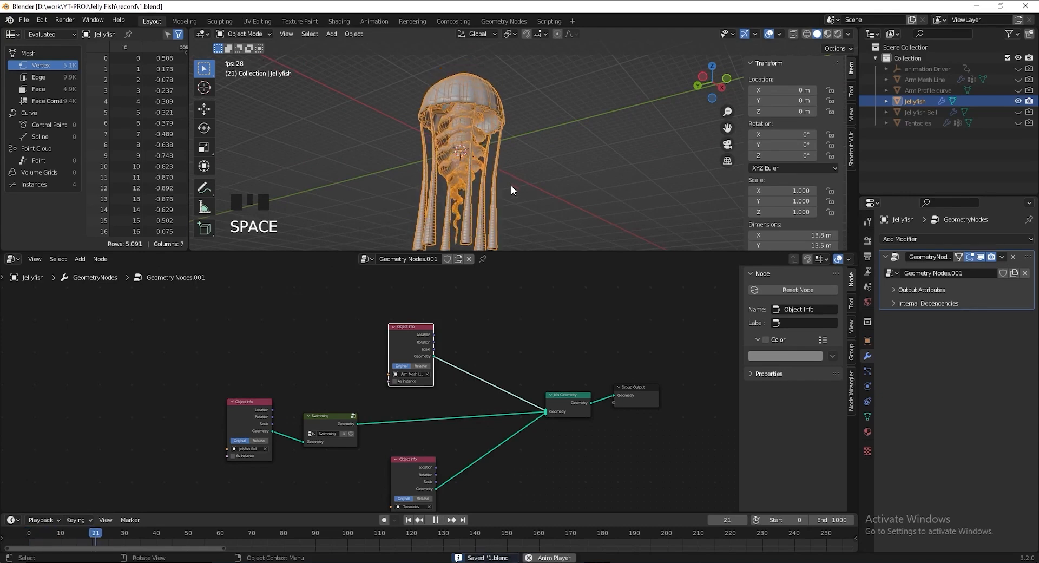
scroll(492, 207, "down", 2)
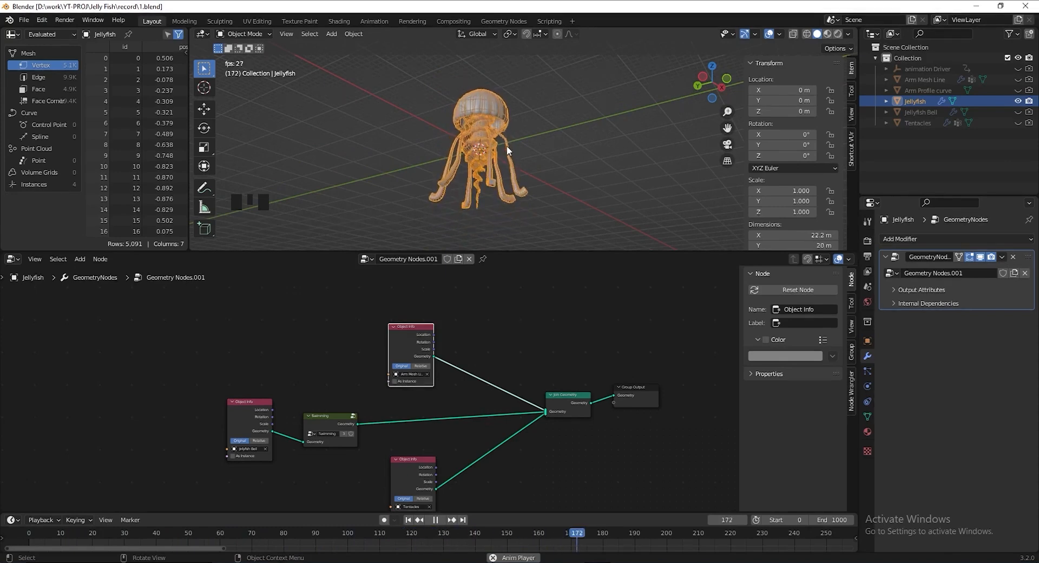
key("space")
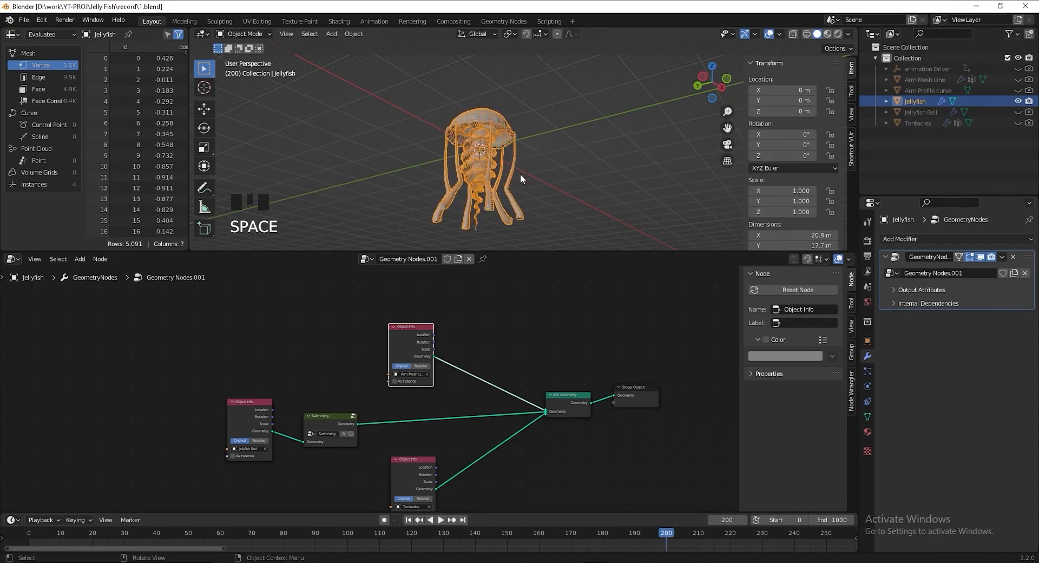
scroll(524, 161, "down", 1)
scroll(524, 161, "up", 1)
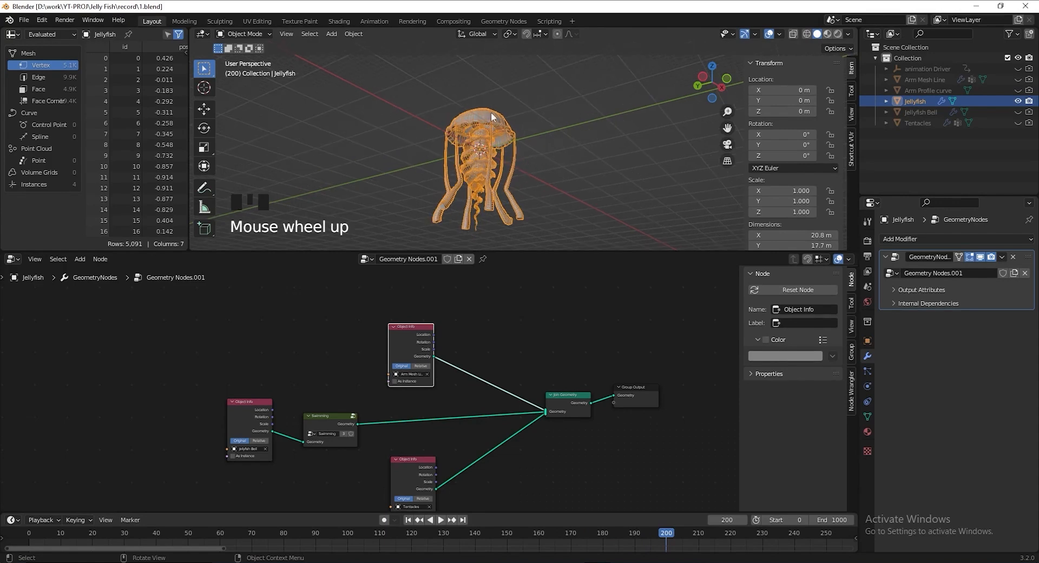
middle_click_drag(459, 115, 509, 113)
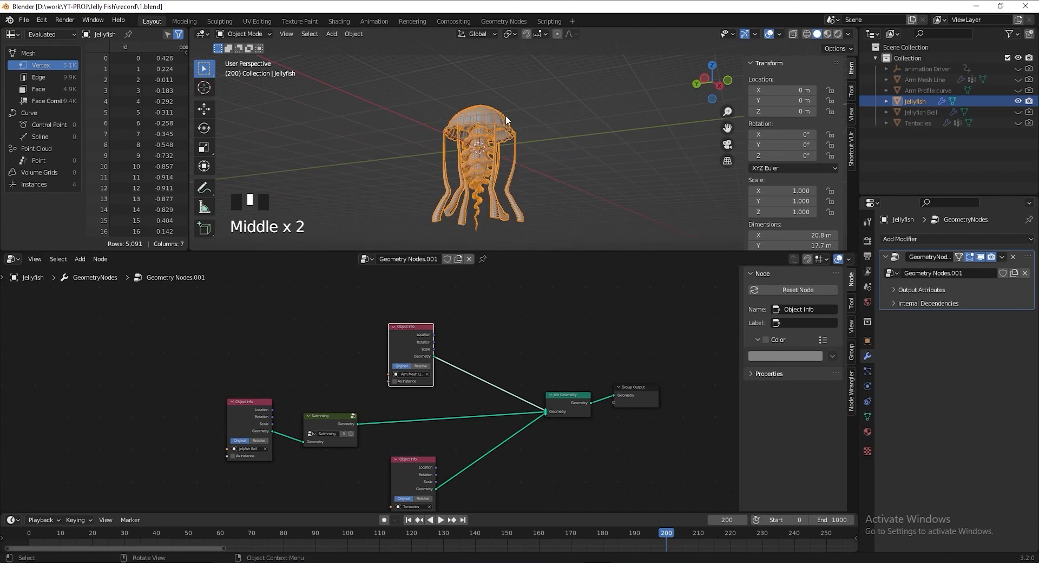
In the Jellyfish Bell node tree, set the Modulo value in the tentacle point selection frame to 6
left_click(918, 112)
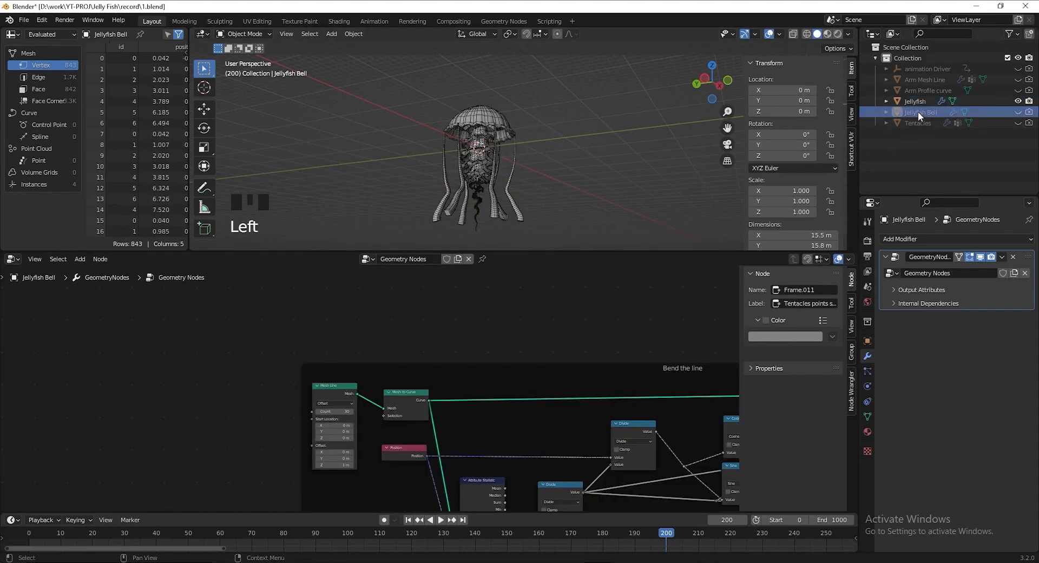
scroll(525, 412, "down", 18)
middle_click_drag(536, 412, 347, 390)
scroll(368, 378, "up", 20)
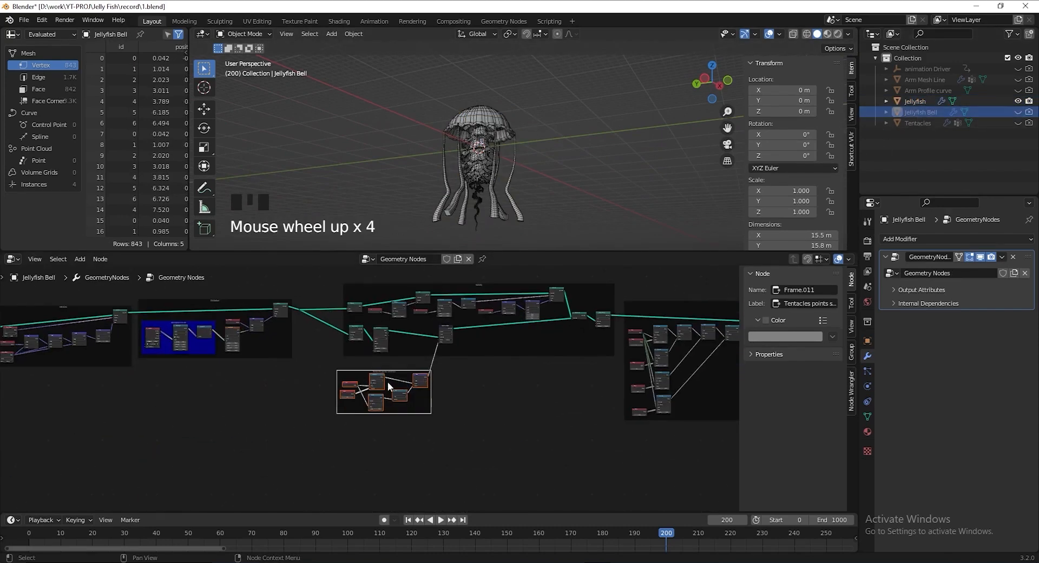
middle_click_drag(458, 388, 502, 308)
scroll(413, 396, "up", 4)
mouse_move(379, 344)
left_mouse_down()
mouse_move(375, 373)
mouse_move(389, 343)
left_mouse_up()
left_click(447, 464)
middle_click_drag(466, 343, 439, 375)
mouse_move(357, 387)
left_mouse_down()
mouse_move(363, 379)
mouse_move(347, 397)
left_mouse_up()
left_click(352, 449)
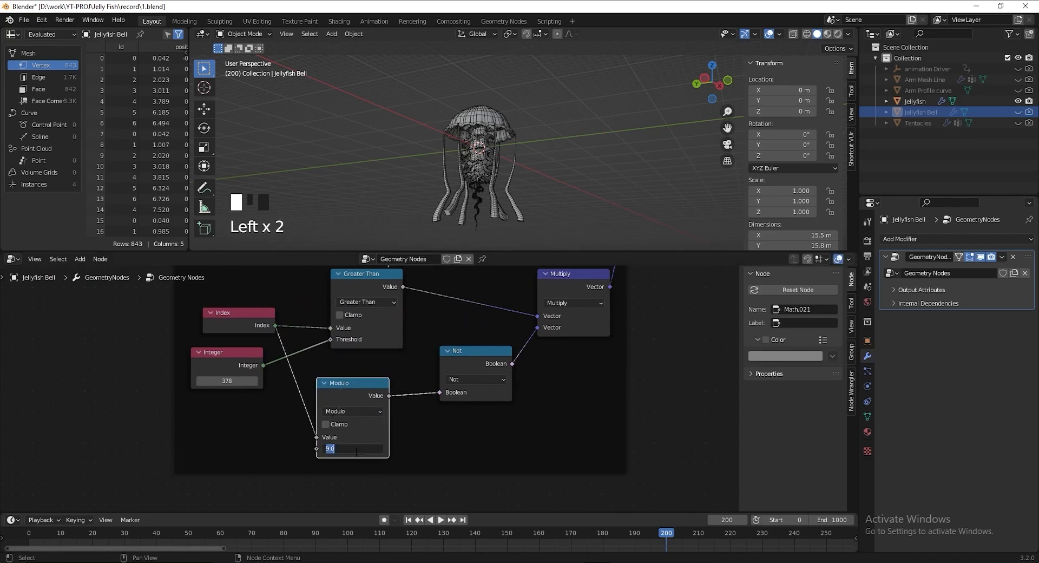
type("6")
key("Return")
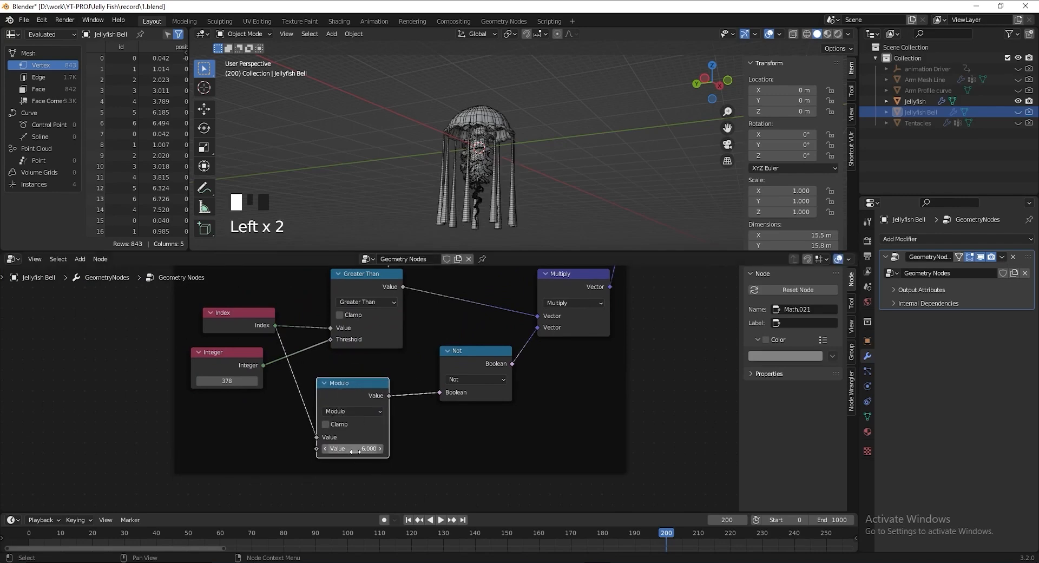
Play the animation from frame 0 to check the tentacles, and save the file
left_click(411, 520)
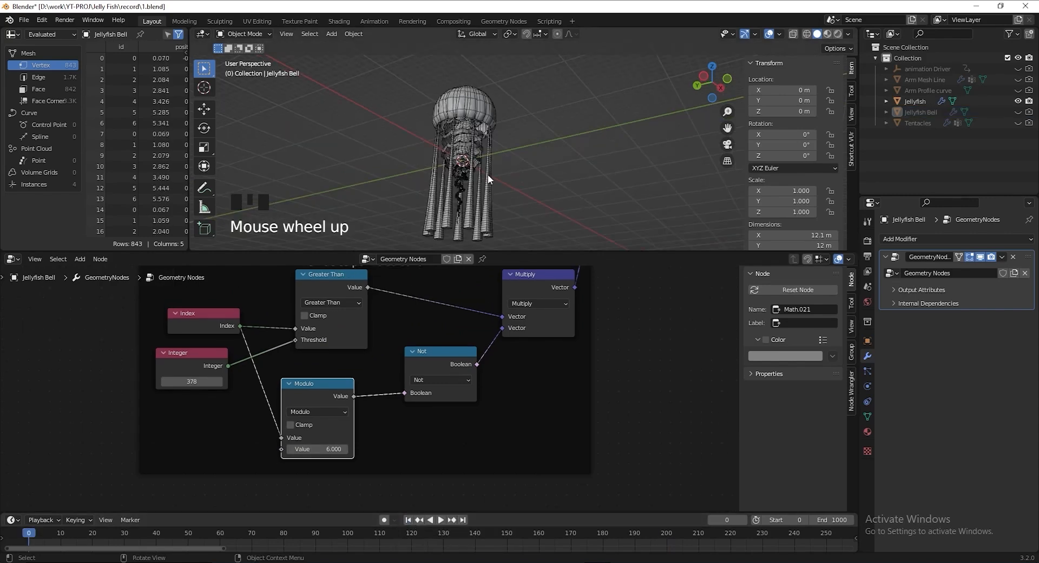
key("space")
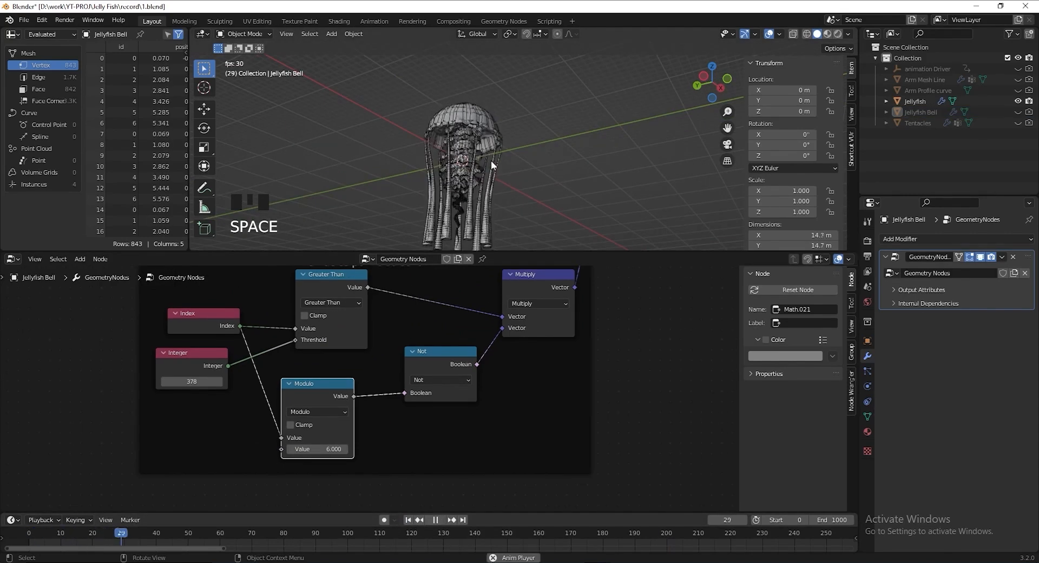
left_click(536, 176)
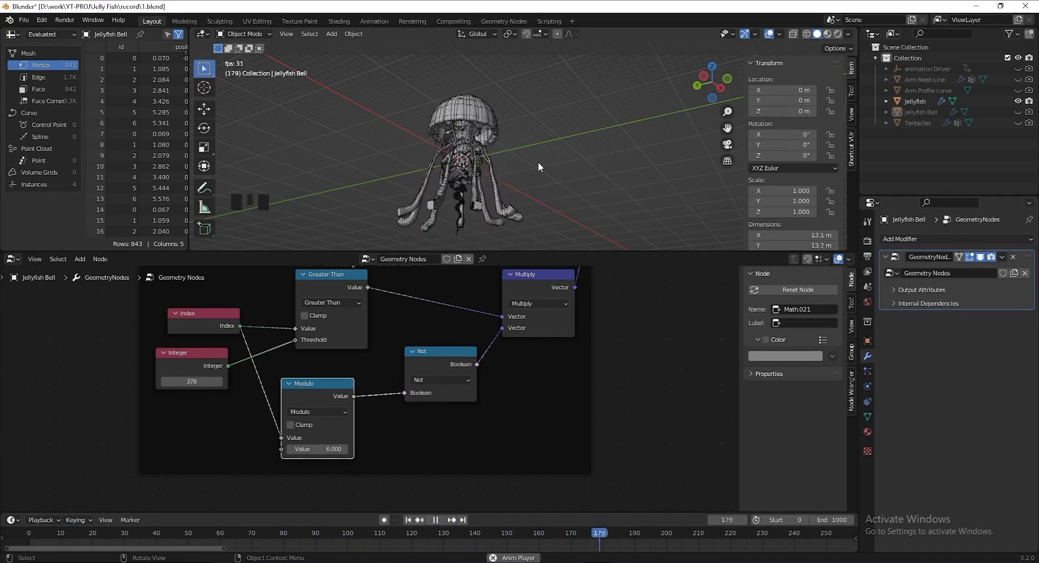
key("space")
key("ctrl+s")
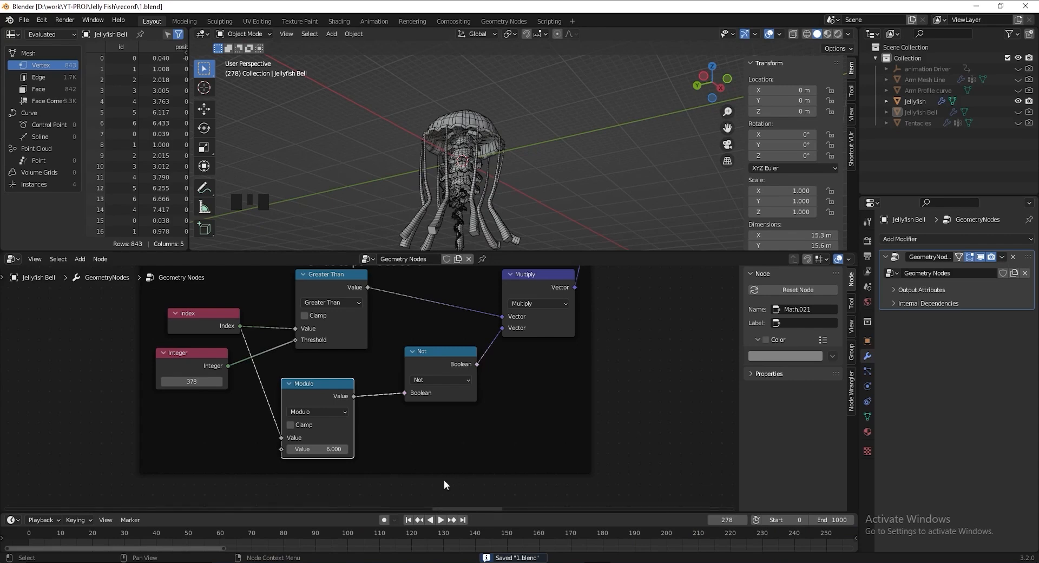
Rewind the animation to frame 0 and save the file again
key("shift+Left")
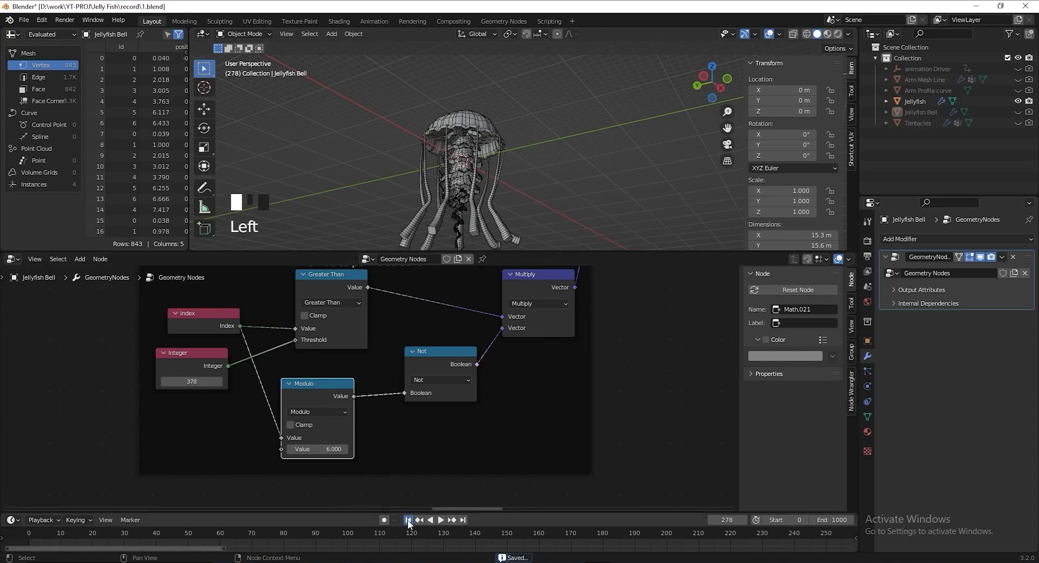
key("ctrl+z")
key("ctrl+shift+z")
key("ctrl+s")
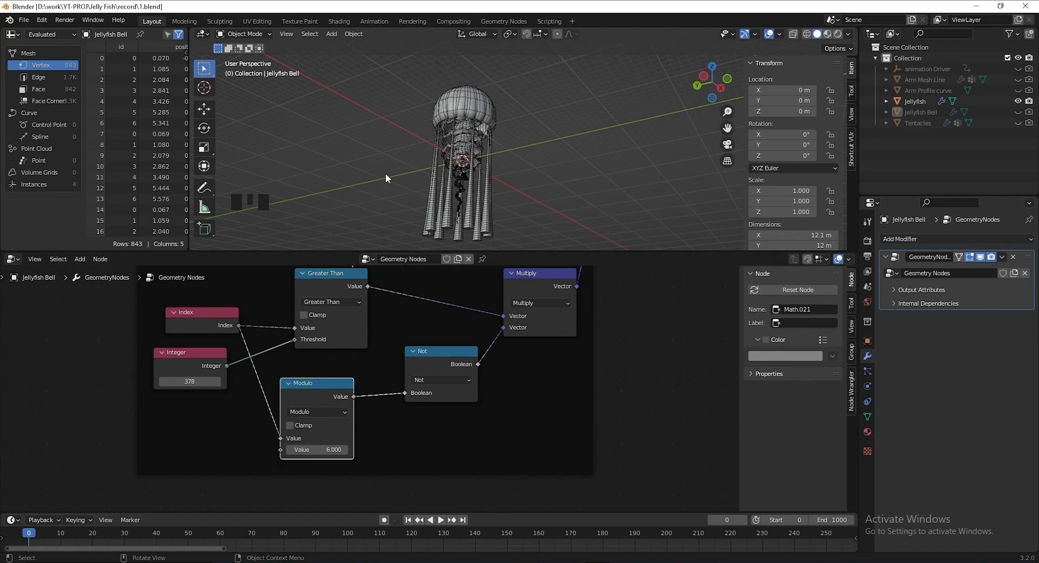
Give the Jellyfish object three material slots with a new material in each
left_click(917, 102)
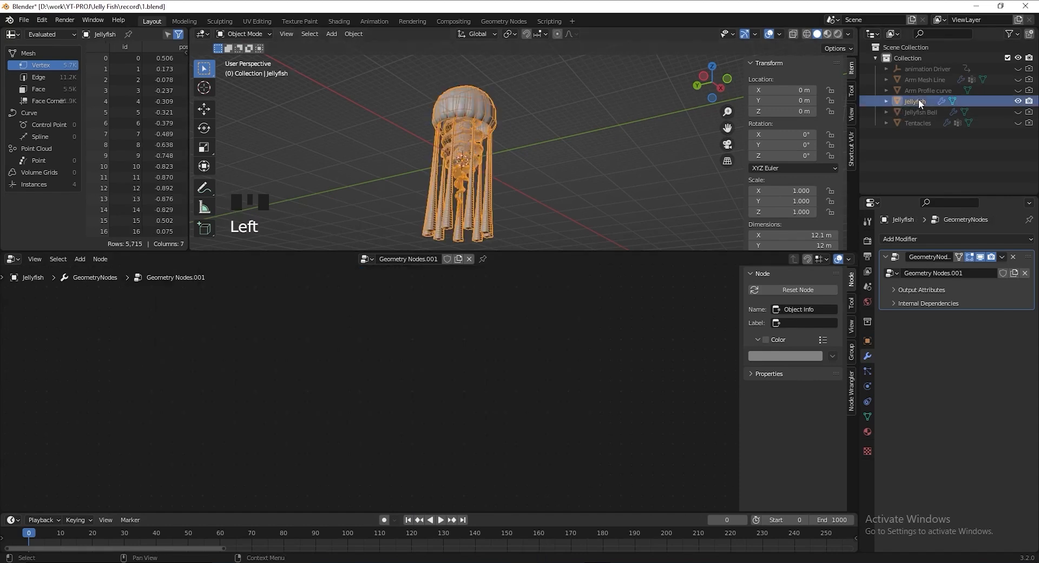
left_click(868, 433)
left_click(964, 281)
left_click(1030, 239)
left_click(1030, 239)
left_click(994, 263)
left_click(939, 307)
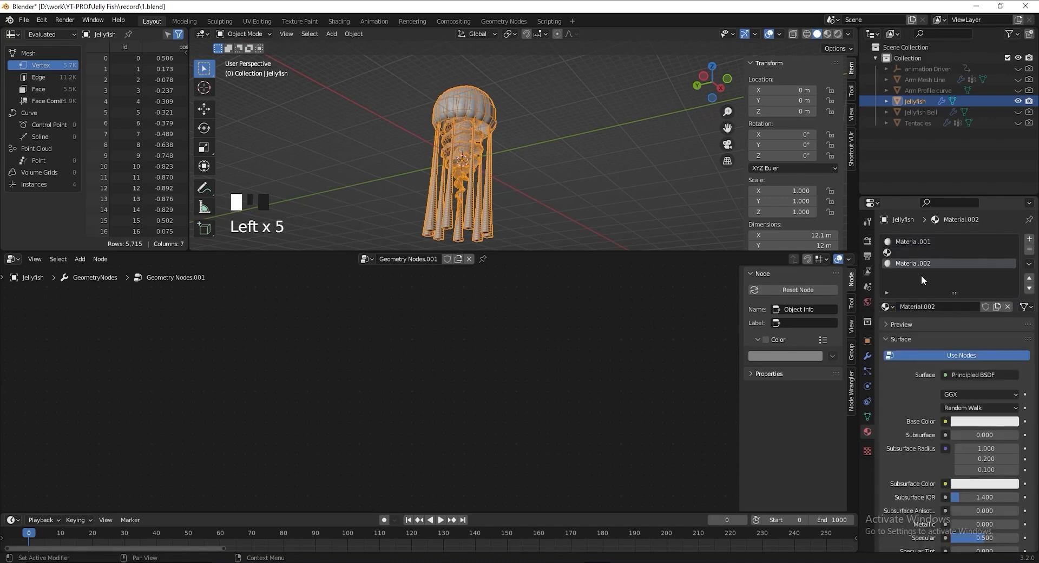
left_click(921, 252)
left_click(940, 307)
Rename the material in the Jellyfish object's first slot "Bell"
left_click(921, 243)
double_click(910, 239)
type("Bell")
left_click(909, 253)
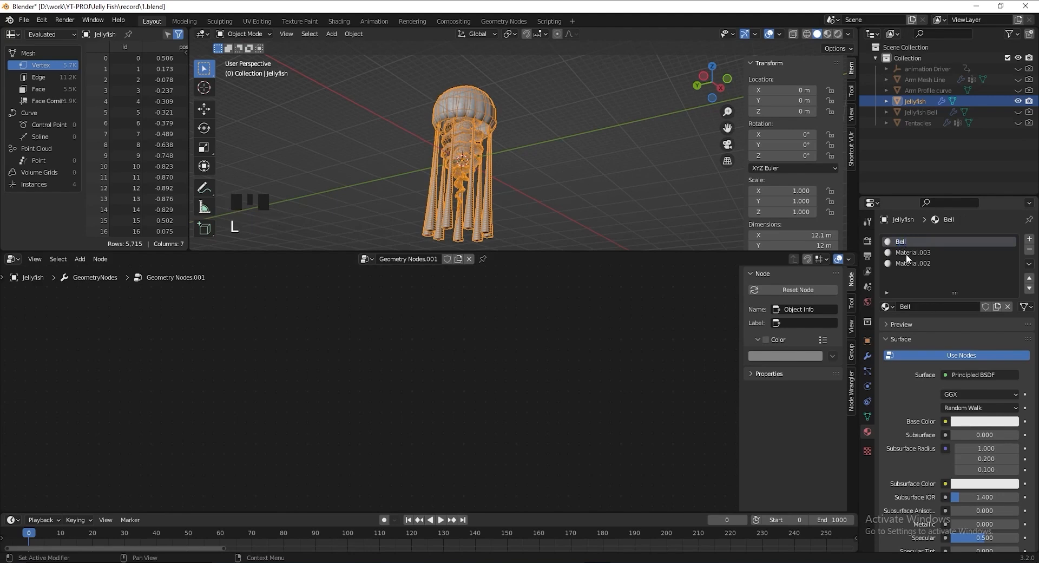
Rename the Jellyfish object's second material "Oral Arm" and its third material "Tentacles"
double_click(910, 253)
type("Oral Arm")
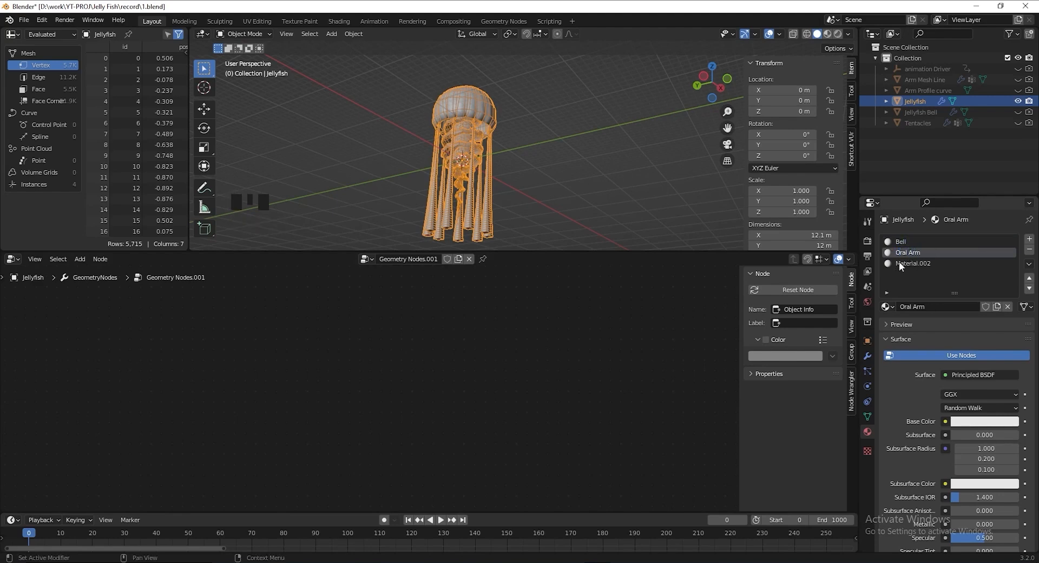
left_click(899, 262)
double_click(899, 262)
type("Tentacles")
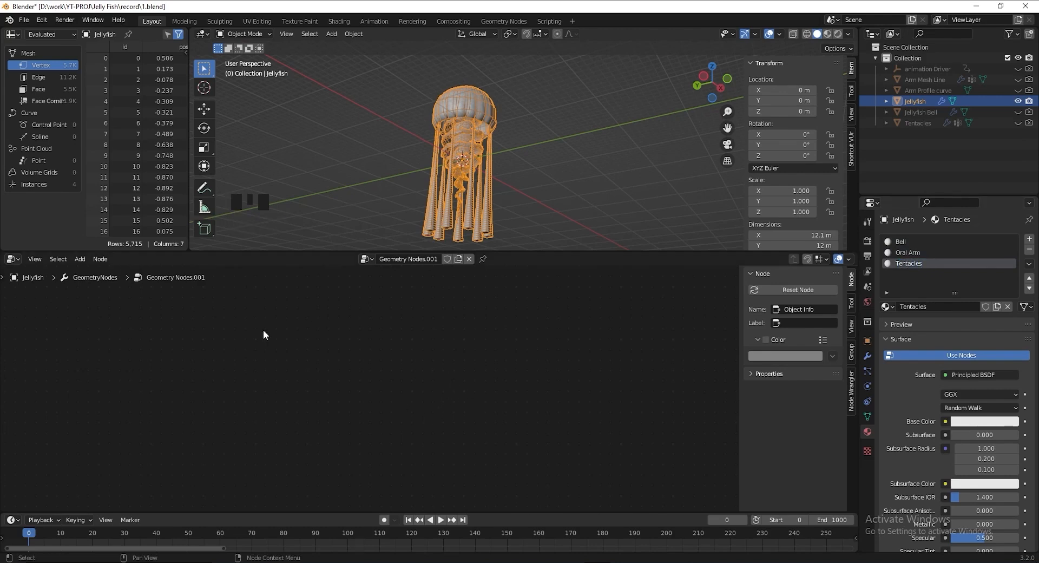
Insert a Set Material node between the Arm Mesh Line Object Info node and Join Geometry
key("Home")
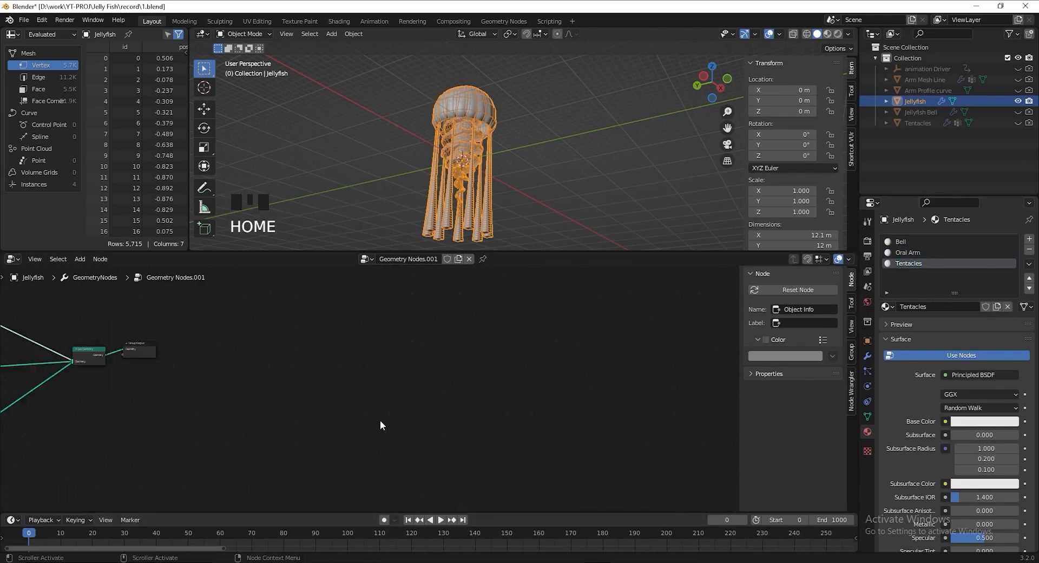
scroll(382, 425, "up", 6)
middle_click_drag(383, 424, 308, 327)
key("shift+a")
type("set material")
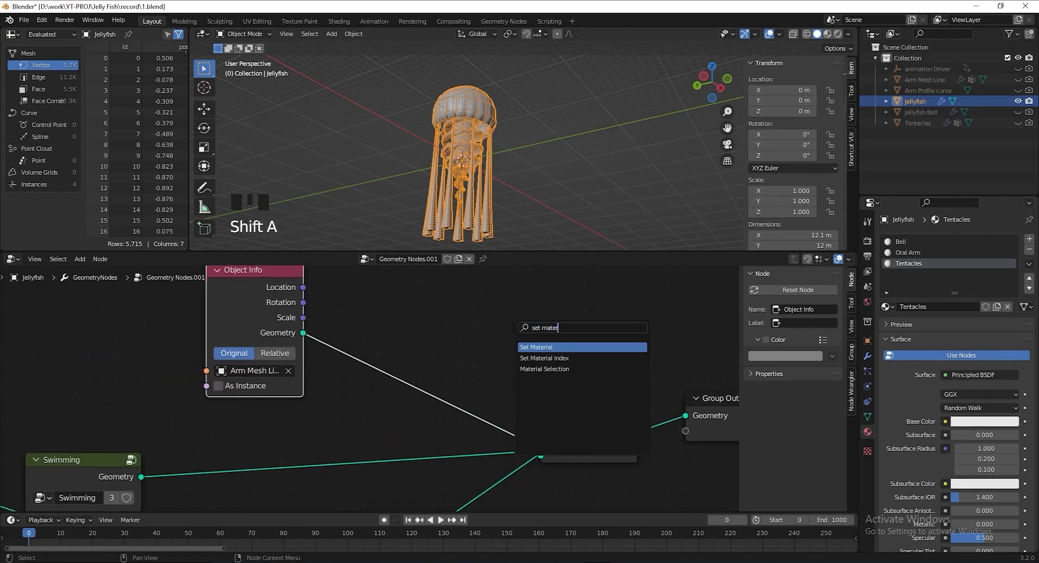
key("Return")
left_click(396, 352)
Duplicate the Set Material node twice, inserting one copy in the Swimming bell branch and one in the Tentacles branch
scroll(398, 353, "down", 3)
middle_click_drag(401, 360, 436, 310)
left_click(429, 295)
key("shift+d")
left_click(419, 378)
key("shift+d")
left_click(433, 449)
Rearrange the nodes feeding Join Geometry so the three Set Material branches are spaced apart
scroll(430, 440, "down", 4)
middle_click_drag(429, 440, 436, 412)
left_click_drag(341, 418, 303, 429)
left_click_drag(433, 398, 419, 413)
middle_click_drag(494, 397, 482, 429)
middle_click_drag(408, 376, 407, 412)
scroll(409, 406, "up", 4)
Widen the Arm Mesh Line Object Info node and assign the Oral Arm material to its Set Material node
left_click(428, 385)
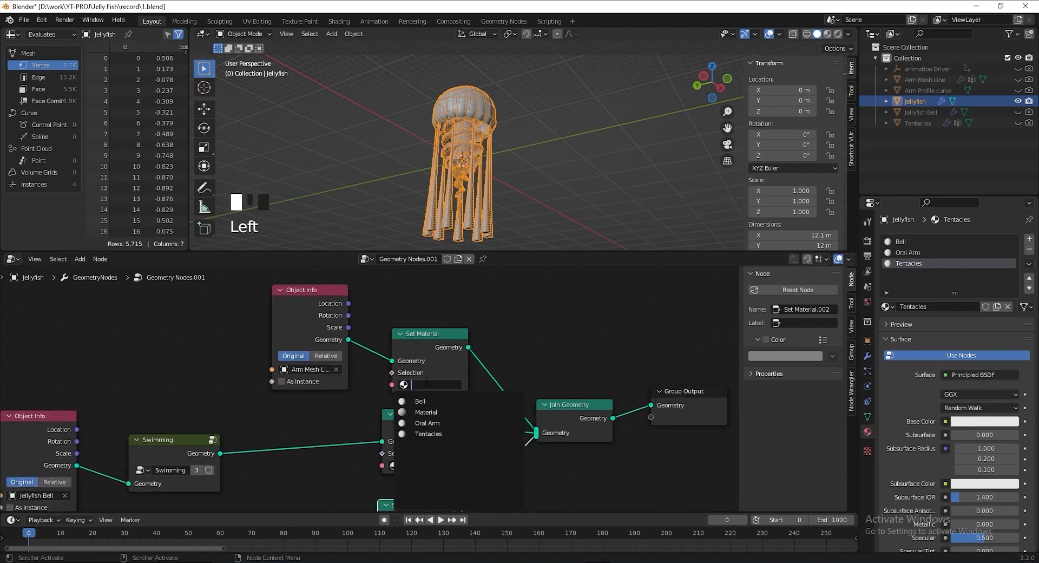
left_click_drag(310, 298, 280, 306)
left_click_drag(242, 338, 219, 340)
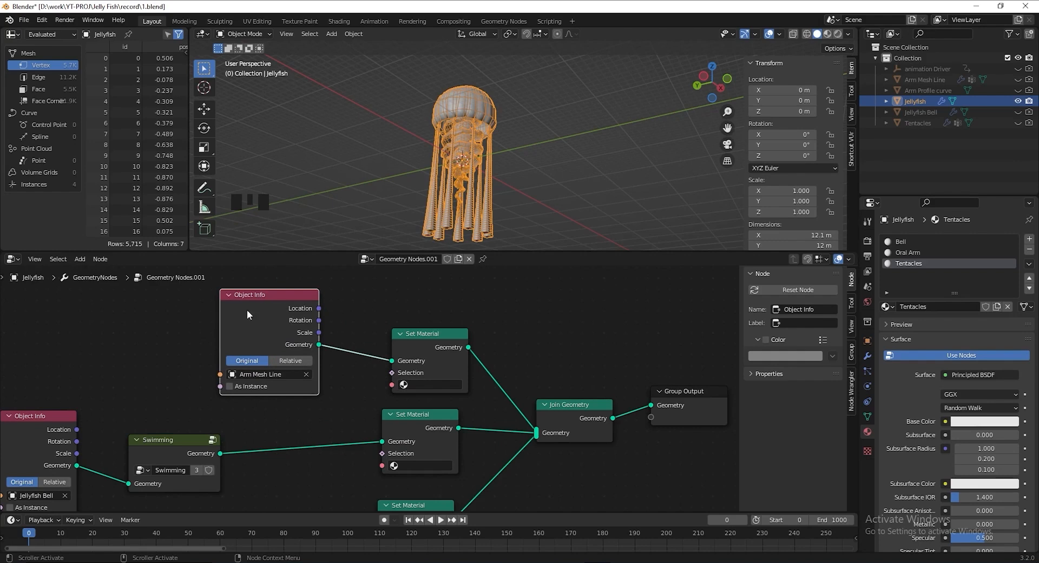
left_click(429, 383)
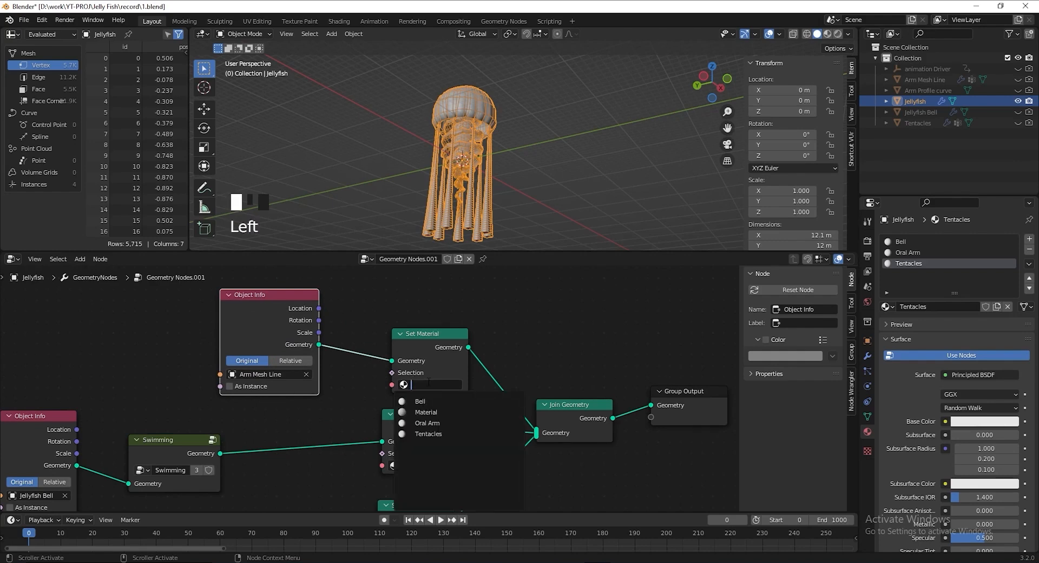
left_click(427, 423)
Assign the Bell material to the bell branch's Set Material node and the Tentacles material to the tentacles branch's node
middle_click_drag(328, 420, 376, 358)
left_click_drag(87, 360, 91, 349)
left_click(469, 405)
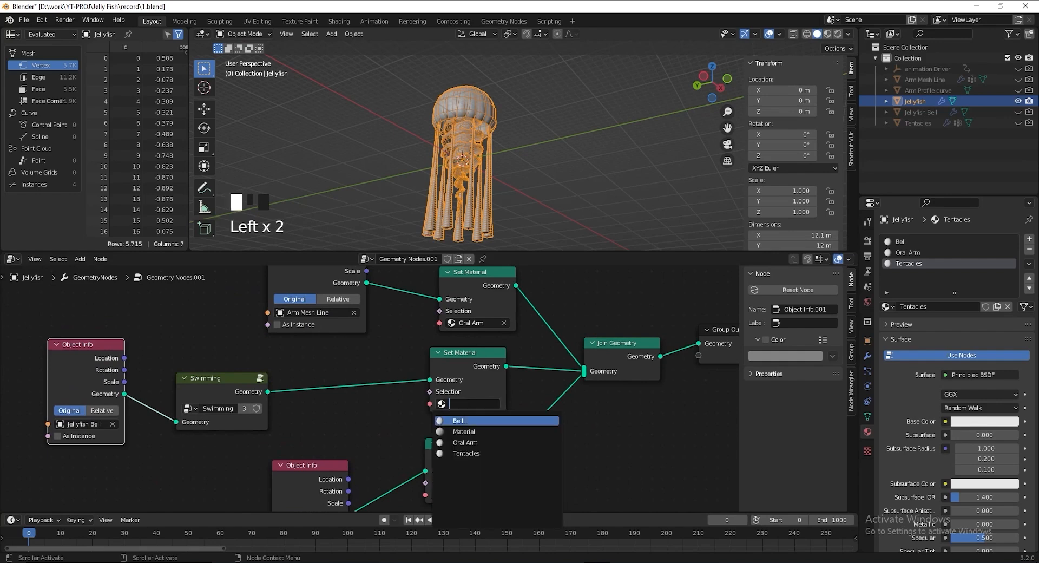
left_click(458, 420)
middle_click_drag(458, 428, 316, 395)
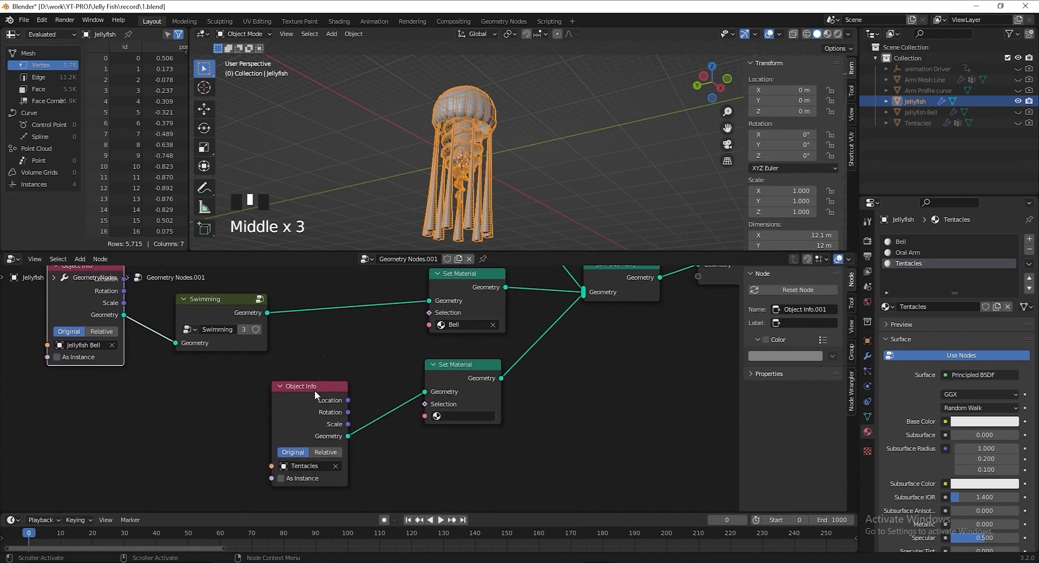
left_click(469, 418)
left_click(467, 465)
Switch the node area to the Shader Editor and display the Bell material's nodes
scroll(450, 423, "down", 8)
middle_click_drag(526, 373, 489, 402)
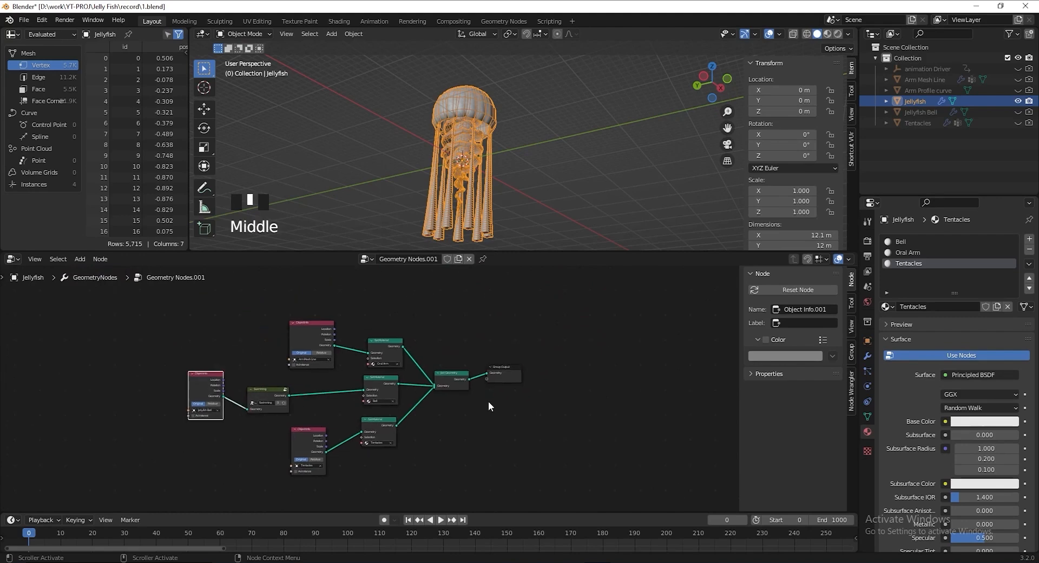
scroll(488, 402, "up", 3)
left_click(13, 259)
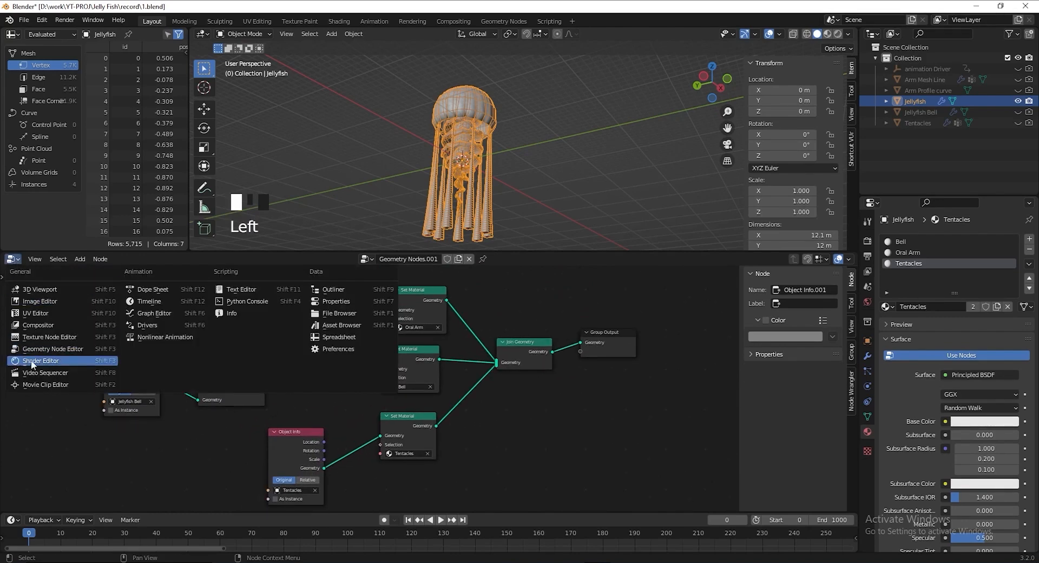
left_click(53, 362)
middle_click_drag(364, 320, 506, 389)
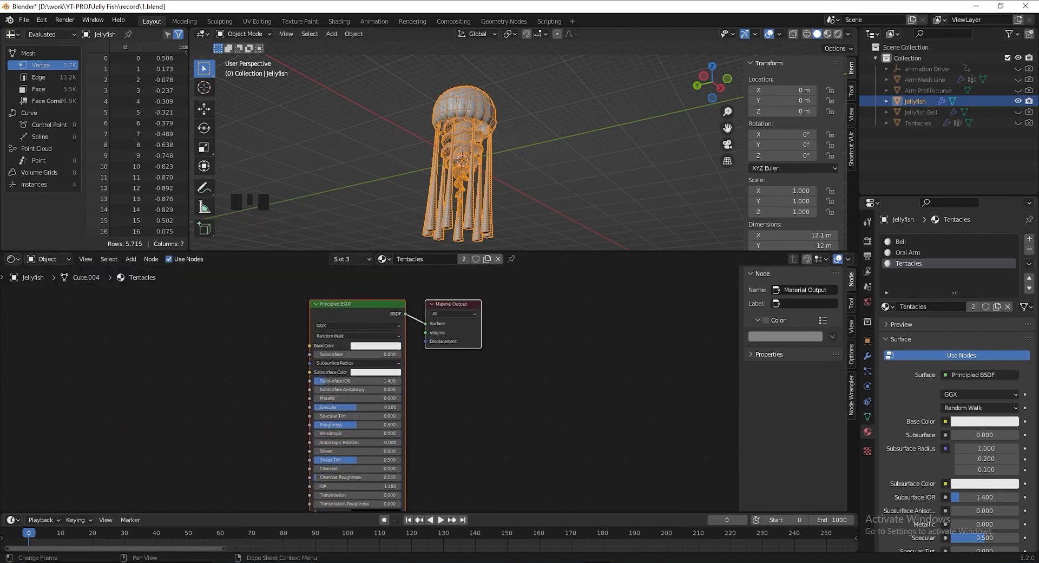
left_click(901, 242)
Set the render engine to Cycles and the render device to GPU Compute
middle_click_drag(497, 189, 482, 212)
left_click(868, 241)
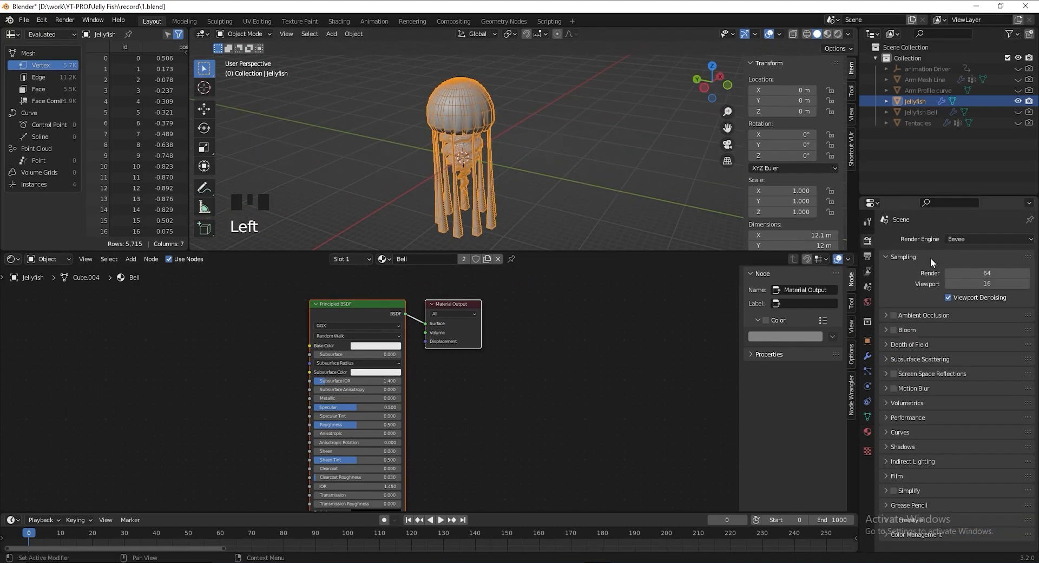
left_click(989, 242)
left_click(970, 277)
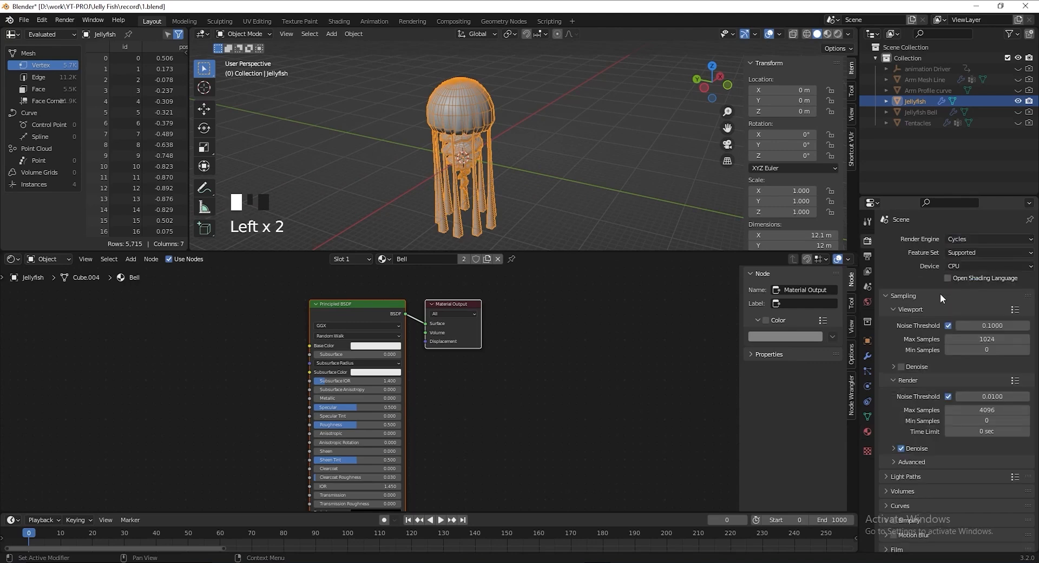
left_click(970, 268)
left_click(968, 289)
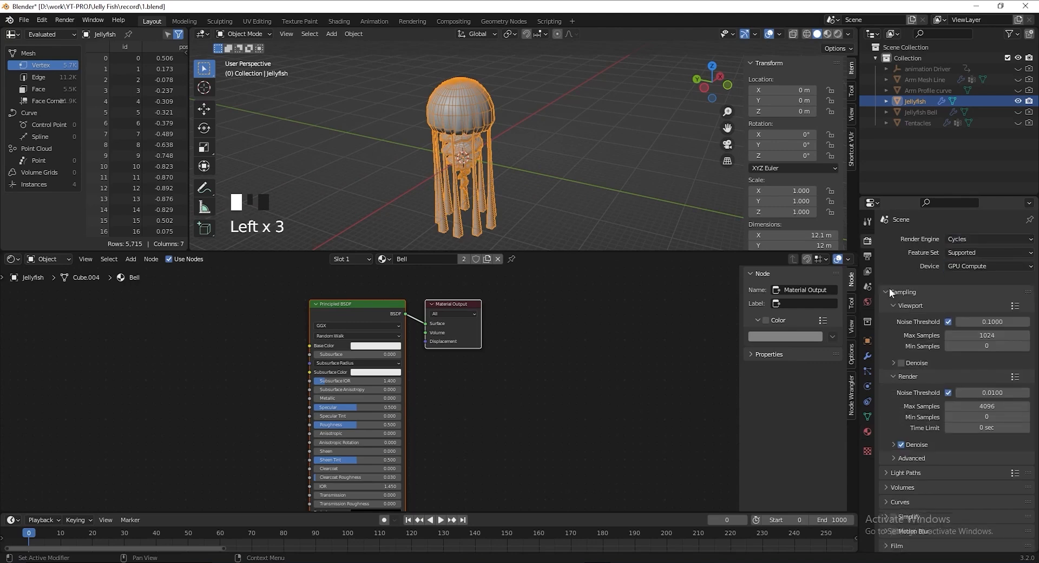
Add an area light to the scene and set its Z location to 22 m
left_click(866, 429)
middle_click_drag(436, 106, 428, 133, "shift")
key("shift+a")
mouse_move(394, 151)
mouse_move(383, 284)
left_click(446, 320)
scroll(471, 163, "down", 5)
left_click(771, 111)
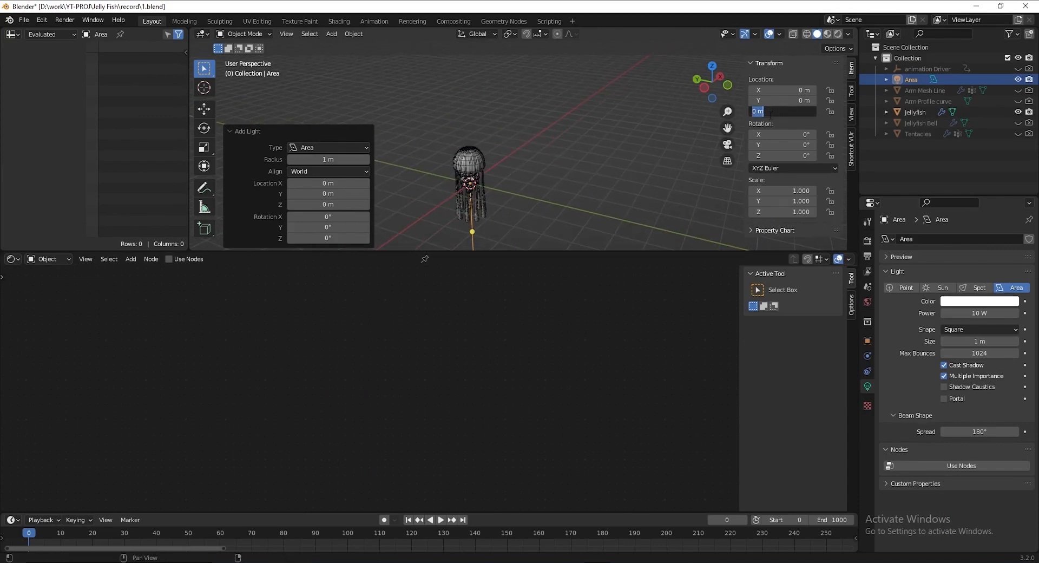
type("22")
key("Return")
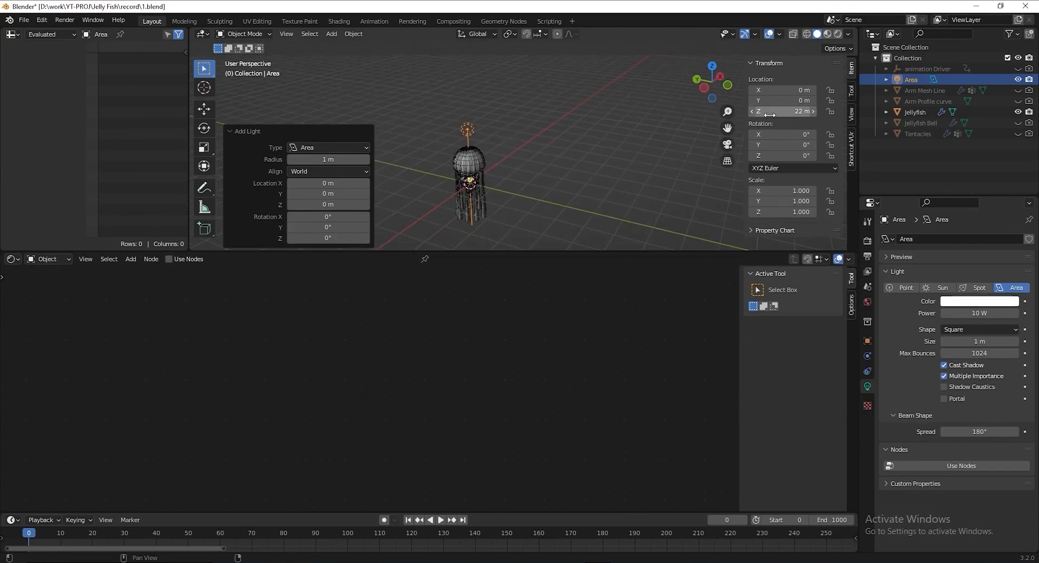
Show the 3D viewport in rendered shading and turn off the wireframe overlay
left_click(840, 34)
scroll(506, 124, "up", 3)
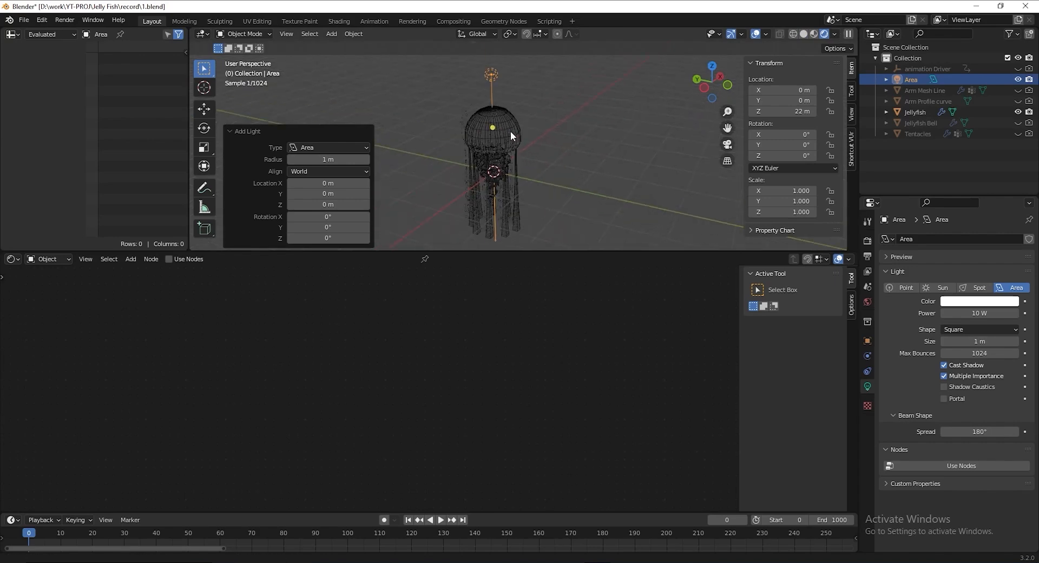
left_click(767, 34)
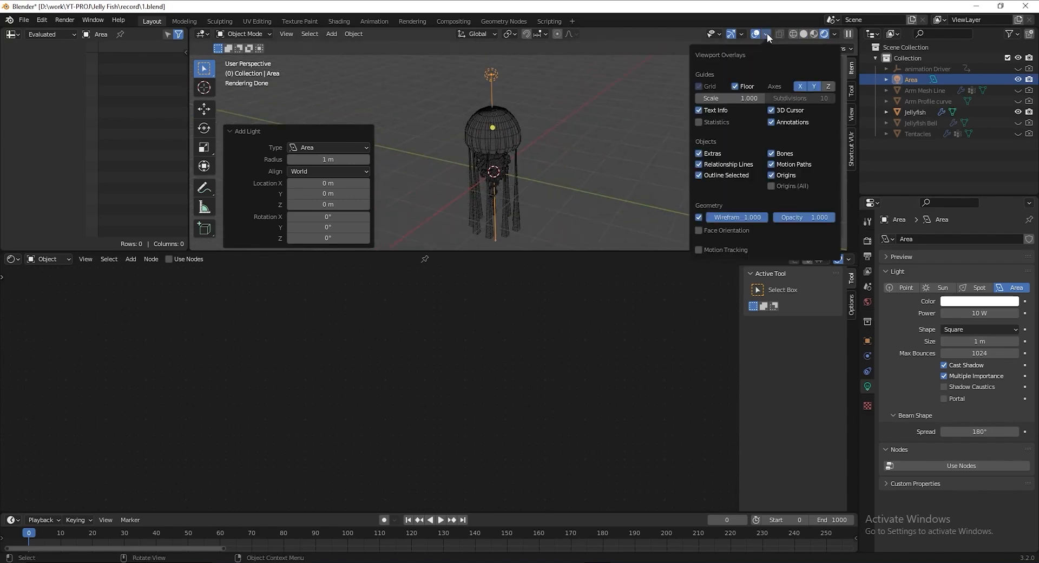
left_click(699, 217)
Set the area light's power to 2000 W and increase its size
left_click(973, 313)
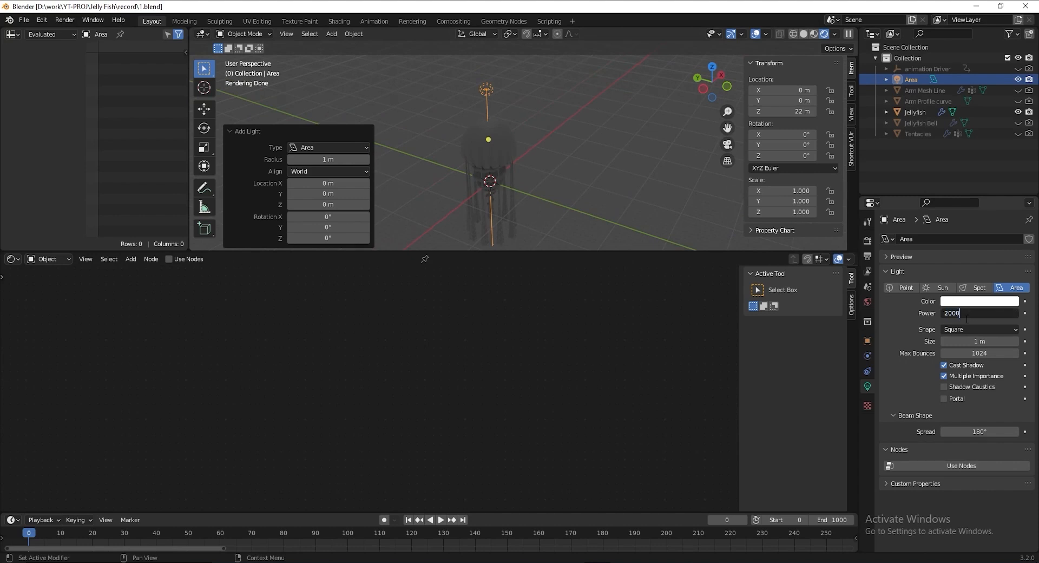
type("2000")
key("Return")
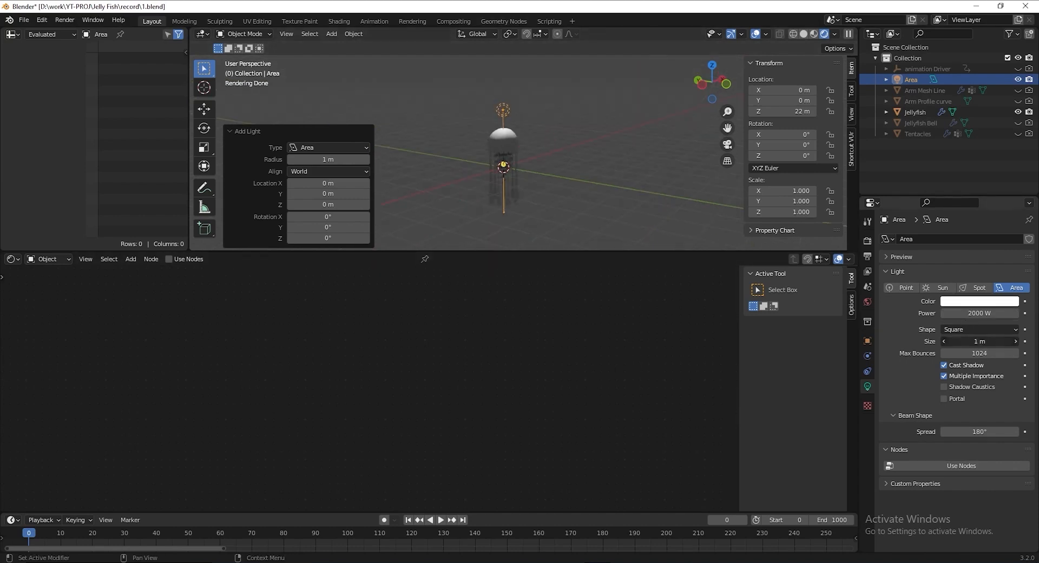
key("Return")
Insert a Mix Shader between the Principled BSDF and Material Output in the Jellyfish's Bell material
left_click(908, 114)
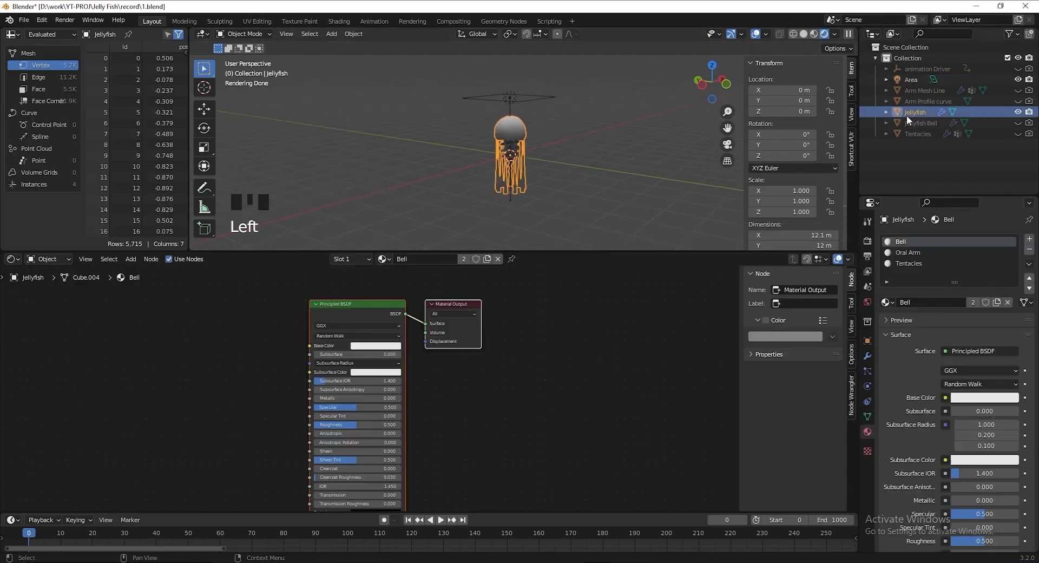
scroll(478, 388, "down", 2)
key("shift+a")
type("mix")
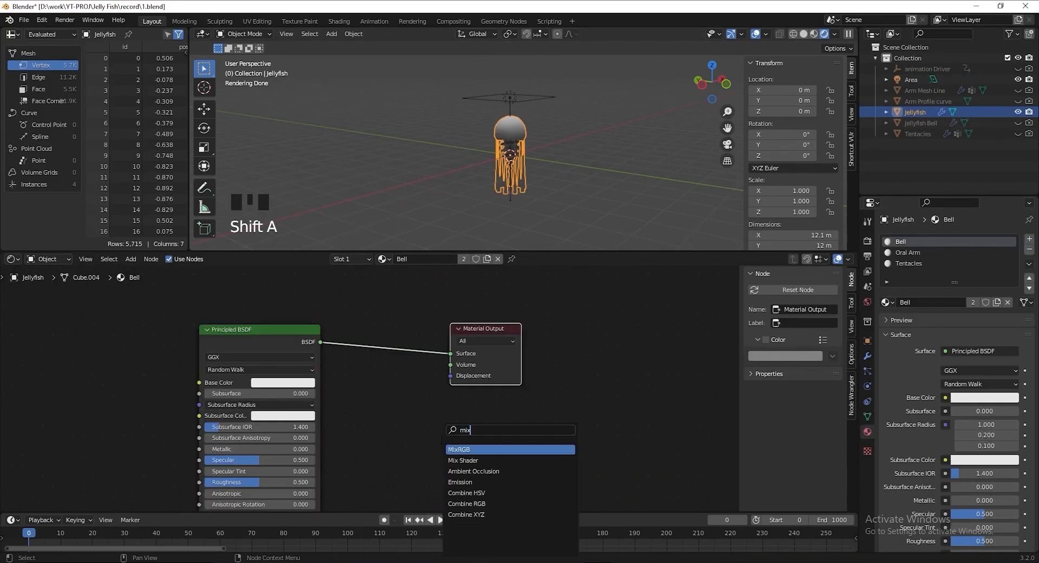
type(" shader")
left_click(471, 451)
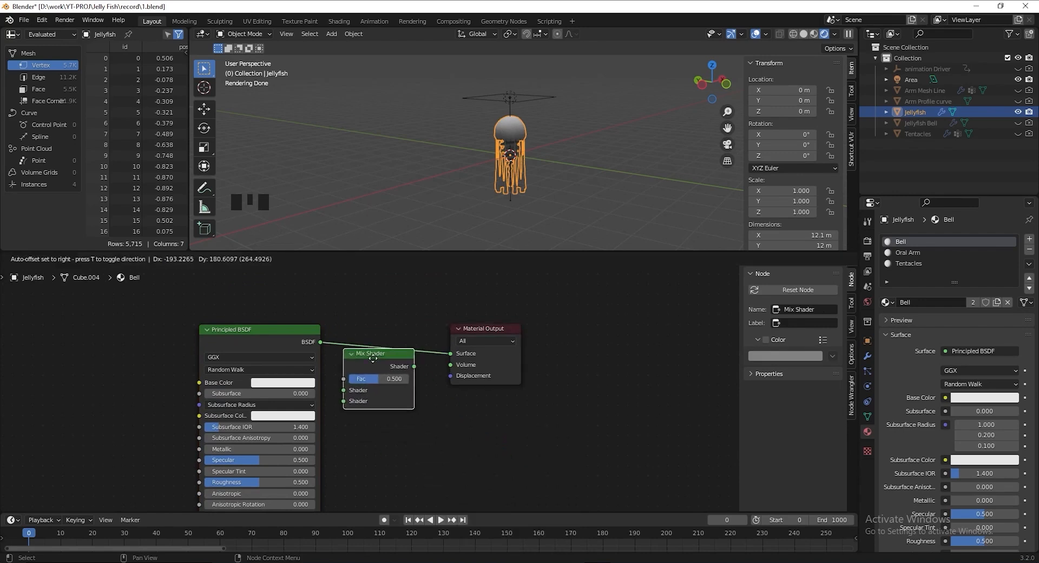
left_click(357, 332)
Add an Emission shader above the Principled BSDF and connect it to the Mix Shader's second shader input
middle_click_drag(356, 332, 404, 398)
left_click_drag(341, 394, 336, 436)
left_click(328, 348)
key("shift+a")
left_click(328, 348)
type("emis")
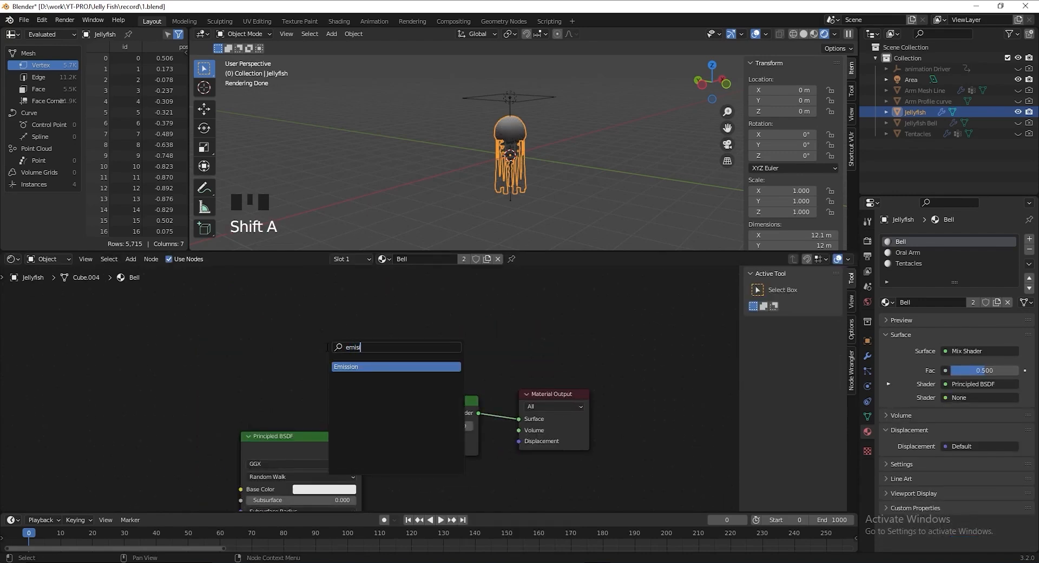
left_click(352, 367)
left_click(336, 374)
left_click_drag(352, 377, 411, 339)
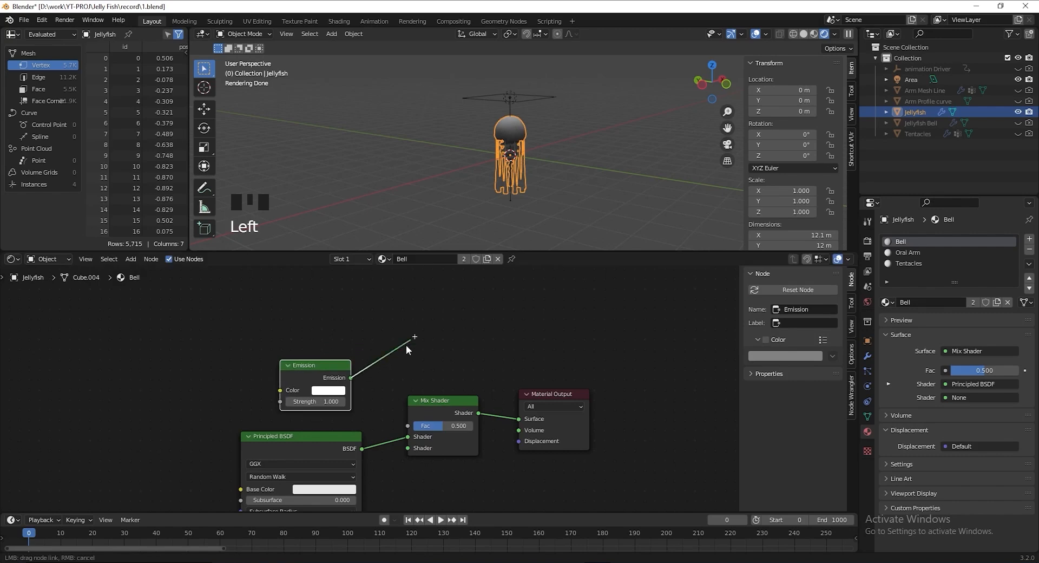
left_click_drag(403, 448, 408, 448)
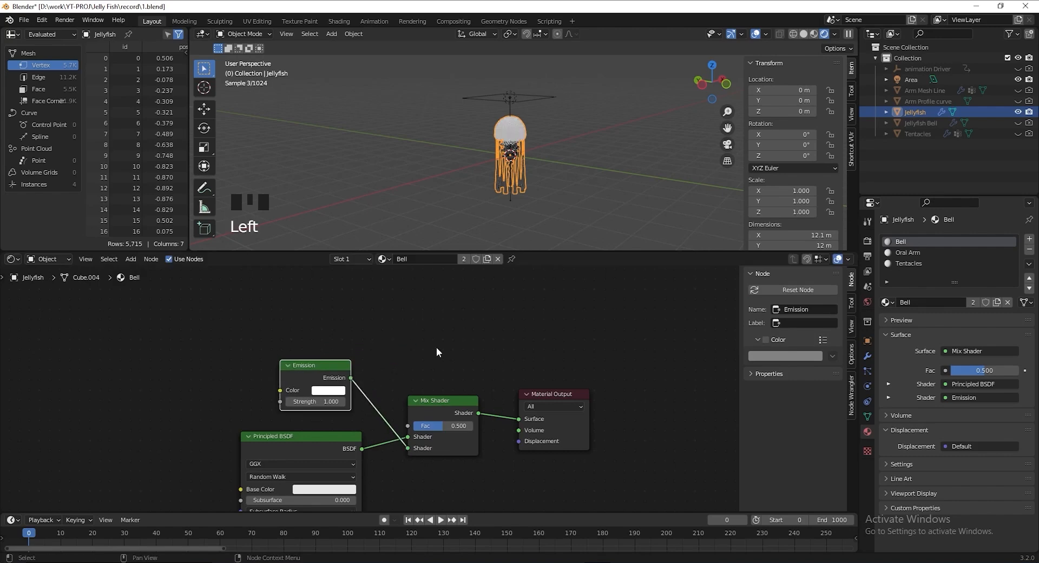
Set the Emission shader's color to bright cyan and its strength to 2
left_click(326, 390)
left_click(357, 253)
key("shift+f")
middle_click_drag(340, 431, 319, 400)
scroll(318, 366, "up", 2)
left_click(295, 373)
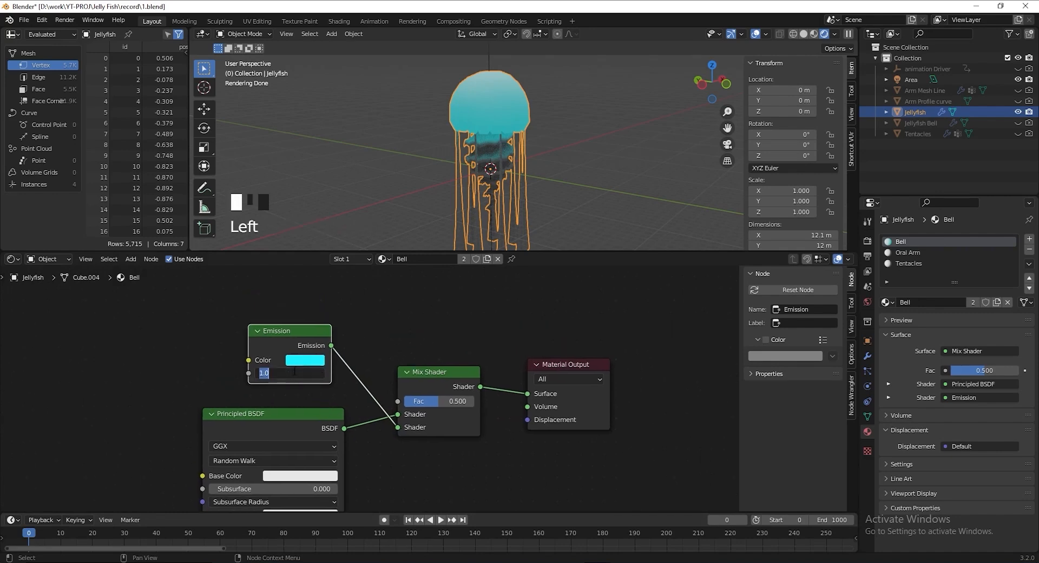
key("Return")
Change the Principled BSDF's base color to a blue-violet using a hex value
middle_click_drag(312, 435, 320, 389)
left_click_drag(320, 390, 328, 396)
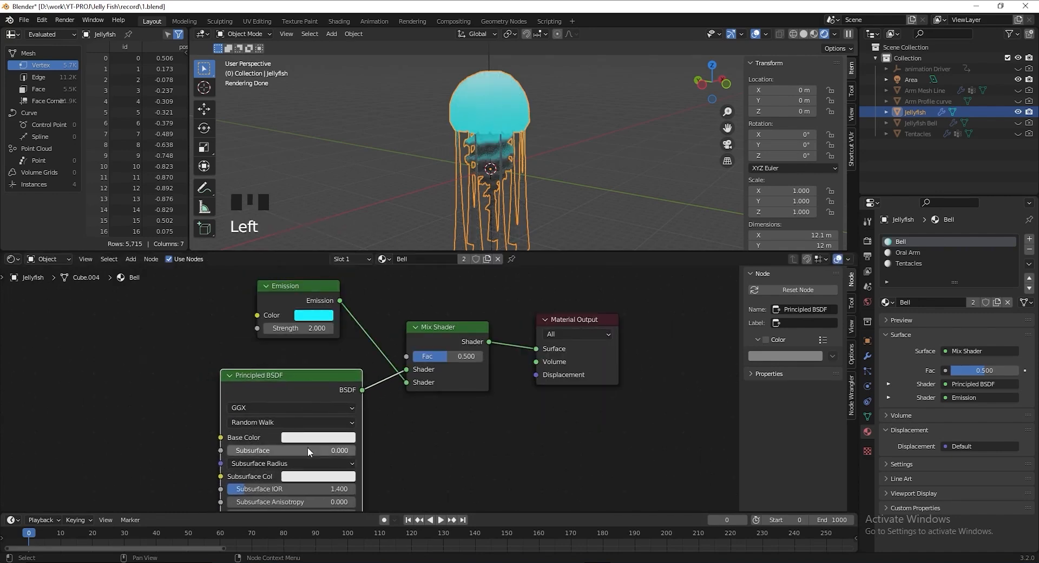
left_click(318, 439)
left_click(350, 383)
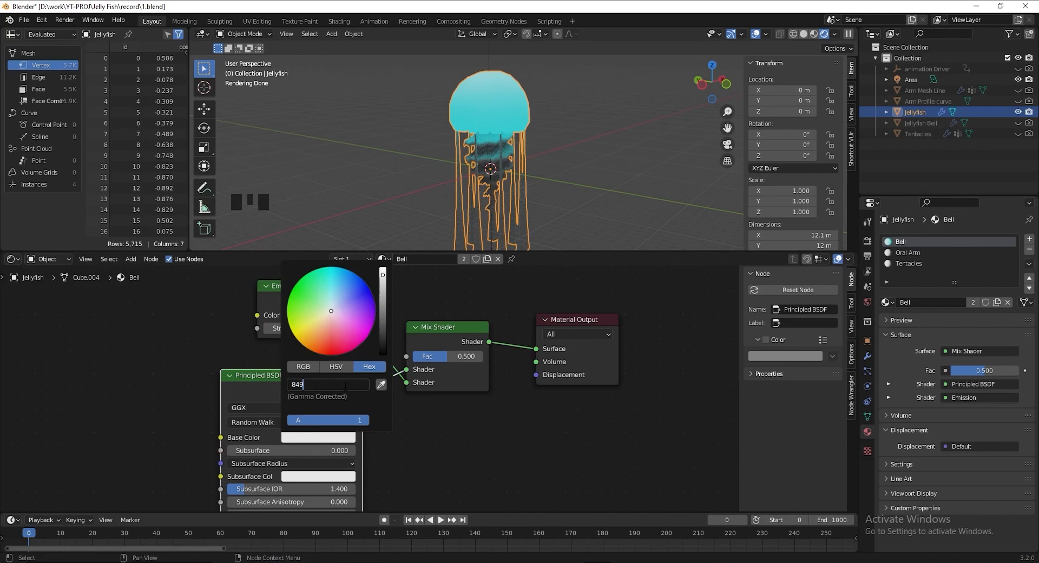
key("Return")
Add a Layer Weight node above the Emission shader and connect its Facing output to the Mix Shader's Fac input
scroll(416, 399, "down", 5)
middle_click_drag(414, 401, 420, 497)
left_click_drag(311, 419, 289, 427)
scroll(325, 390, "up", 2)
key("shift+a")
type("layer")
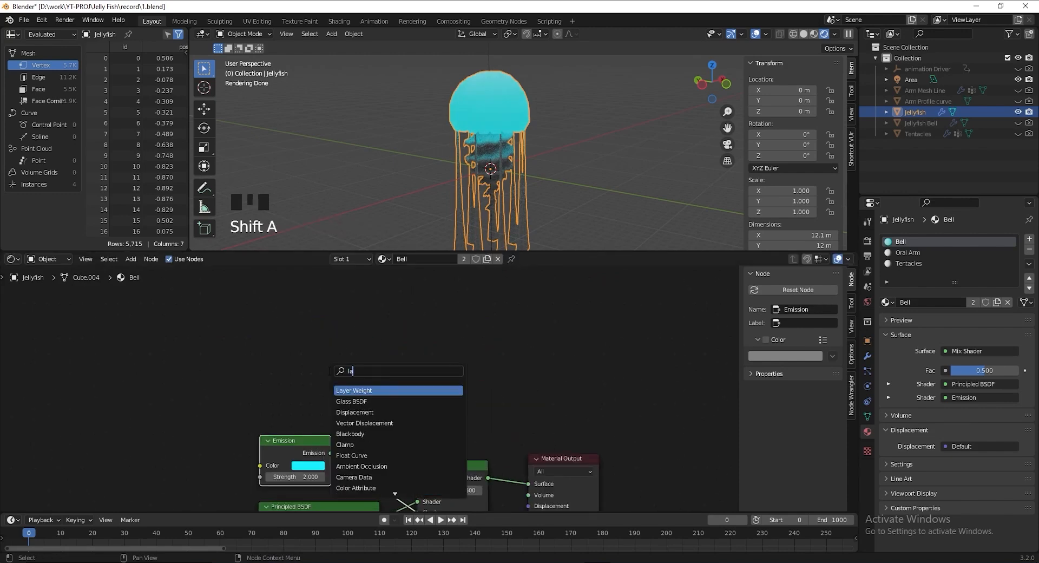
key("Return")
left_click(320, 395)
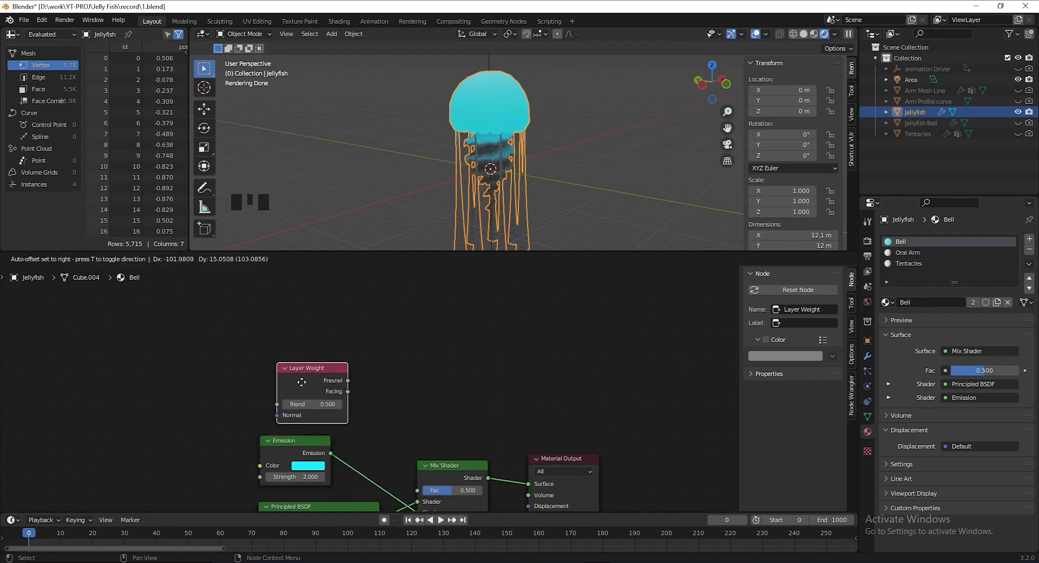
scroll(379, 373, "up", 1)
left_click_drag(338, 345, 427, 469)
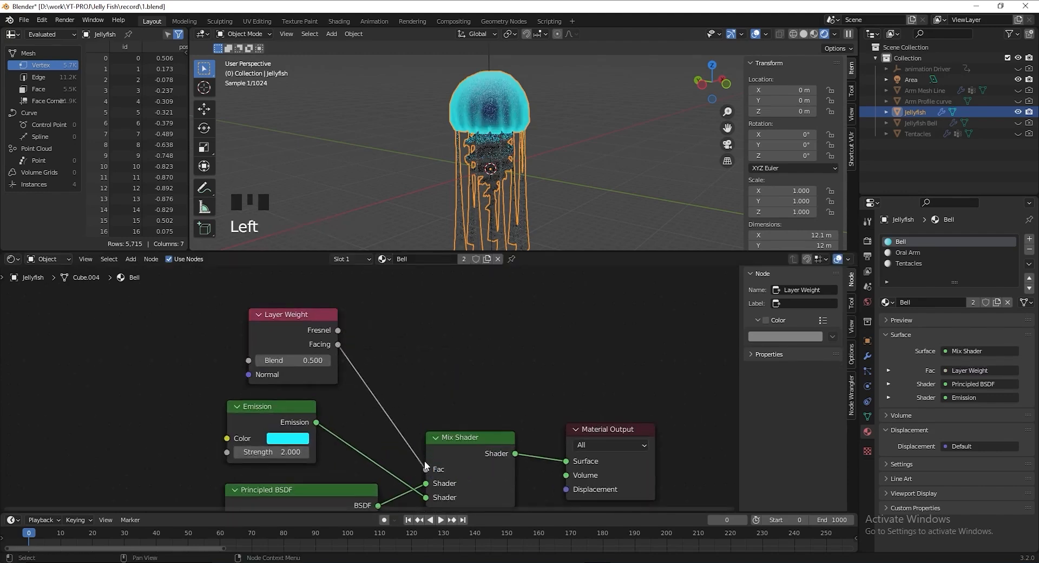
Set the Layer Weight node's Blend to 0.3
scroll(292, 357, "up", 1)
double_click(294, 360)
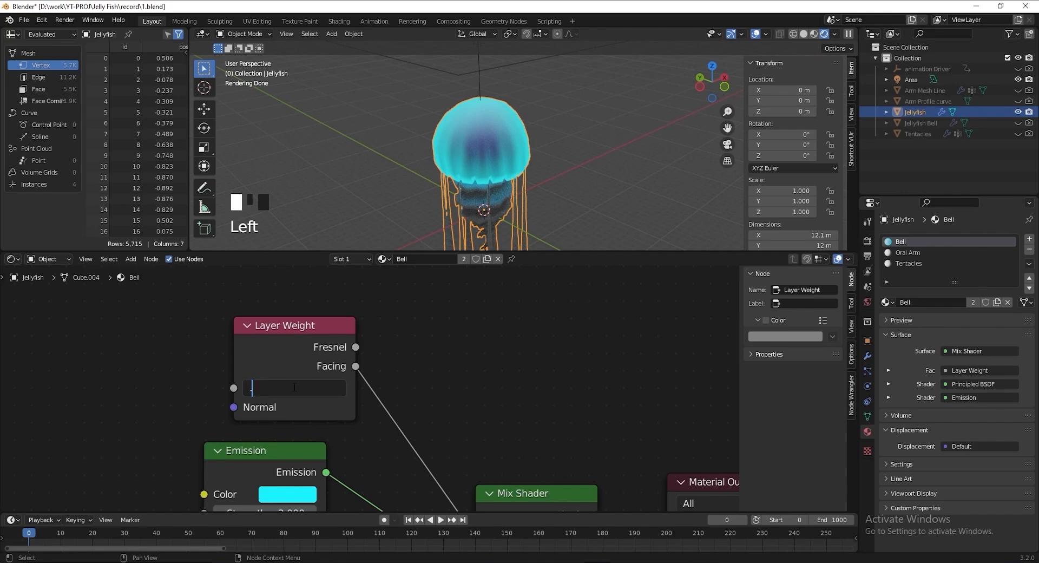
key("Return")
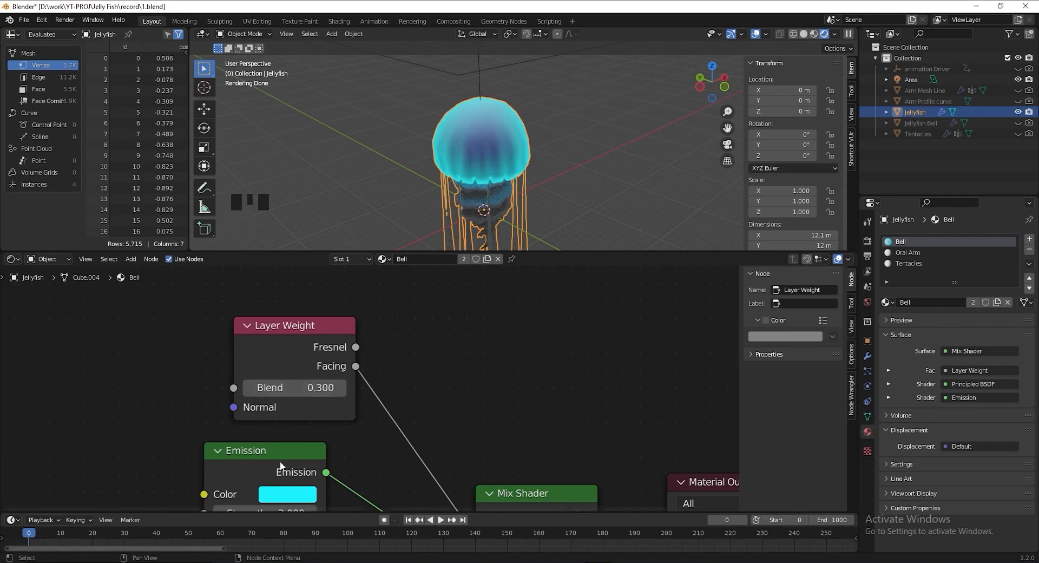
Add a ColorRamp node between the Layer Weight's Facing output and the Mix Shader's Fac input
scroll(238, 319, "down", 1)
middle_click_drag(238, 319, 358, 345)
left_click_drag(374, 349, 253, 285)
middle_click_drag(502, 319, 474, 341)
key("shift+a")
left_click(473, 338)
type("color")
key("Down")
key("Return")
left_click(387, 317)
Set the ColorRamp's black stop position to 0.3
middle_click_drag(362, 345, 343, 358)
mouse_move(360, 392)
left_mouse_down()
mouse_move(393, 390)
mouse_move(381, 392)
left_mouse_up()
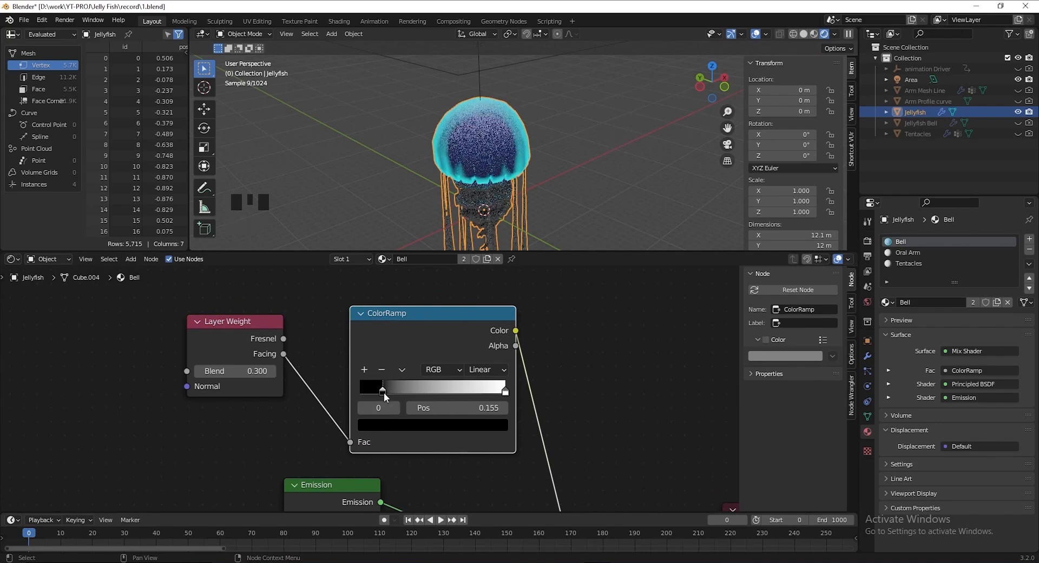
left_click_drag(385, 392, 392, 391)
left_click(457, 408)
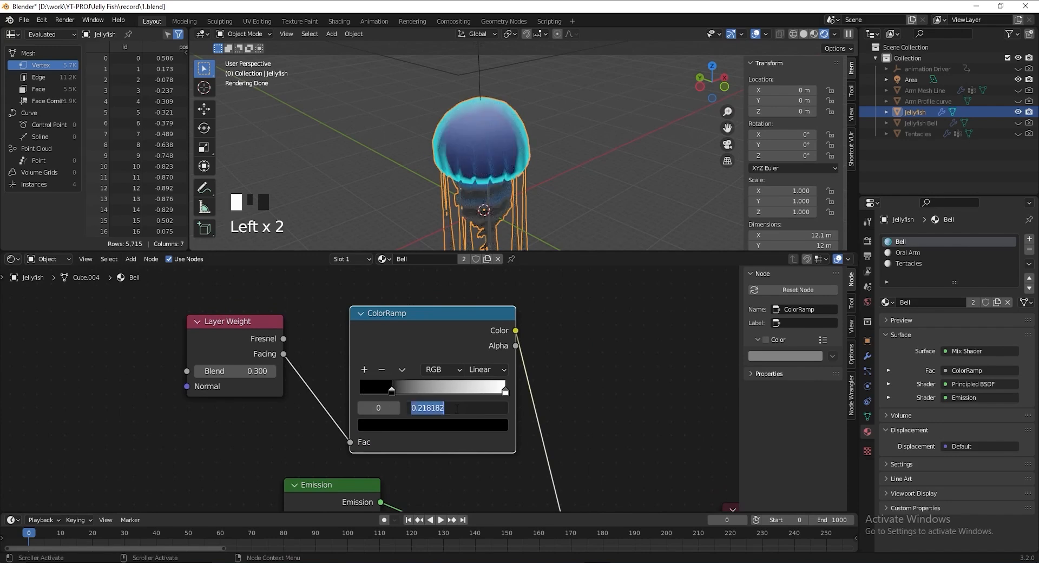
middle_click_drag(456, 408, 510, 354)
scroll(534, 388, "down", 4)
Set the Transmission of the bell's Principled BSDF to 1
mouse_move(412, 364)
left_mouse_down()
mouse_move(414, 386)
mouse_move(424, 361)
left_mouse_up()
middle_click_drag(457, 430, 462, 382)
scroll(463, 381, "up", 3)
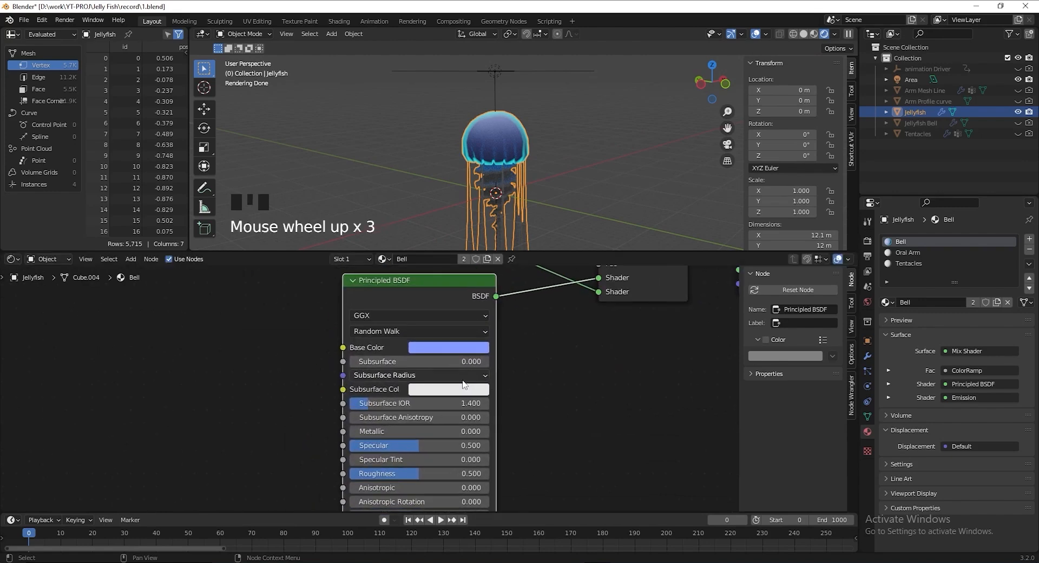
middle_click_drag(518, 448, 545, 383)
scroll(557, 351, "up", 5)
middle_click_drag(557, 346, 557, 384)
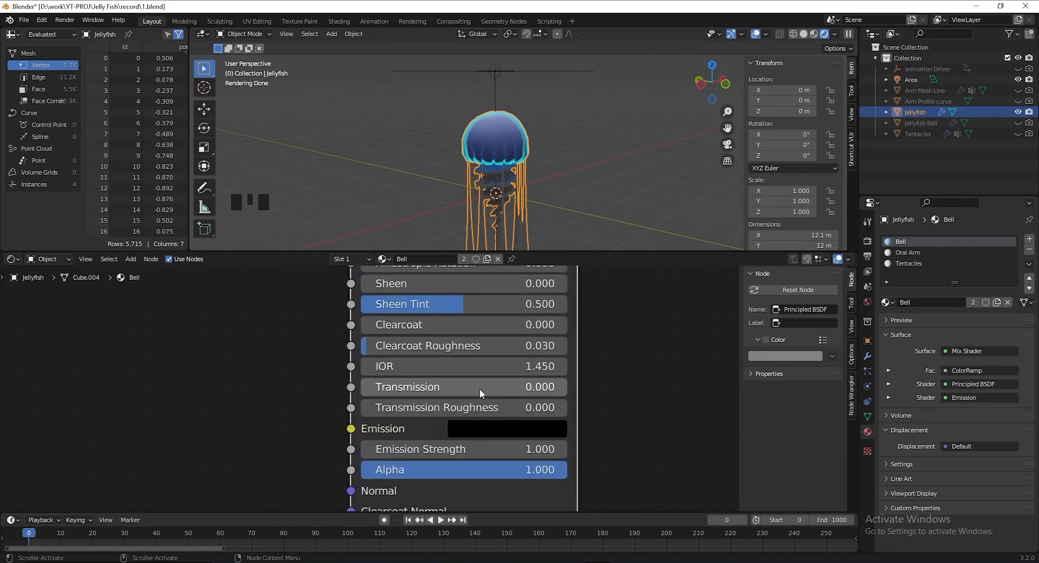
left_click(479, 386)
key("Return")
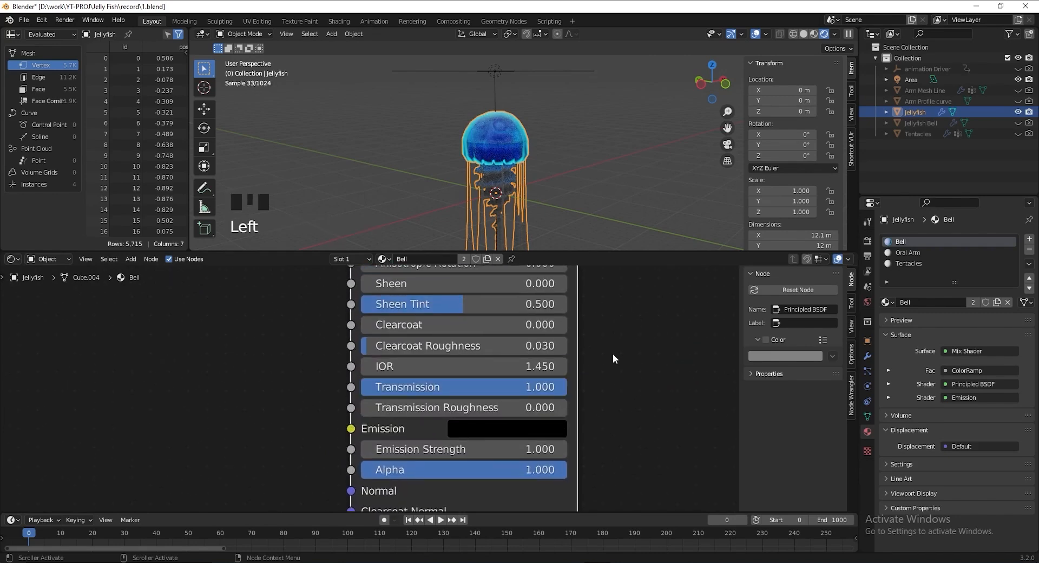
Set the IOR of the bell's Principled BSDF to 2.45
middle_click_drag(615, 353, 612, 384)
left_click(480, 399)
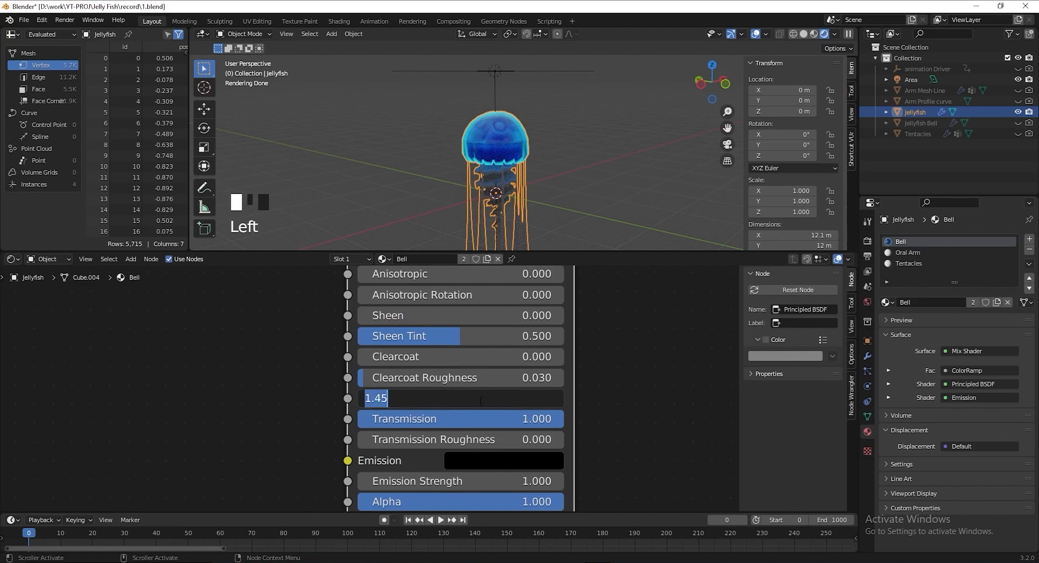
type("2")
key("Return")
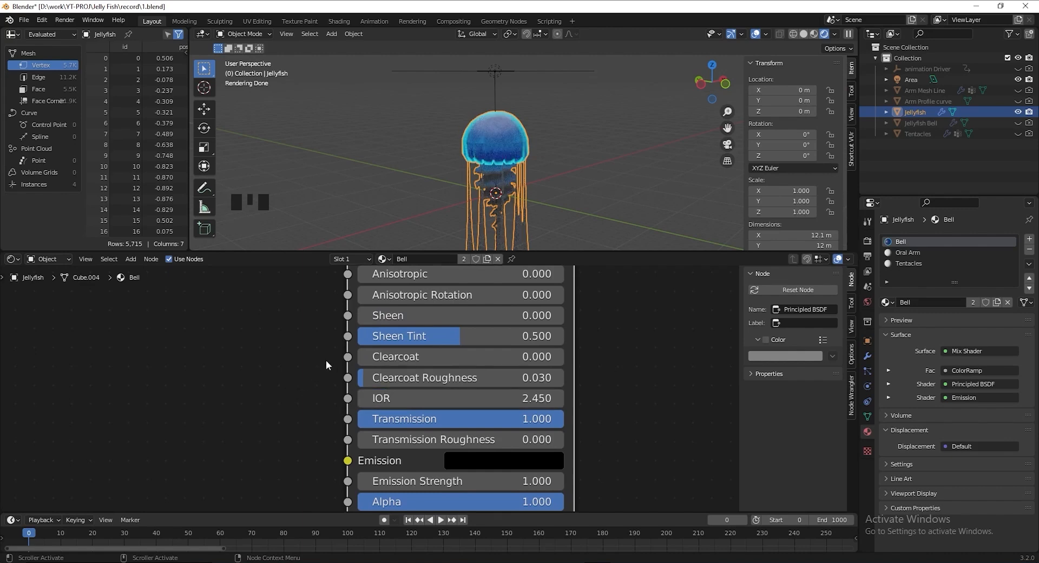
Set the Specular value of the bell's Principled BSDF to 0.7
middle_click_drag(337, 361, 297, 397)
scroll(498, 153, "up", 4)
middle_click_drag(499, 153, 493, 82)
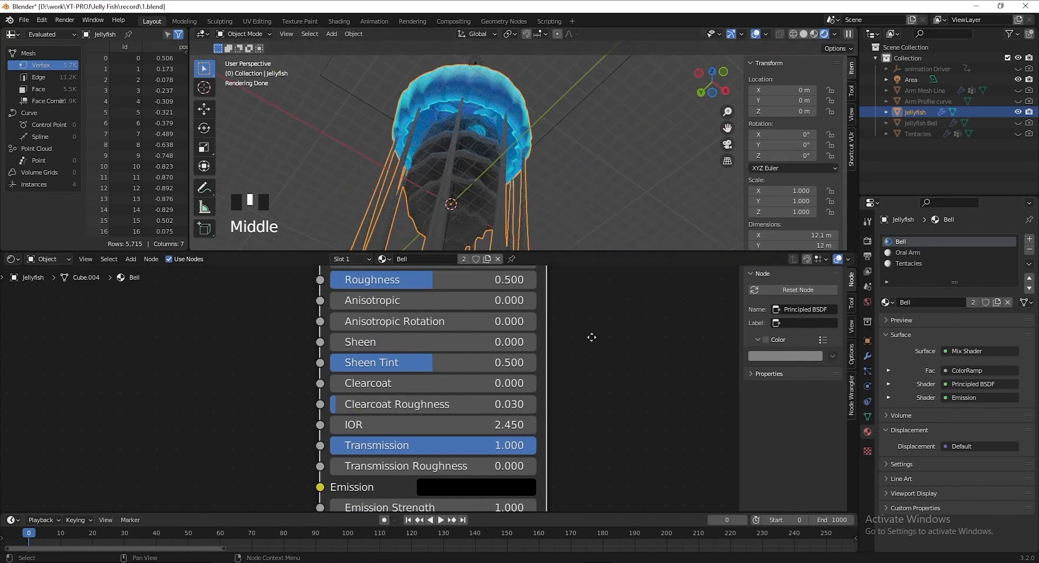
middle_click_drag(598, 286, 595, 424)
double_click(443, 376)
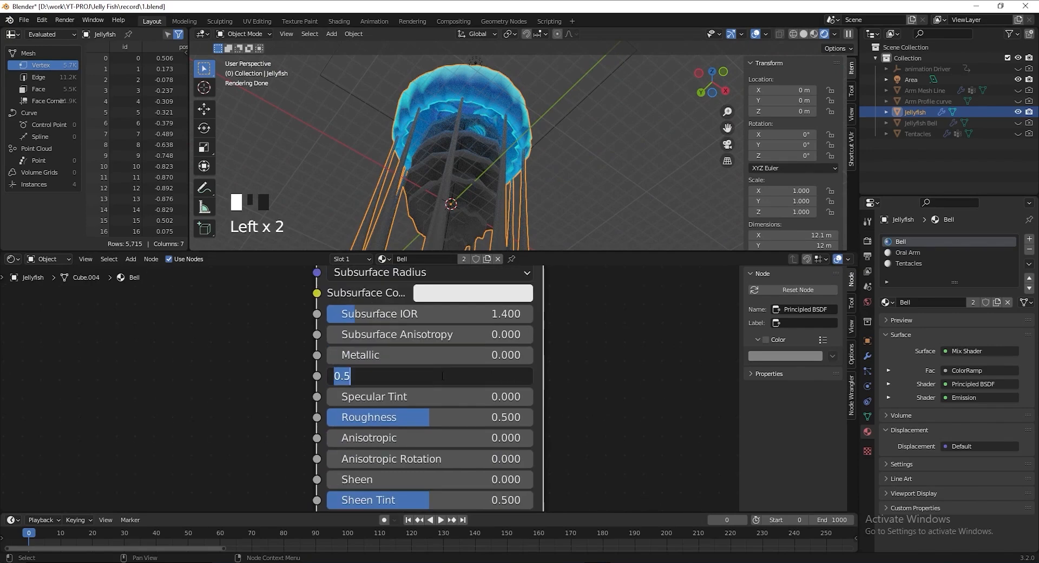
type(".7")
key("Return")
middle_click_drag(581, 157, 535, 157)
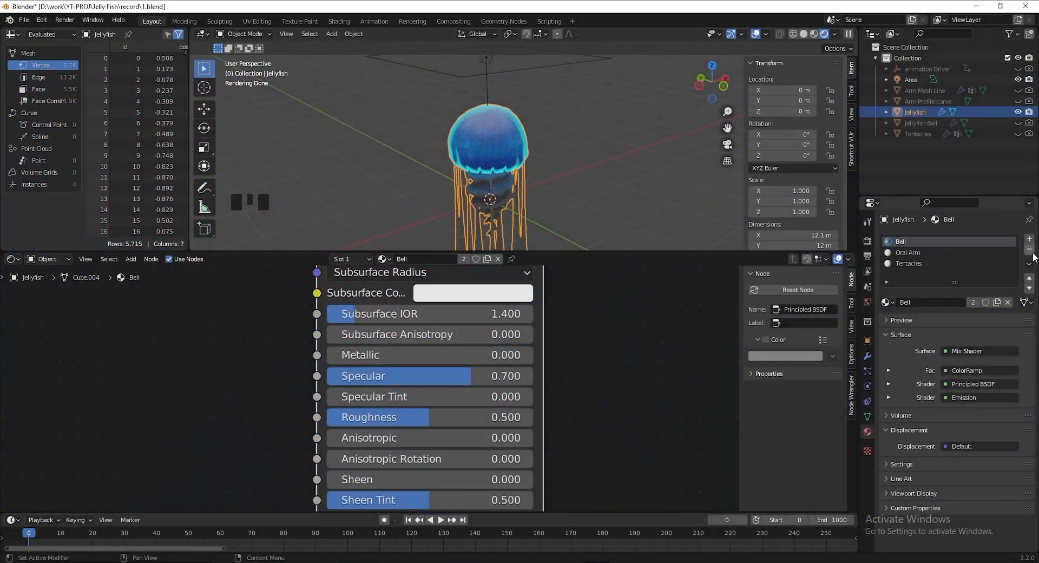
Copy the Bell material and paste it onto the Oral Arm material
left_click(1029, 264)
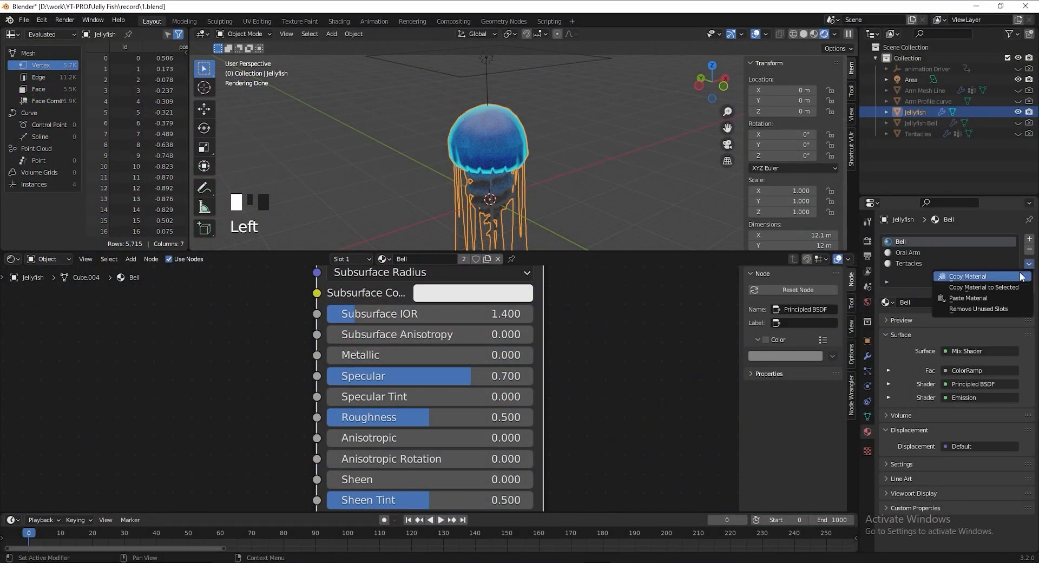
left_click(1021, 277)
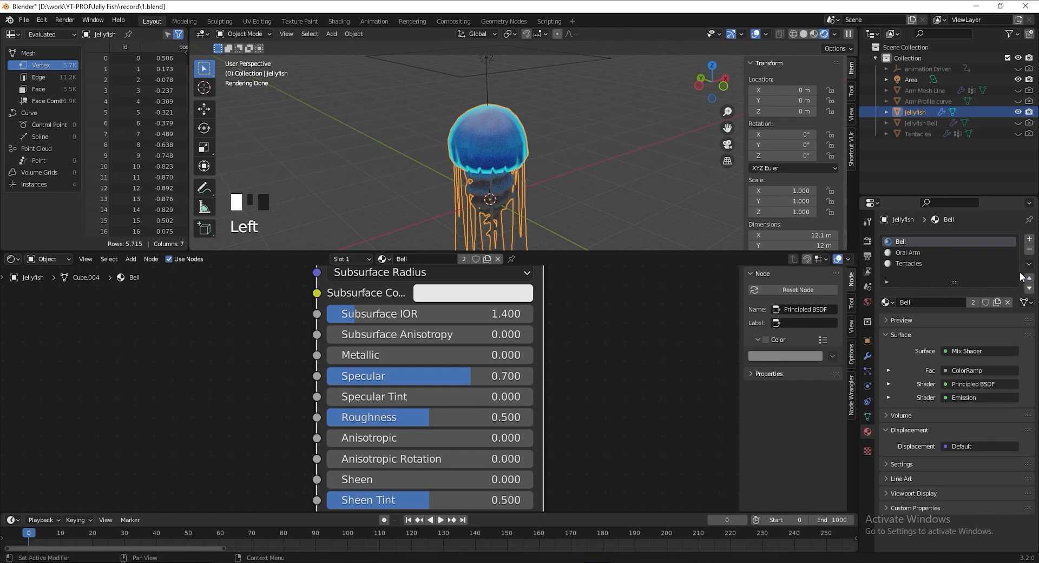
left_click(927, 252)
left_click(1029, 264)
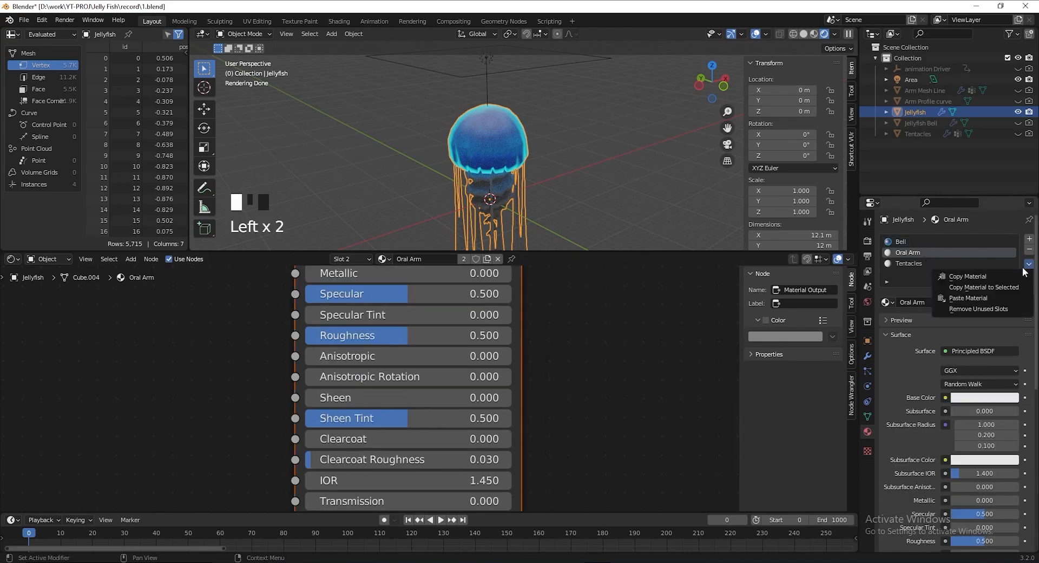
left_click(975, 296)
middle_click_drag(531, 168, 538, 177)
scroll(540, 203, "up", 1)
Change the Oral Arm material's Emission color to pink with the hex value FF3EA4
scroll(539, 335, "down", 7)
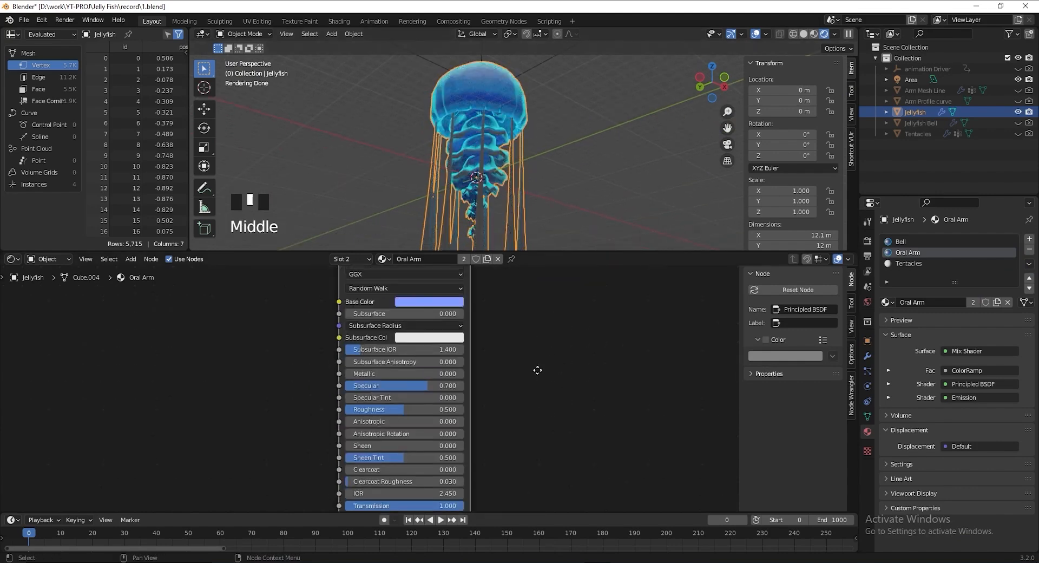
scroll(523, 451, "up", 3)
scroll(379, 390, "up", 1)
left_click(425, 414)
left_click(466, 333)
type("FF3EA")
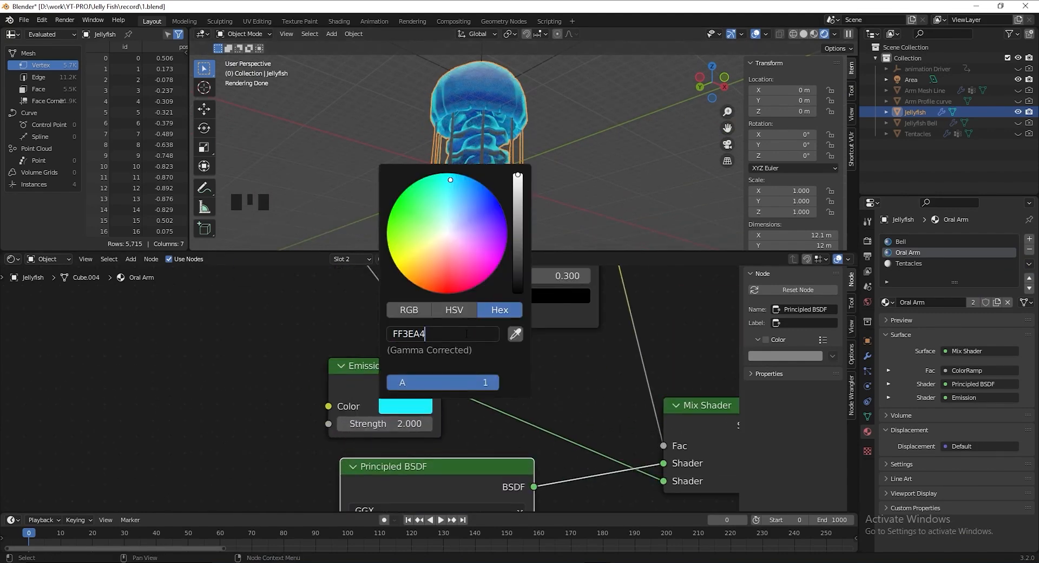
type("4")
key("Return")
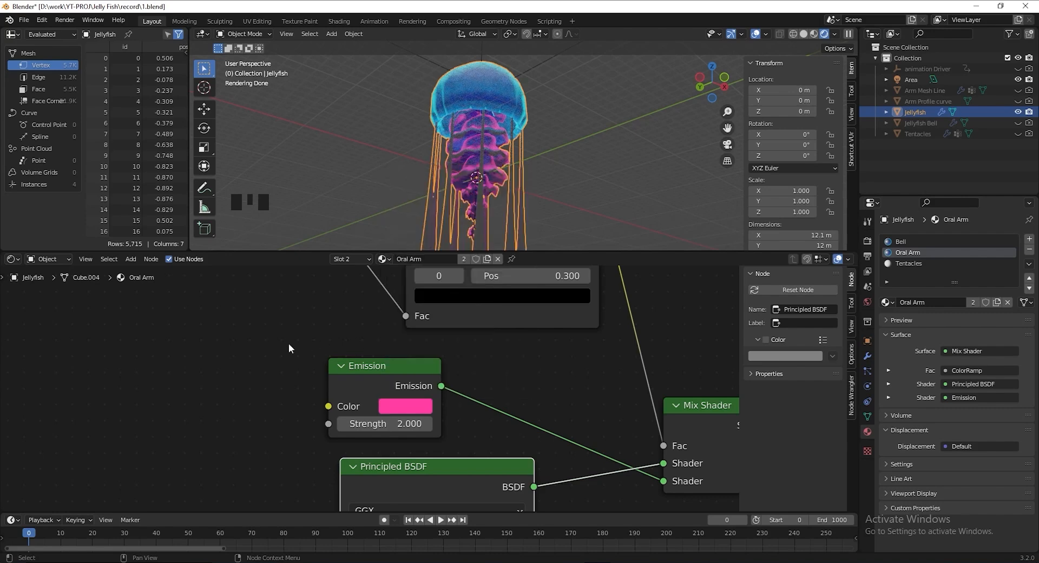
Set the strength of the Oral Arm material's Emission shader to 20
middle_click_drag(446, 455, 450, 441)
scroll(450, 440, "up", 2)
left_click(402, 410)
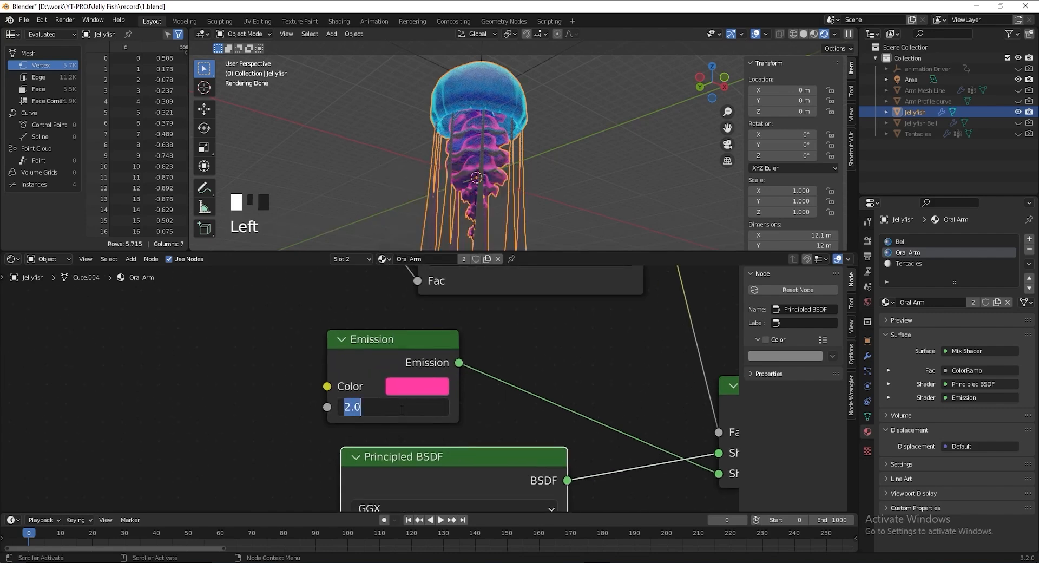
type("20")
key("Return")
scroll(401, 409, "down", 6)
Set both the IOR and the Transmission of the Oral Arm's Principled BSDF to 0
middle_click_drag(460, 466, 416, 384)
scroll(482, 375, "up", 10)
scroll(416, 384, "up", 5)
left_click(462, 322)
type("0")
key("Tab")
type("0")
key("Return")
scroll(526, 416, "down", 2)
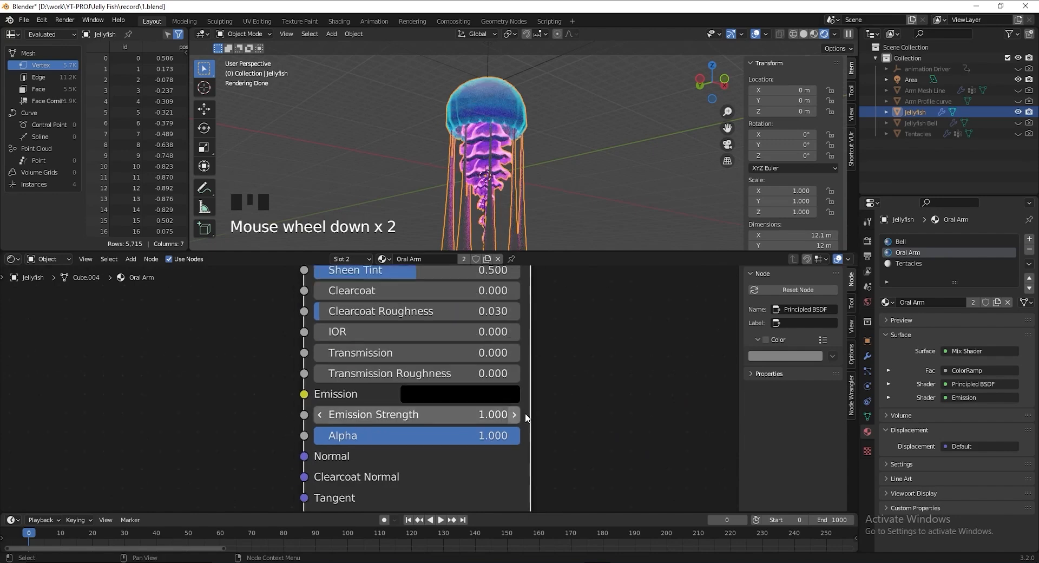
Set the Alpha of the Oral Arm's Principled BSDF to 0.4
middle_click_drag(527, 416, 526, 388)
middle_click(453, 415)
left_click(455, 409)
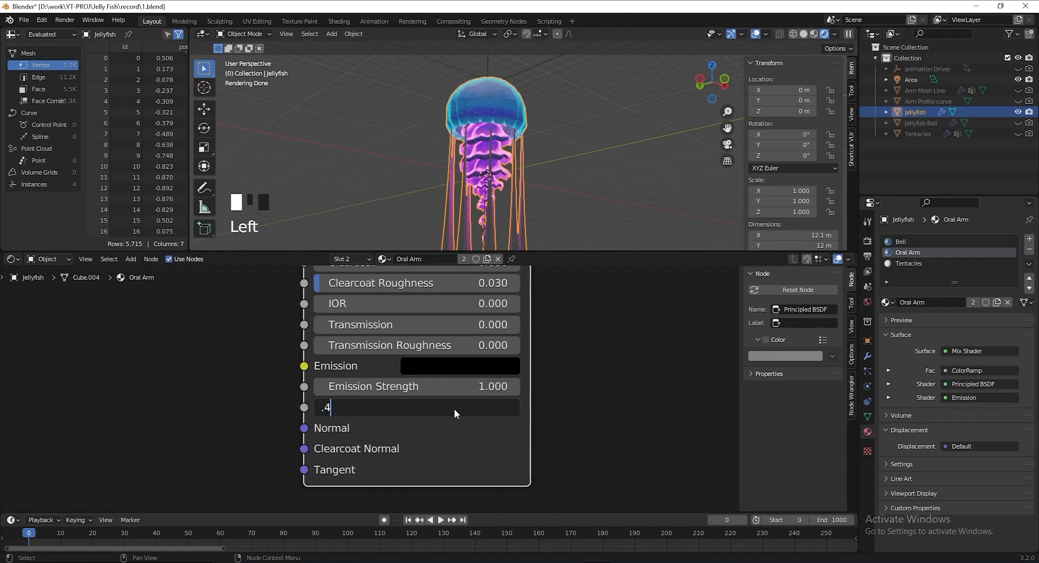
key("Return")
Darken the base color of the Oral Arm's Principled BSDF to black
middle_click_drag(570, 340, 522, 397)
scroll(525, 379, "up", 4)
scroll(523, 399, "up", 1)
left_click(473, 393)
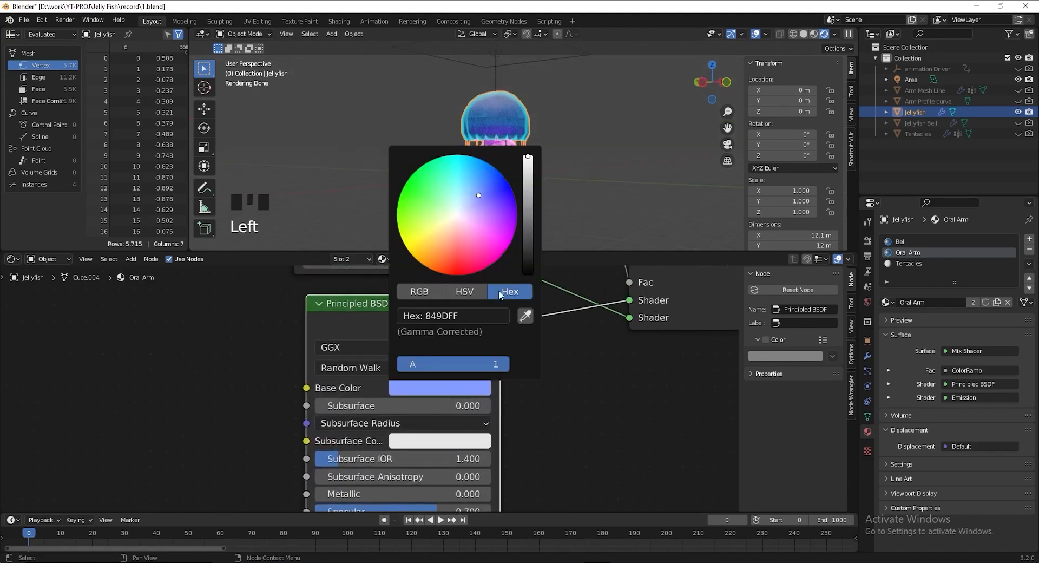
left_click(528, 271)
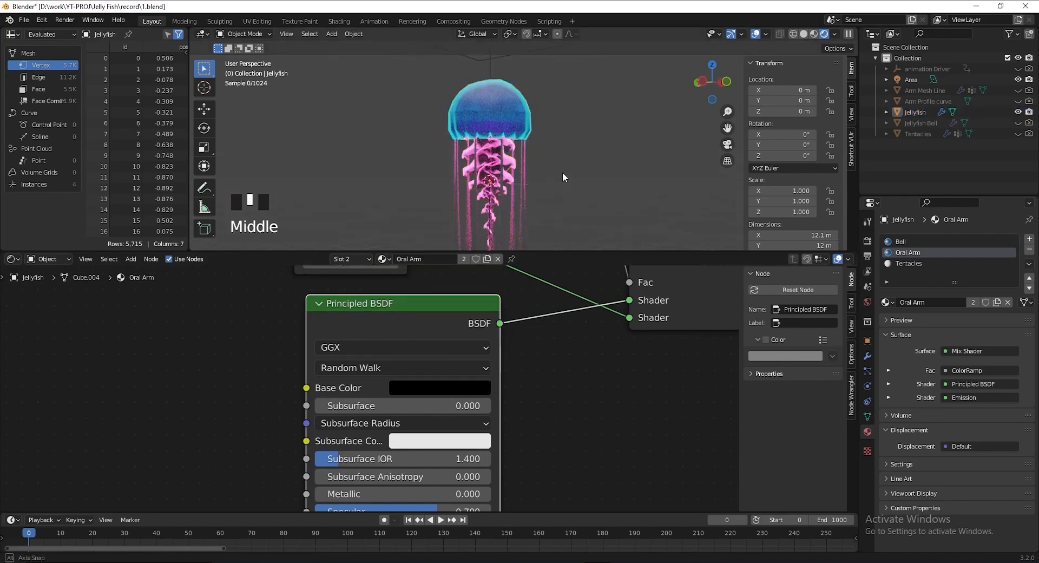
Move the black stop of the Oral Arm's ColorRamp to about position 0.114
middle_click_drag(277, 307, 273, 447)
middle_click_drag(274, 254, 254, 436)
scroll(420, 402, "down", 2)
left_click_drag(419, 401, 379, 402)
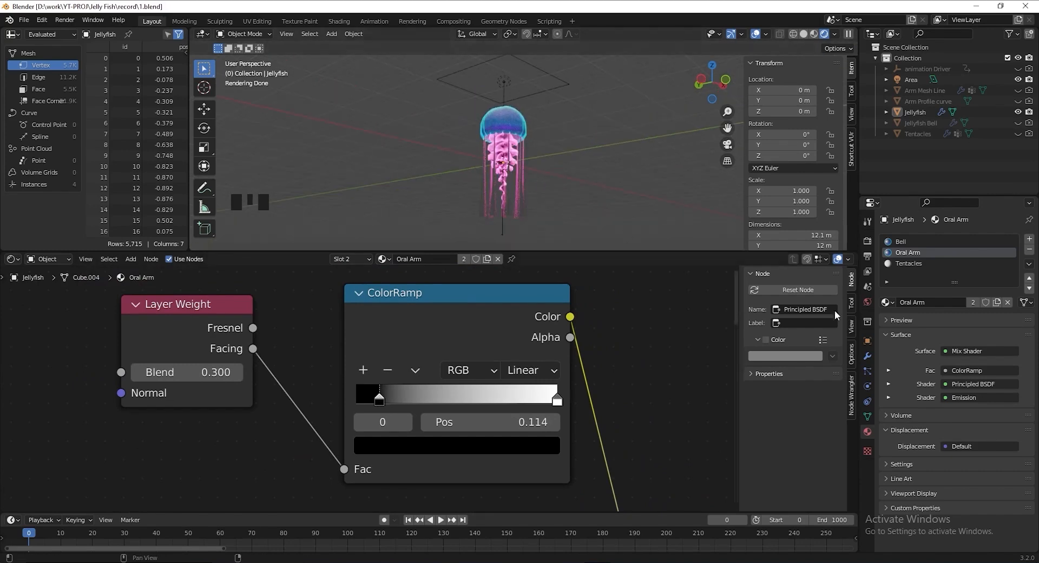
Set the Tentacles material's base color to cyan with the hex value 00FFF9
left_click(929, 263)
key("Home")
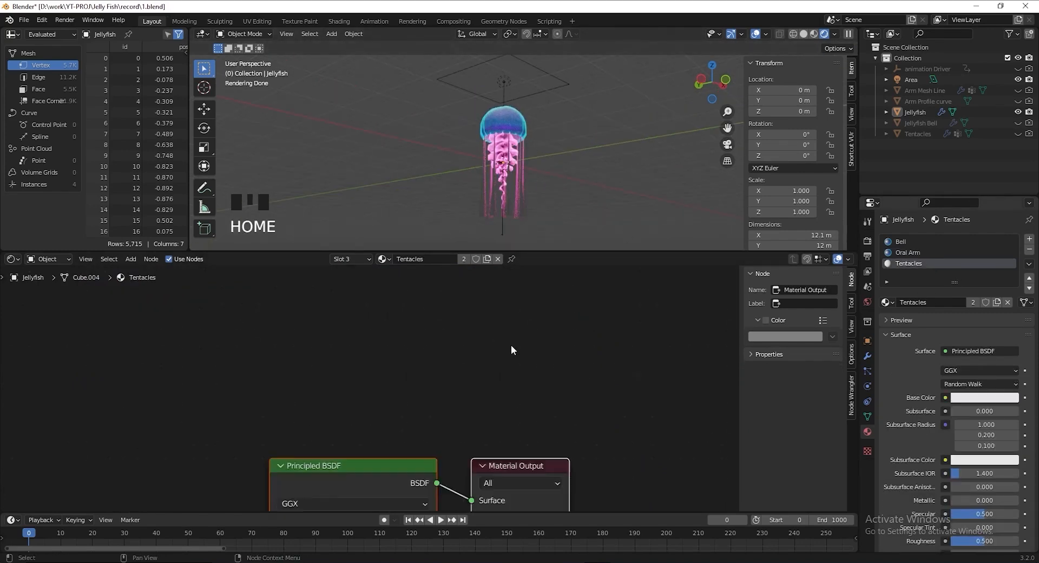
scroll(511, 347, "up", 12)
left_click(433, 371)
left_click(445, 301)
type("00FFF9")
key("Return")
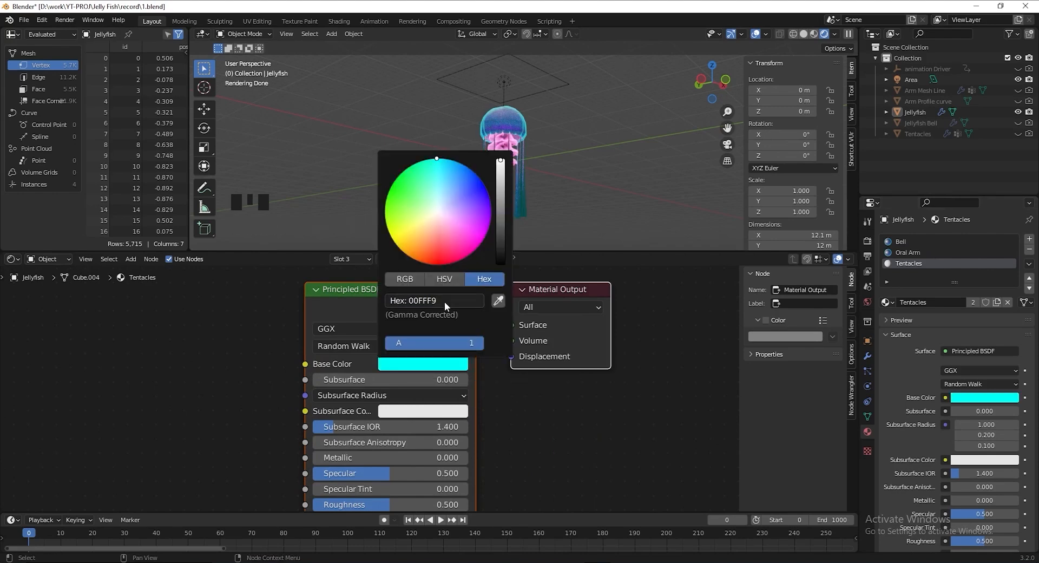
Set the Specular to 0.7 and the Roughness to 0.2 on the Tentacles' Principled BSDF
scroll(398, 430, "up", 4)
left_click(397, 433)
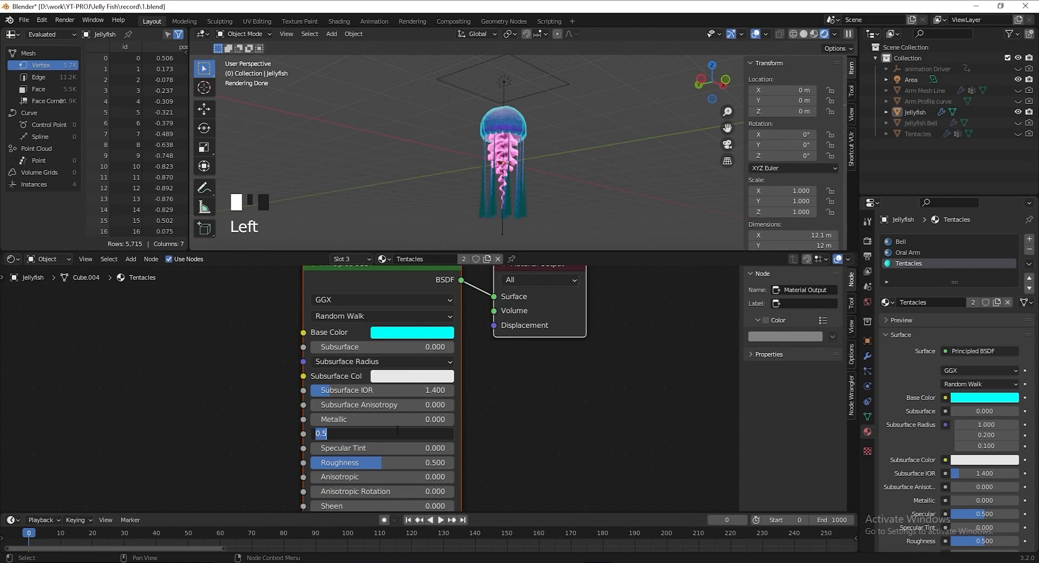
type("0.7")
key("Return")
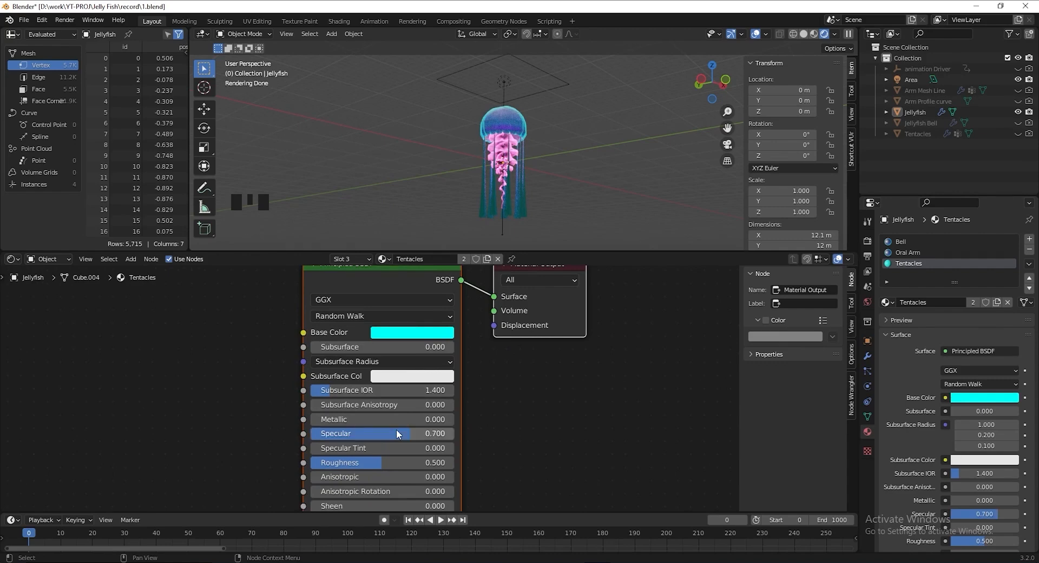
middle_click_drag(409, 460, 399, 424, "shift")
left_click(399, 424)
type(".2")
key("Return")
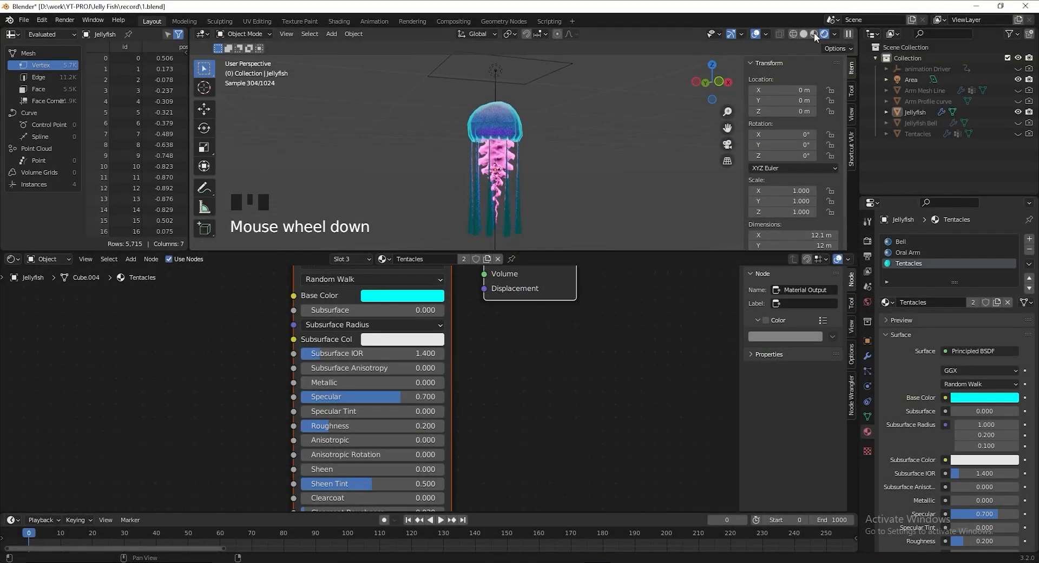
Switch the viewport to solid shading and add a camera to the scene
left_click(804, 34)
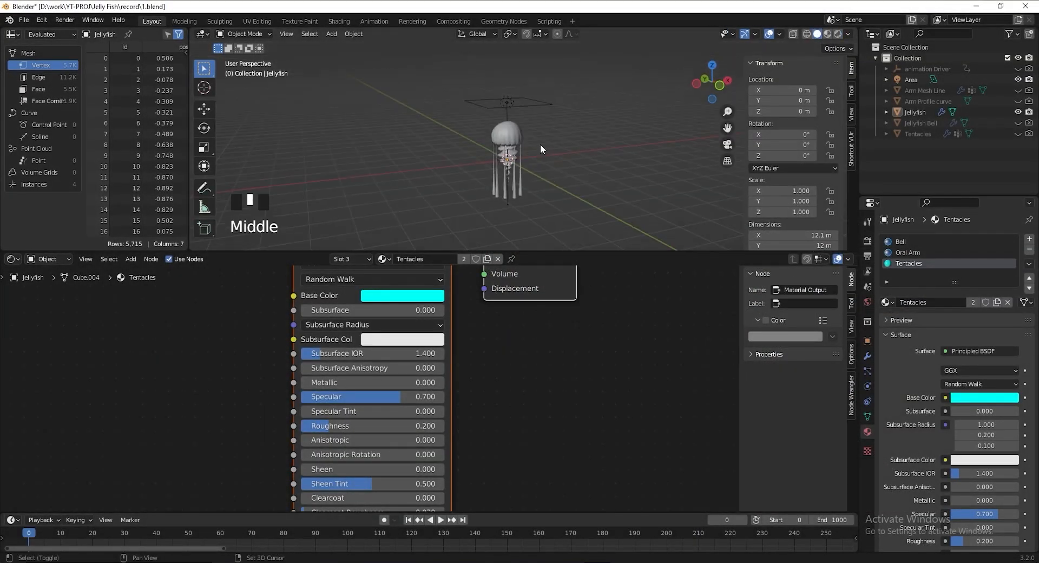
key("shift+a")
mouse_move(540, 147)
left_click(530, 204)
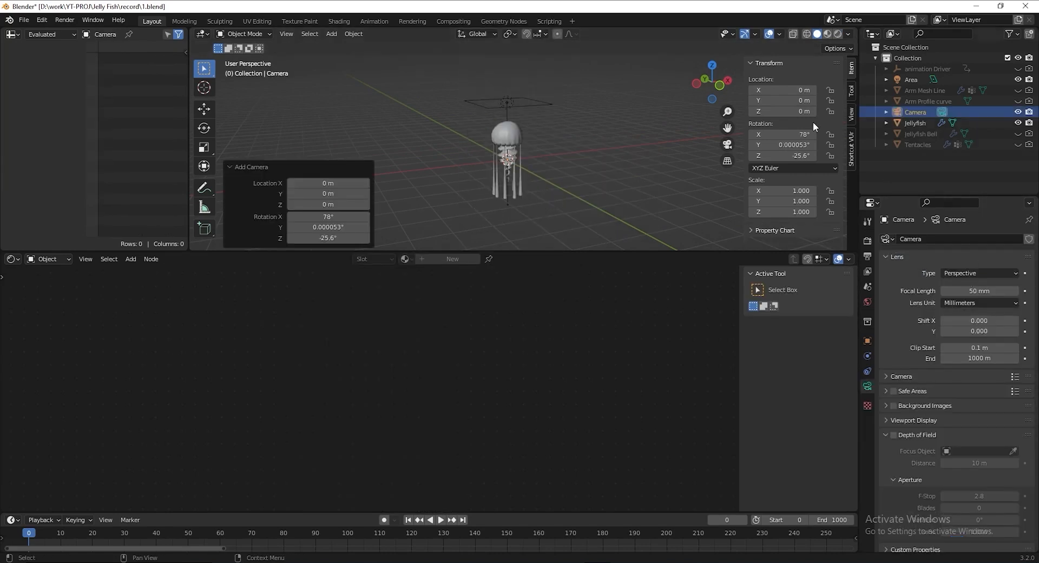
Place the camera at X -67, Y 0.8, Z -49 m with rotation 136°, 41.6°, -57°, and look through it
left_click(782, 91)
type("-67")
key("Tab")
type("0.8")
key("Tab")
type("-49")
key("Tab")
type("136")
key("Tab")
type("41.6")
key("Tab")
type("-57")
key("Return")
middle_click_drag(552, 135, 521, 154)
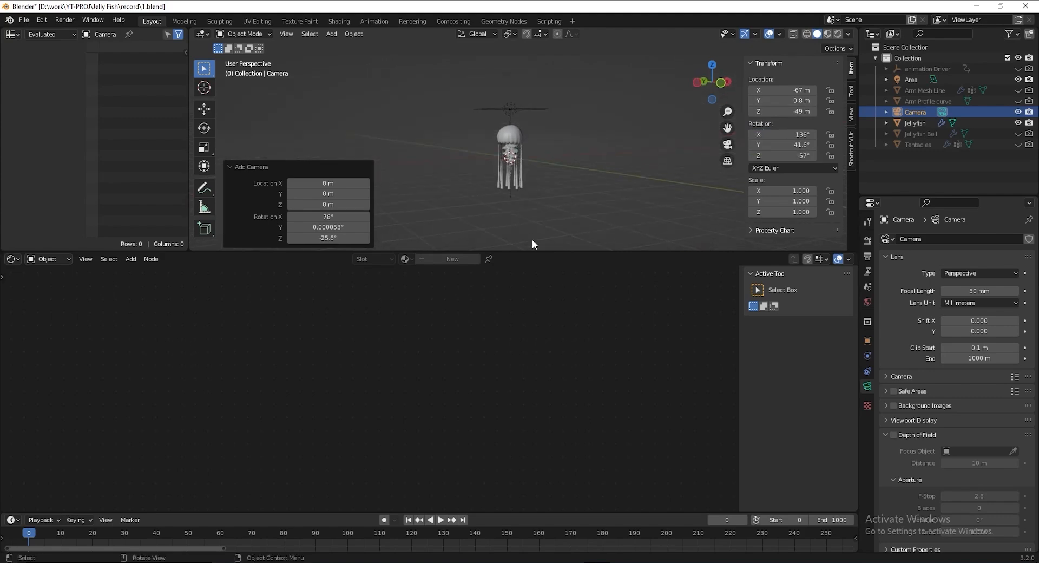
key("KP_0")
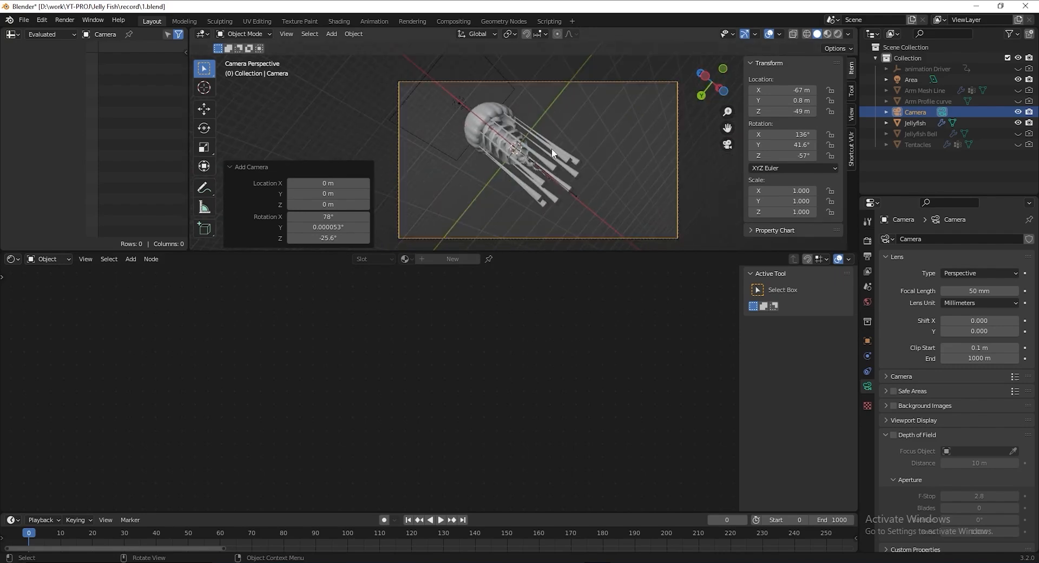
Add a cube at the origin, scale it to 74 on all three axes and turn on X-ray
key("KP_1")
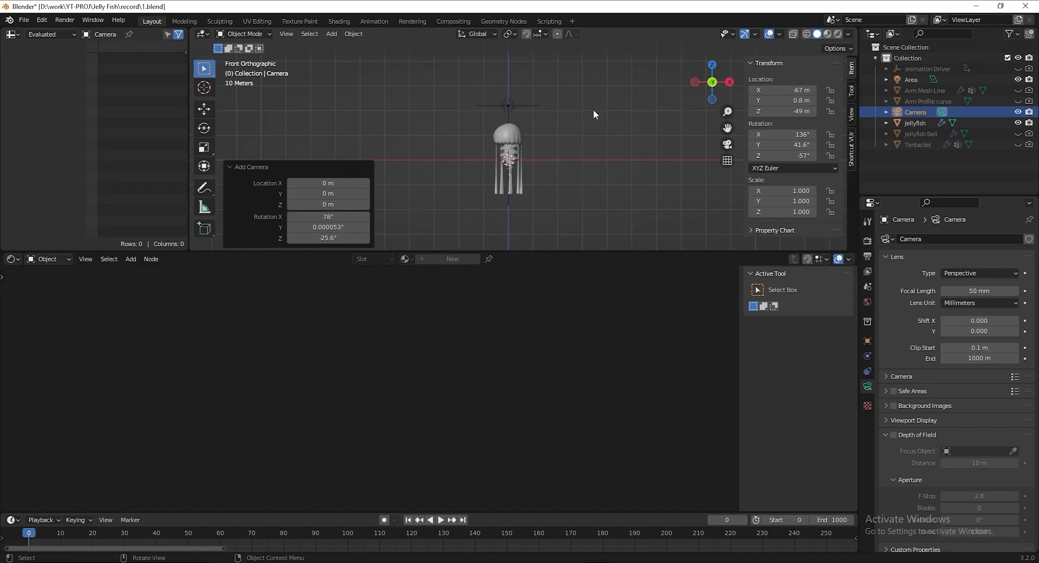
key("shift+a")
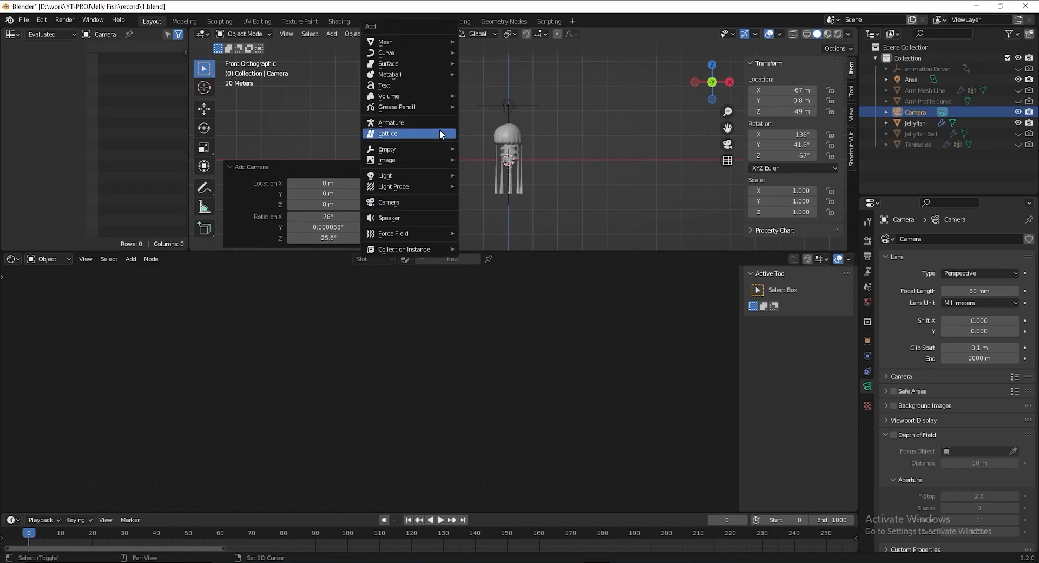
mouse_move(414, 39)
left_click(511, 55)
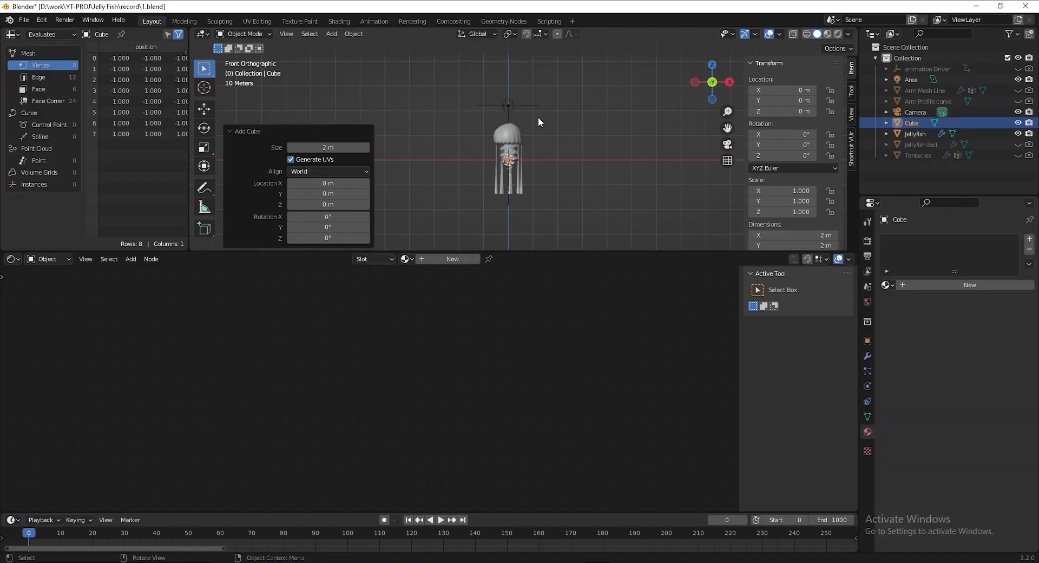
left_click_drag(792, 193, 793, 212)
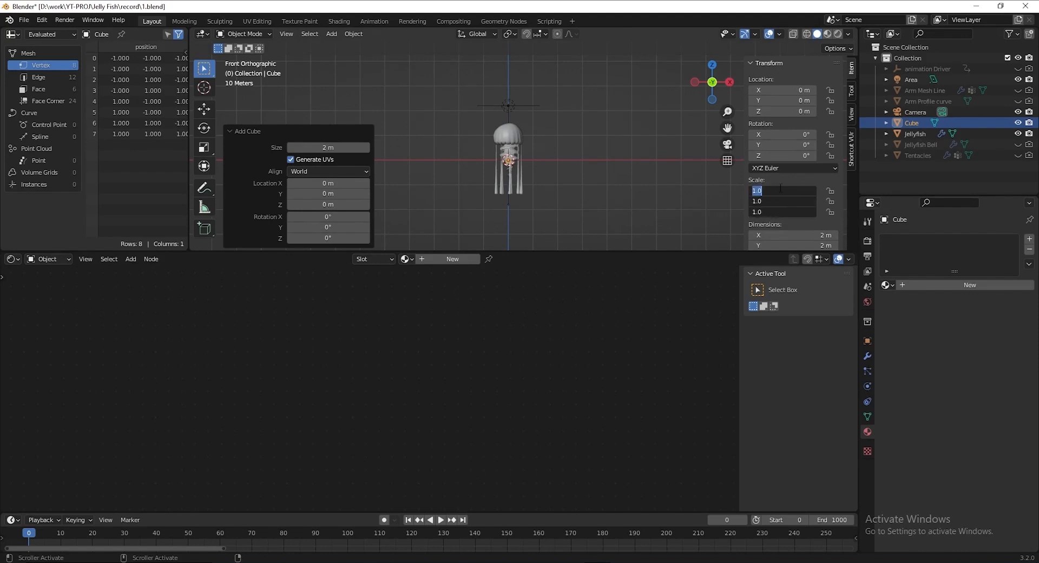
type("74")
key("Return")
left_click(228, 131)
key("alt+z")
key("alt+z")
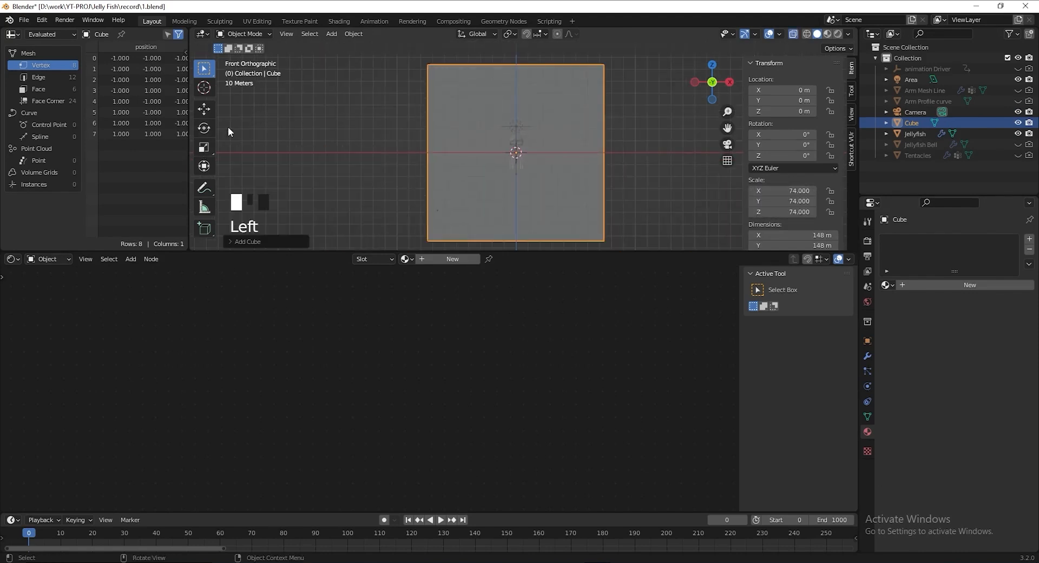
middle_click_drag(593, 173, 489, 108, "shift")
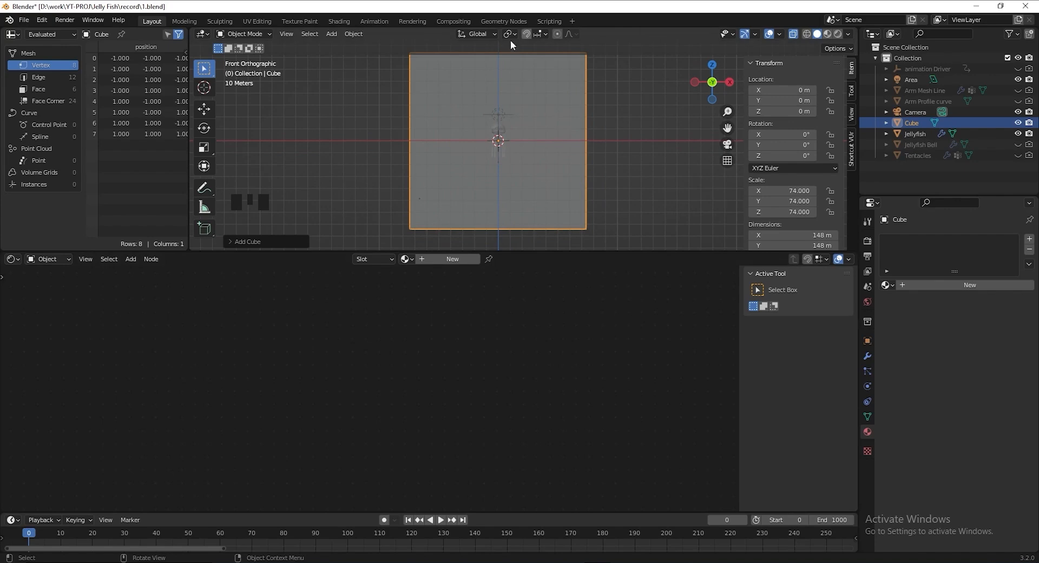
Create a new material for the cube and delete its Principled BSDF node
left_click(467, 261)
scroll(569, 330, "down", 3)
middle_click_drag(569, 330, 525, 409)
left_click_drag(378, 343, 359, 317)
key("x")
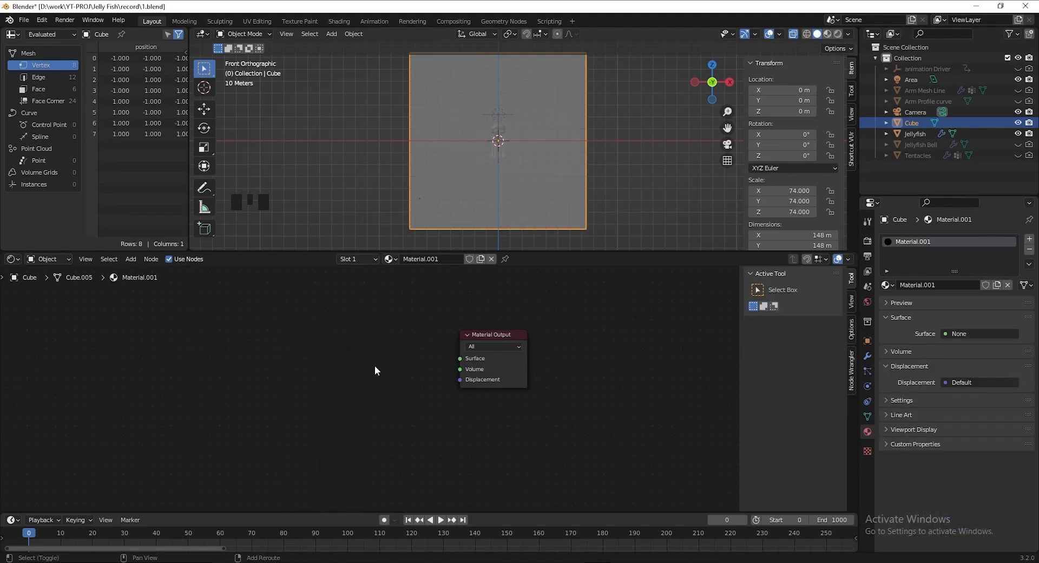
Add a Principled Volume node and connect it to the Material Output's Volume input
key("shift+a")
type("princip")
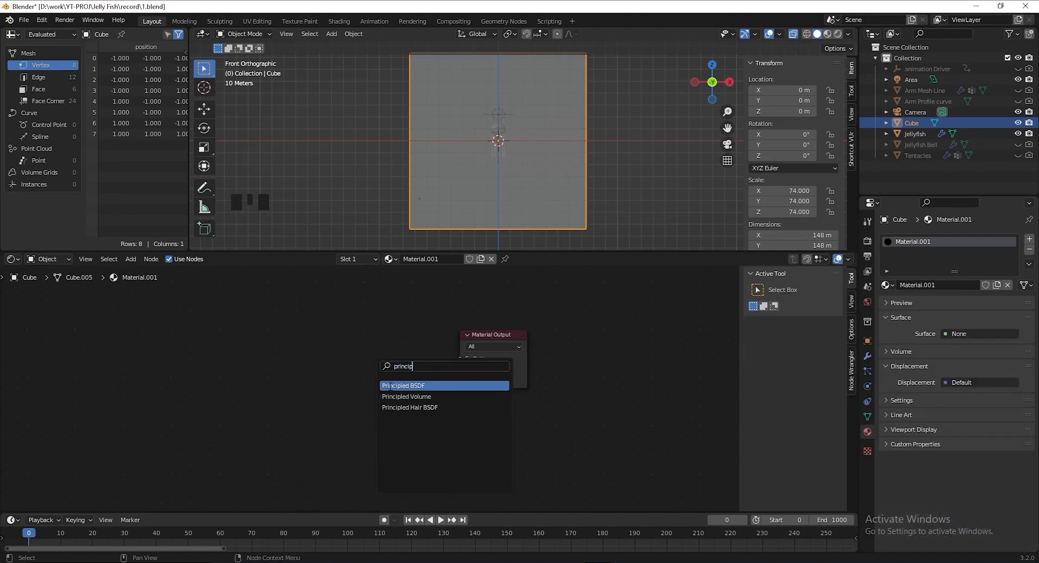
left_click(406, 396)
left_click(351, 379)
left_click_drag(407, 352, 431, 316)
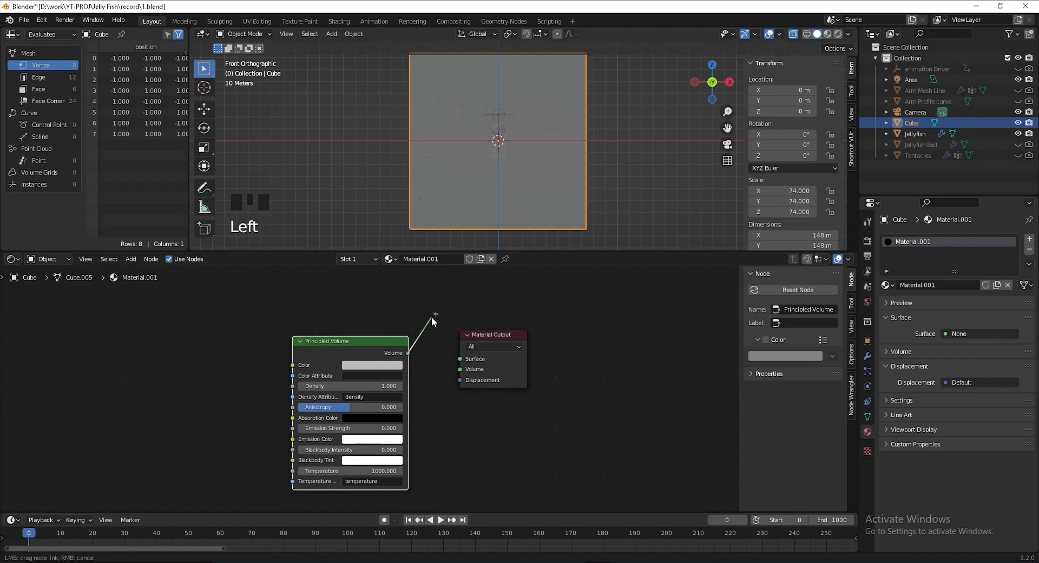
left_click_drag(459, 369, 459, 369)
left_click_drag(402, 354, 384, 361)
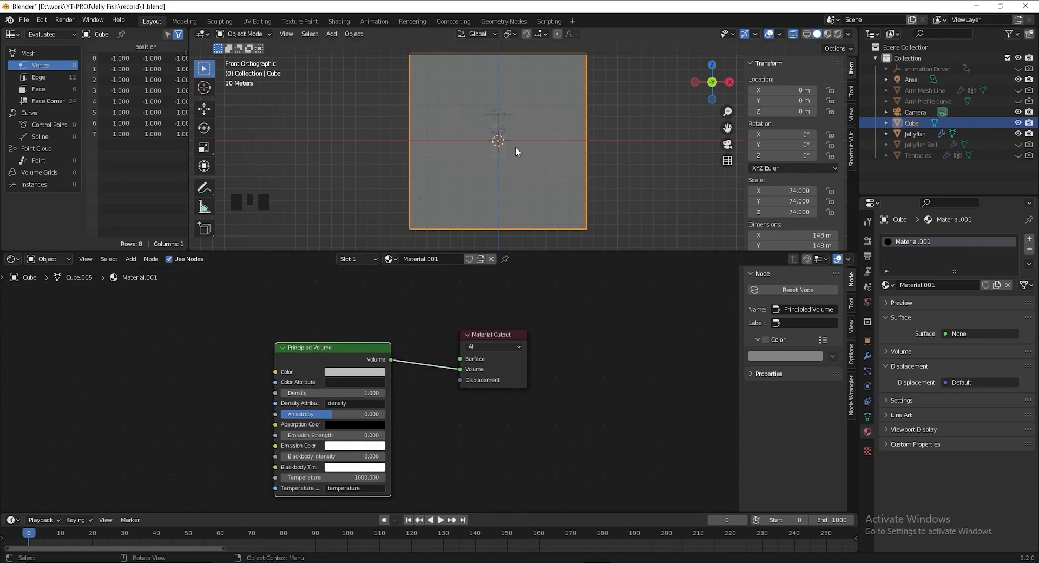
Look through the camera in rendered shading with the viewport overlays hidden
key("KP_0")
middle_click_drag(515, 147, 713, 114, "shift")
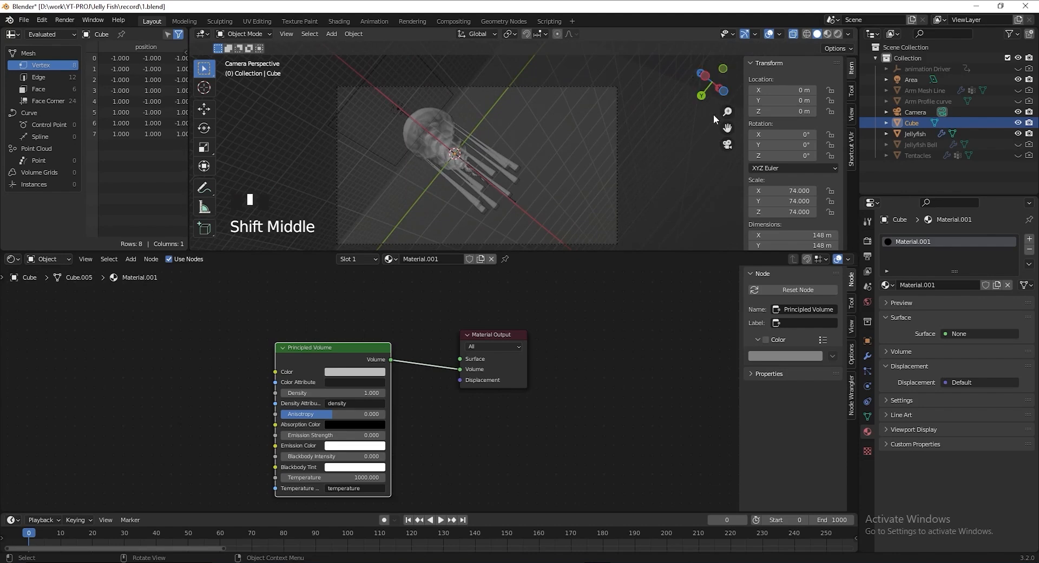
left_click(837, 34)
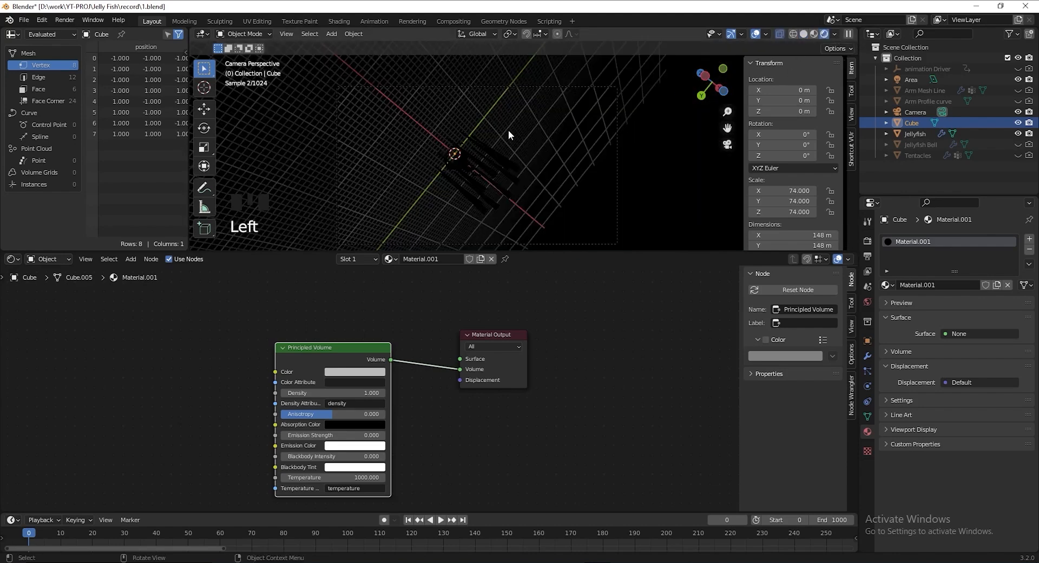
left_click(756, 33)
Set the Principled Volume's Density to 0.008
middle_click_drag(417, 423, 453, 424)
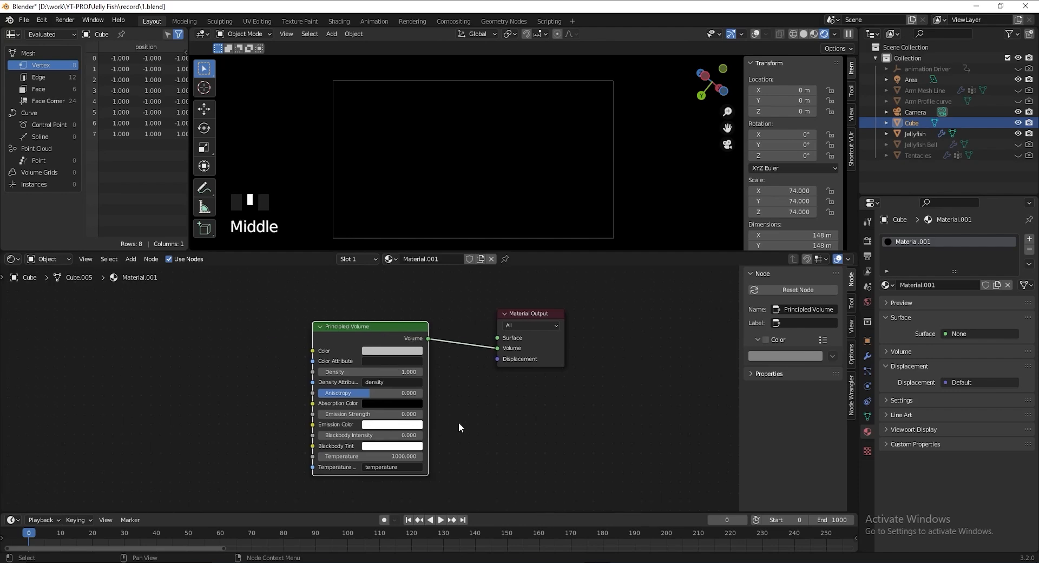
scroll(450, 426, "up", 2)
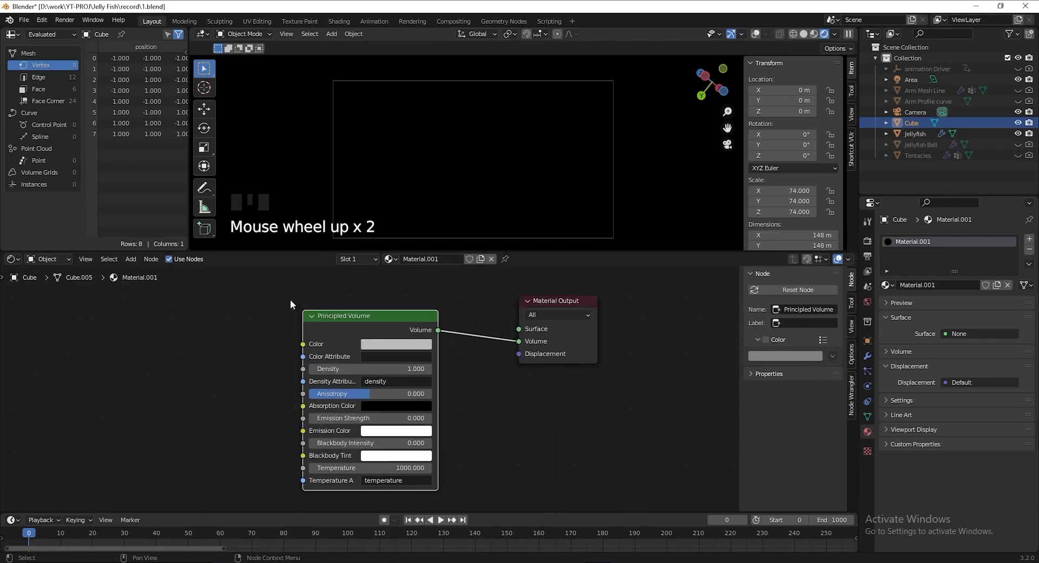
left_click(379, 369)
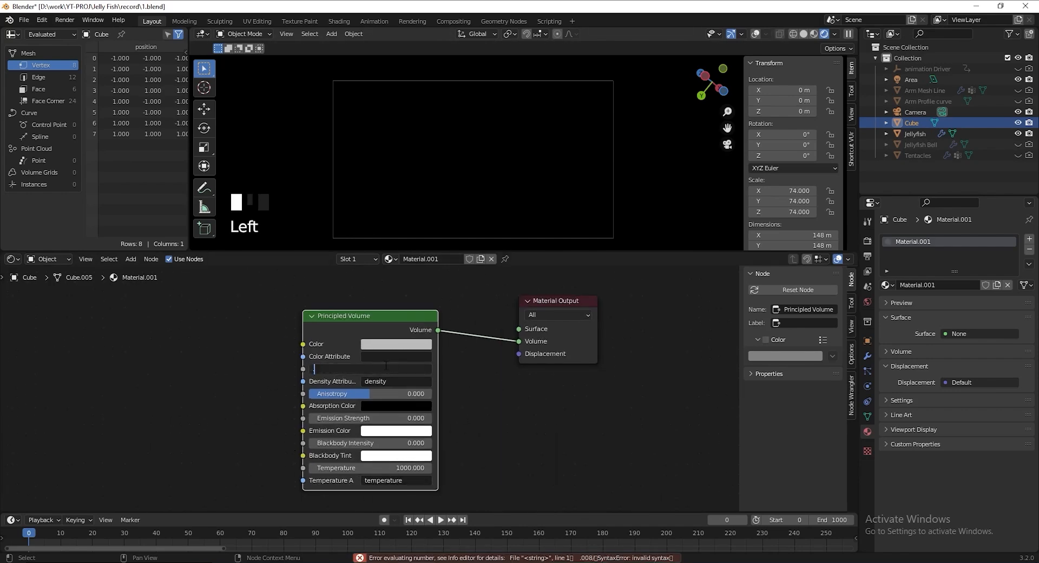
type(".008")
key("Return")
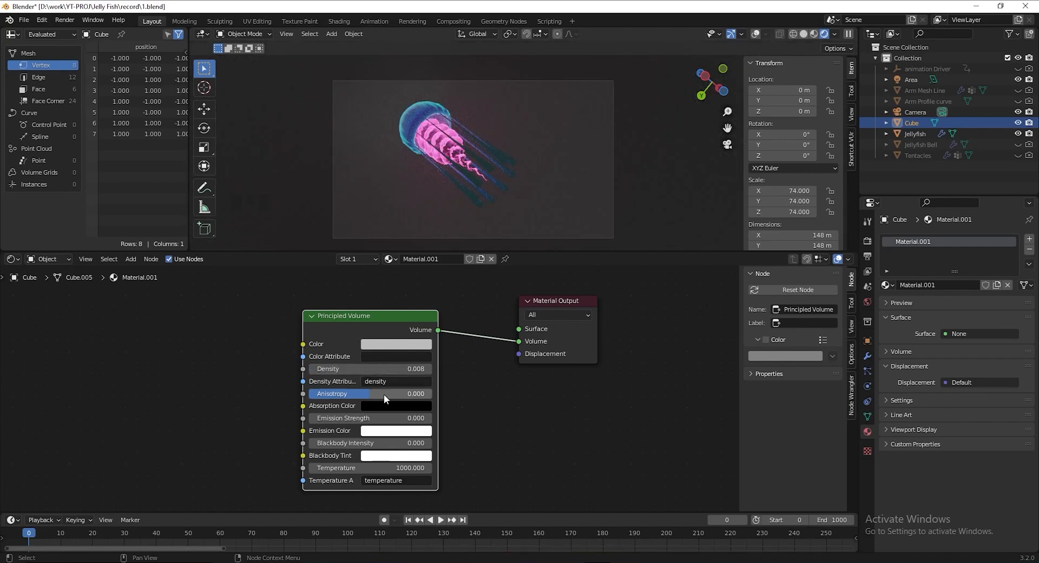
Set the Principled Volume's Anisotropy to 0.8 and its Temperature to 0
left_click(386, 393)
type(".8")
key("Return")
middle_click_drag(471, 420, 475, 395, "shift")
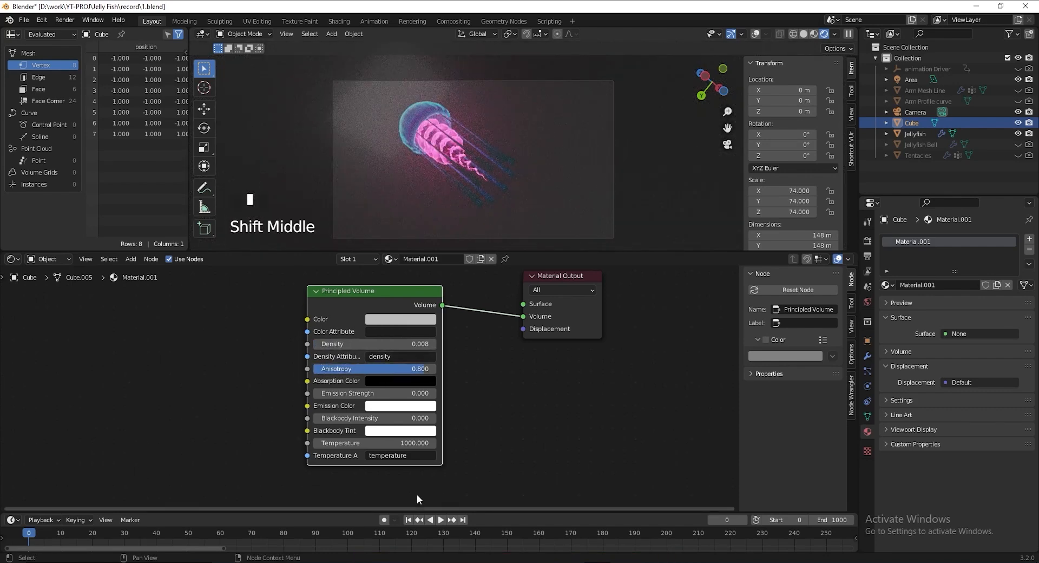
left_click(403, 445)
type("0")
key("Return")
scroll(371, 387, "down", 1)
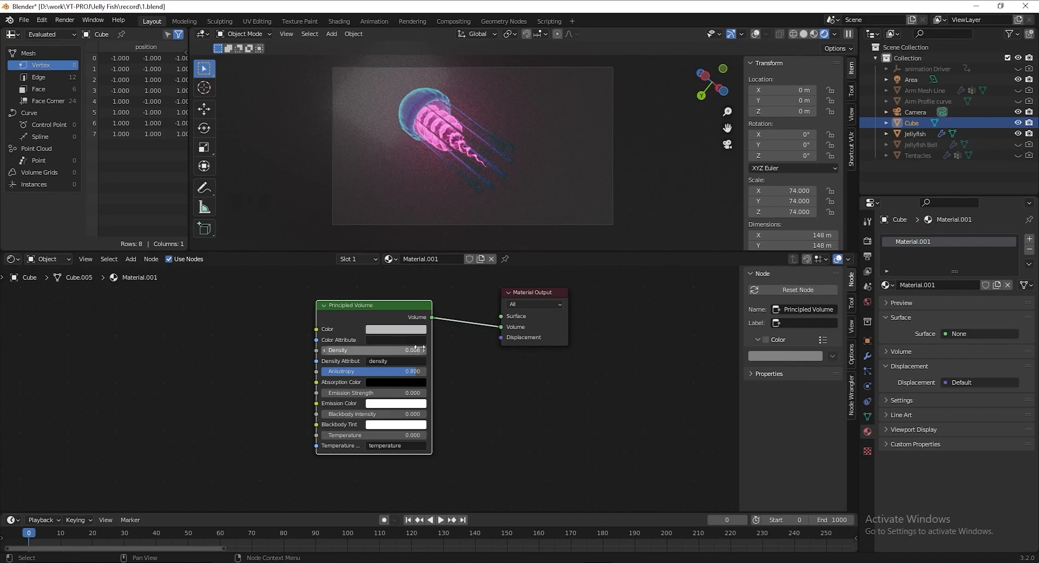
Set the Principled Volume's Color to the hex value 2A5060
left_click(407, 331)
left_click(409, 286)
type("2")
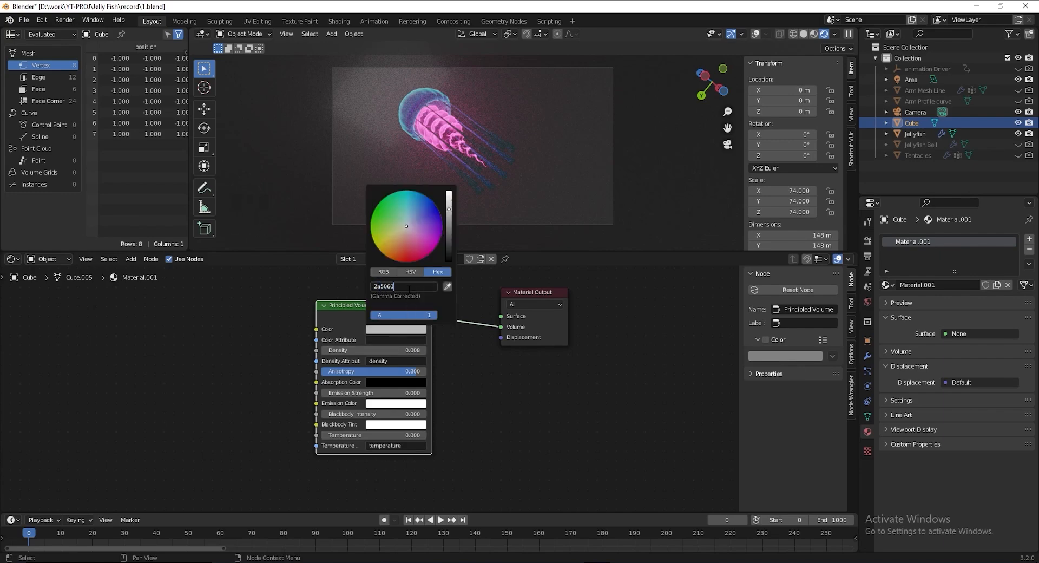
type("a5060")
key("Return")
Set the Principled Volume's Absorption Color to the hex value 1640B0
left_click(402, 360)
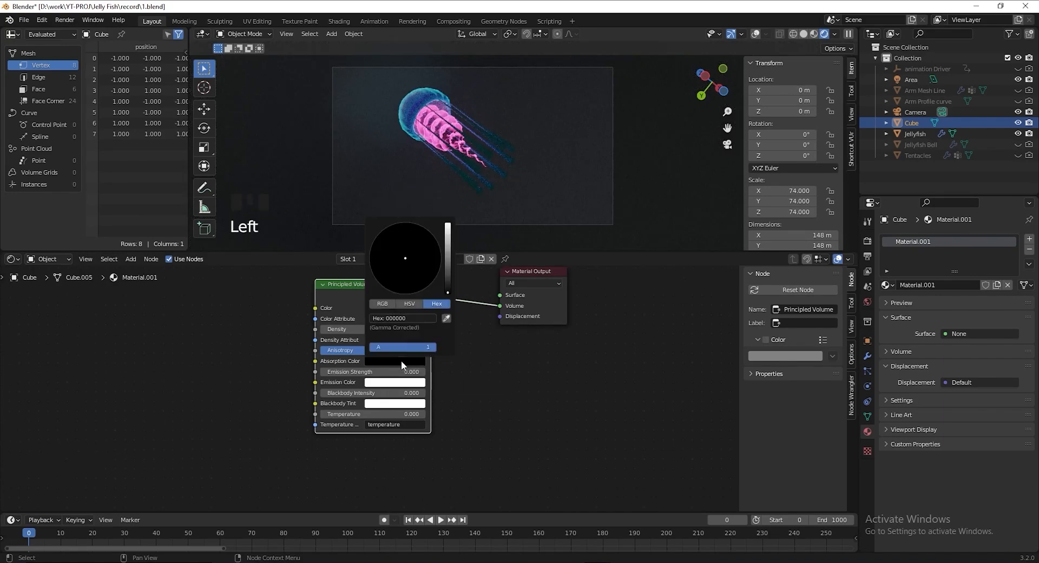
left_click(390, 319)
type("1640b0")
key("Return")
scroll(591, 222, "down", 1)
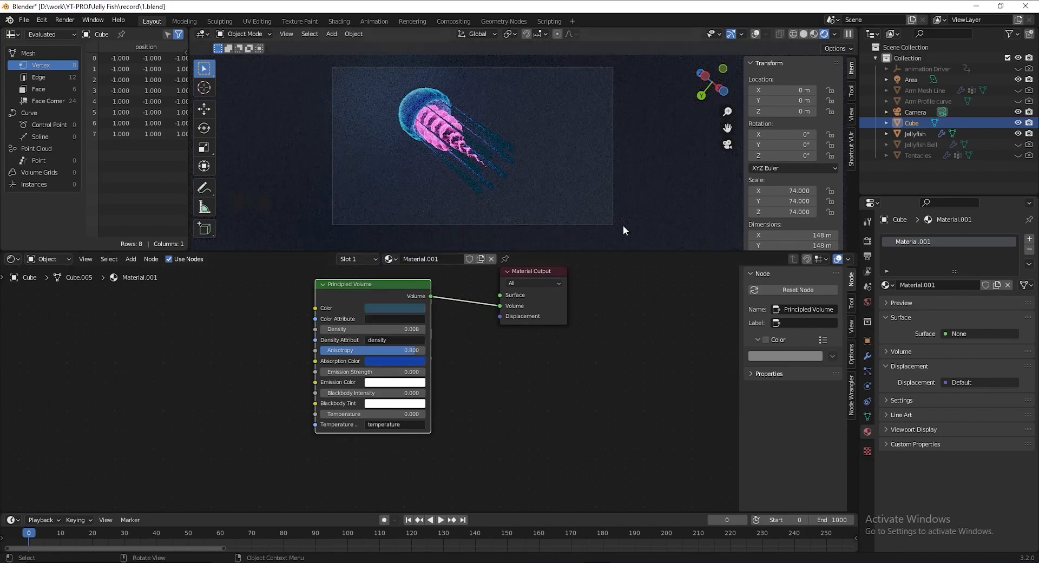
Darken the World background color to black
left_click(869, 302)
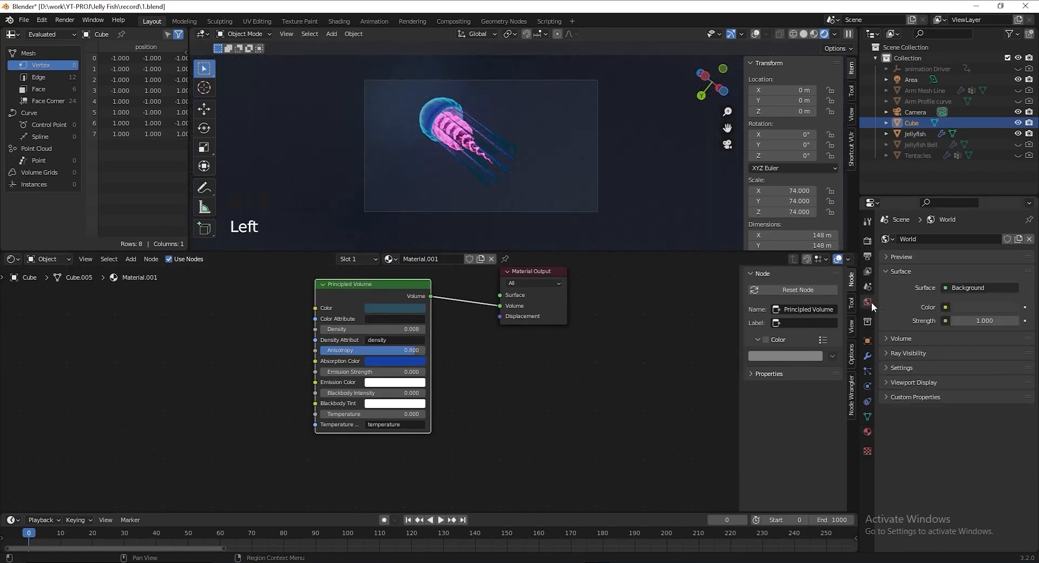
left_click(1001, 306)
left_click_drag(1012, 212, 1011, 233)
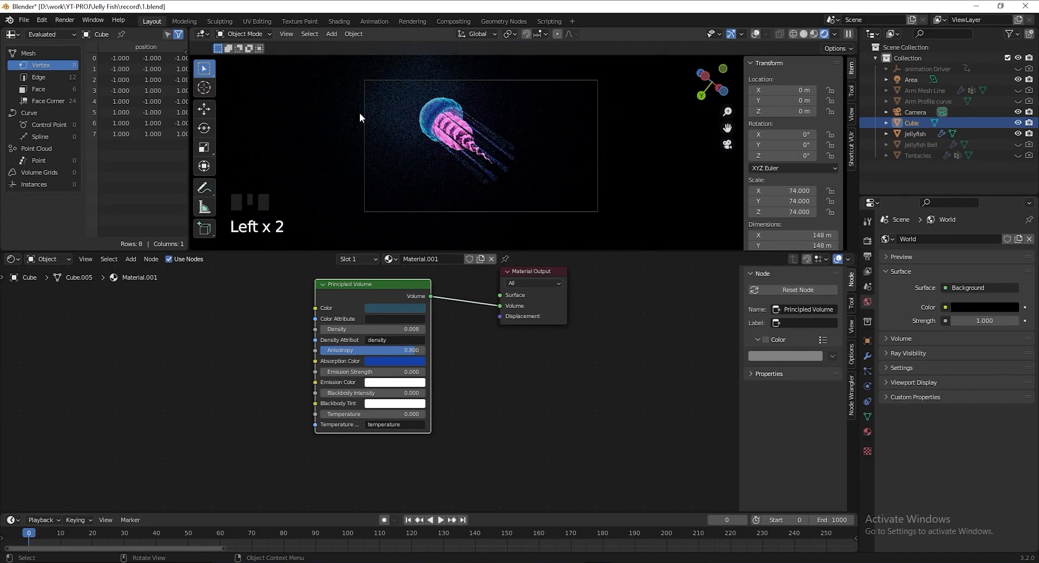
middle_click_drag(519, 190, 507, 194, "shift")
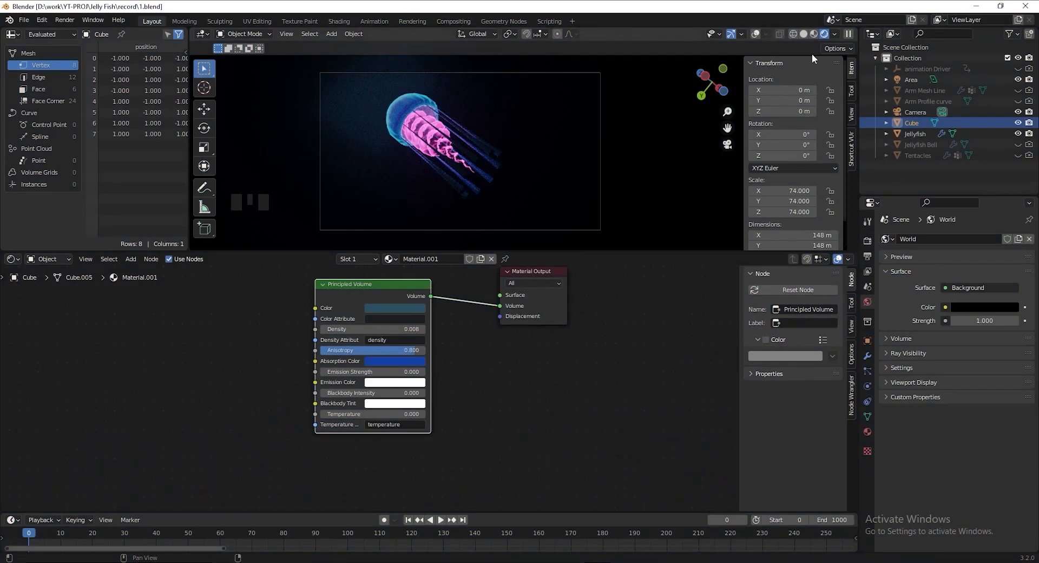
Return the viewport to solid shading and show the overlays again
left_click(804, 34)
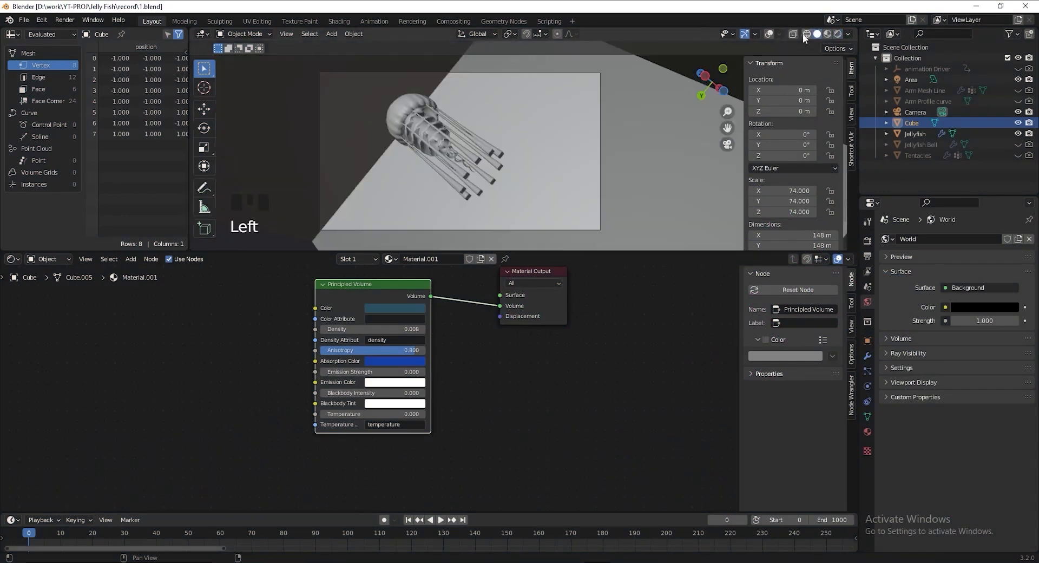
left_click(771, 34)
scroll(538, 105, "down", 5)
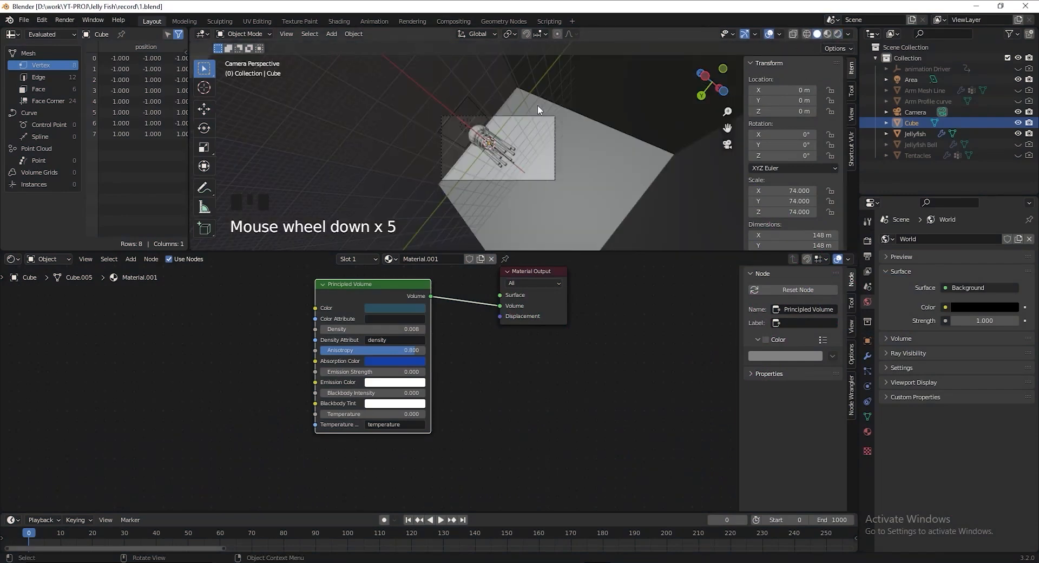
Add a plane, scale it to 80 on all three axes and raise it to Z 76 m above the cube
key("KP_1")
middle_click_drag(549, 116, 498, 109, "shift")
key("shift+a")
mouse_move(498, 109)
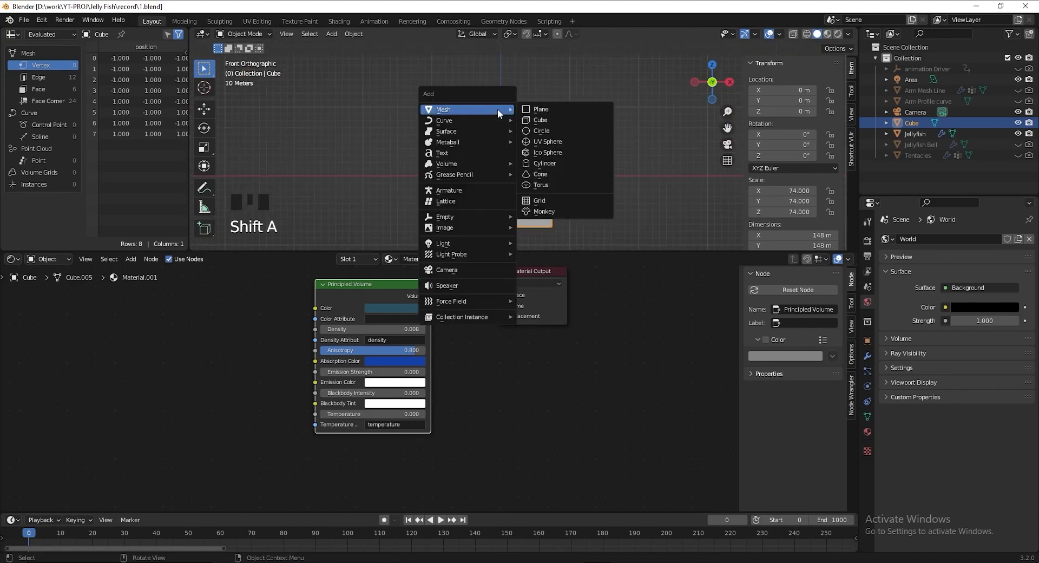
left_click(563, 108)
left_click_drag(788, 191, 788, 212)
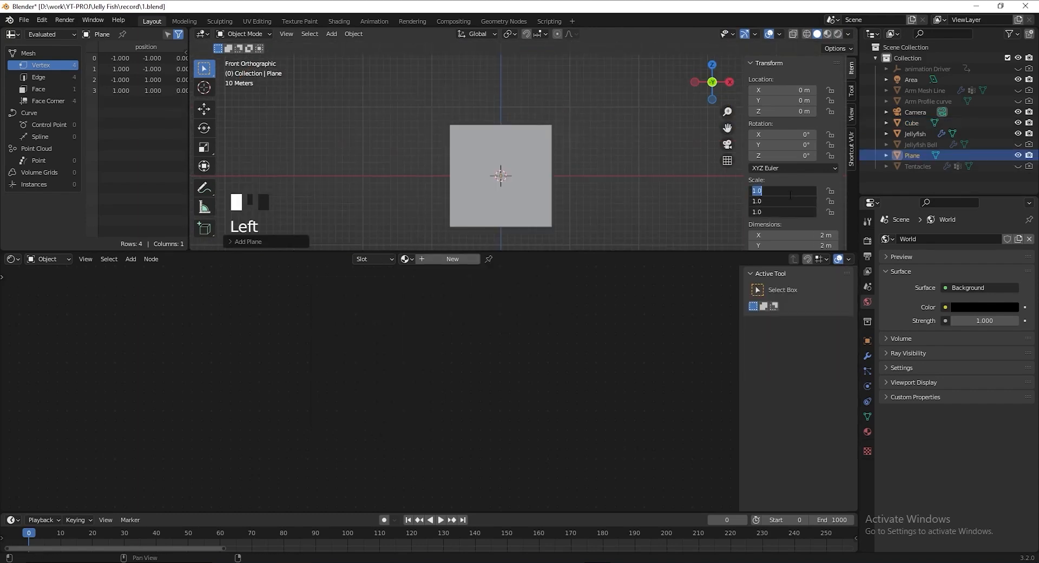
type("80")
key("Return")
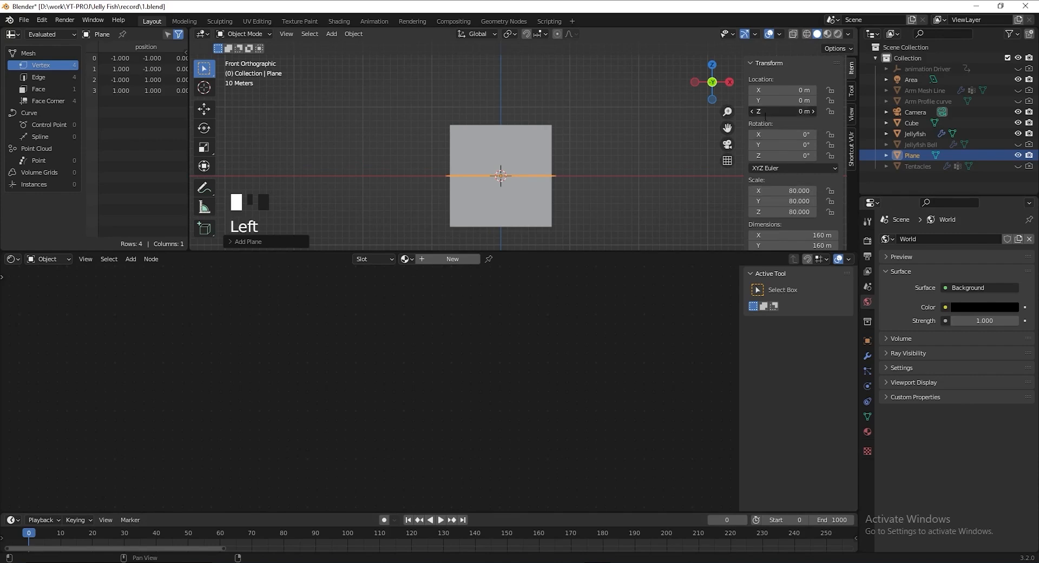
type("76")
key("Return")
Create a new material for the plane and show the viewport in material preview
middle_click_drag(577, 138, 498, 162)
scroll(550, 174, "down", 3)
left_click(453, 259)
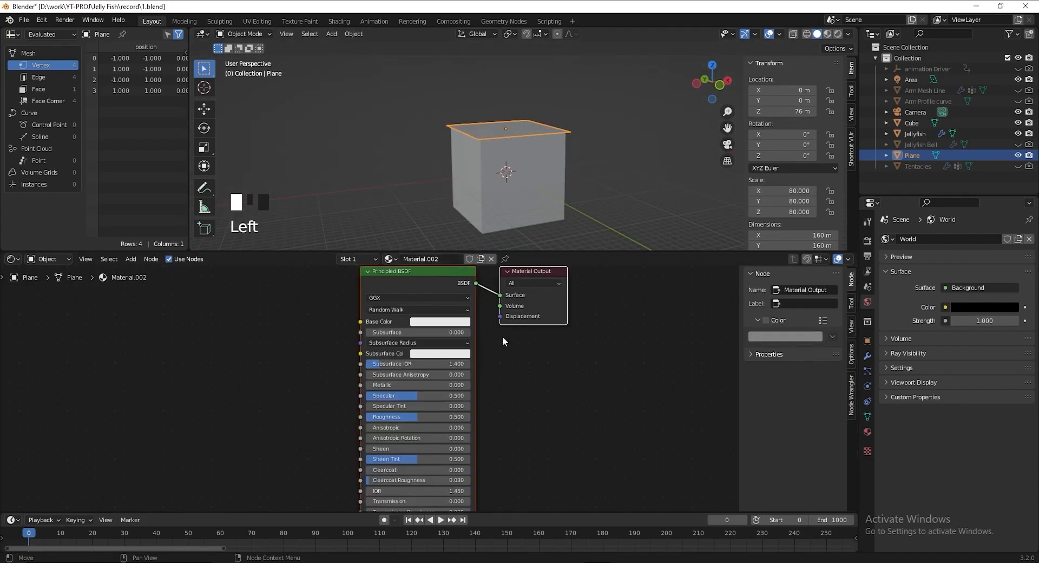
middle_click_drag(541, 135, 509, 119, "shift")
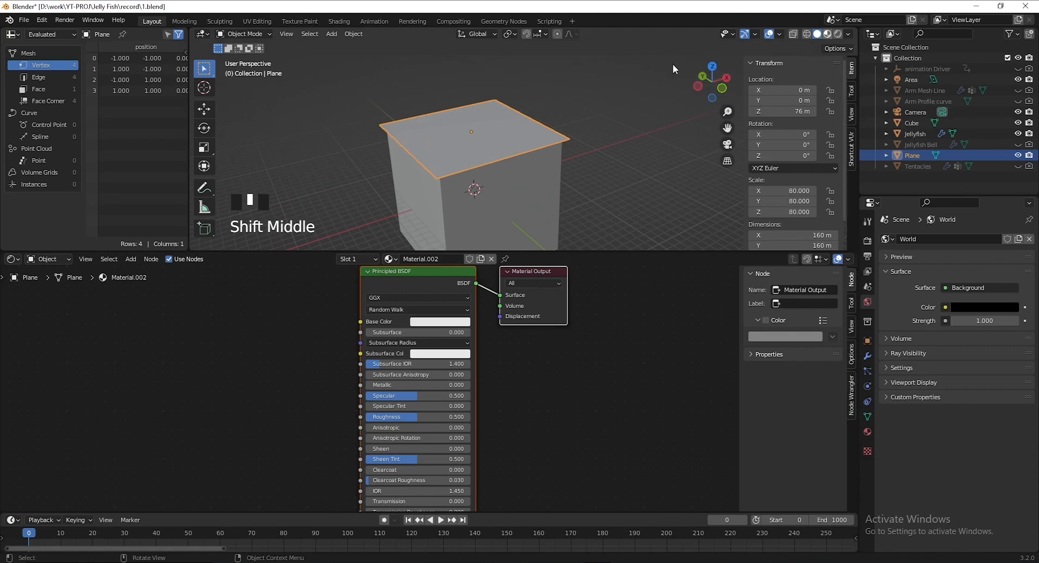
left_click(828, 34)
Add a ColorRamp node and connect its Color output to the Principled BSDF's Alpha input
scroll(363, 467, "up", 3)
middle_click_drag(355, 469, 411, 331)
key("shift+a")
left_click(348, 343)
type("color")
key("Return")
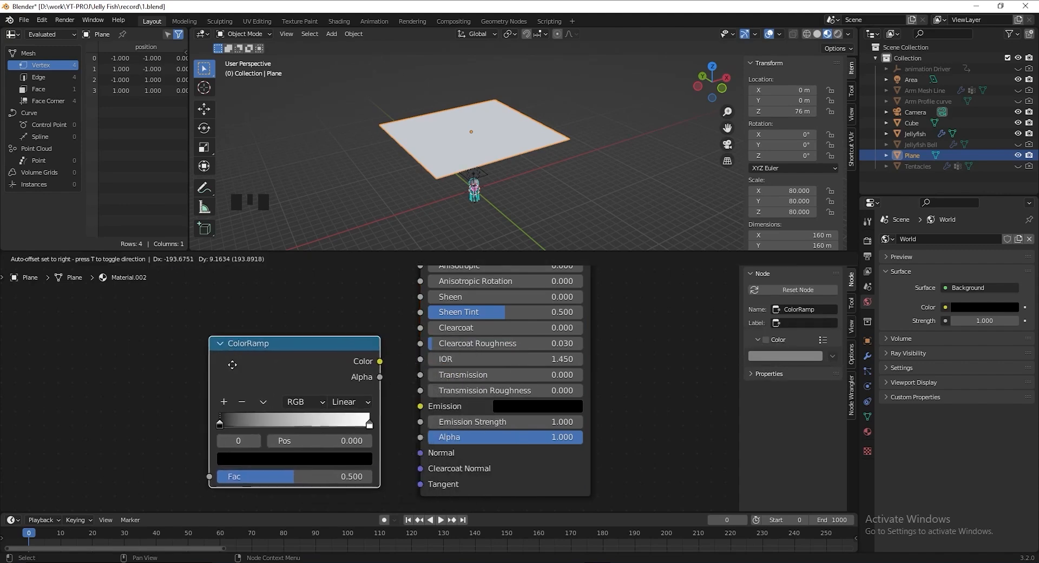
left_click(229, 364)
left_click_drag(380, 362, 420, 438)
left_click_drag(334, 361, 303, 354)
scroll(493, 379, "down", 2)
mouse_move(317, 352)
left_mouse_down()
mouse_move(329, 334)
mouse_move(327, 350)
left_mouse_up()
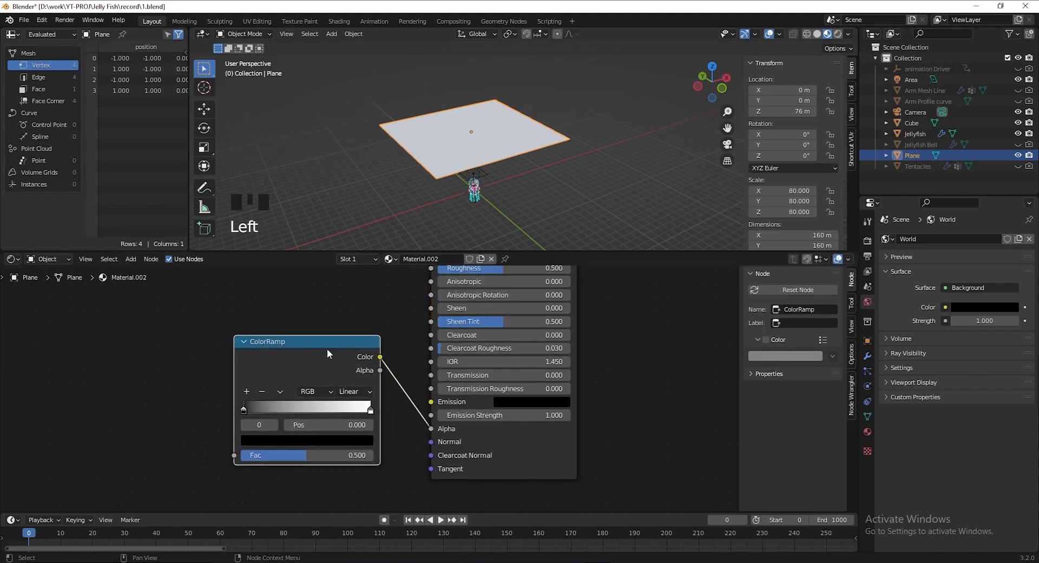
Add a Node Wrangler texture setup with Image Texture and Mapping nodes feeding the ColorRamp's Fac input
key("ctrl+t")
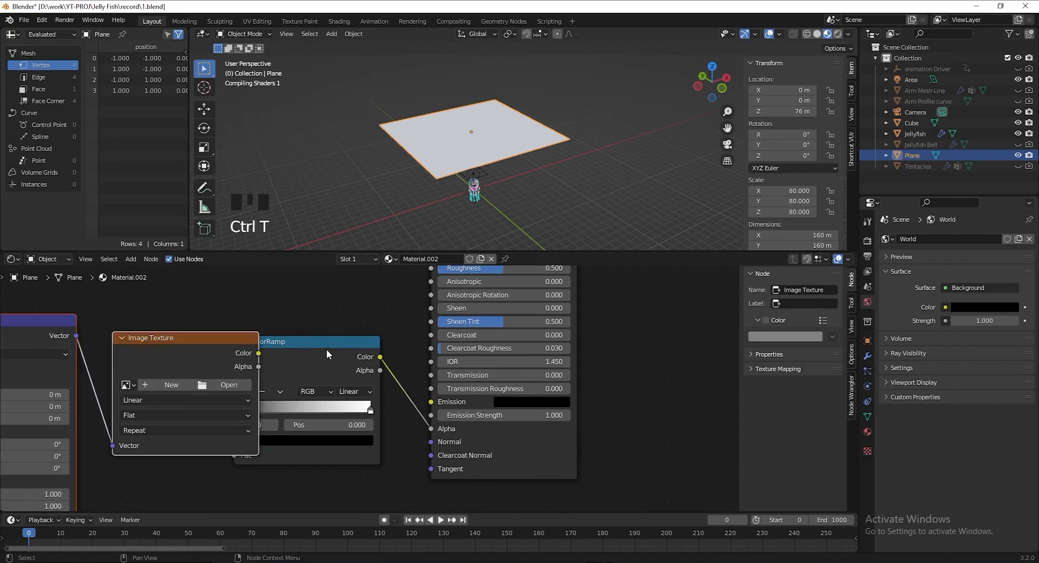
scroll(326, 349, "down", 4)
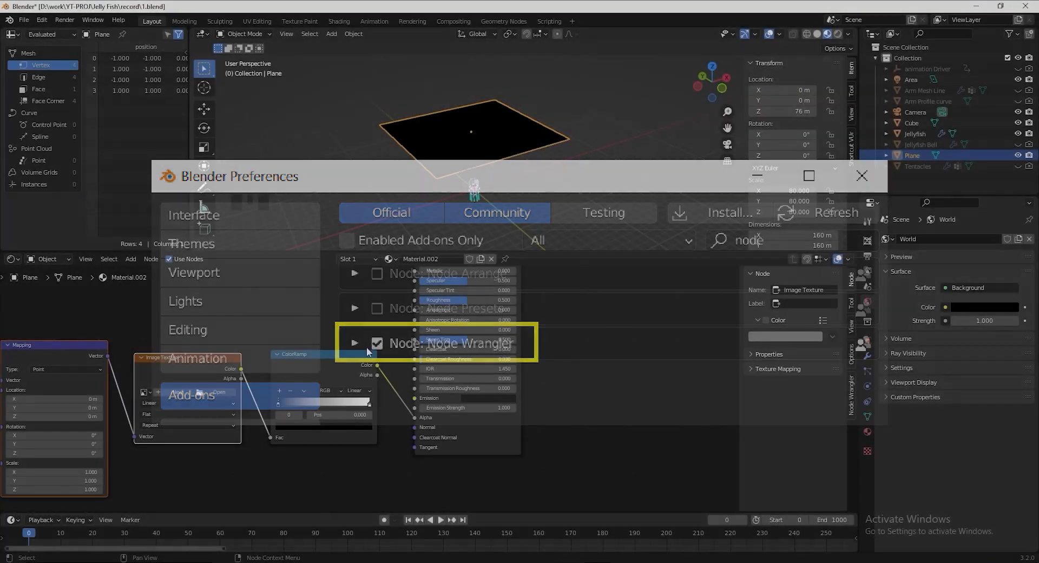
Replace the Image Texture node with a Noise Texture, linking Mapping's Vector into it and its Color output to the ColorRamp's Fac
middle_click(343, 446)
left_click(340, 434)
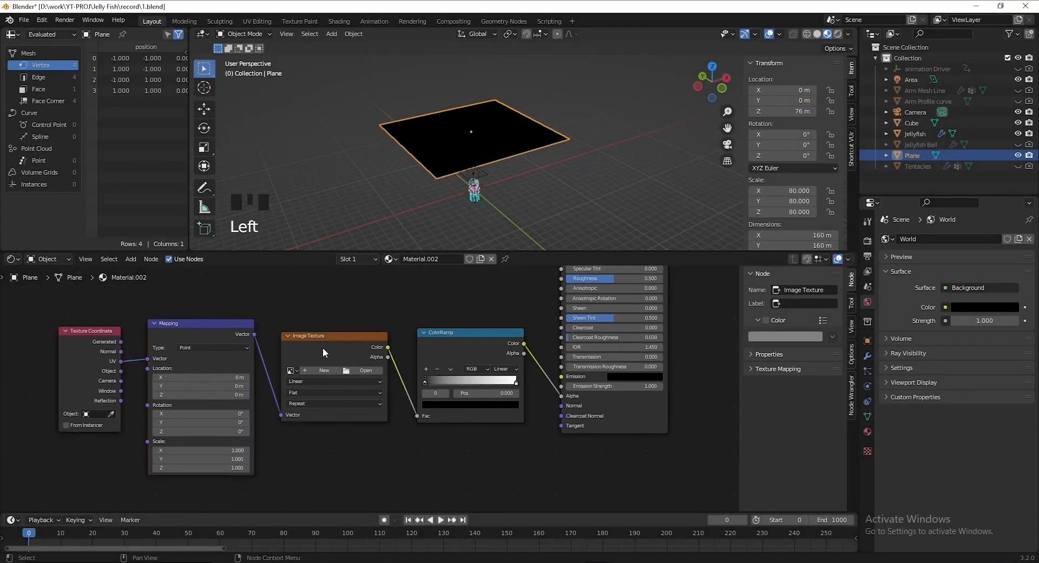
left_click(332, 334)
key("x")
key("shift+a")
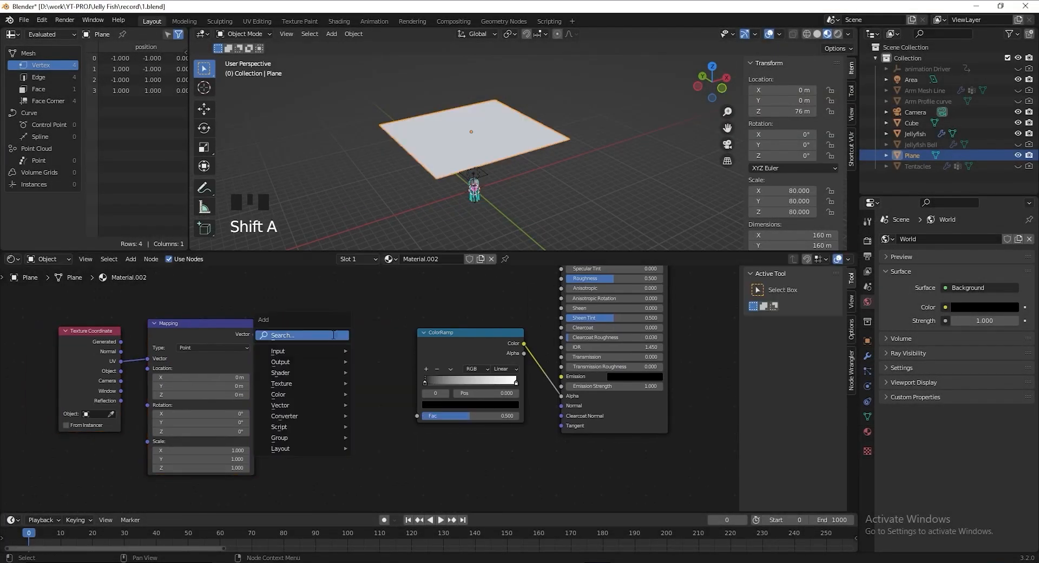
left_click(333, 335)
type("noise")
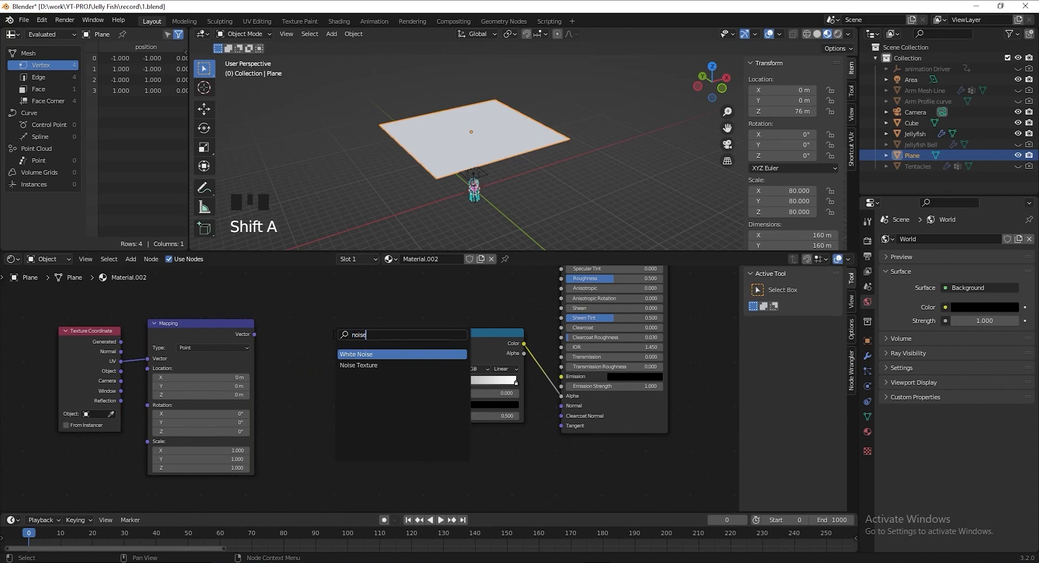
left_click(366, 365)
left_click(321, 355)
left_click_drag(255, 335, 294, 371)
left_click_drag(353, 348, 417, 416)
Connect the Texture Coordinate node's Generated output to the Mapping node's Vector input
middle_click_drag(122, 372, 202, 371)
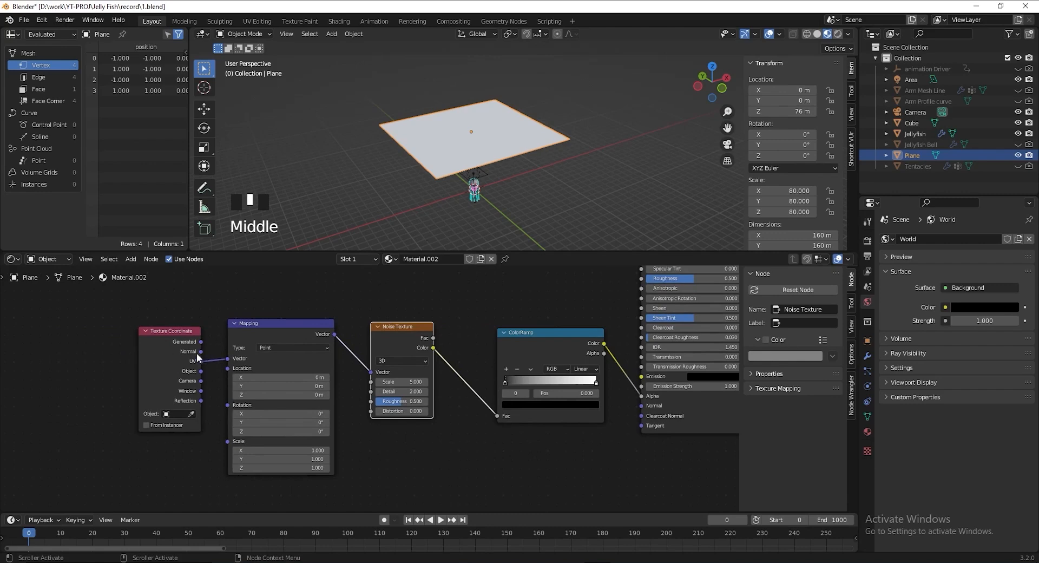
left_click_drag(198, 349, 228, 358)
left_click(149, 327)
Rearrange the ColorRamp stops so white comes before black, with the black stop at 0.500 and the white stop close before it
scroll(523, 382, "up", 4)
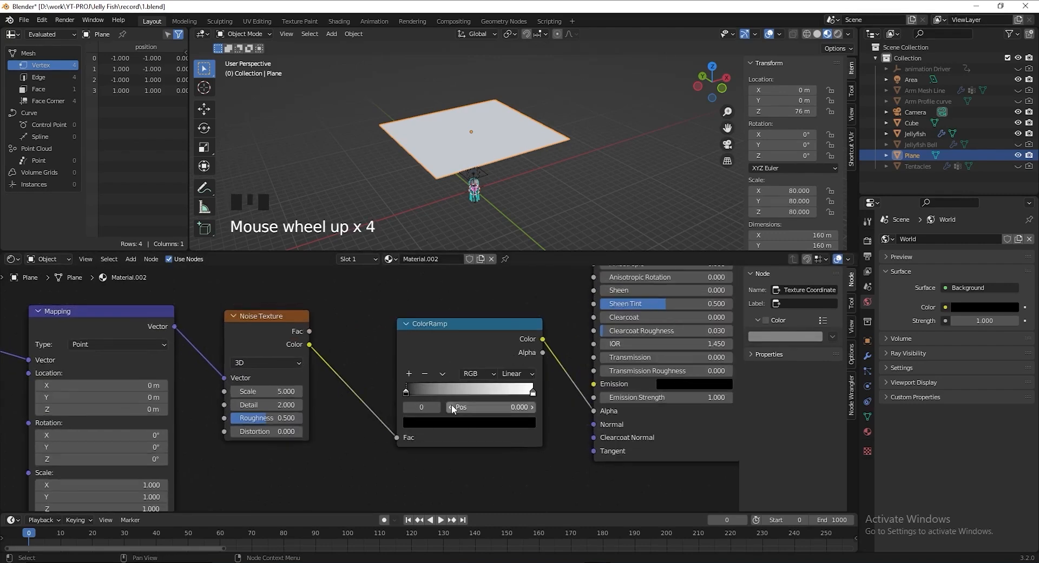
middle_click_drag(523, 382, 466, 382)
scroll(466, 381, "up", 4)
left_click_drag(336, 394, 361, 395)
left_click(514, 398)
left_click_drag(513, 398, 425, 399)
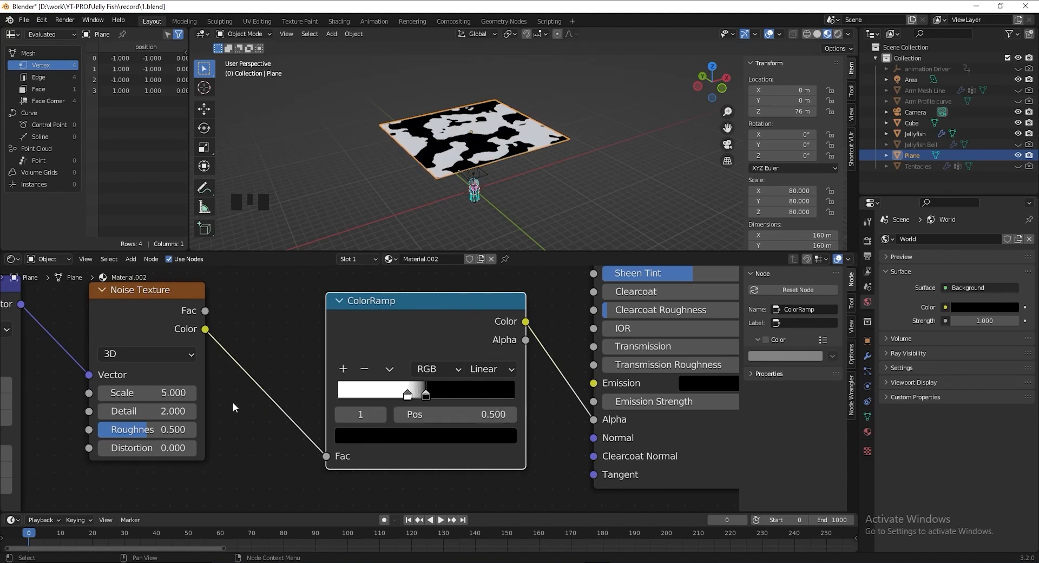
Set the Noise Texture's scale to 14, then move the ColorRamp's white stop further from the black one and the black stop to 0.464
middle_click_drag(247, 400, 321, 407)
left_click(220, 400)
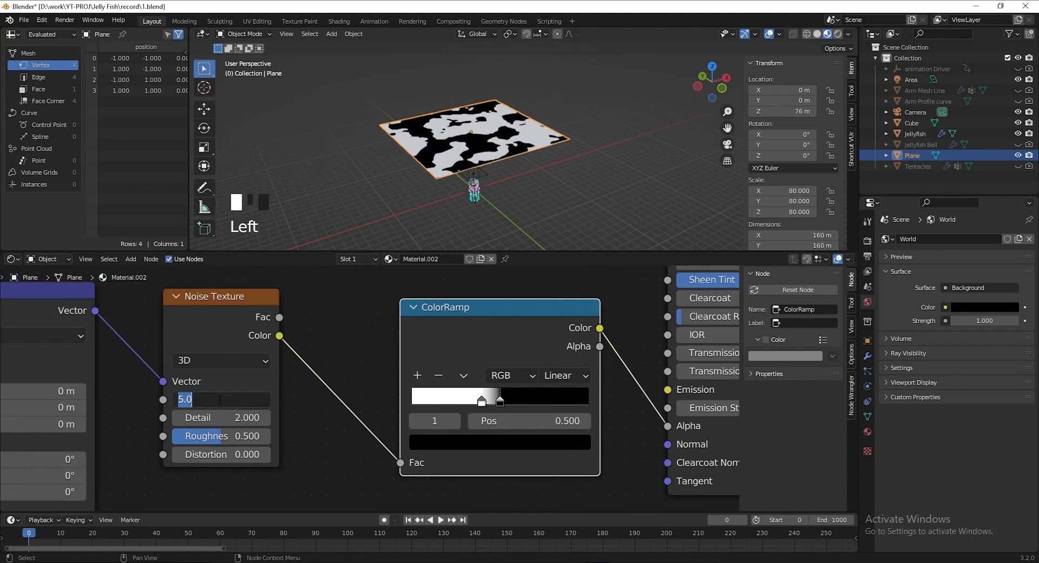
type("14")
key("Return")
left_click(501, 400)
left_click_drag(481, 401, 452, 400)
left_click_drag(497, 401, 494, 400)
Duplicate the Noise Texture node and insert the copy between the Texture Coordinate and Mapping nodes
scroll(371, 385, "down", 1)
scroll(314, 341, "down", 11)
scroll(290, 334, "up", 5)
middle_click_drag(290, 335, 446, 344)
scroll(443, 347, "up", 1)
left_click_drag(446, 321, 447, 325)
left_click(447, 331)
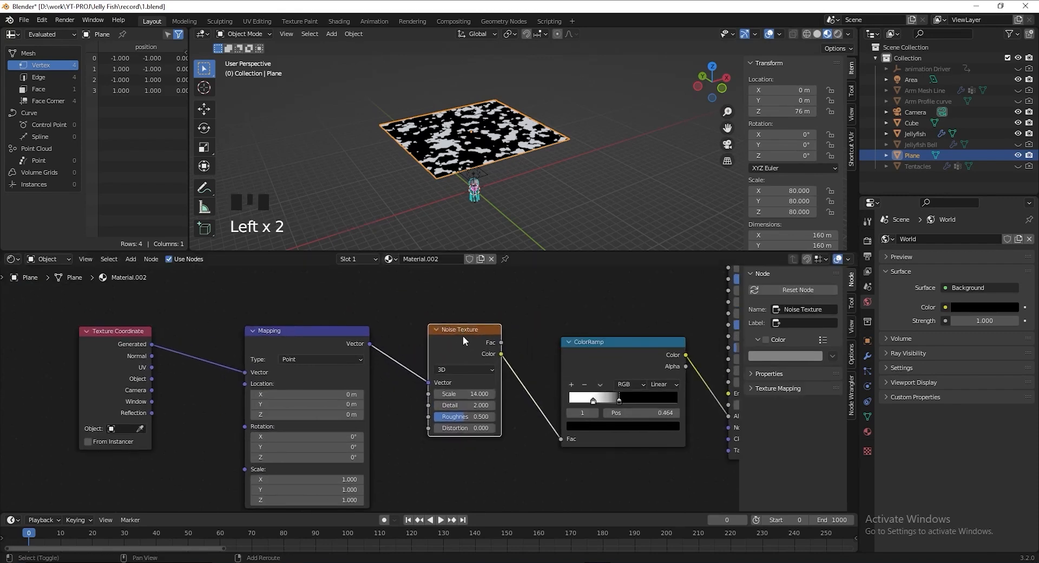
key("shift+d")
left_click(212, 336)
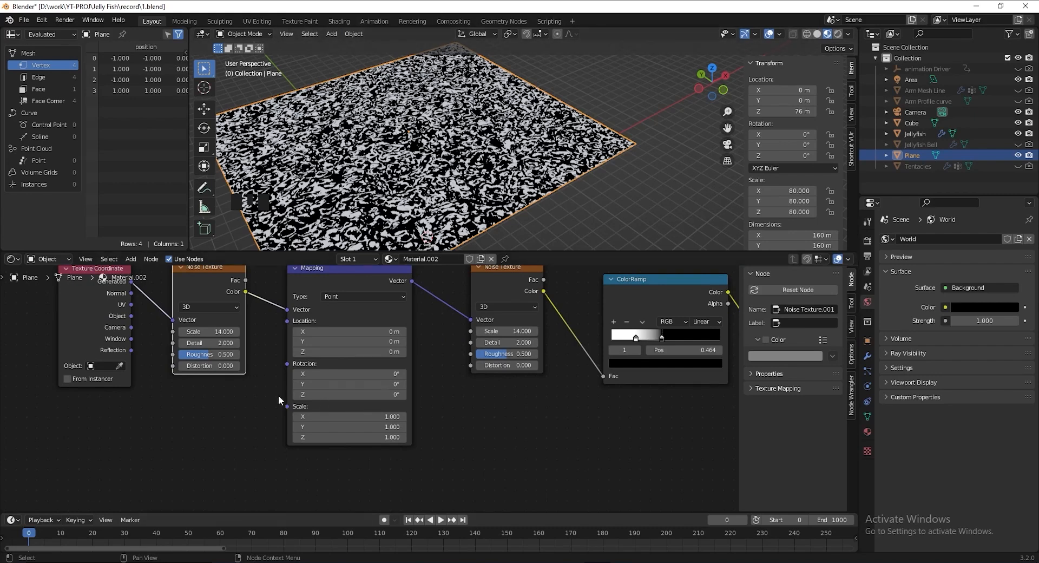
Drive the Mapping node's X rotation with the expression #frame/120
scroll(349, 427, "up", 2)
middle_click_drag(382, 452, 376, 470)
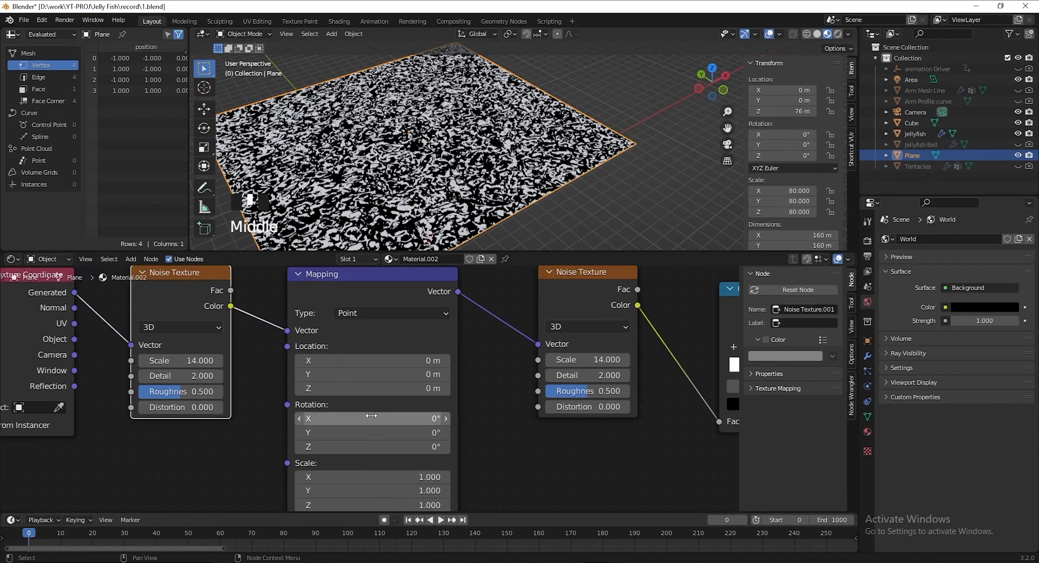
left_click(375, 423)
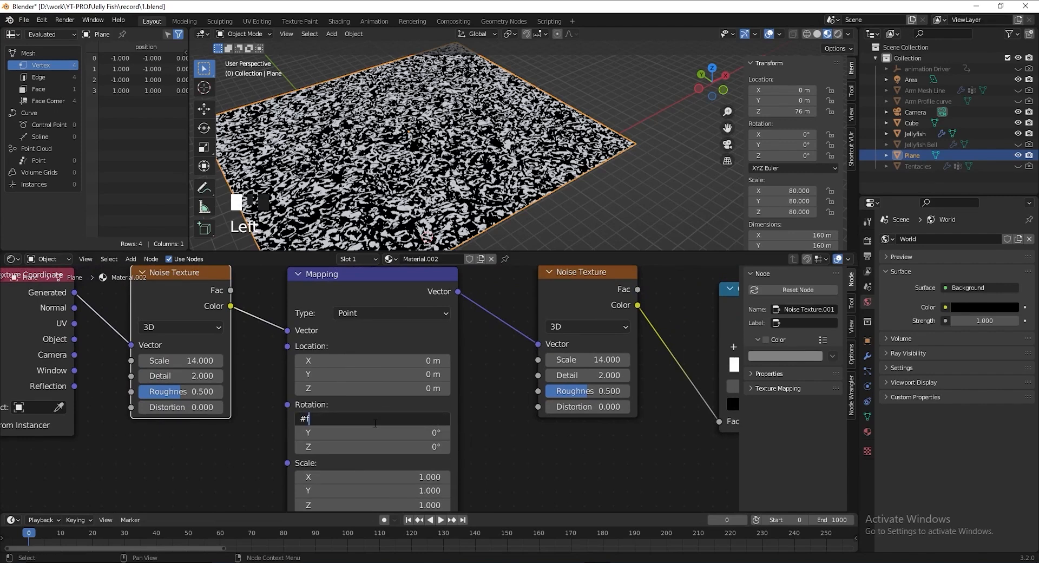
type("#frame/120")
key("Return")
Play the animation to check the moving noise pattern, review the X rotation expression and return to frame 0
key("space")
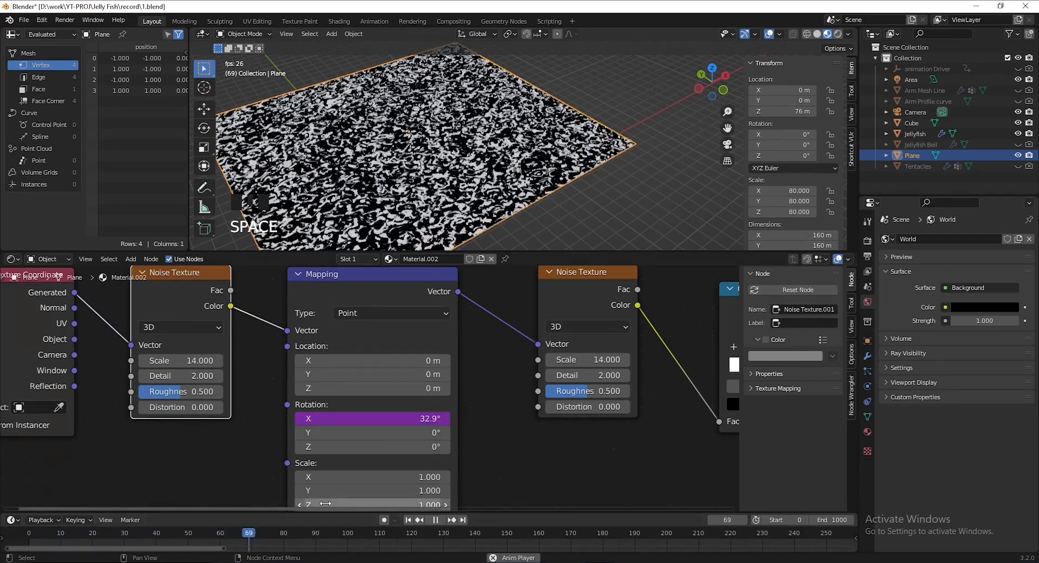
key("space")
left_click(363, 421)
left_click(333, 420)
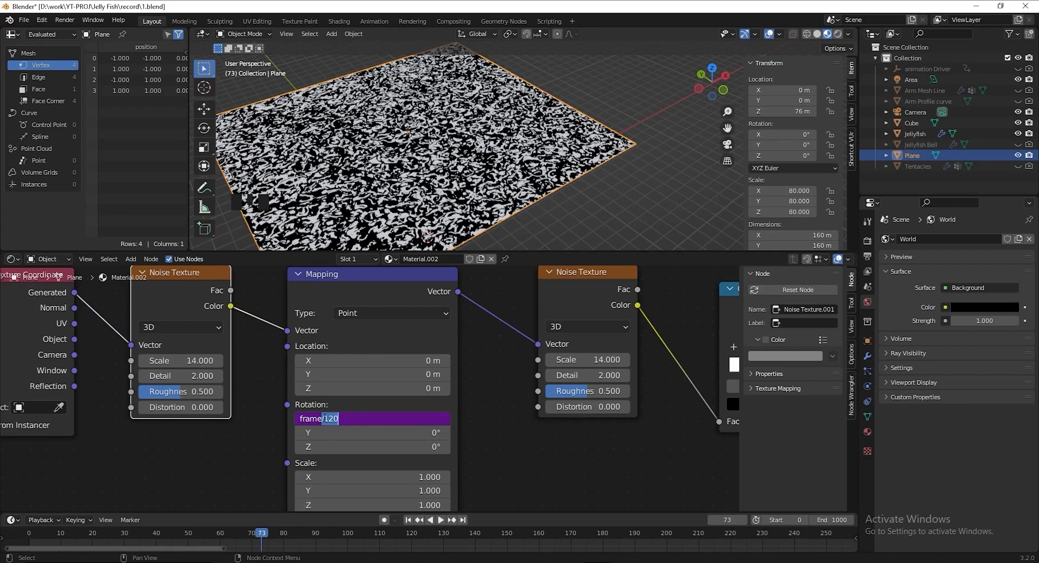
left_click(502, 417)
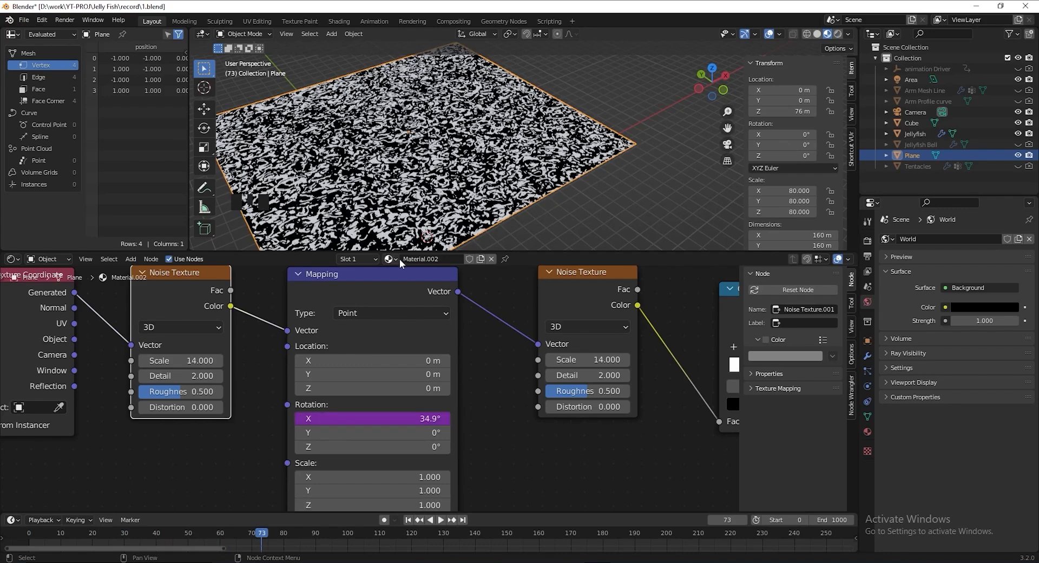
key("space")
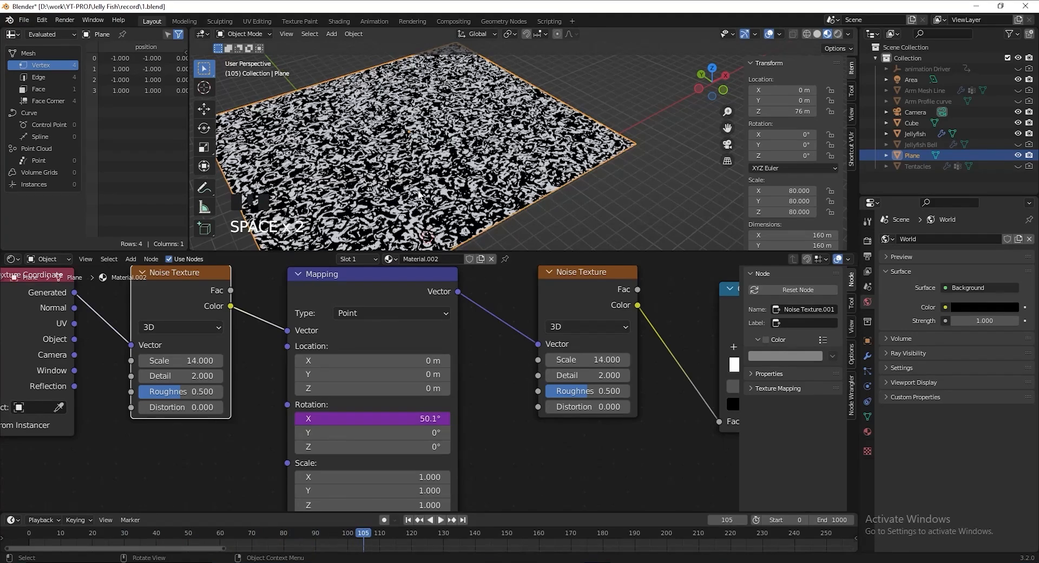
left_click_drag(37, 531, 37, 533)
left_click_drag(38, 534, 28, 534)
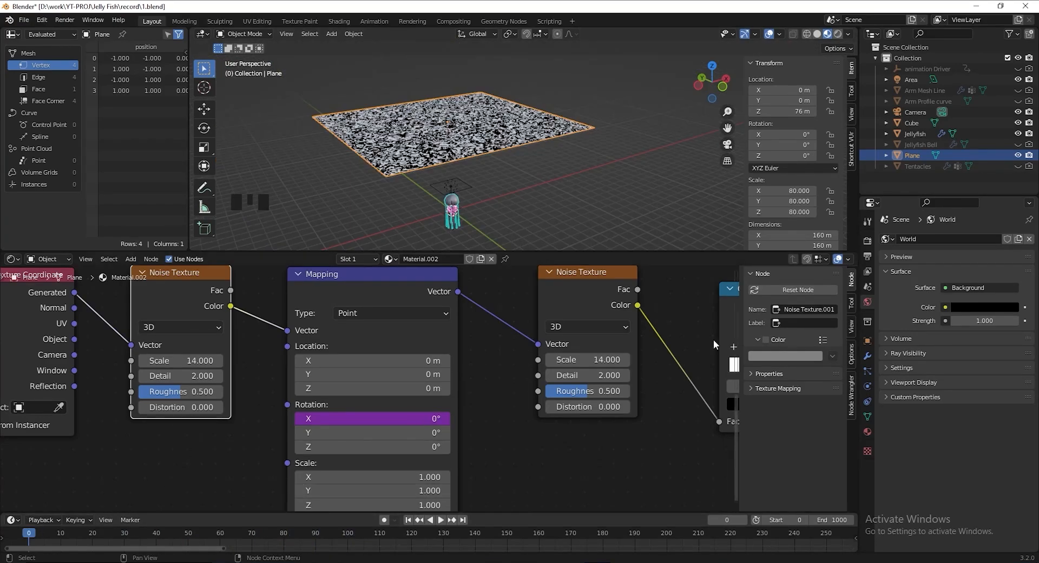
Raise the area light to Z 121 m and show the viewport in rendered shading
left_click(916, 79)
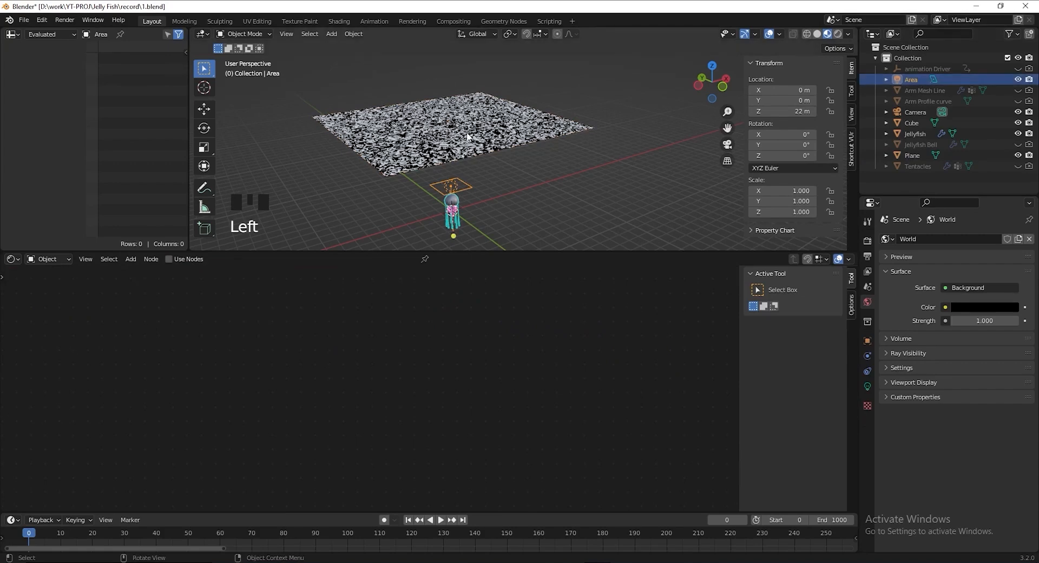
left_click(795, 115)
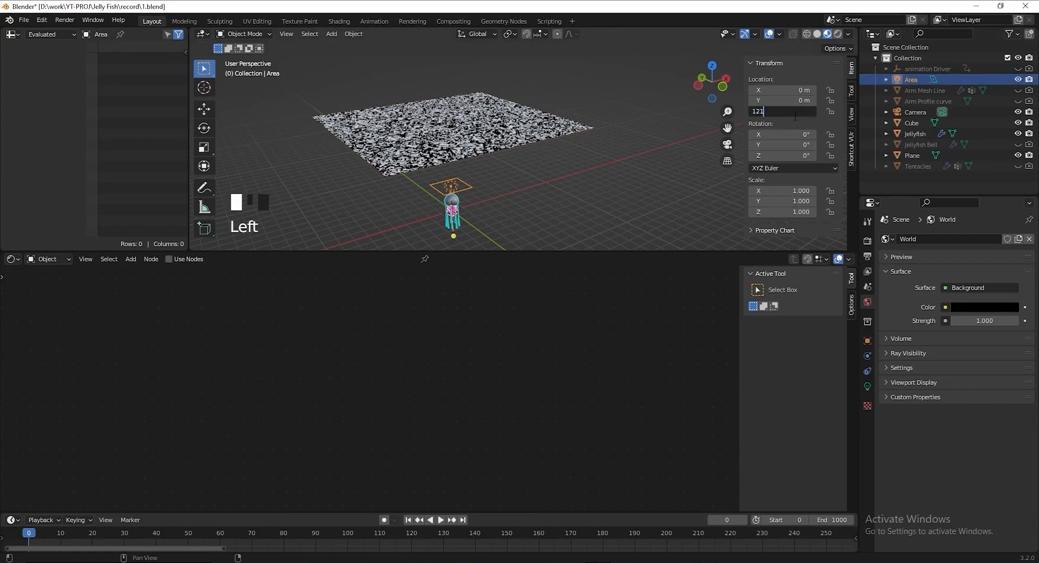
type("121")
key("Return")
scroll(629, 108, "up", 2)
left_click(839, 34)
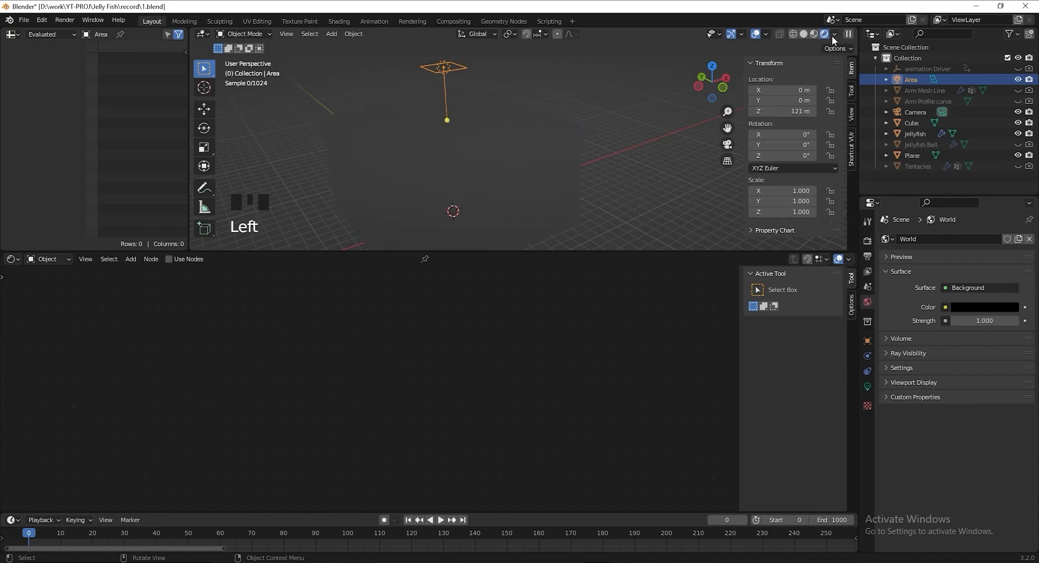
middle_click_drag(736, 162, 725, 154, "shift")
Change the area light's type to Sun and look through the camera with viewport overlays hidden
left_click(869, 387)
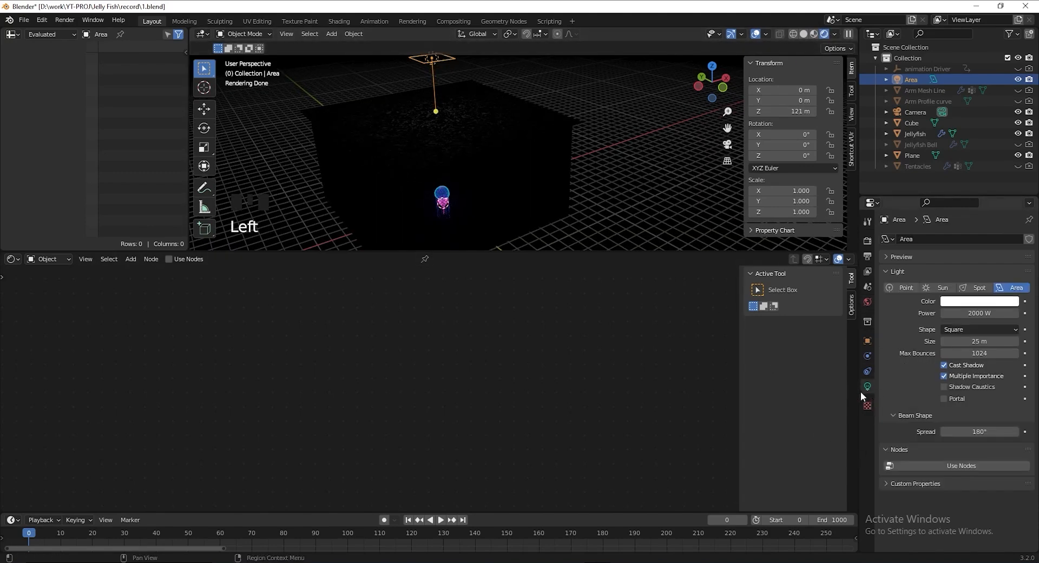
left_click(943, 287)
key("KP_0")
scroll(515, 172, "up", 2)
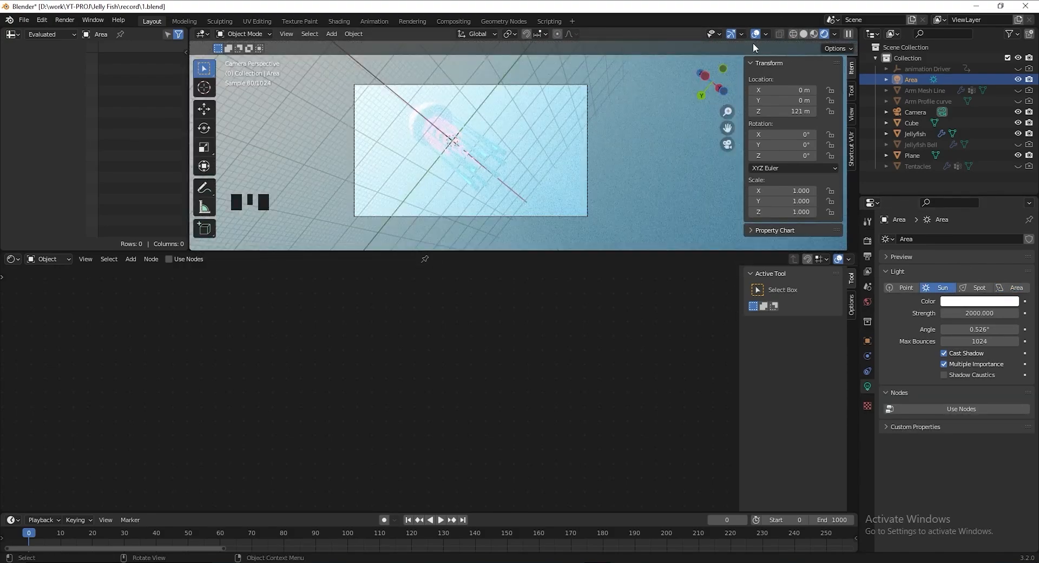
left_click(755, 33)
middle_click_drag(555, 168, 525, 192, "shift")
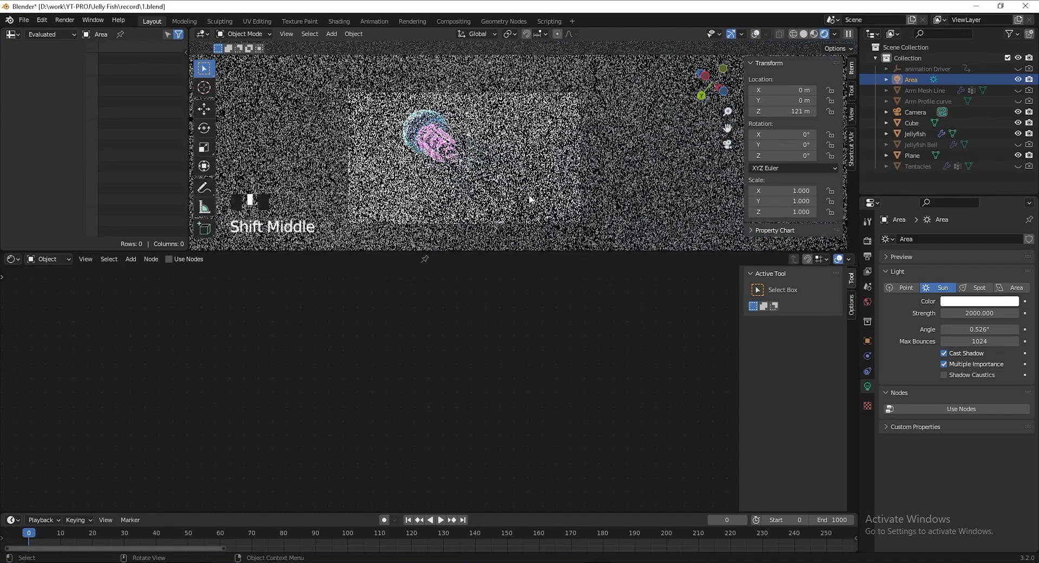
Set the sun light's strength to 15
left_click(979, 314)
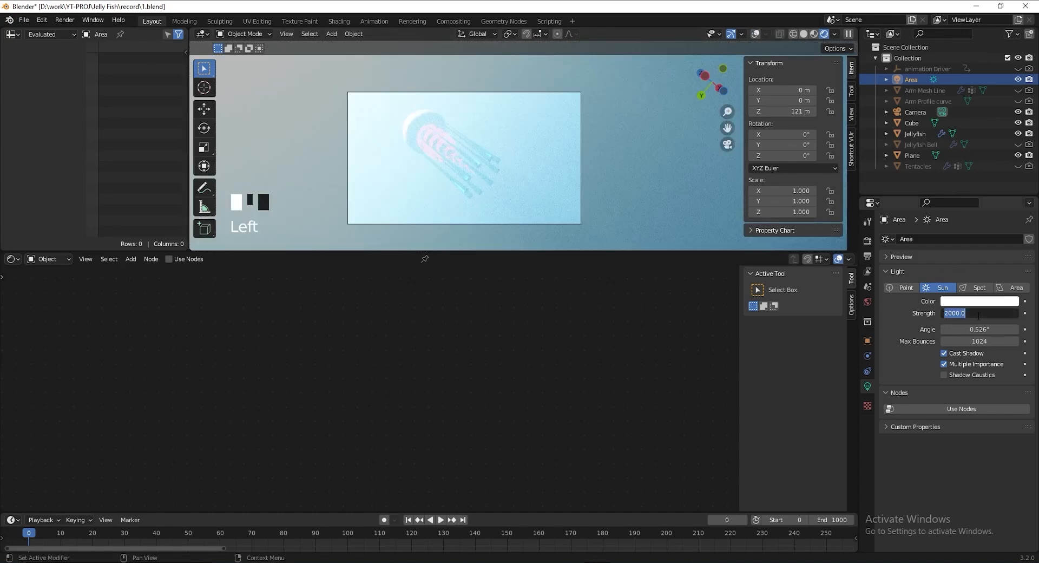
type("15")
key("Return")
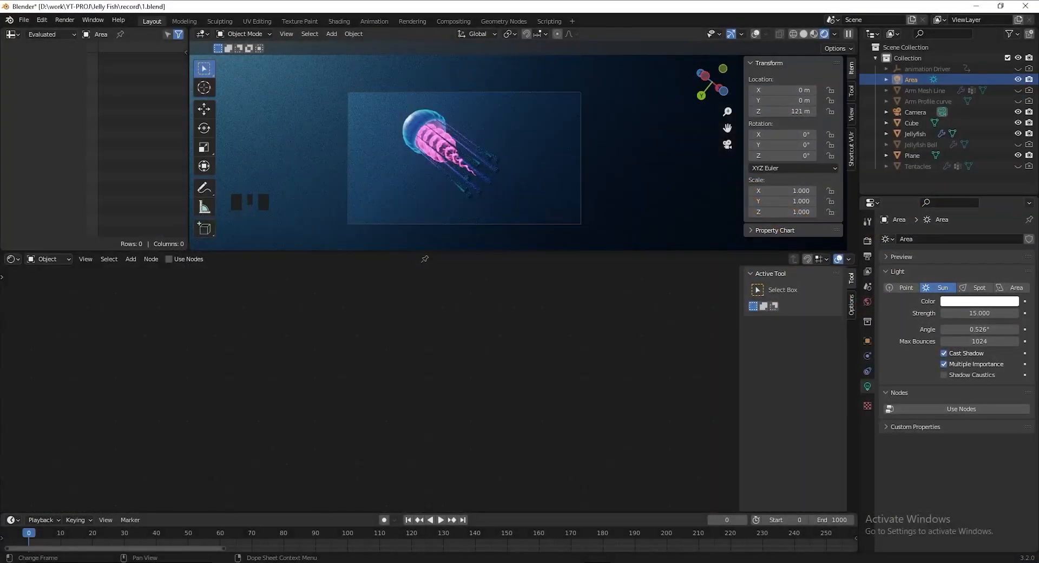
Return to solid shading with overlays shown and drive the Jellyfish object's Z location with #frame/5
left_click(804, 34)
left_click(773, 36)
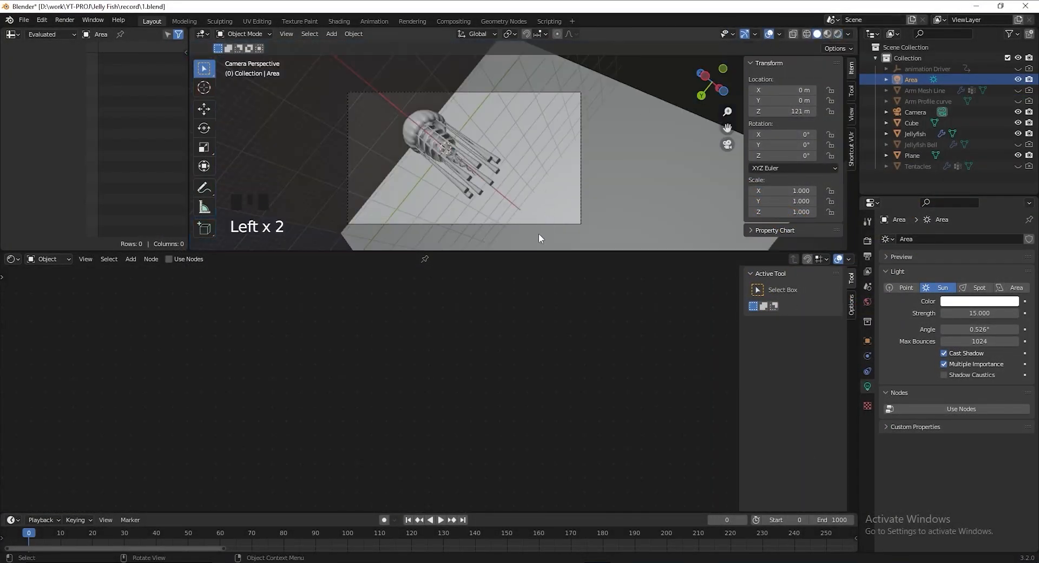
left_click(916, 134)
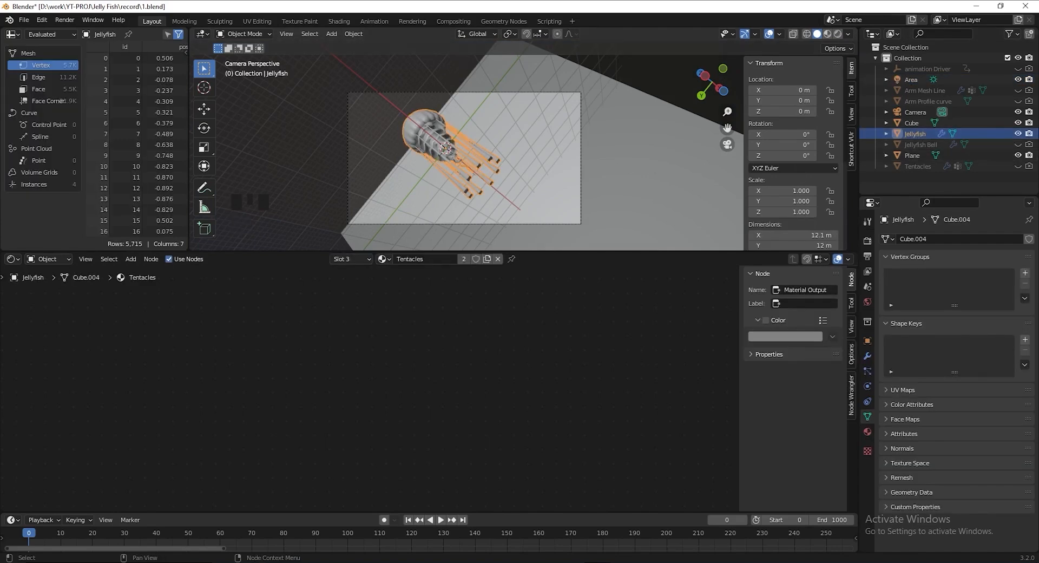
left_click(782, 112)
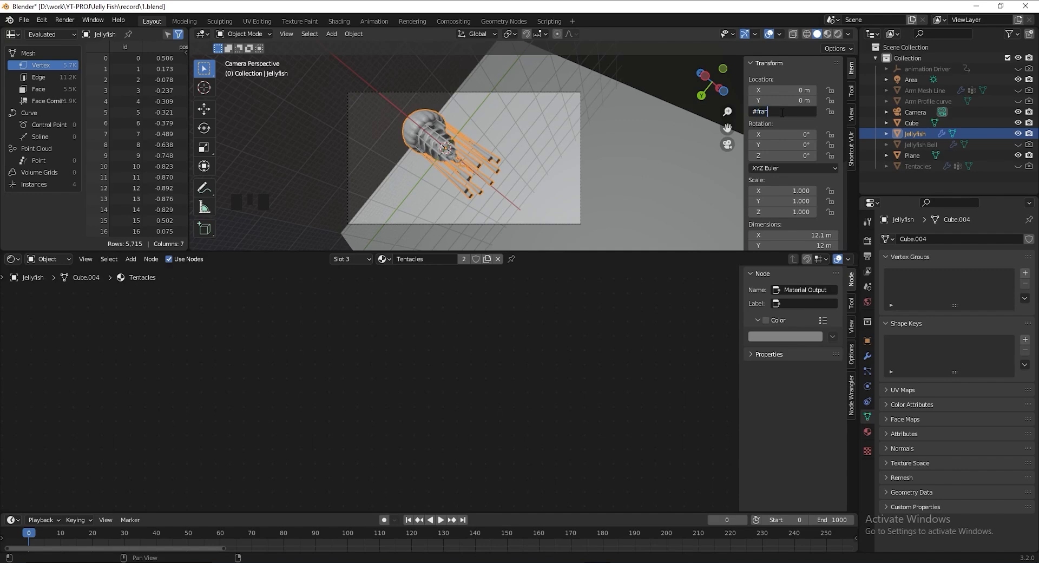
type("#frame/5")
key("Return")
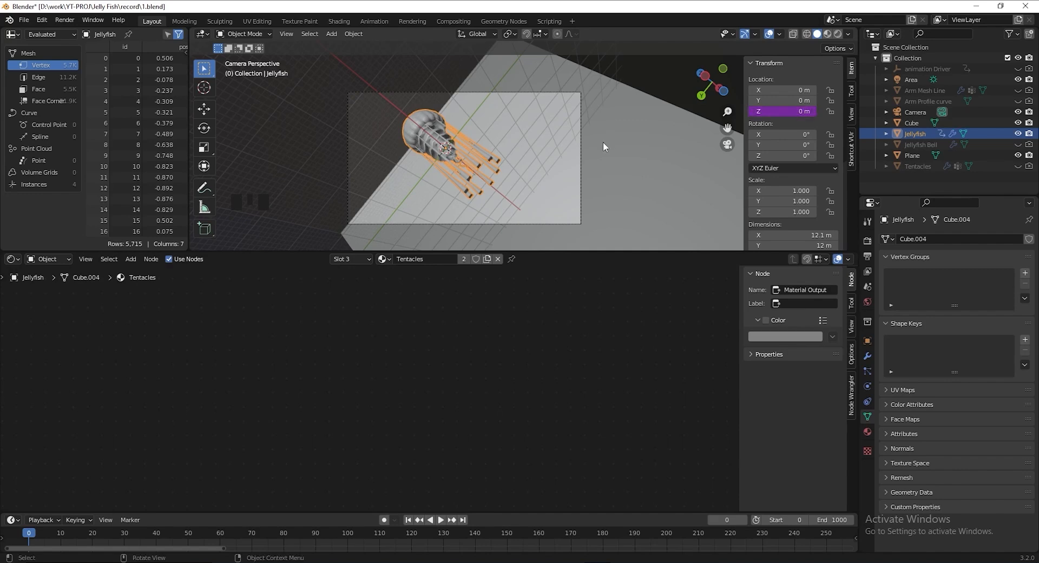
Play the animation to check the jellyfish's upward motion and return to the first frame
key("space")
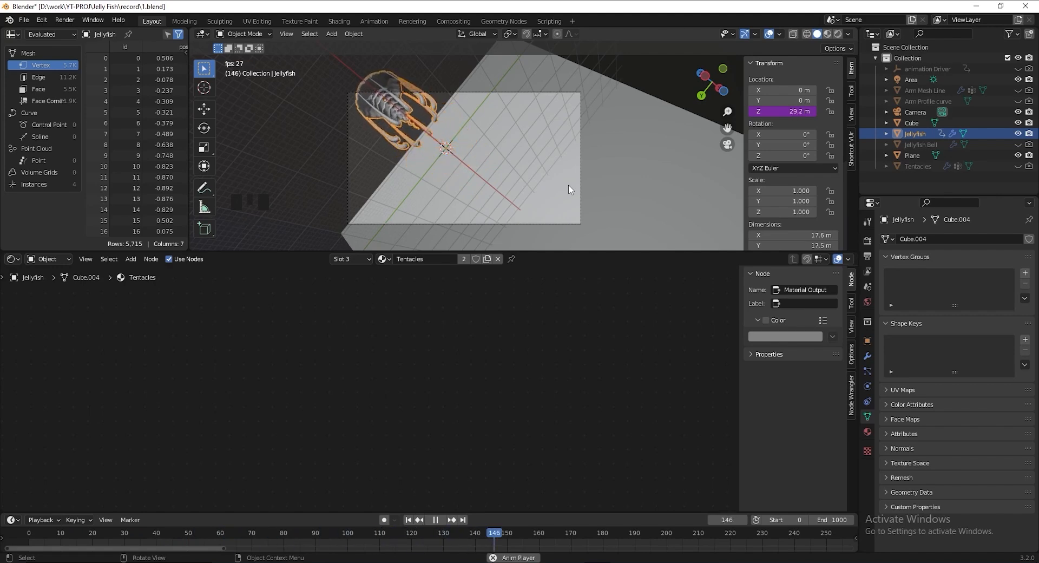
key("space")
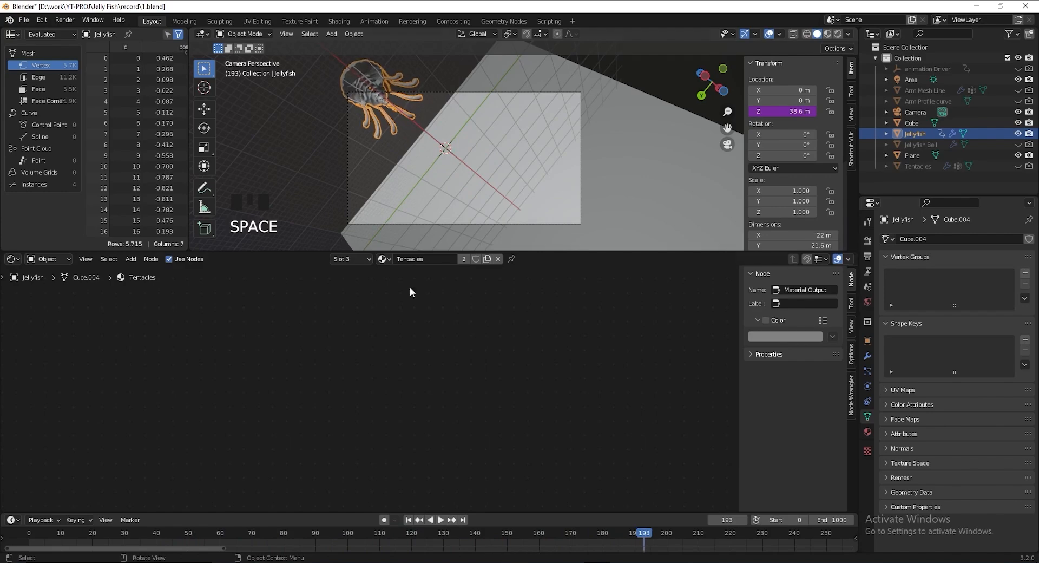
key("shift+Left")
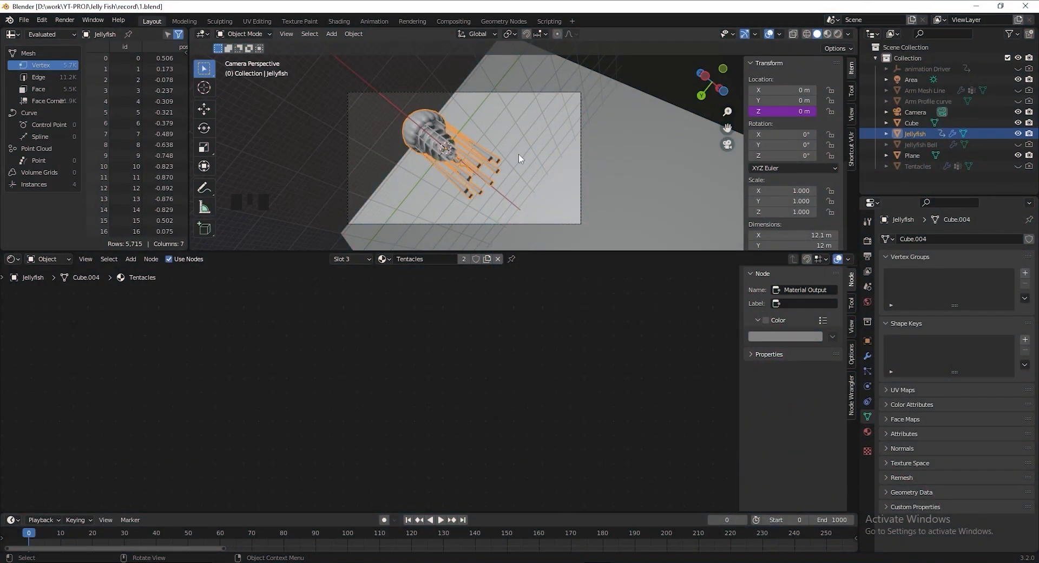
Select the large volume cube around the jellyfish and duplicate it in place
key("KP_1")
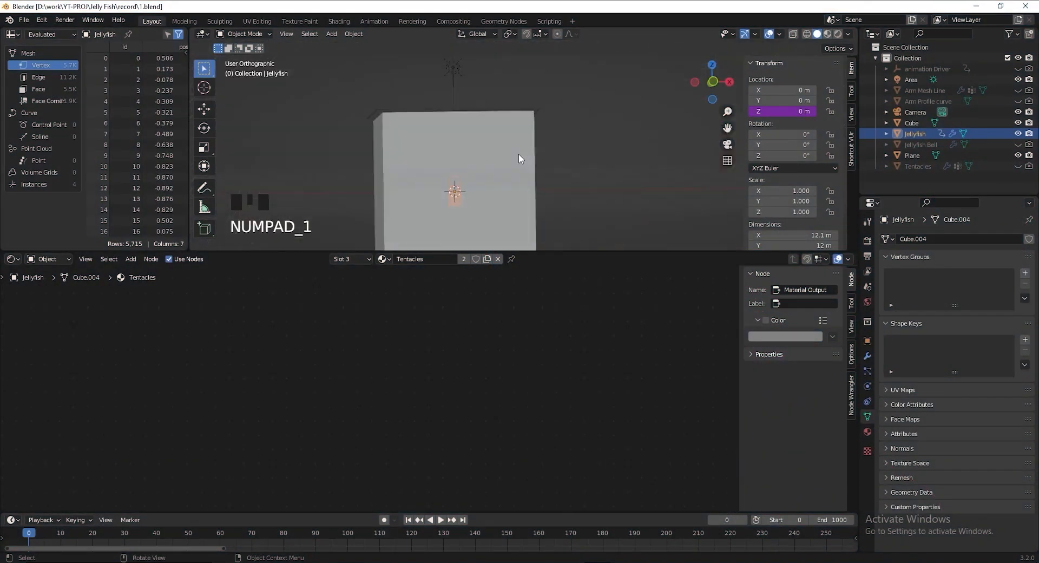
scroll(518, 154, "down", 4)
middle_click_drag(549, 144, 552, 170)
left_click(521, 173)
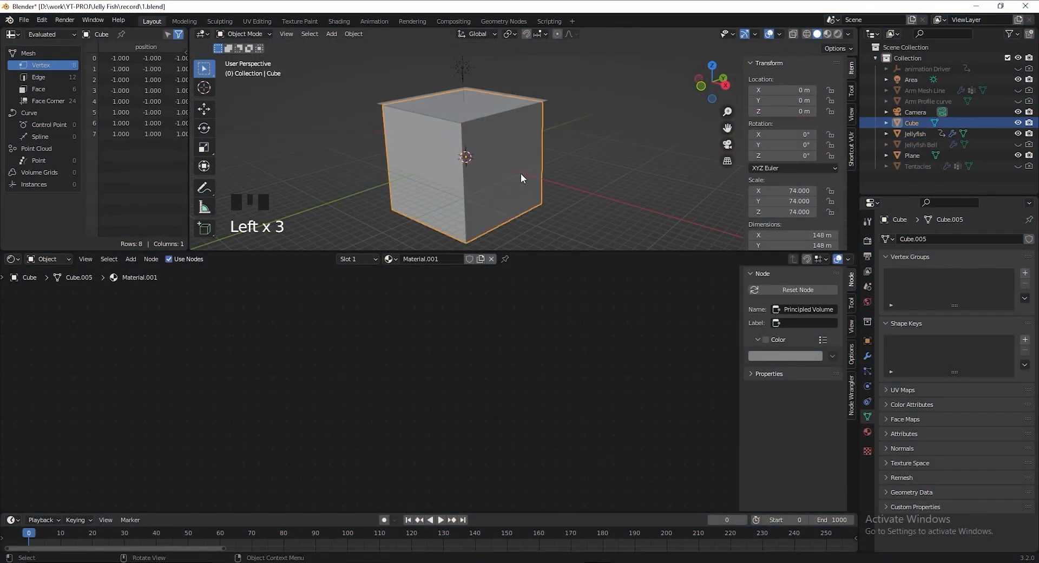
key("shift+d")
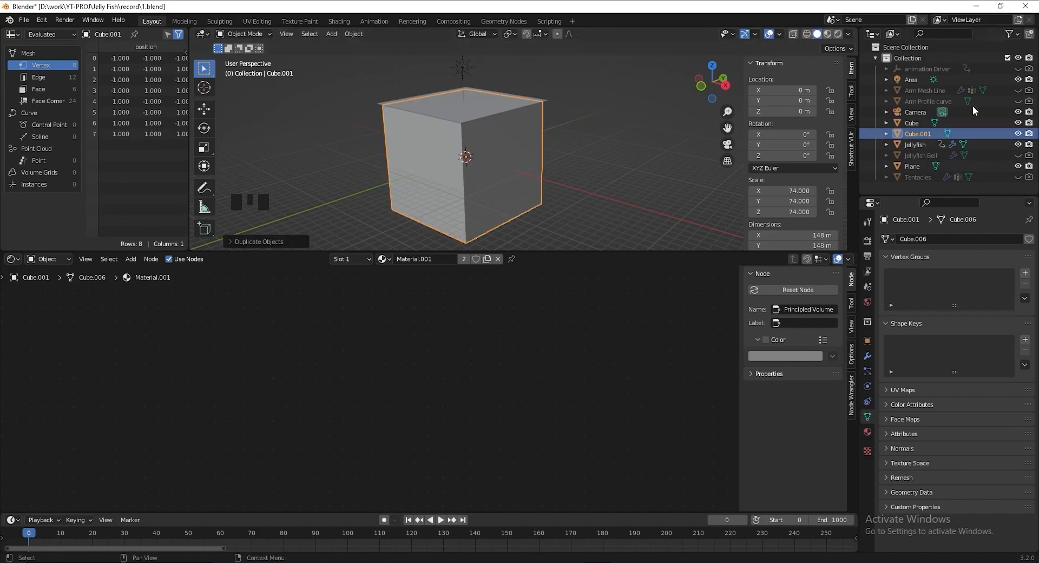
Rename the duplicated volume cube as Jellyfish Around and turn on X-ray display
left_click(918, 133)
double_click(917, 133)
type("Jel")
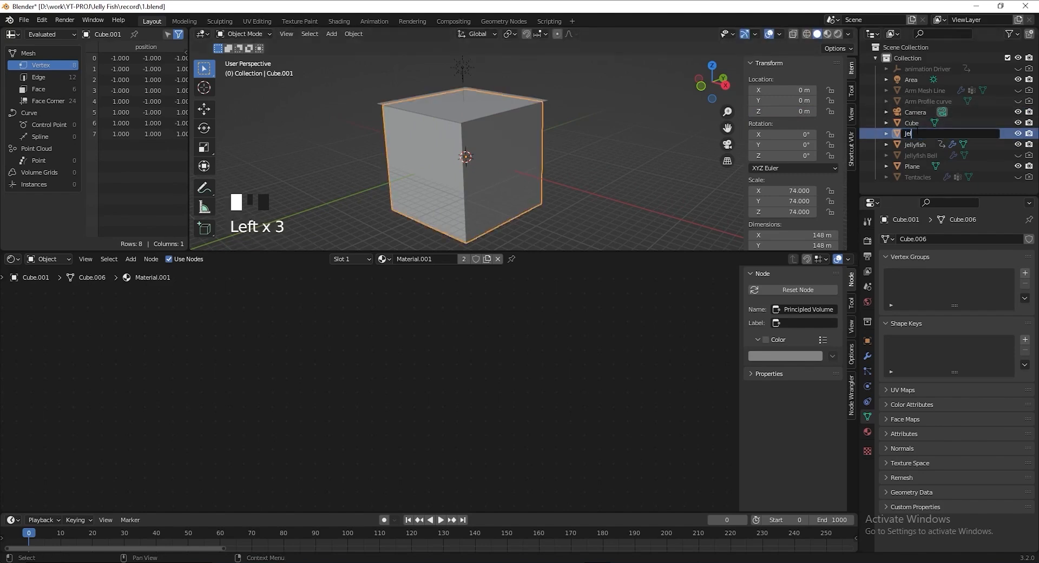
type("lyfish Aroun")
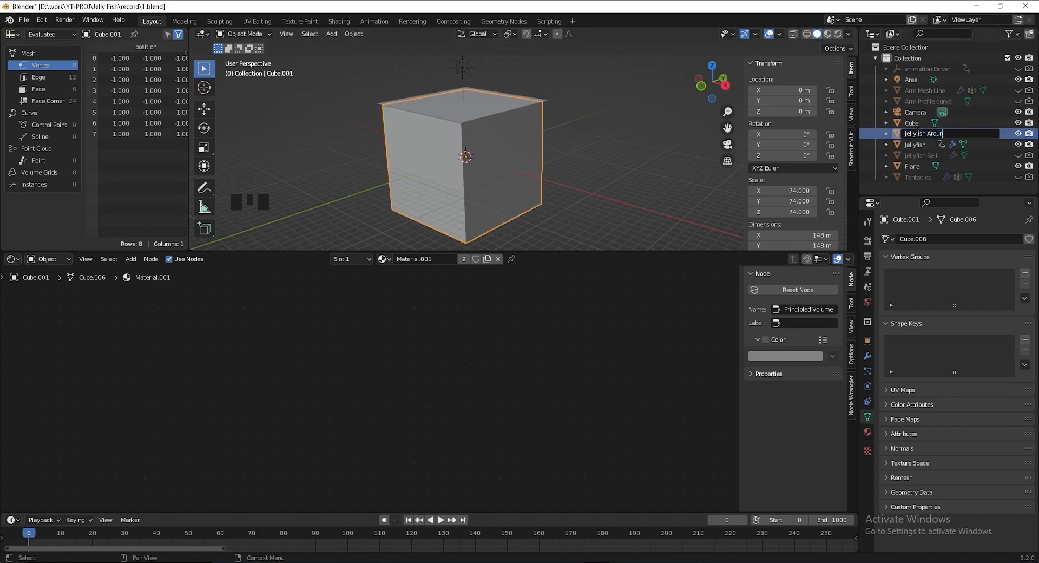
type("d")
key("Return")
key("alt+z")
middle_click_drag(555, 186, 628, 155)
Duplicate the Jellyfish object in place and rename the copy as Jellyfish Background
left_click(911, 133)
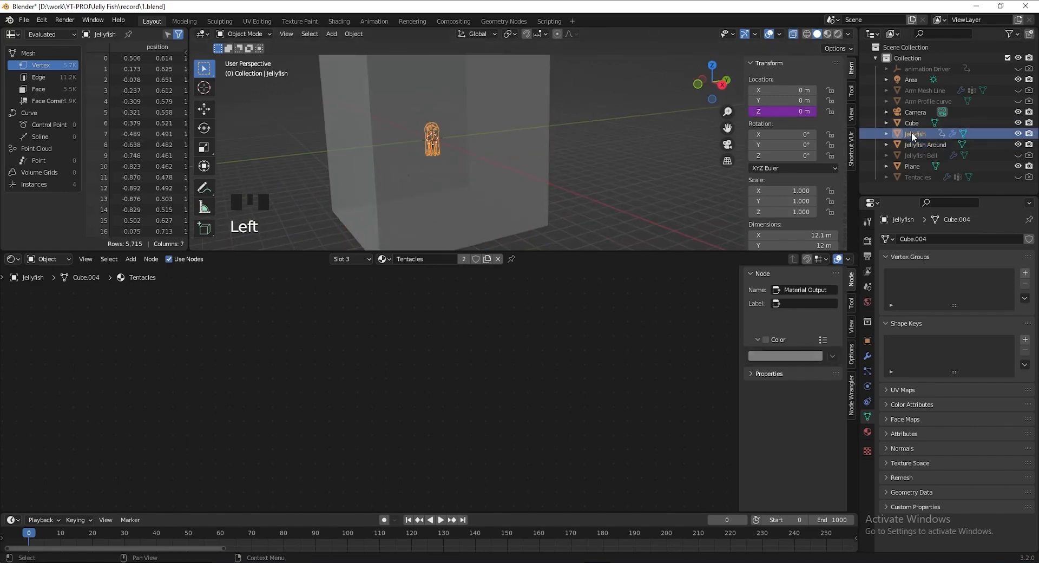
key("shift+d")
left_click(463, 142)
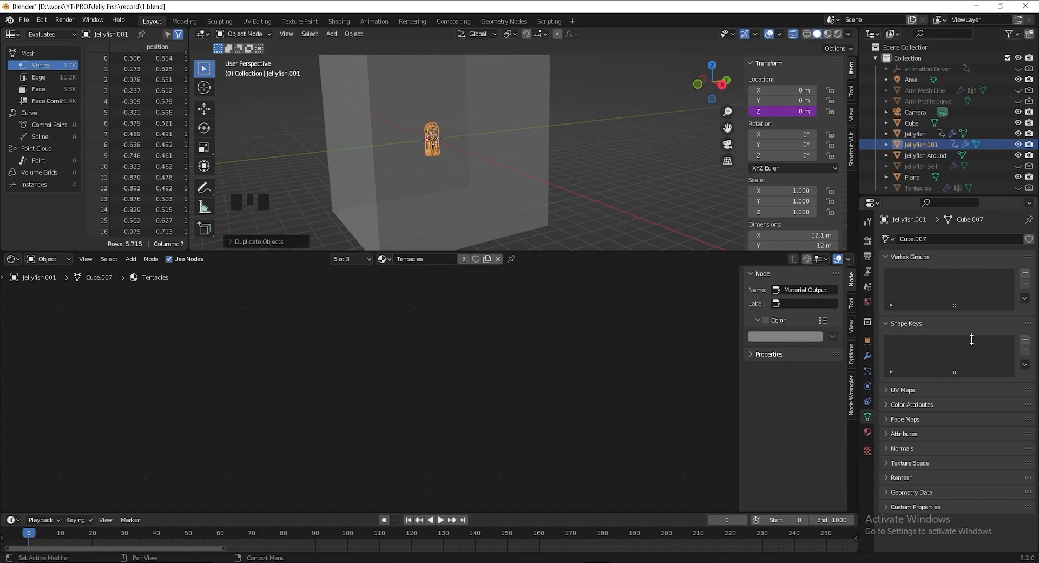
double_click(921, 145)
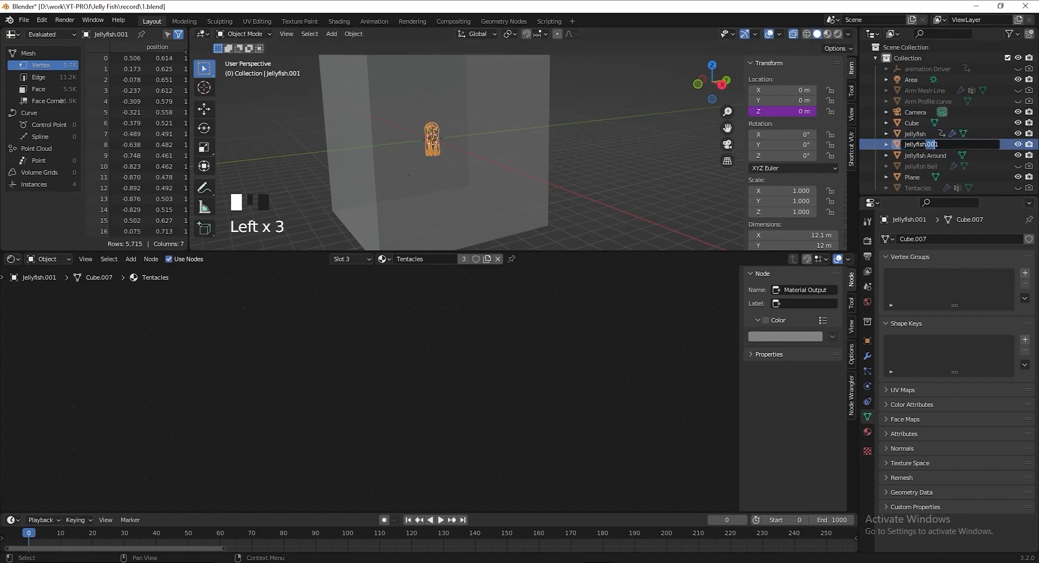
type("Background")
key("Return")
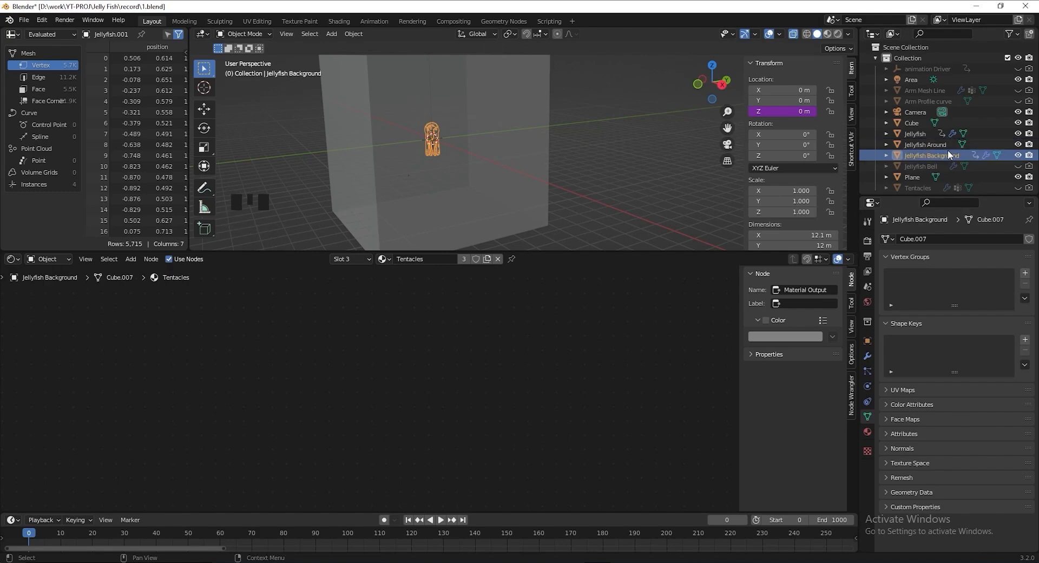
Make the Jellyfish Background's geometry node group a single-user copy and show its tree in the Geometry Node editor
left_click(869, 356)
left_click(1032, 258)
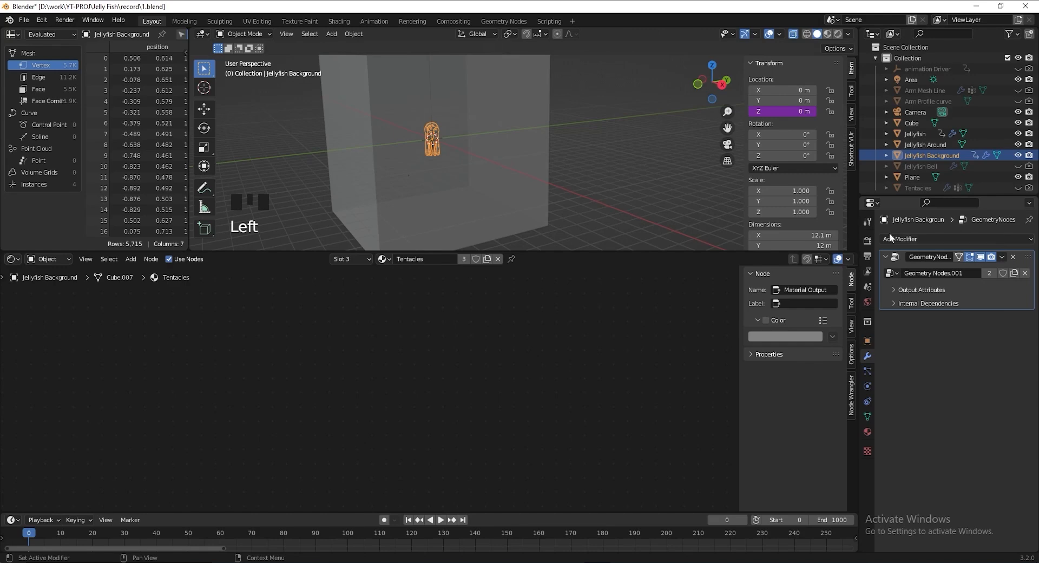
left_click(993, 274)
left_click(13, 260)
left_click(54, 350)
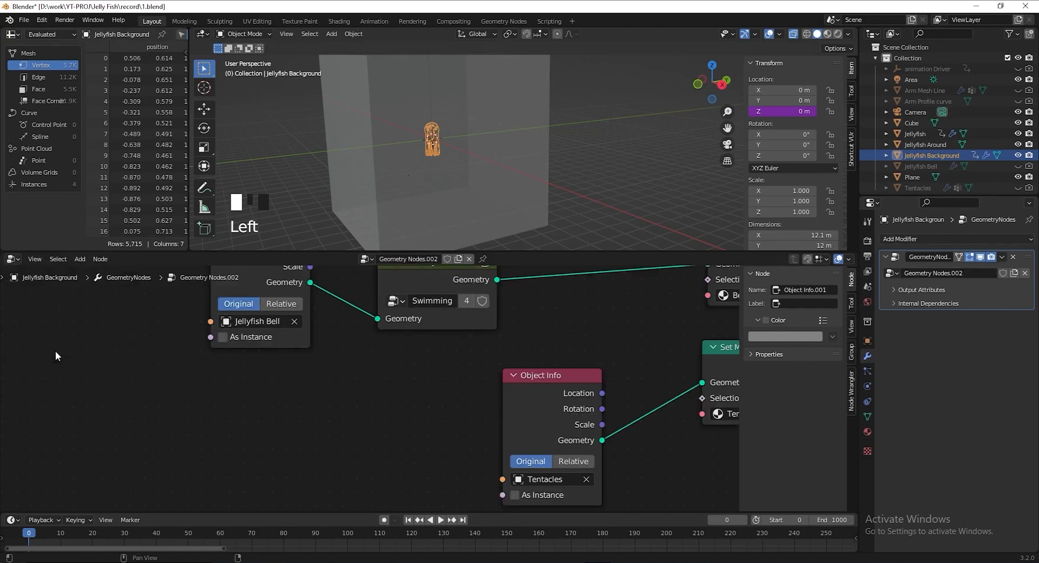
Delete the oral arm nodes from the Jellyfish Background's node tree, keeping only the bell and tentacle branches
scroll(203, 405, "down", 14)
middle_click_drag(203, 405, 336, 454)
left_click_drag(484, 313, 217, 379)
key("ctrl+x")
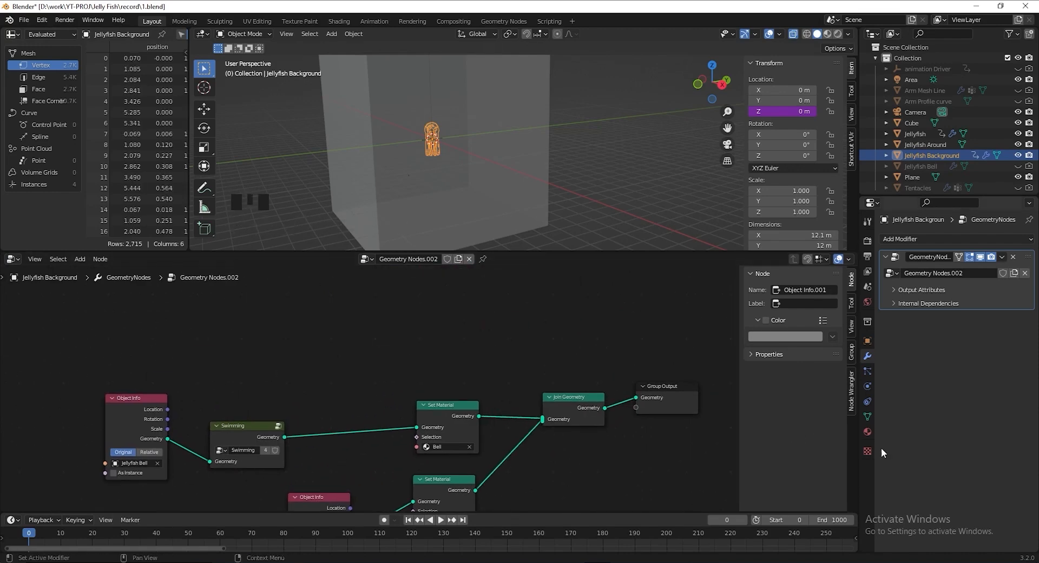
Remove the Tentacles and Oral Arm material slots from Jellyfish Background and make its Bell material a single-user copy
left_click(869, 432)
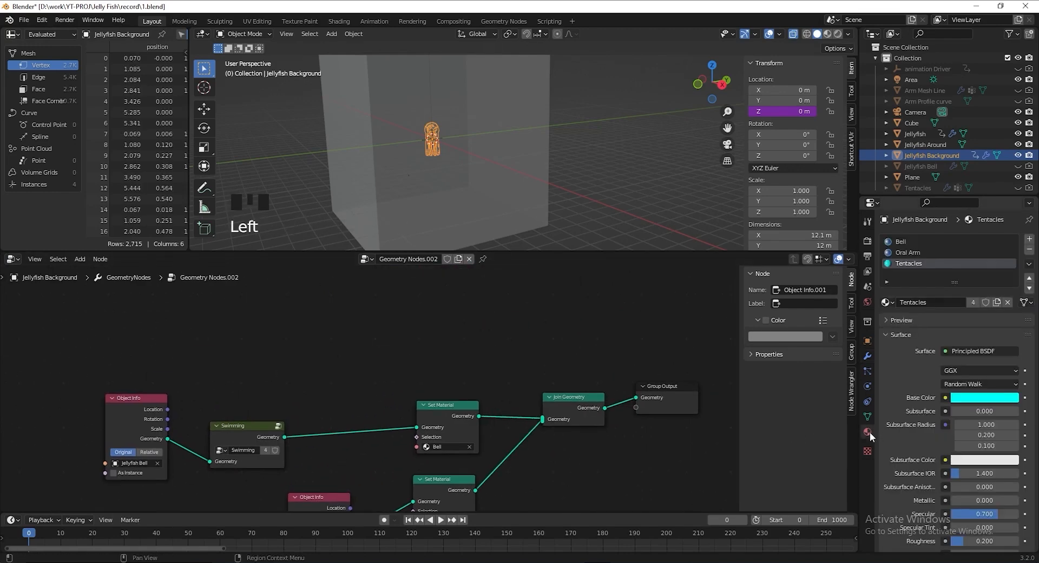
left_click(912, 255)
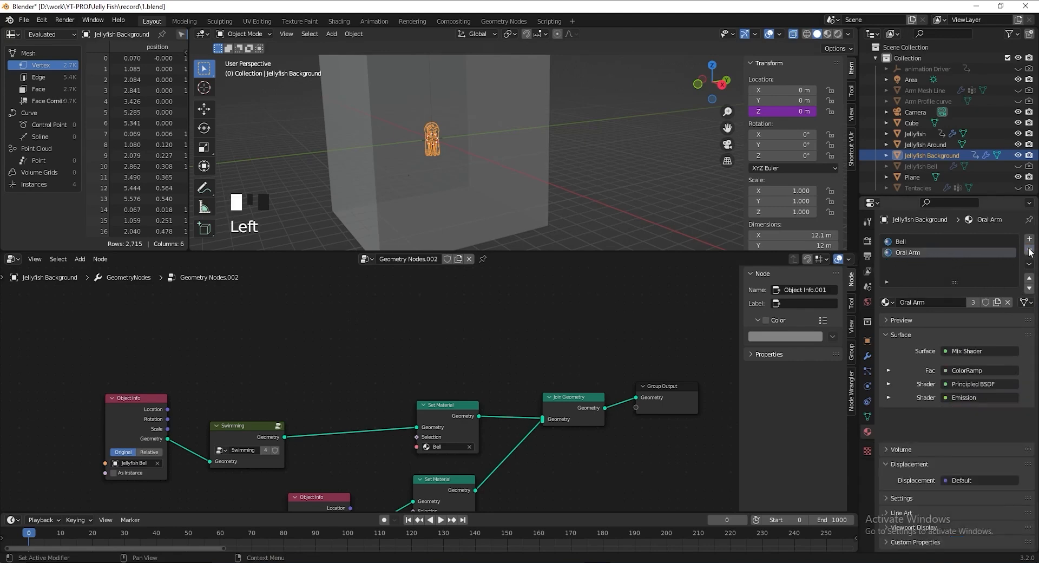
left_click(1028, 250)
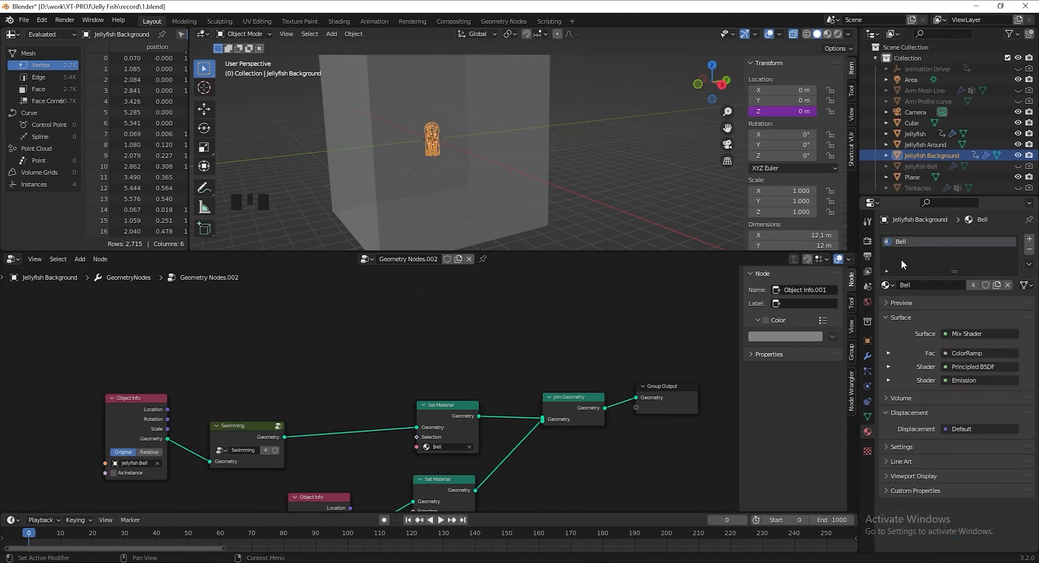
left_click(898, 243)
left_click(974, 286)
Assign the Bell.001 material in both Set Material nodes of the Jellyfish Background tree
middle_click_drag(508, 451, 483, 376)
scroll(483, 376, "up", 3)
scroll(483, 376, "up", 2)
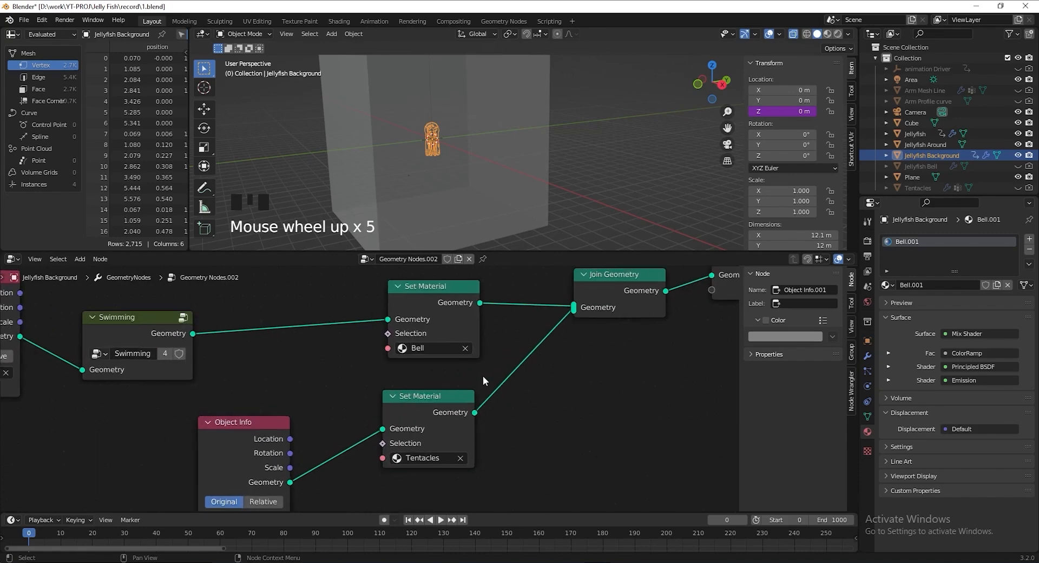
left_click(452, 301)
left_click(458, 391)
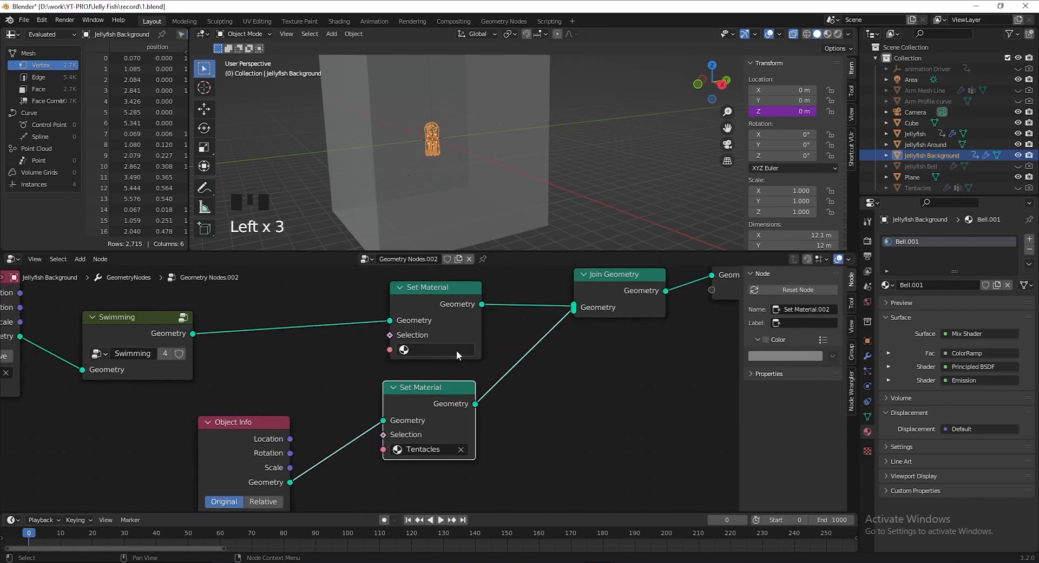
left_click(456, 355)
left_click(463, 383)
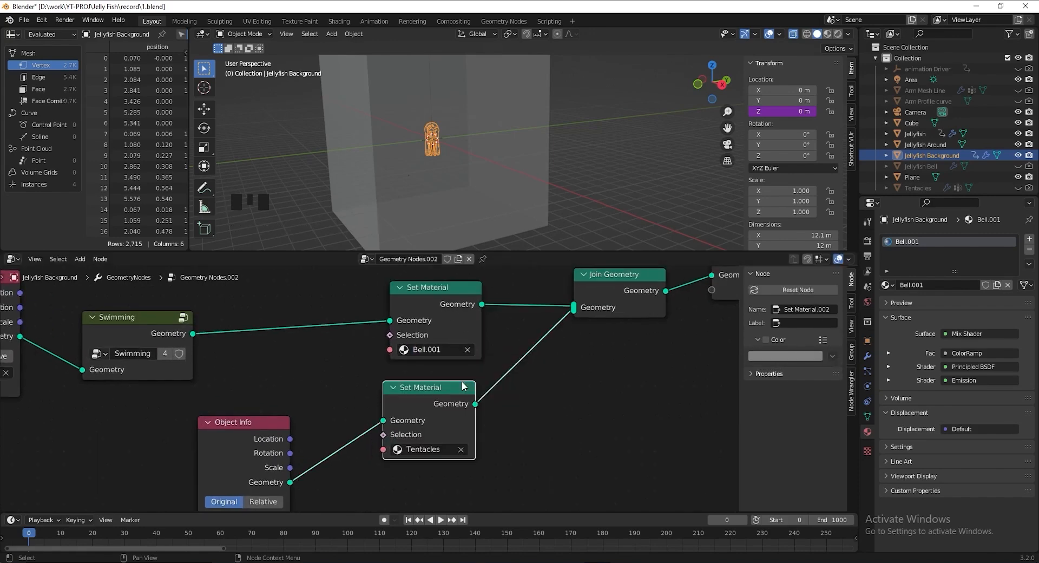
left_click(422, 449)
left_click(433, 325)
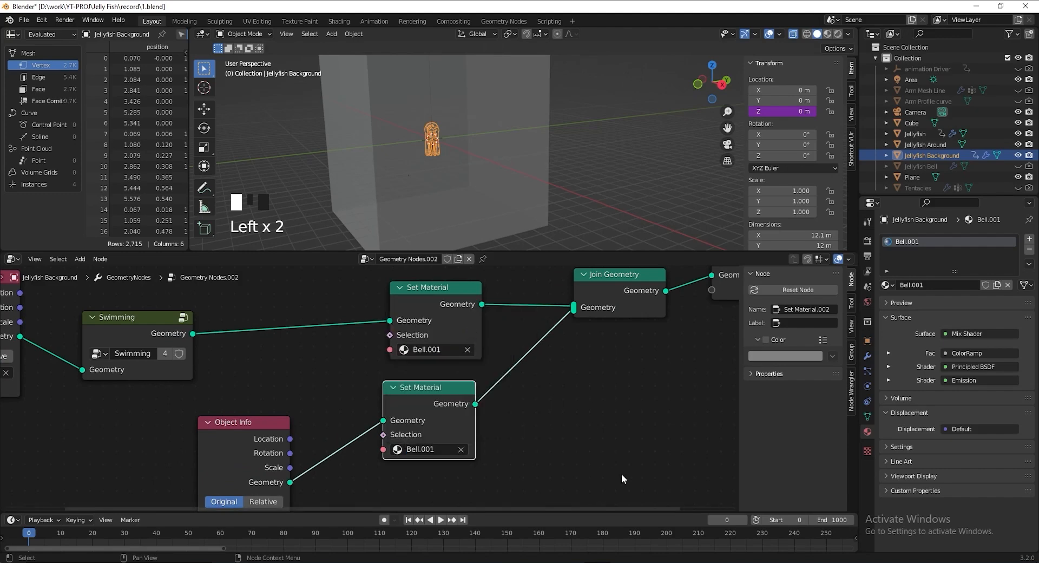
Hide Jellyfish Background and create a new geometry node tree on the Jellyfish Around cube
left_click(1019, 156)
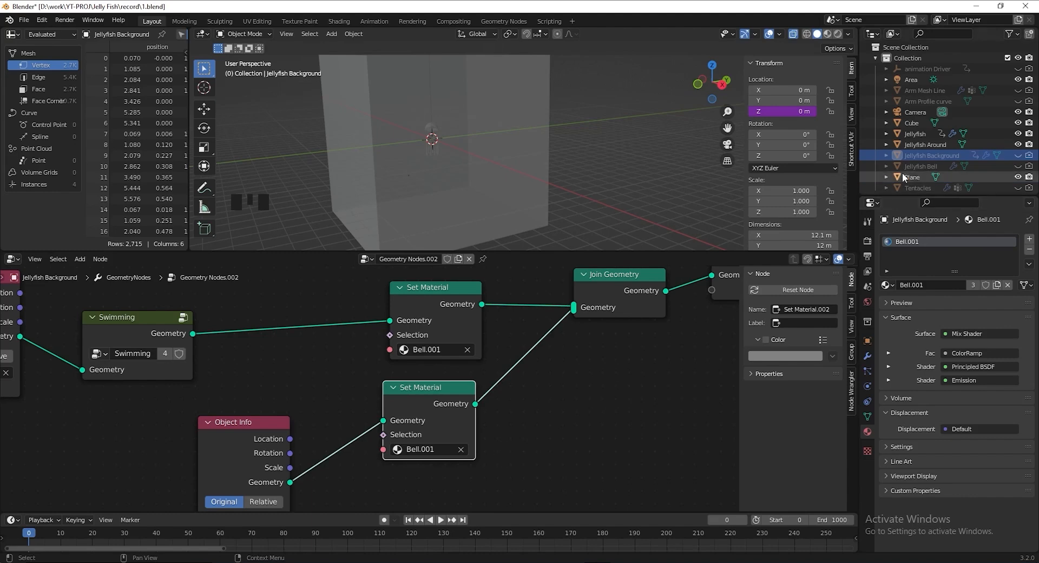
left_click(921, 144)
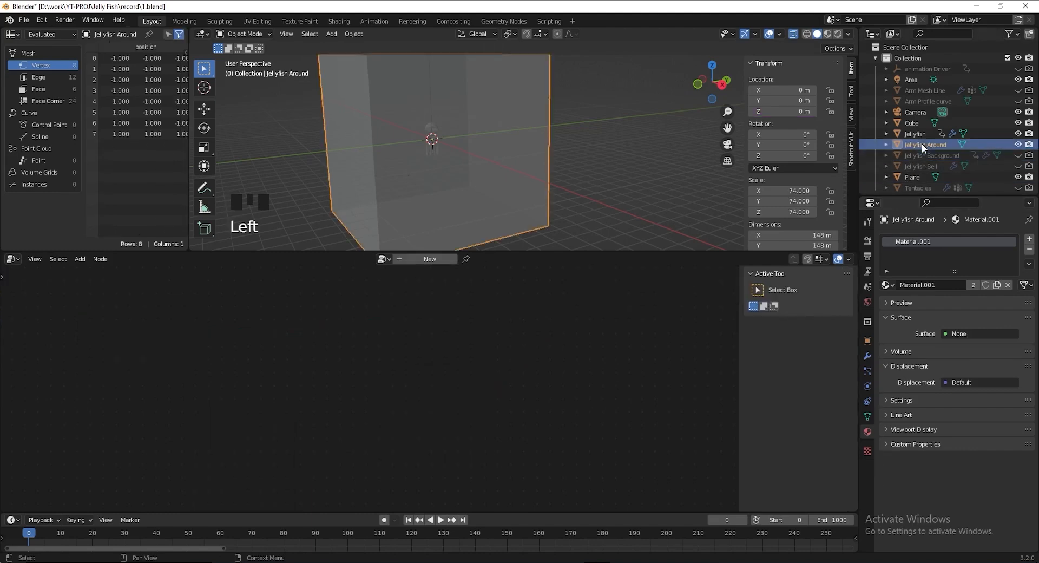
left_click(438, 258)
scroll(467, 359, "down", 3)
scroll(362, 411, "up", 2)
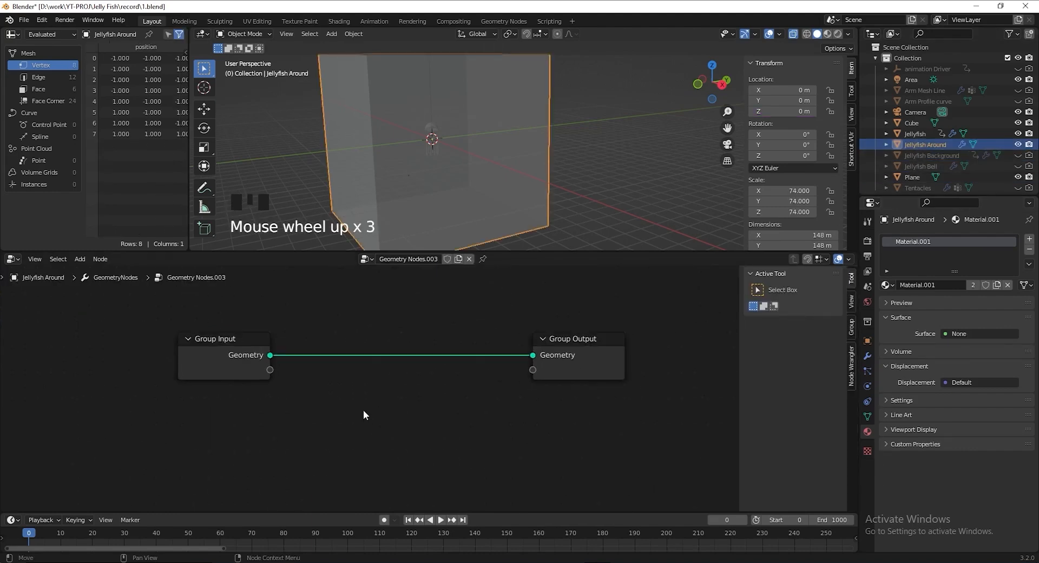
Insert a Distribute Points on Faces node between the Group Input and Group Output
key("shift+a")
type("distr")
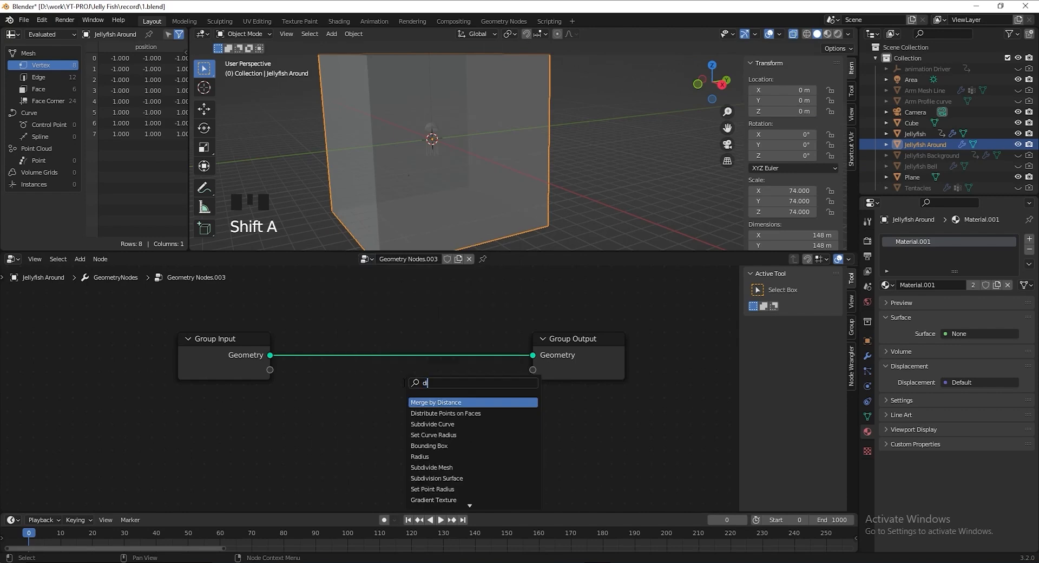
key("Return")
left_click(322, 357)
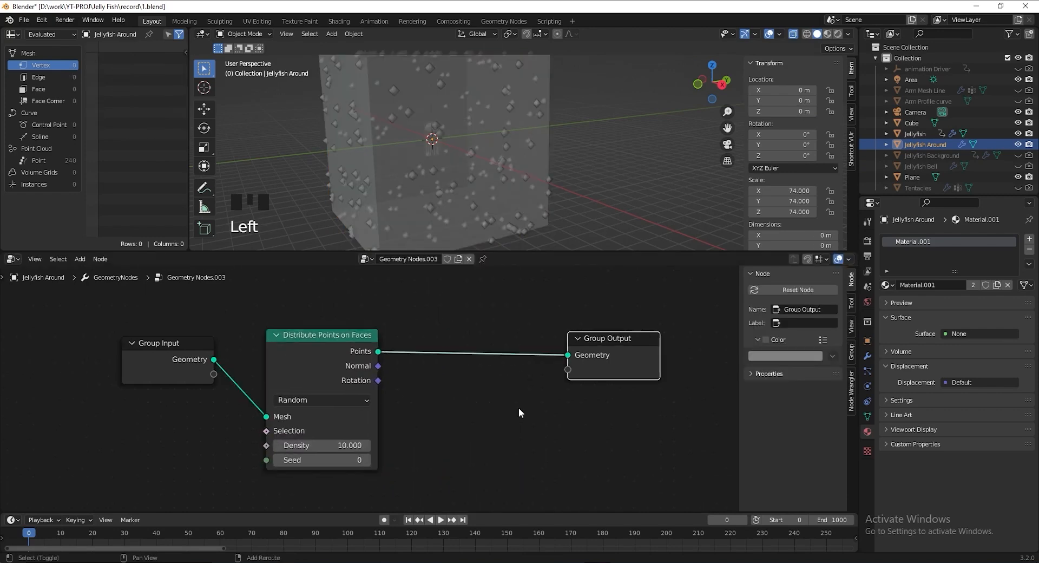
Insert an Instance on Points node before the Group Output and feed the Jellyfish Background object's geometry into its Instance input
key("shift+a")
type("instan")
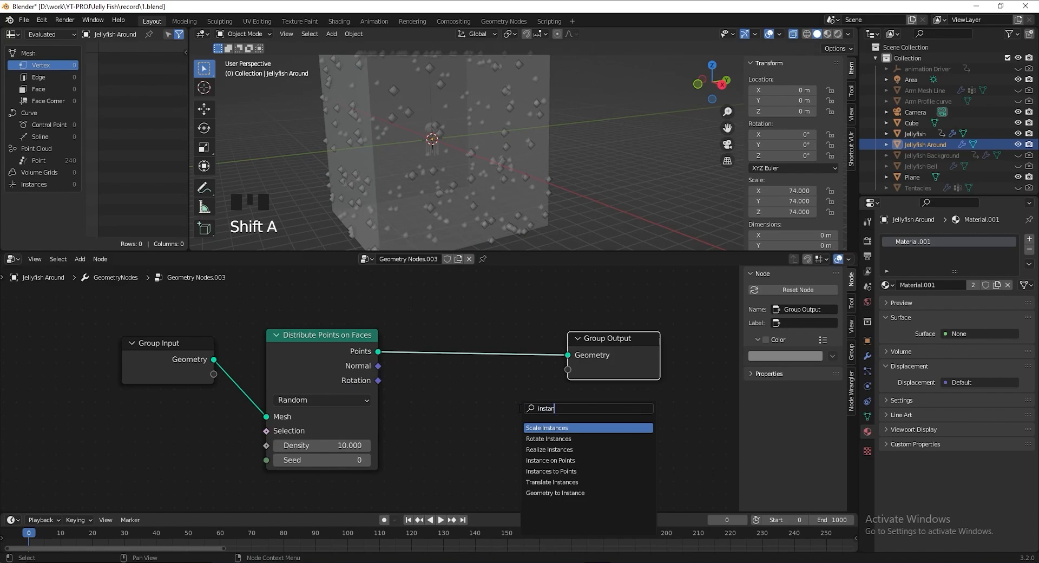
key("Down")
key("Down")
key("Down")
key("Return")
left_click(416, 310)
scroll(552, 352, "down", 3)
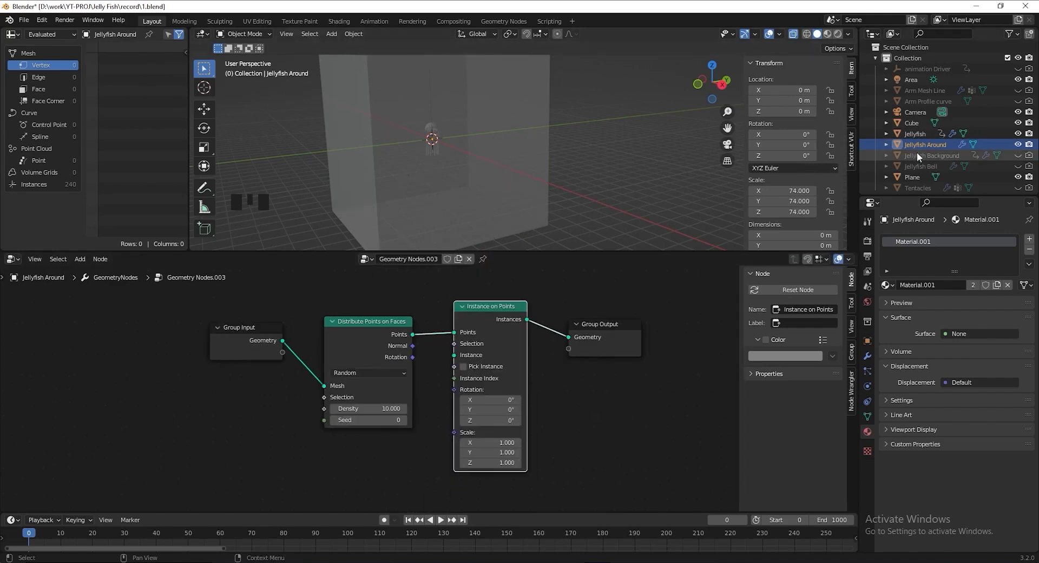
left_click_drag(918, 155, 340, 449)
left_click_drag(349, 483, 413, 331)
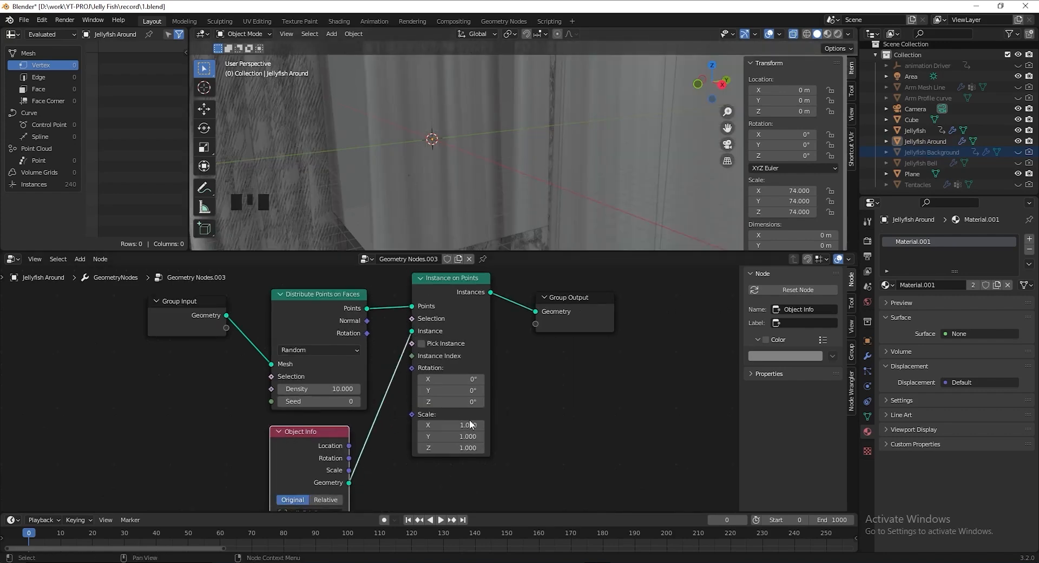
Add a Random Value node and connect its value to the Scale input of Instance on Points
middle_click_drag(521, 483, 499, 410)
key("shift+a")
type("random")
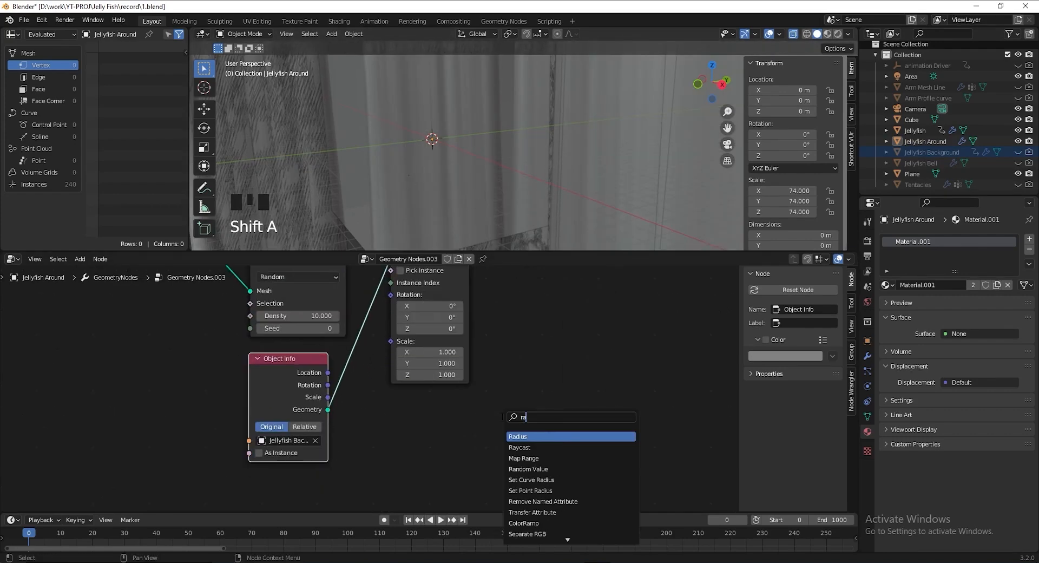
key("Return")
left_click_drag(424, 444, 131, 372)
left_click_drag(200, 376, 393, 343)
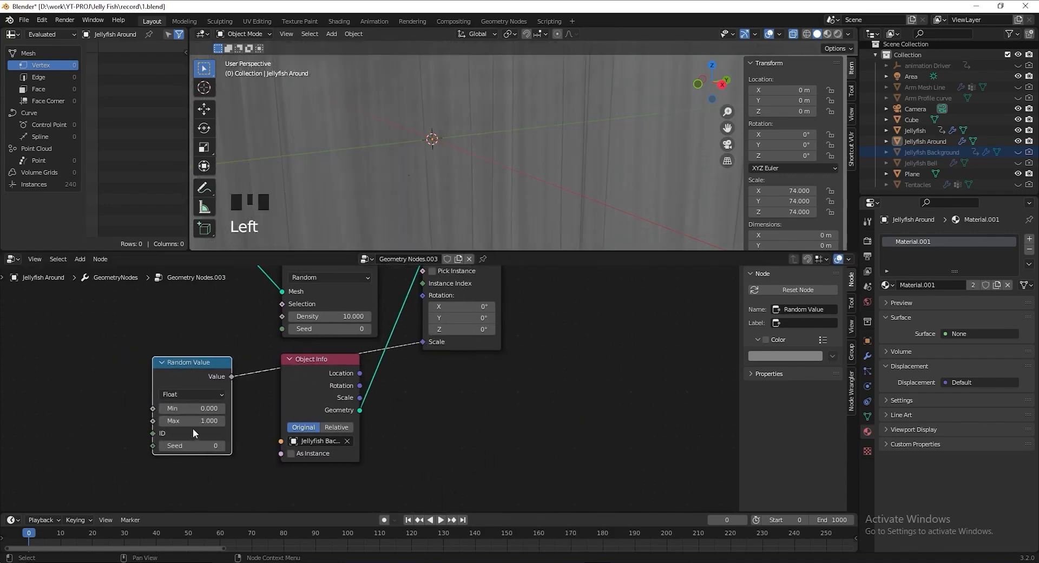
Set the Random Value node's maximum to 0.01
left_click(191, 425)
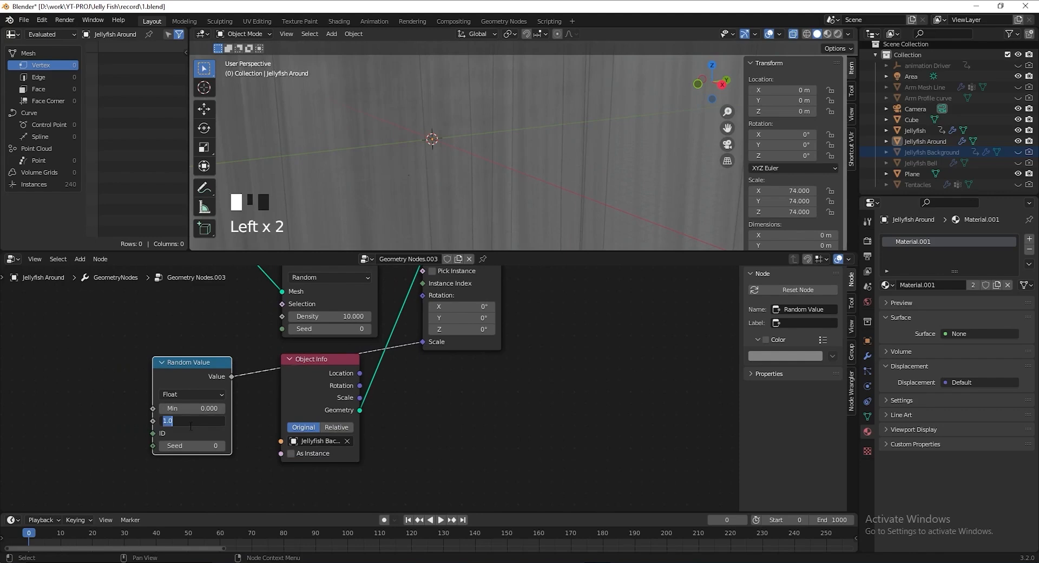
type(".01")
key("Return")
middle_click_drag(601, 119, 579, 154)
scroll(622, 105, "down", 5)
scroll(590, 155, "up", 3)
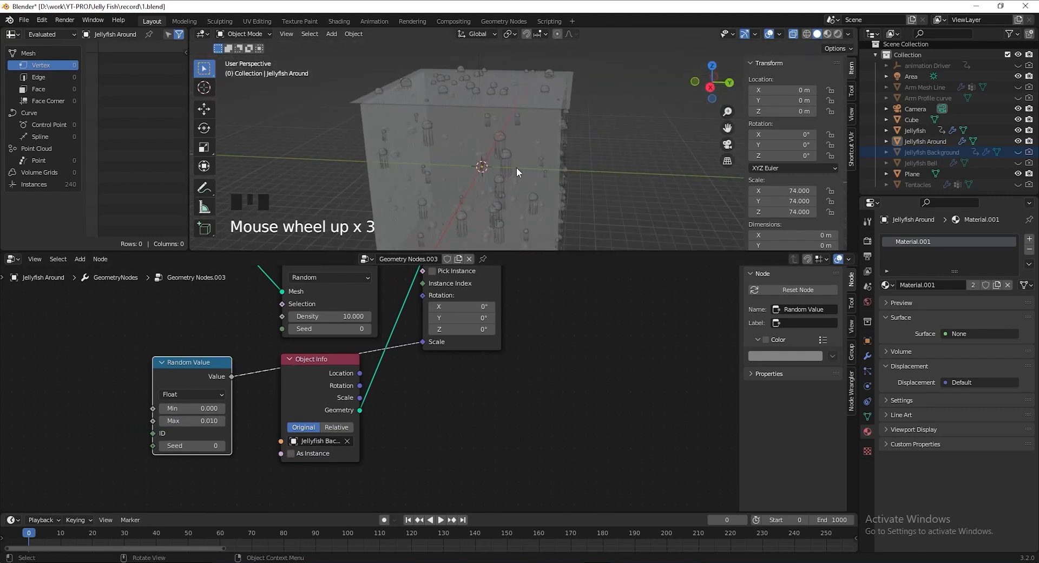
Scale the Jellyfish Around object down uniformly to about 63.5 so its instances sit inside the volume cube
left_click(507, 154)
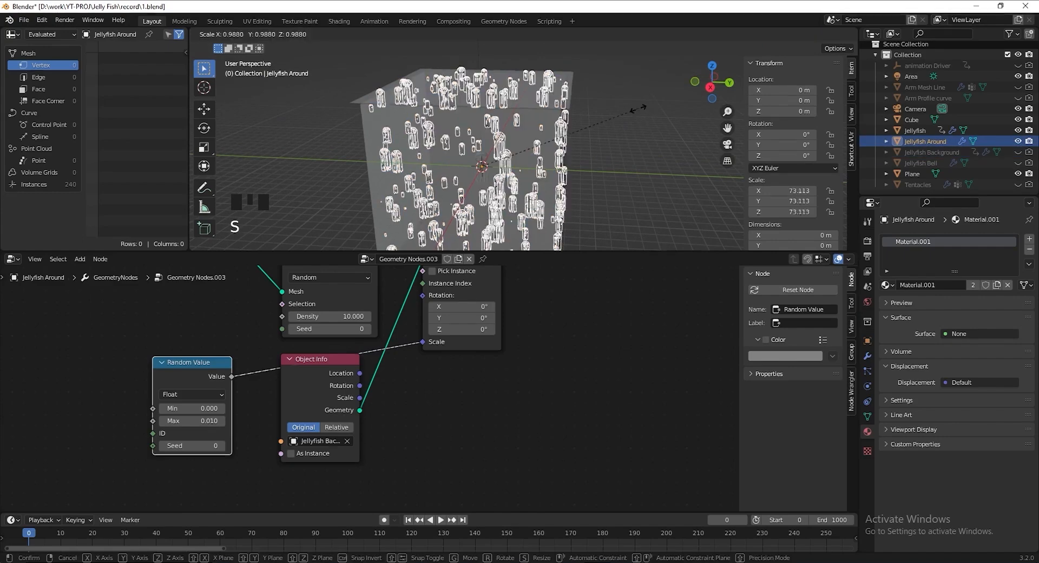
left_click(619, 115)
middle_click_drag(620, 115, 574, 152)
key("KP_1")
scroll(583, 83, "down", 1)
key("s")
left_click(558, 95)
scroll(557, 95, "down", 2)
scroll(584, 115, "down", 2)
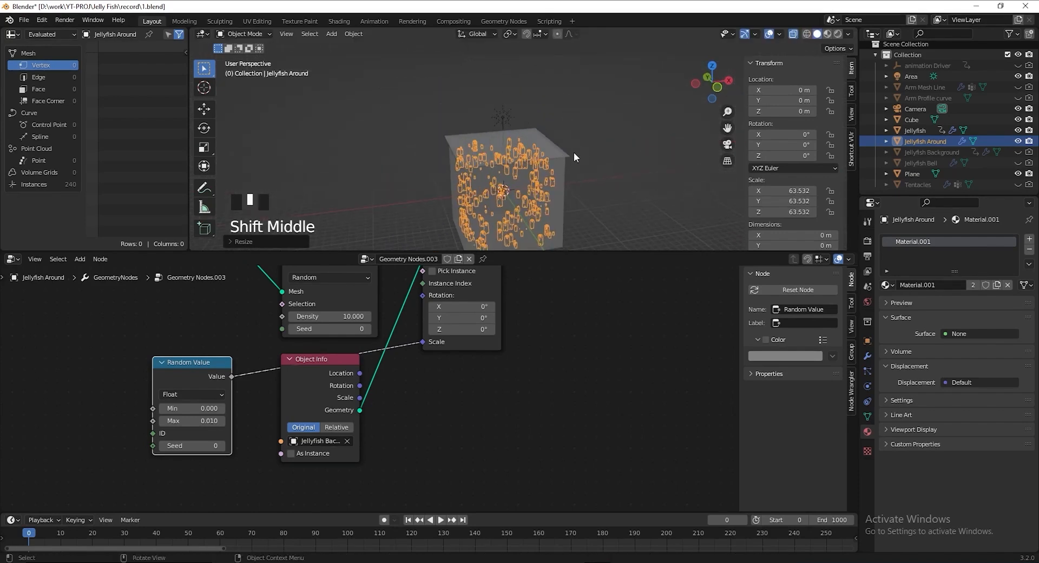
Raise the top face of the Cube volume to a local Z of 4 m in Edit Mode
left_click(520, 126)
left_click(548, 177)
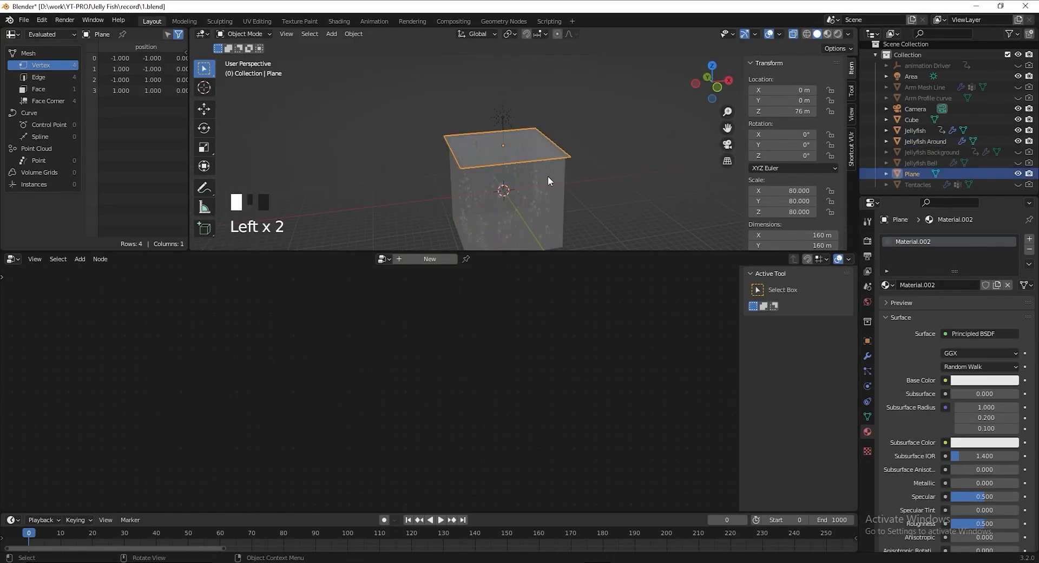
key("Tab")
key("3")
left_click(549, 158)
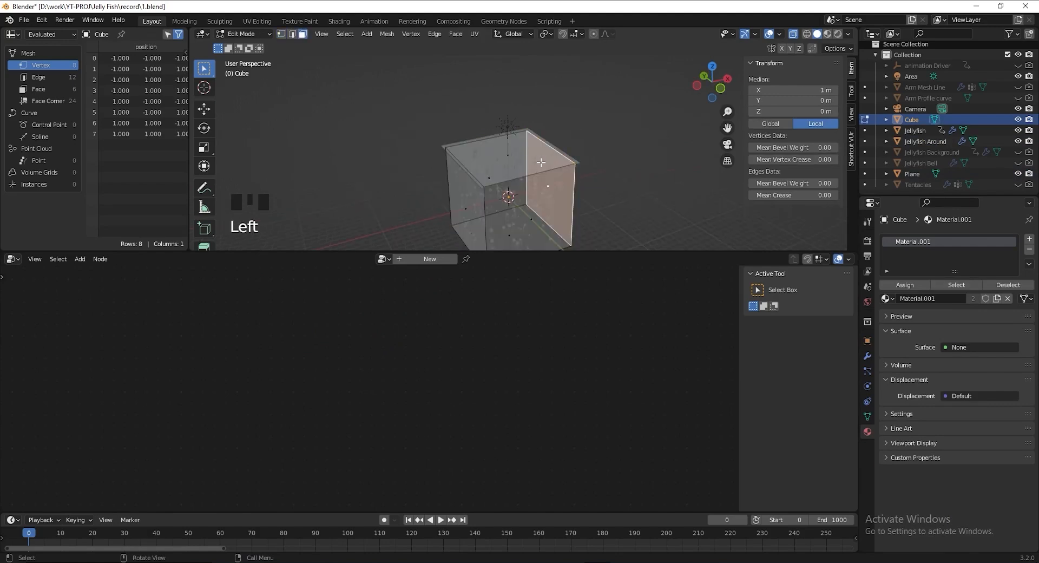
left_click(533, 157)
middle_click_drag(533, 157, 751, 116, "shift")
left_click_drag(783, 112, 689, 139)
scroll(584, 157, "down", 2)
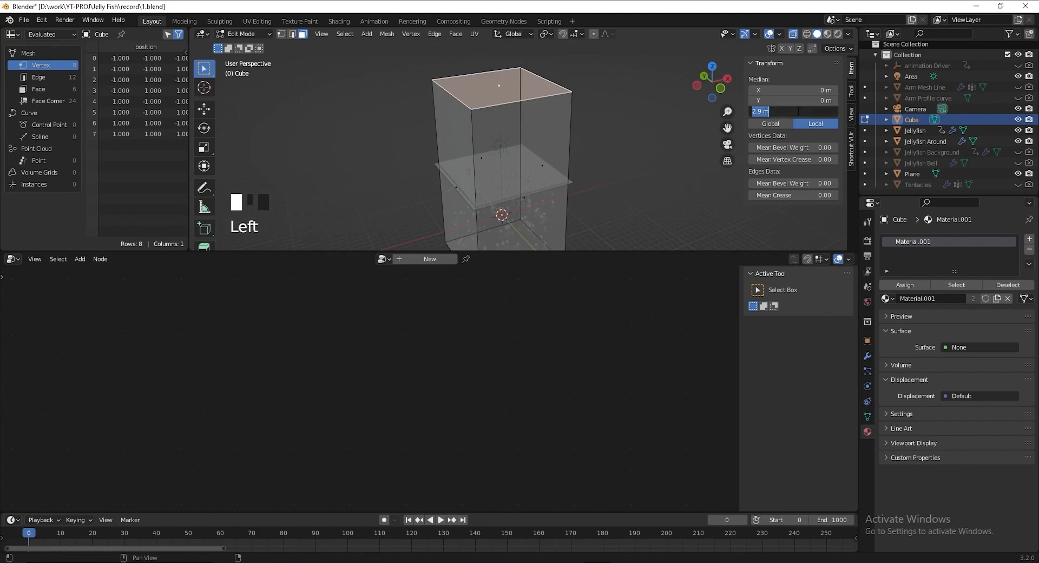
left_click_drag(798, 111, 798, 110)
scroll(519, 147, "down", 2)
middle_click_drag(520, 146, 523, 149, "shift")
scroll(519, 141, "up", 1)
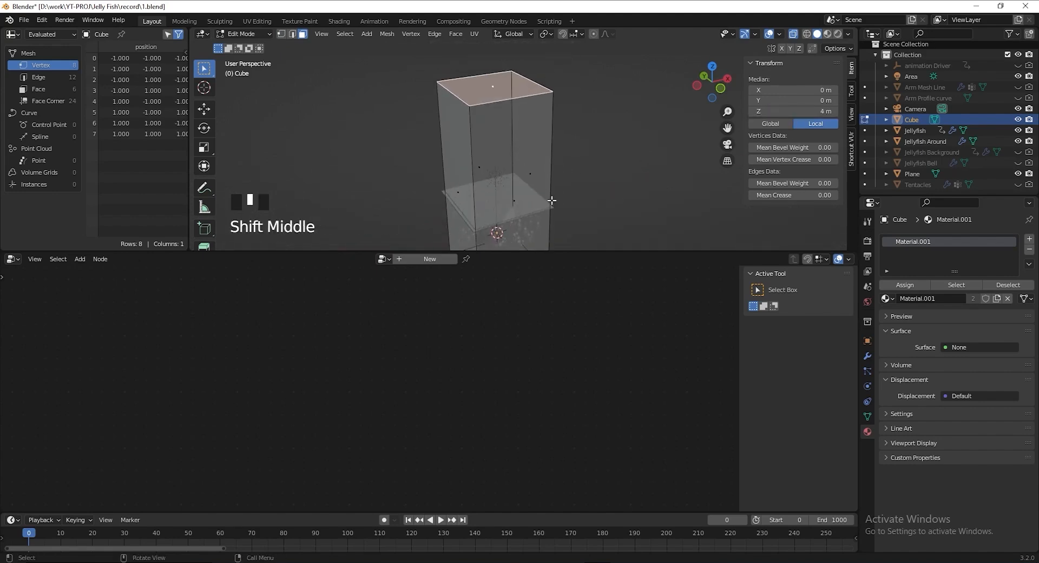
key("Tab")
Move the Plane and the Area light together up along global Z to the top of the volume cube
left_click(552, 208)
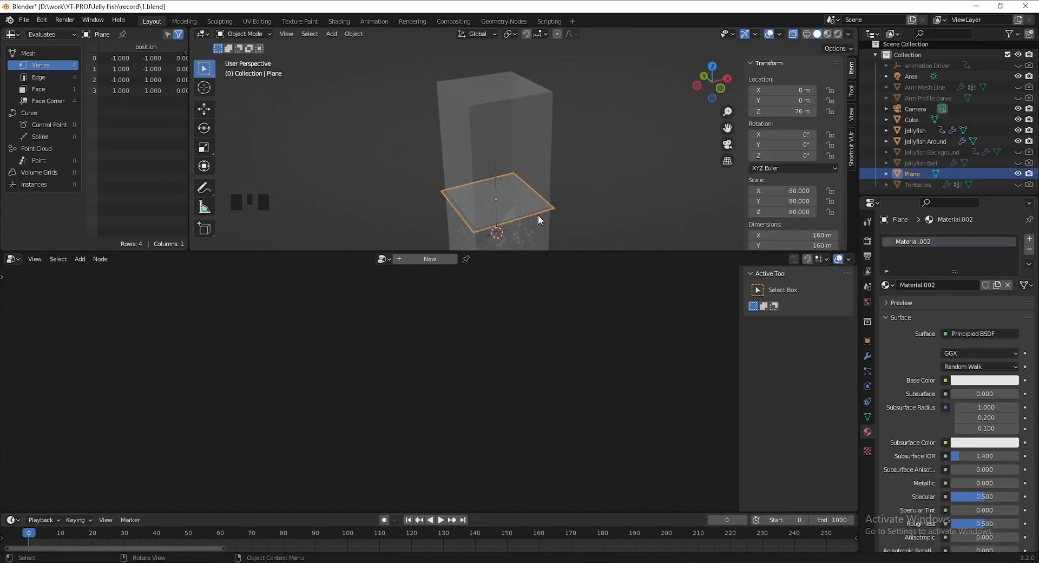
left_click(911, 76, "ctrl")
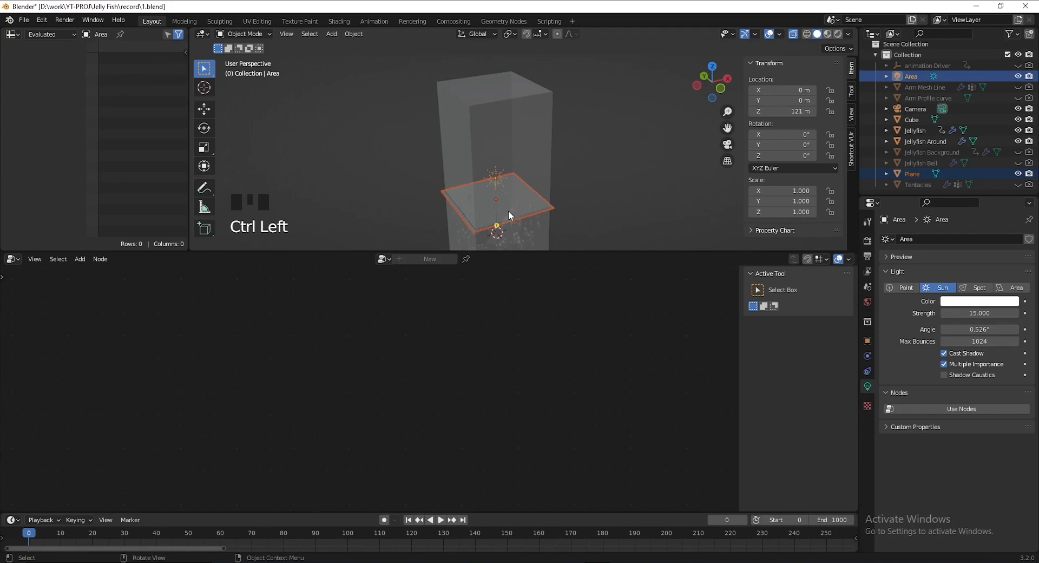
key("g")
key("z")
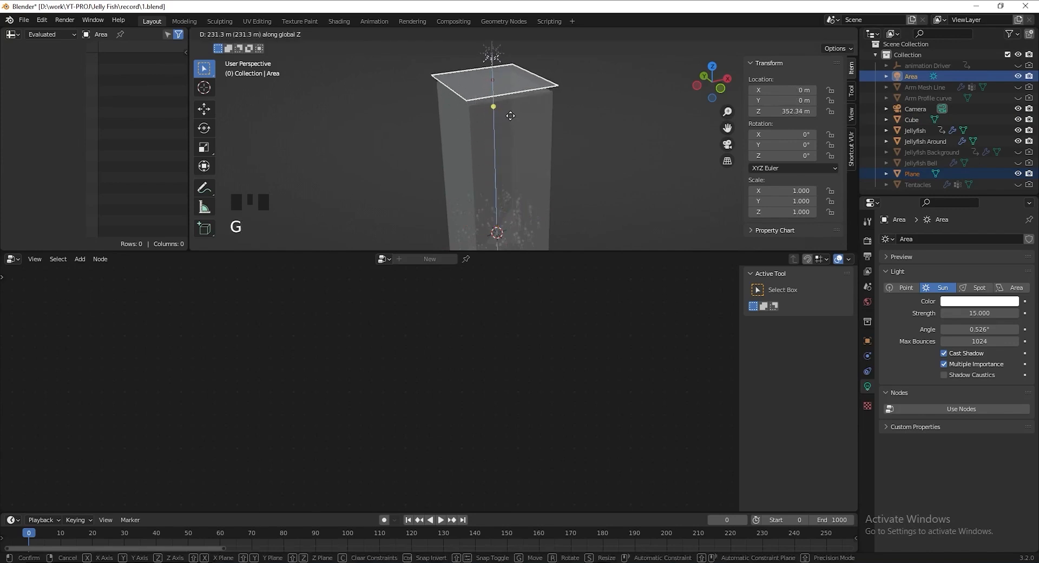
left_click(510, 115)
Raise the top face of the Jellyfish Around mesh along Z to just below the top of the volume cube in Edit Mode
scroll(538, 145, "down", 1)
middle_click_drag(538, 145, 532, 204)
scroll(531, 126, "up", 2)
left_click(516, 133)
left_click(515, 133)
key("Tab")
left_click(531, 204)
left_click(527, 202)
key("g")
key("z")
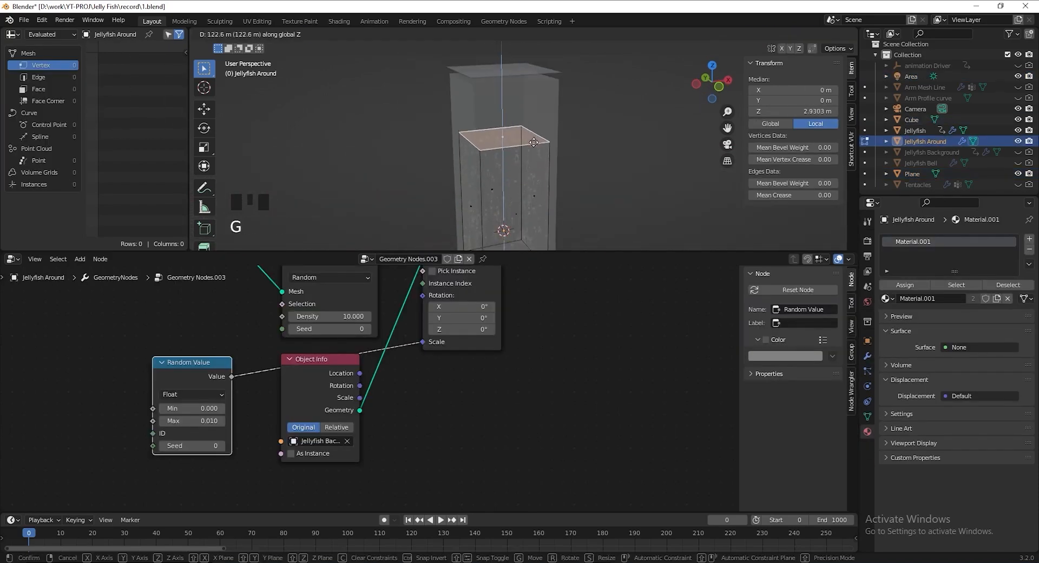
left_click(539, 93)
key("Tab")
Set the Distribute Points on Faces node's density to 5
middle_click_drag(538, 93, 476, 206, "shift")
scroll(557, 143, "up", 2)
scroll(557, 144, "up", 2)
middle_click_drag(530, 313, 531, 409)
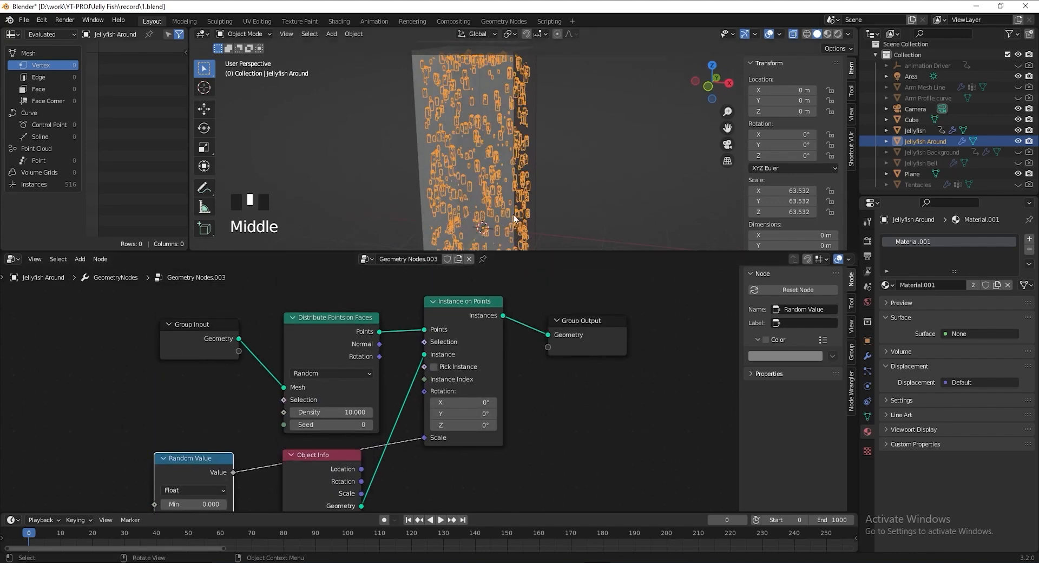
middle_click_drag(524, 157, 530, 200, "shift")
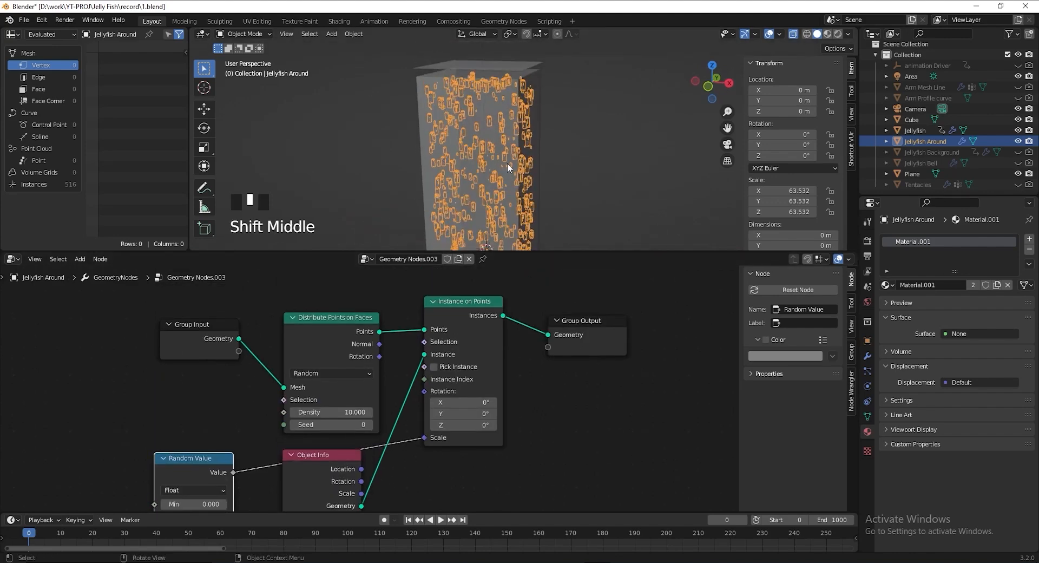
scroll(372, 388, "up", 4)
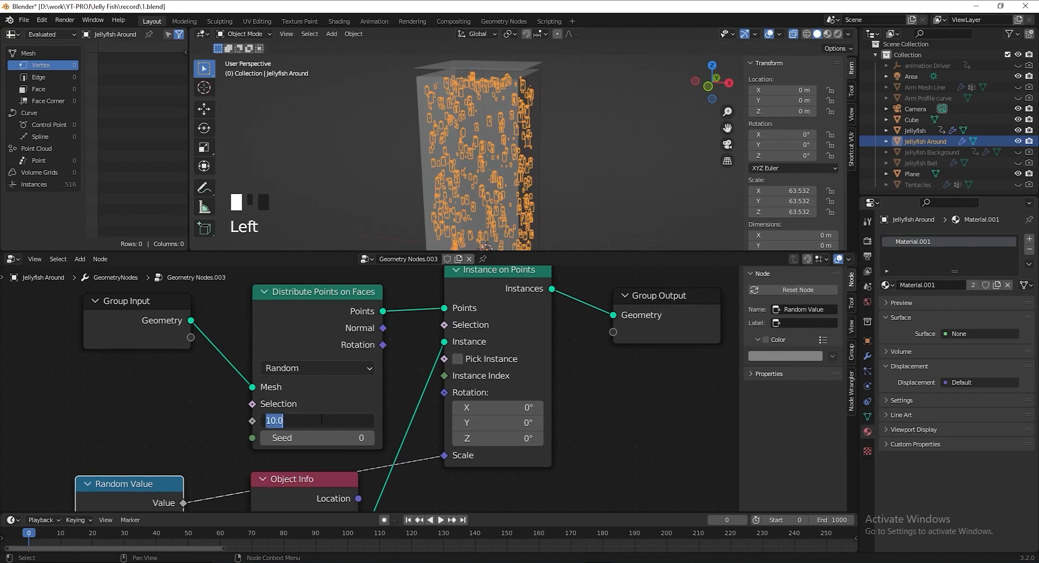
type("5")
key("Return")
Set the Distribute Points on Faces node's density to 2
scroll(441, 156, "up", 2)
middle_click_drag(440, 155, 355, 165)
middle_click_drag(435, 136, 422, 154, "shift")
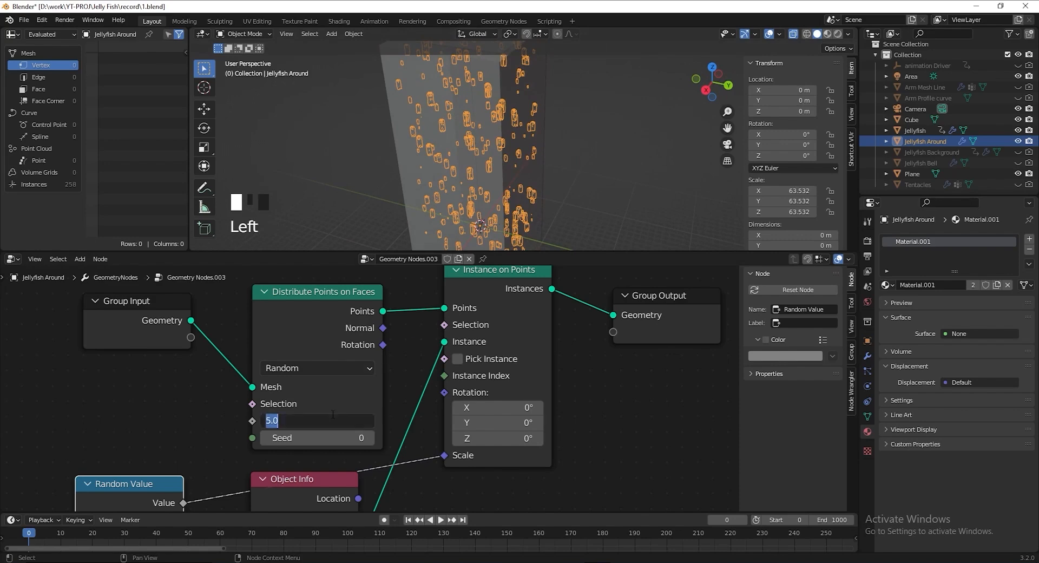
type("2")
key("Return")
middle_click_drag(412, 125, 519, 148)
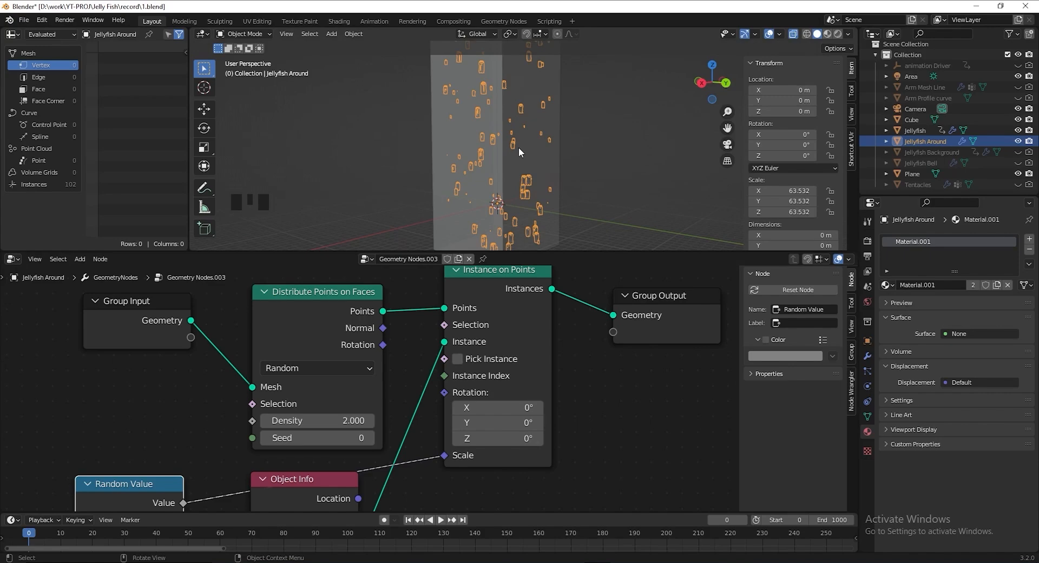
Switch to the camera view with X-ray off and parent the Camera to the Jellyfish object
key("KP_0")
key("alt+z")
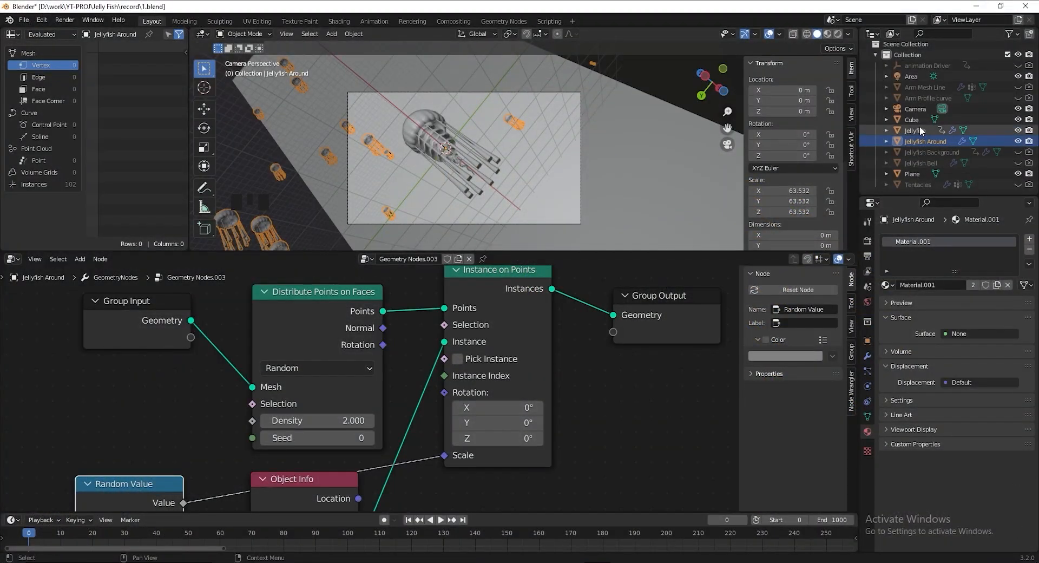
left_click(917, 109)
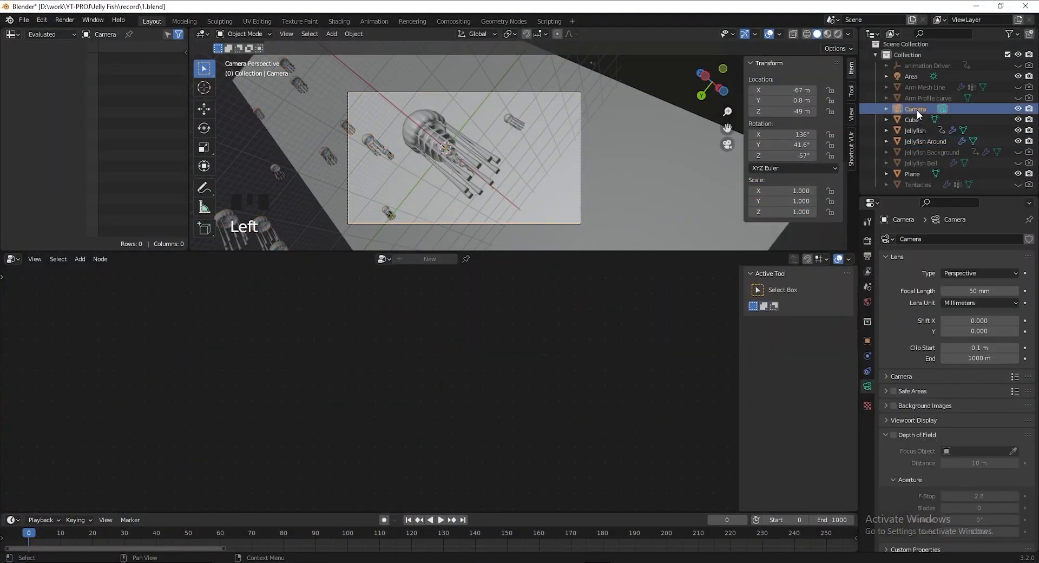
left_click(428, 114)
key("ctrl+p")
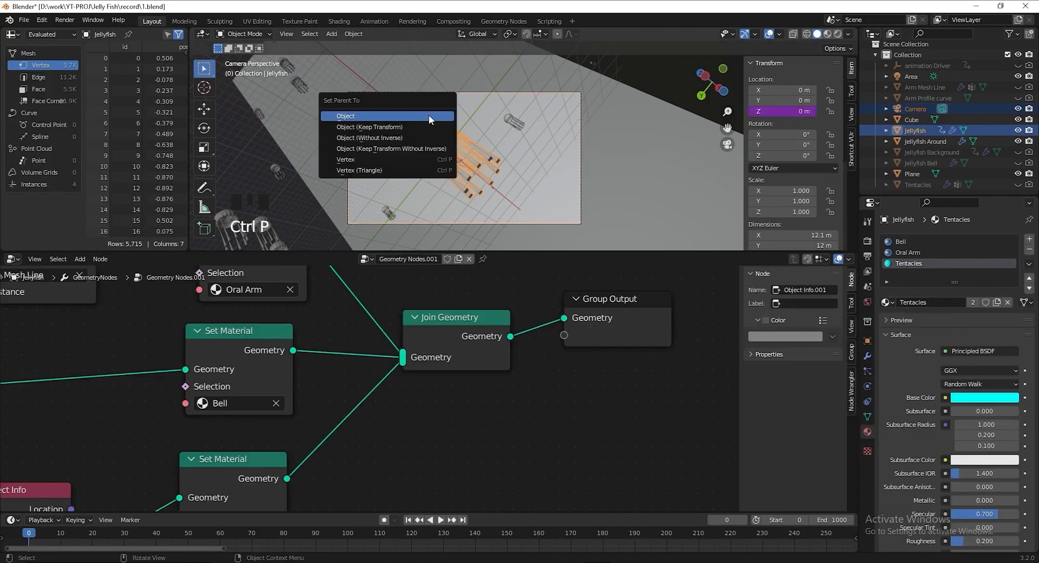
left_click(429, 115)
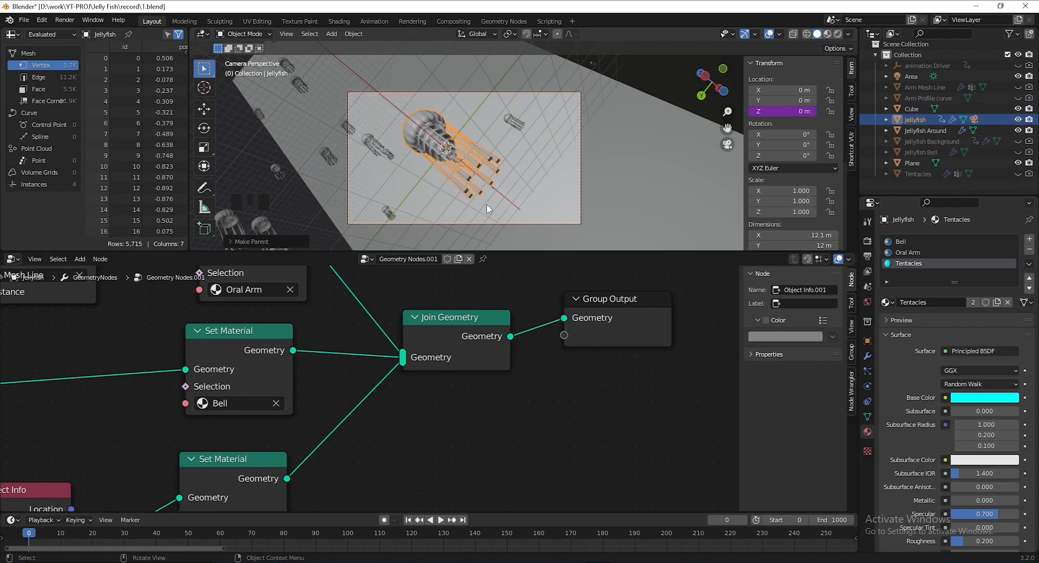
Play the animation through the camera to check how it follows the main jellyfish, and stop playback
key("space")
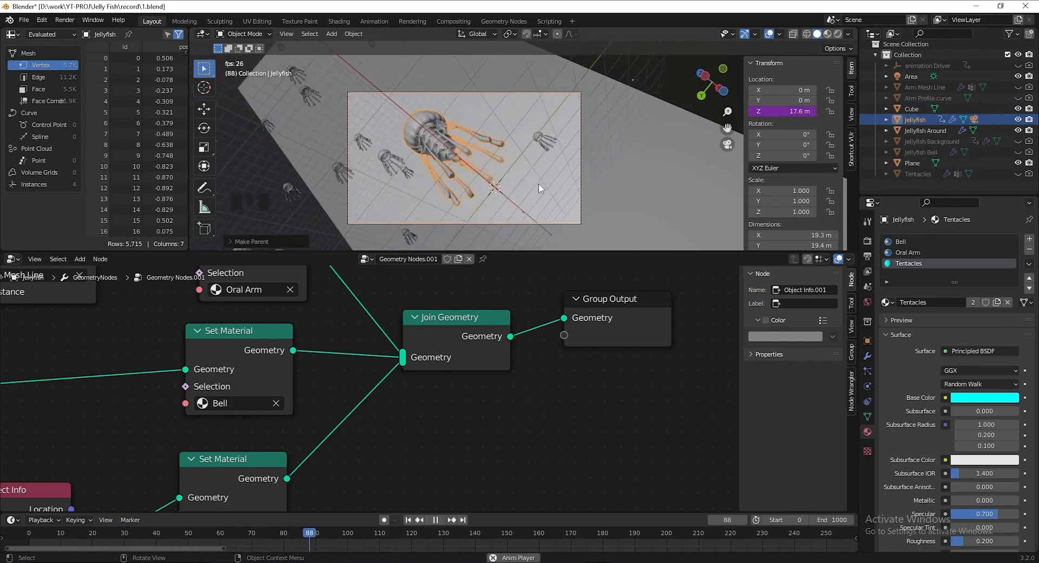
left_click(558, 171)
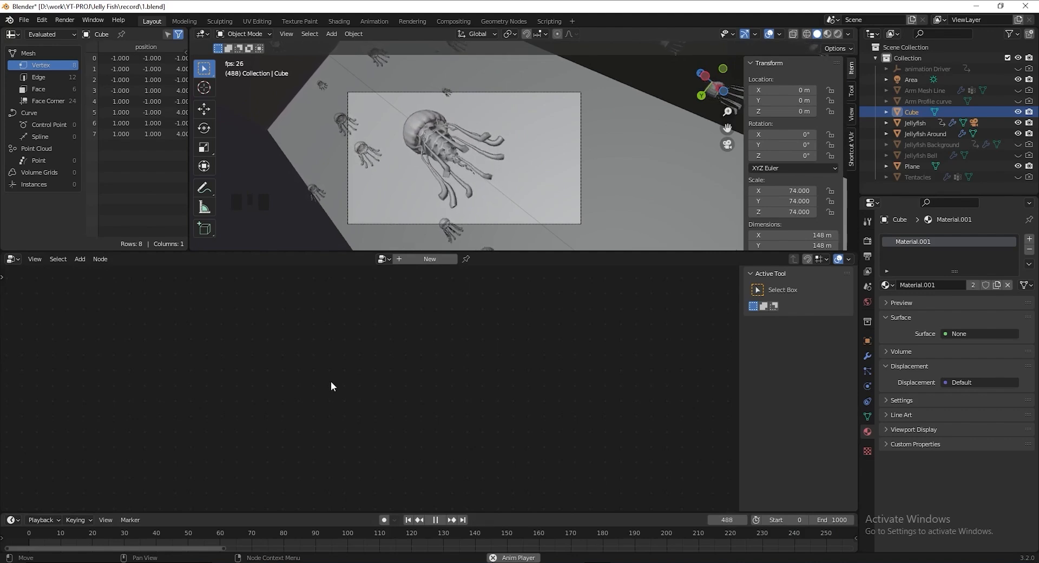
key("space")
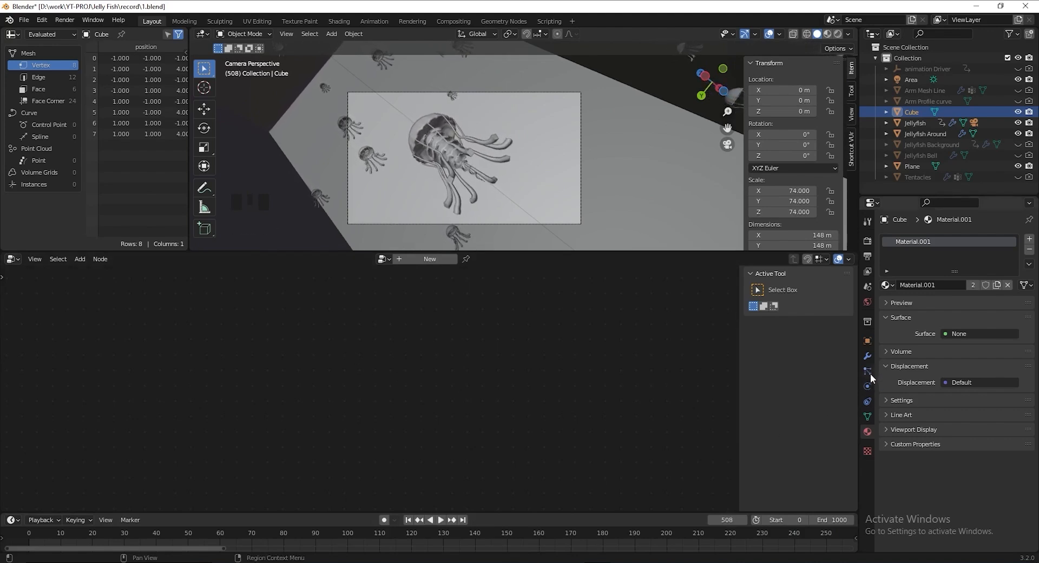
Add a Subdivision Surface modifier to the Jellyfish object
left_click(867, 357)
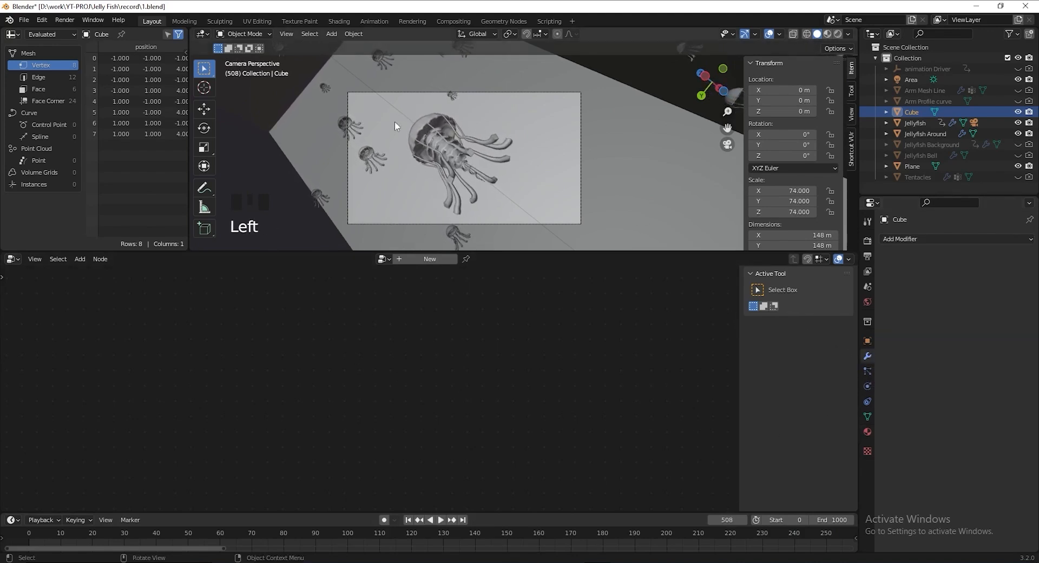
left_click(917, 123)
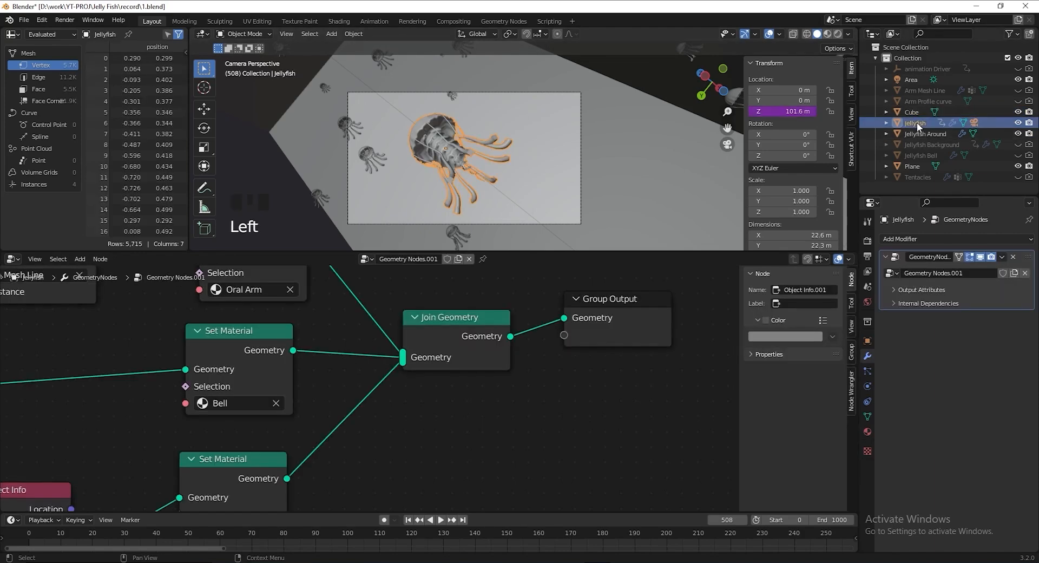
left_click(900, 240)
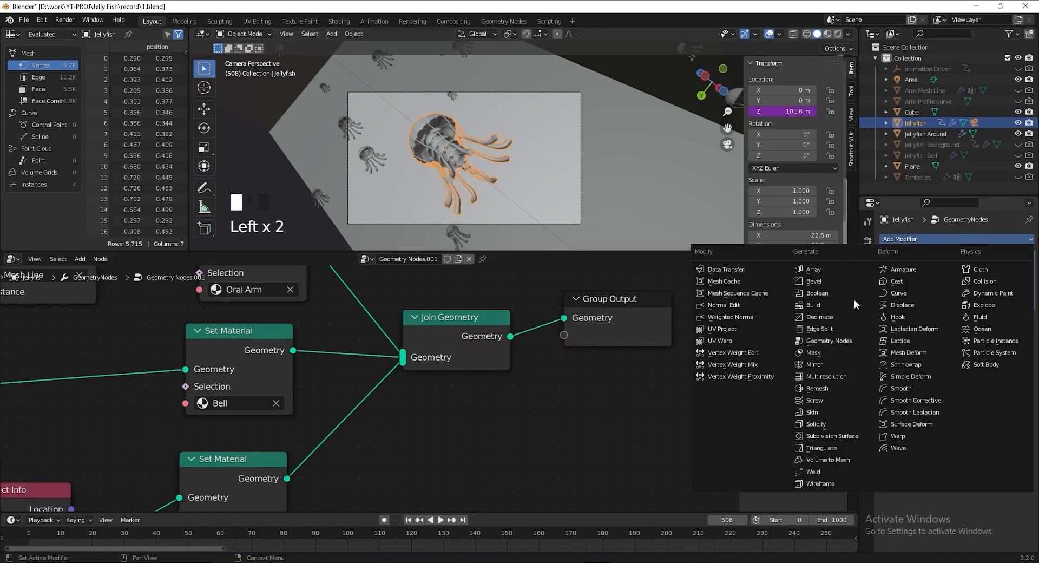
left_click(844, 434)
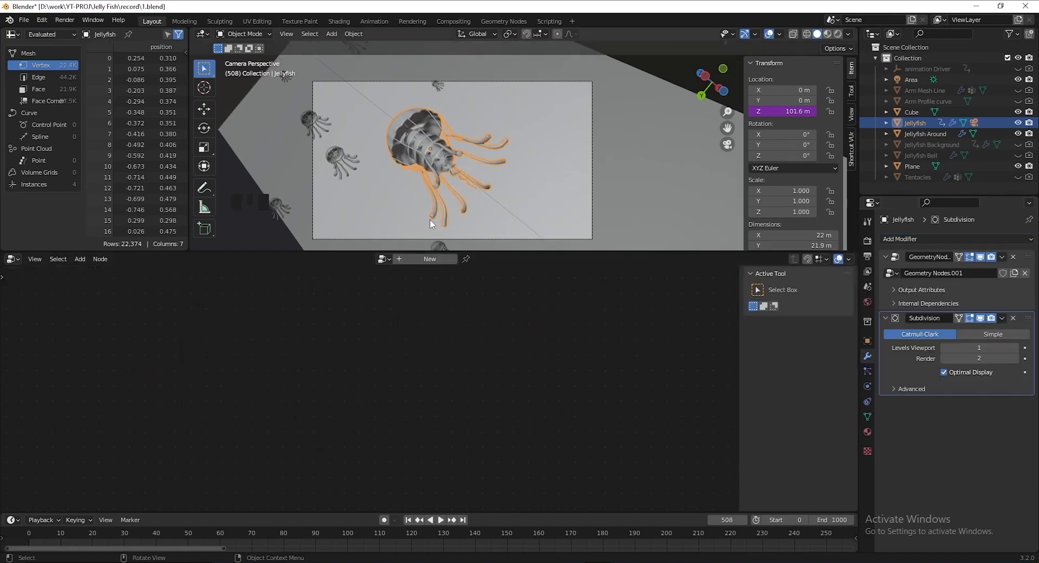
Add a Subdivision Surface modifier to the Jellyfish Background object
left_click(927, 144)
left_click(934, 240)
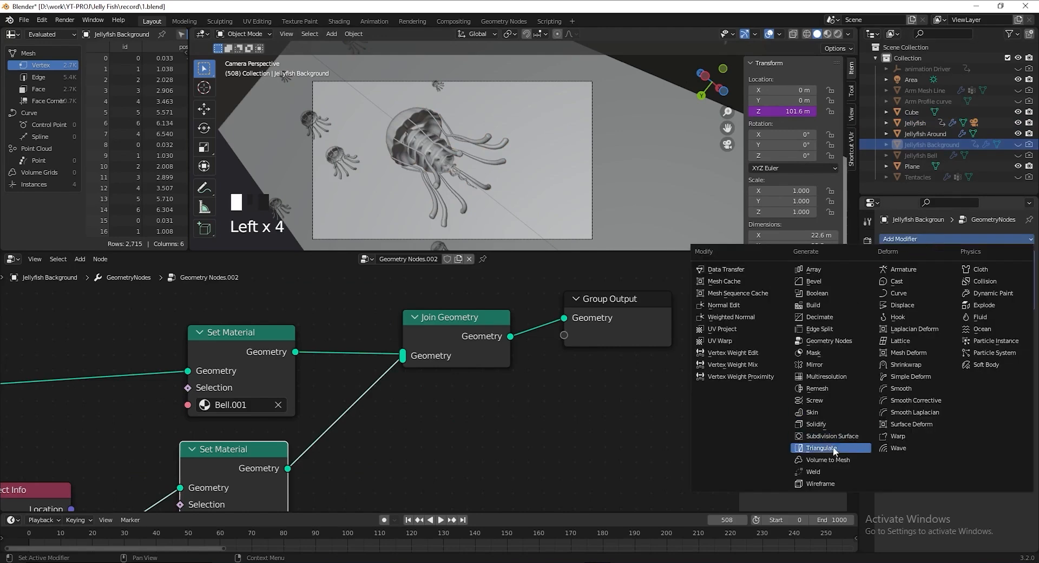
left_click(856, 437)
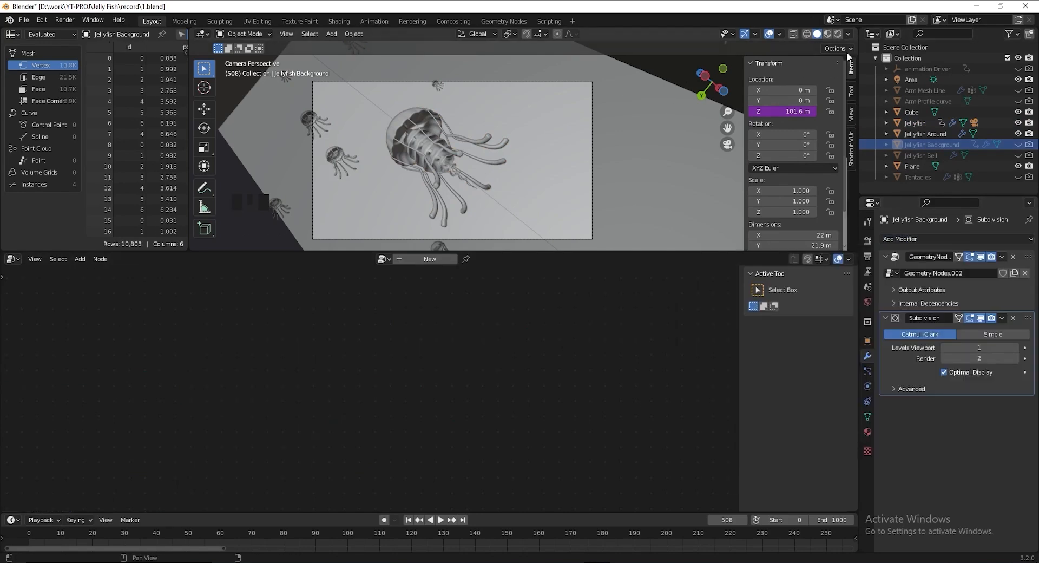
Rotate the Jellyfish Around object about global Z to about 32.5° in rendered shading and save the file
left_click(840, 34)
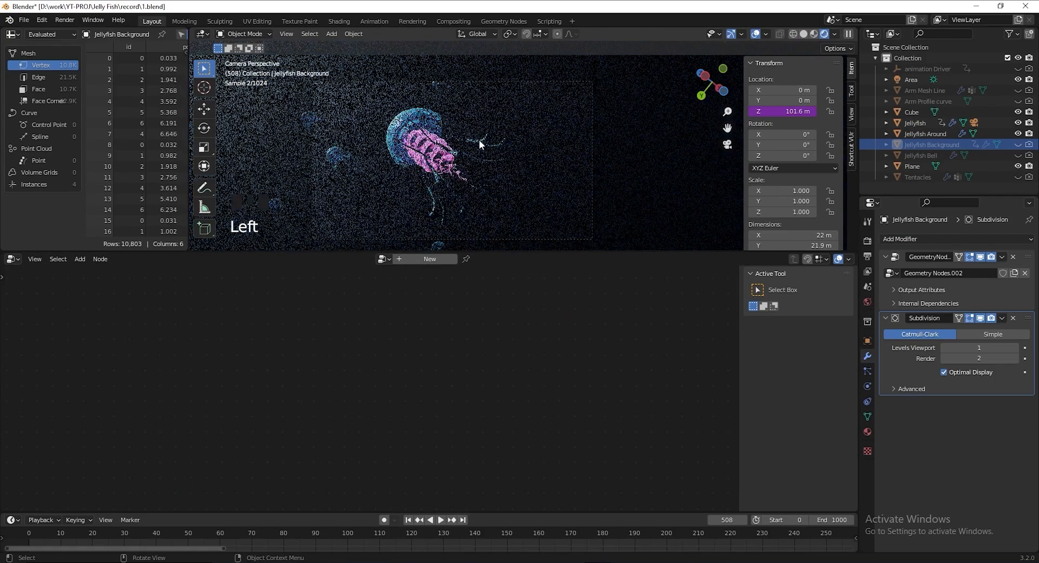
key("ctrl+z")
key("ctrl+z")
key("ctrl+z")
key("r")
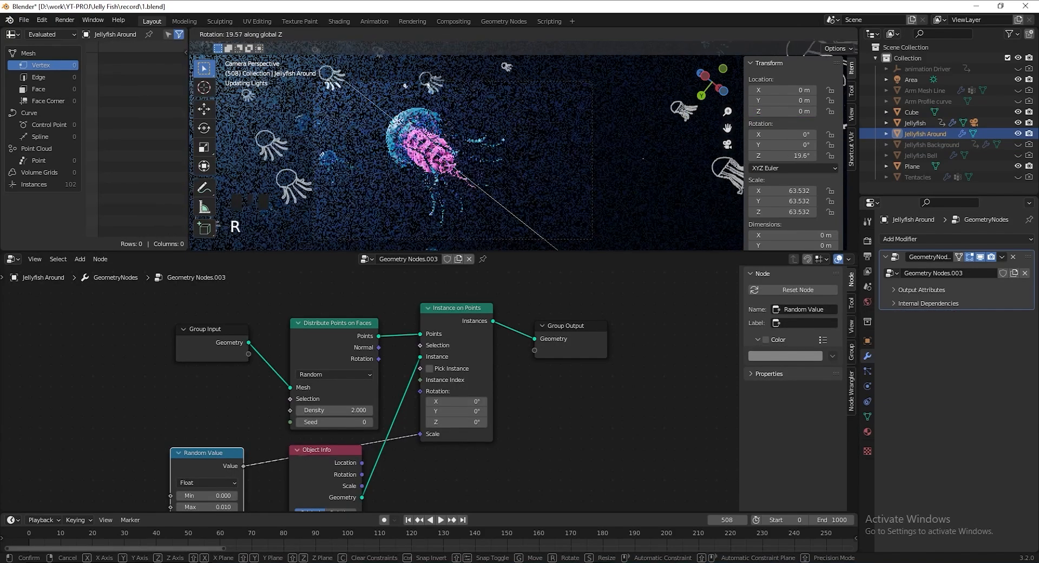
left_click(696, 125)
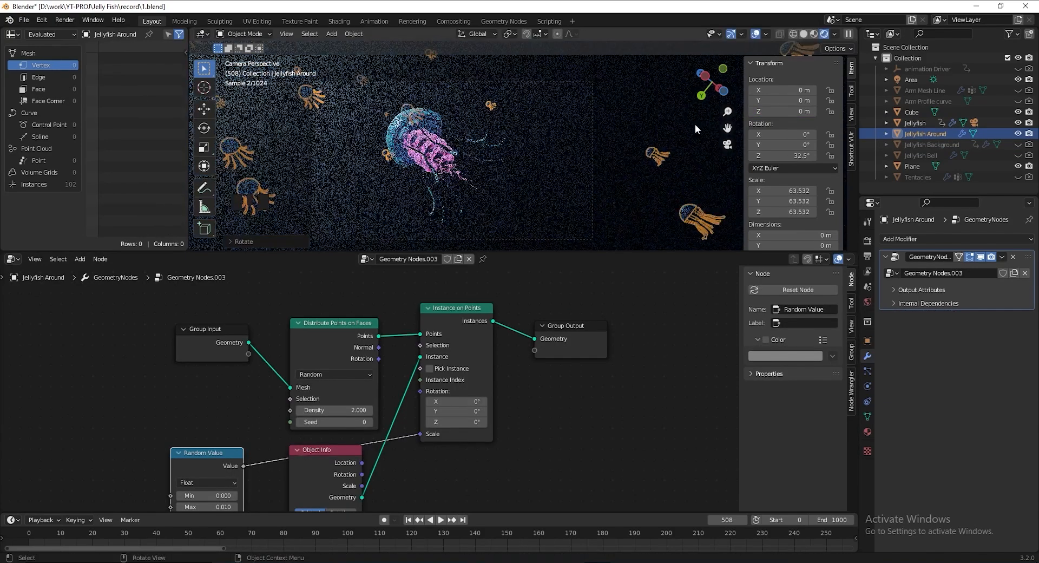
key("ctrl+s")
Set the Camera's lens Shift X to about -0.220 so the main jellyfish sits off-center
left_click(592, 146)
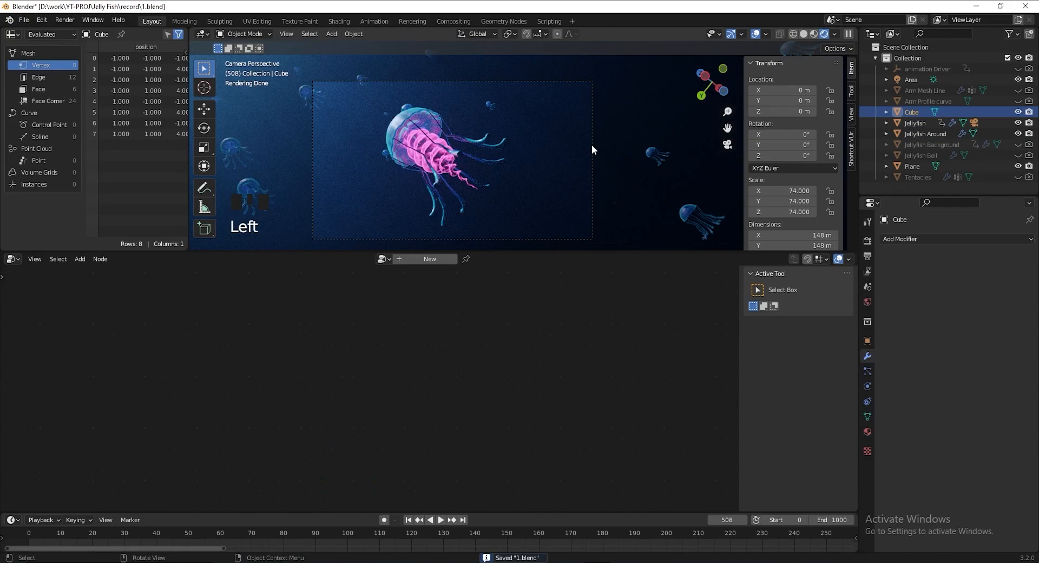
left_click(542, 81)
left_click(868, 386)
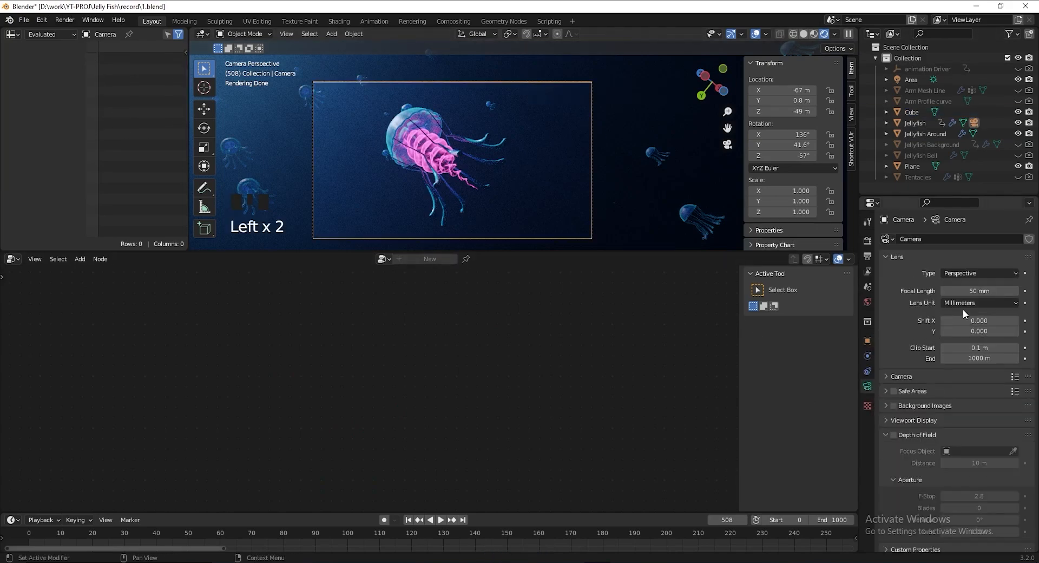
left_click_drag(978, 320, 937, 321)
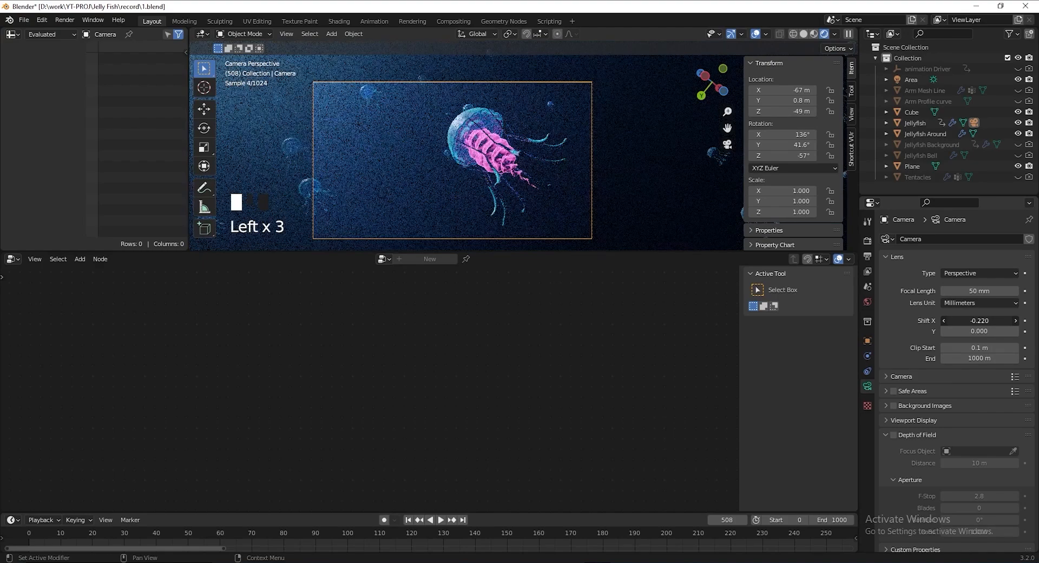
Rotate the Jellyfish Around object about global Z to rearrange the background jellyfish in the shifted camera frame
left_click(364, 93)
key("r")
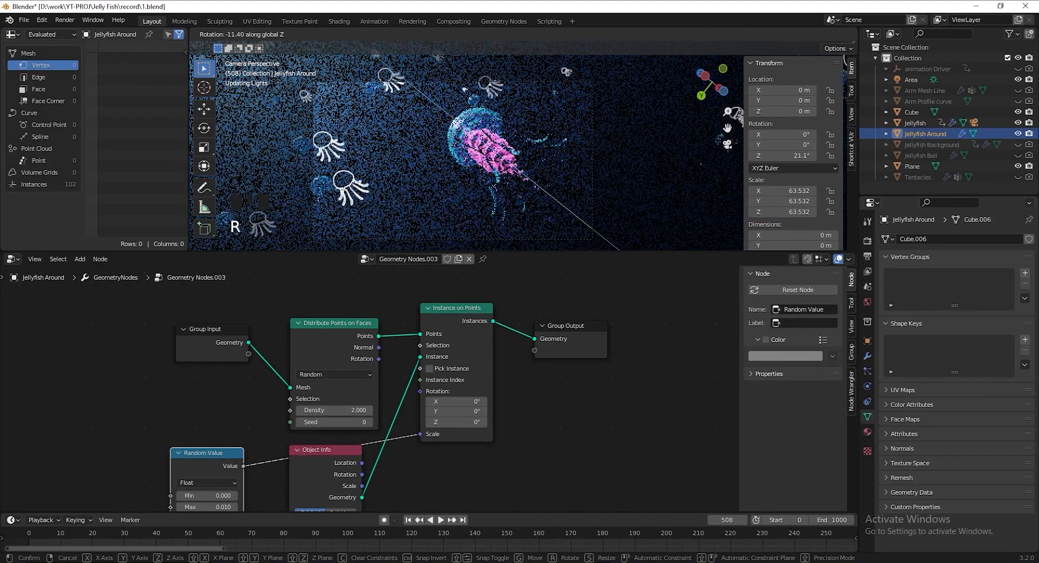